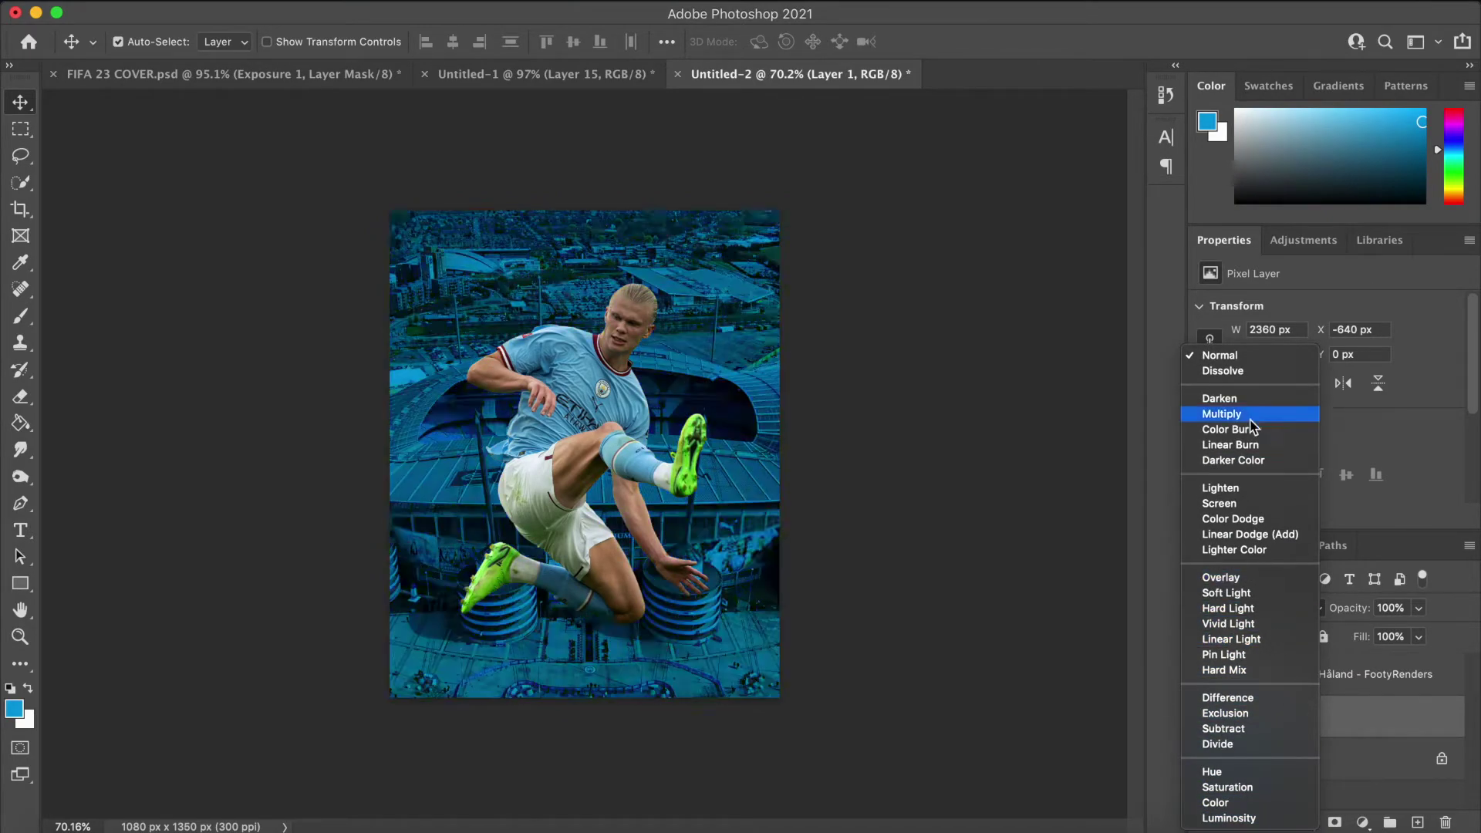
Step: Try the Darker Color blend mode on the stadium image layer
left_click(1248, 461)
mouse_move(1364, 609)
left_mouse_down()
mouse_move(1326, 608)
mouse_move(1366, 608)
left_mouse_up()
scroll(891, 392, "up", 5)
Step: Blend the stadium image layer with the blue background using Overlay at 50% opacity
left_click(1252, 609)
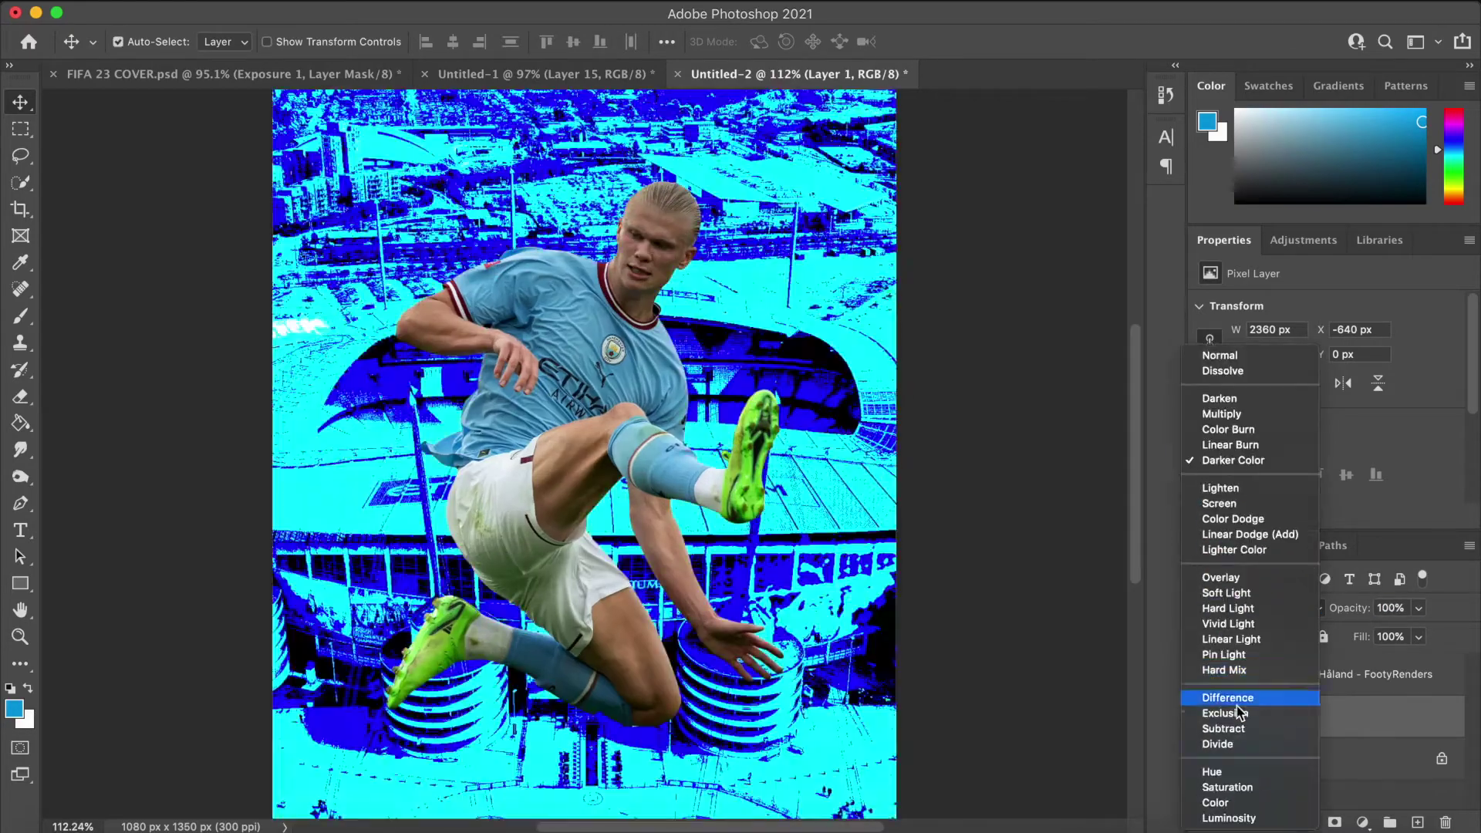
left_click(1233, 578)
scroll(889, 411, "down", 8)
scroll(888, 411, "up", 6)
left_click_drag(1327, 614, 1304, 615)
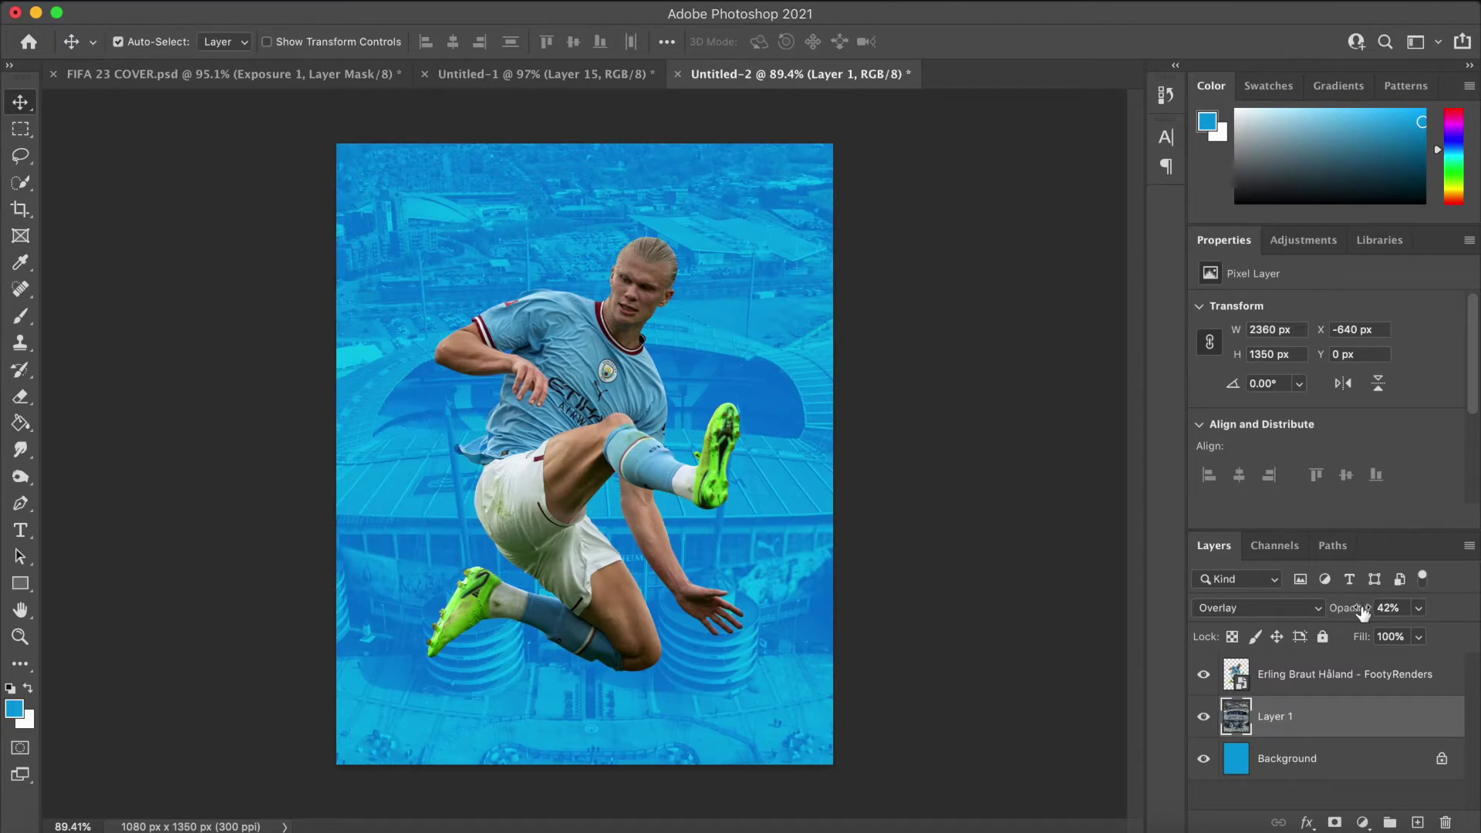
scroll(882, 451, "up", 4)
scroll(882, 451, "down", 2)
scroll(882, 452, "up", 2)
scroll(882, 452, "up", 1)
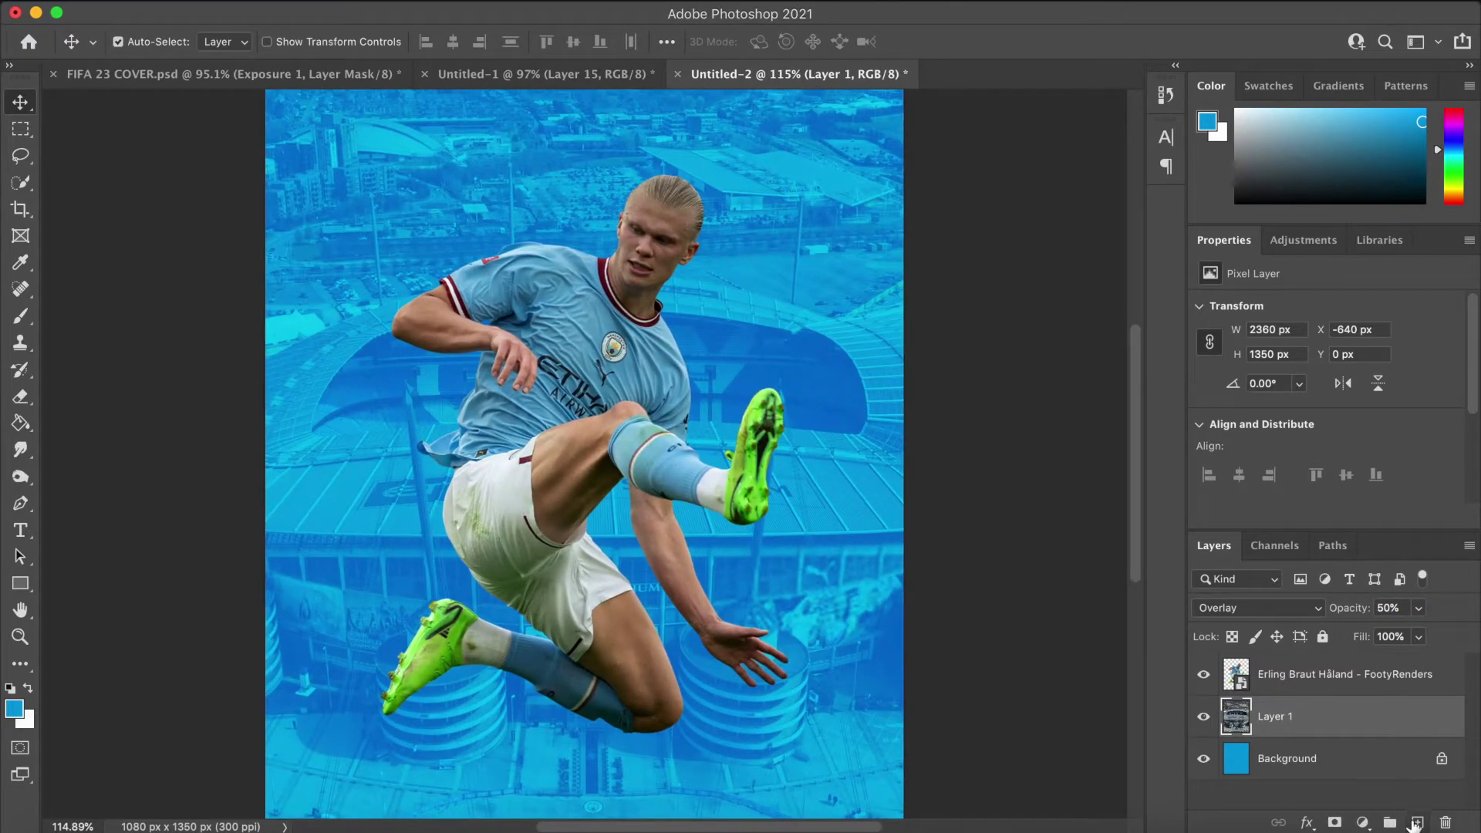
Step: Add the text HAALAND on a new layer behind the player and enlarge it to about 17.84 pt across the poster's upper part
left_click(19, 531)
left_click(414, 222)
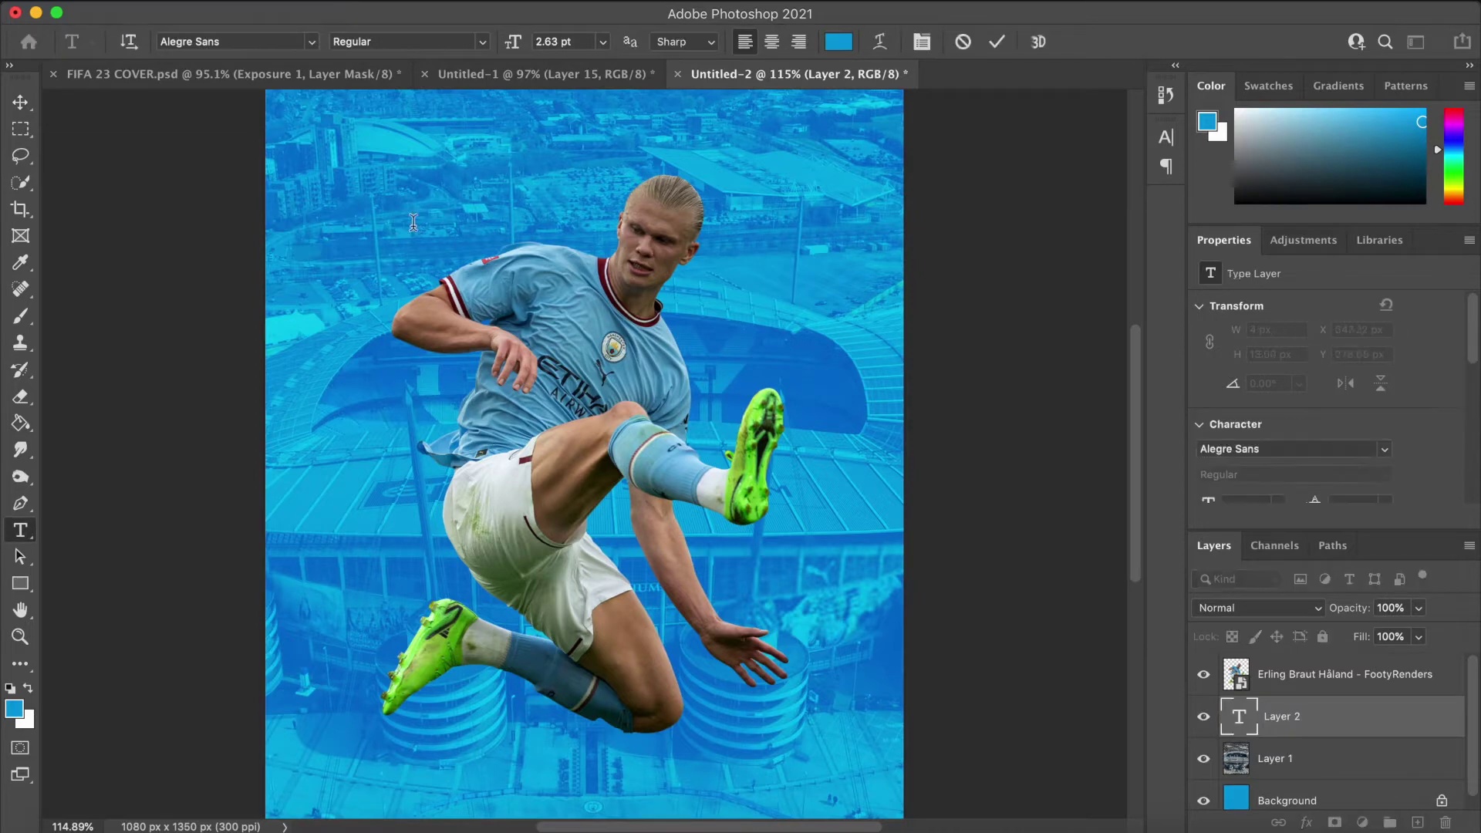
left_click(20, 102)
key("super+t")
left_click_drag(425, 215, 902, 411)
left_click_drag(796, 320, 715, 303)
key("Return")
Step: Recolour the HAALAND text to the near-white f9fcfd
double_click(592, 256)
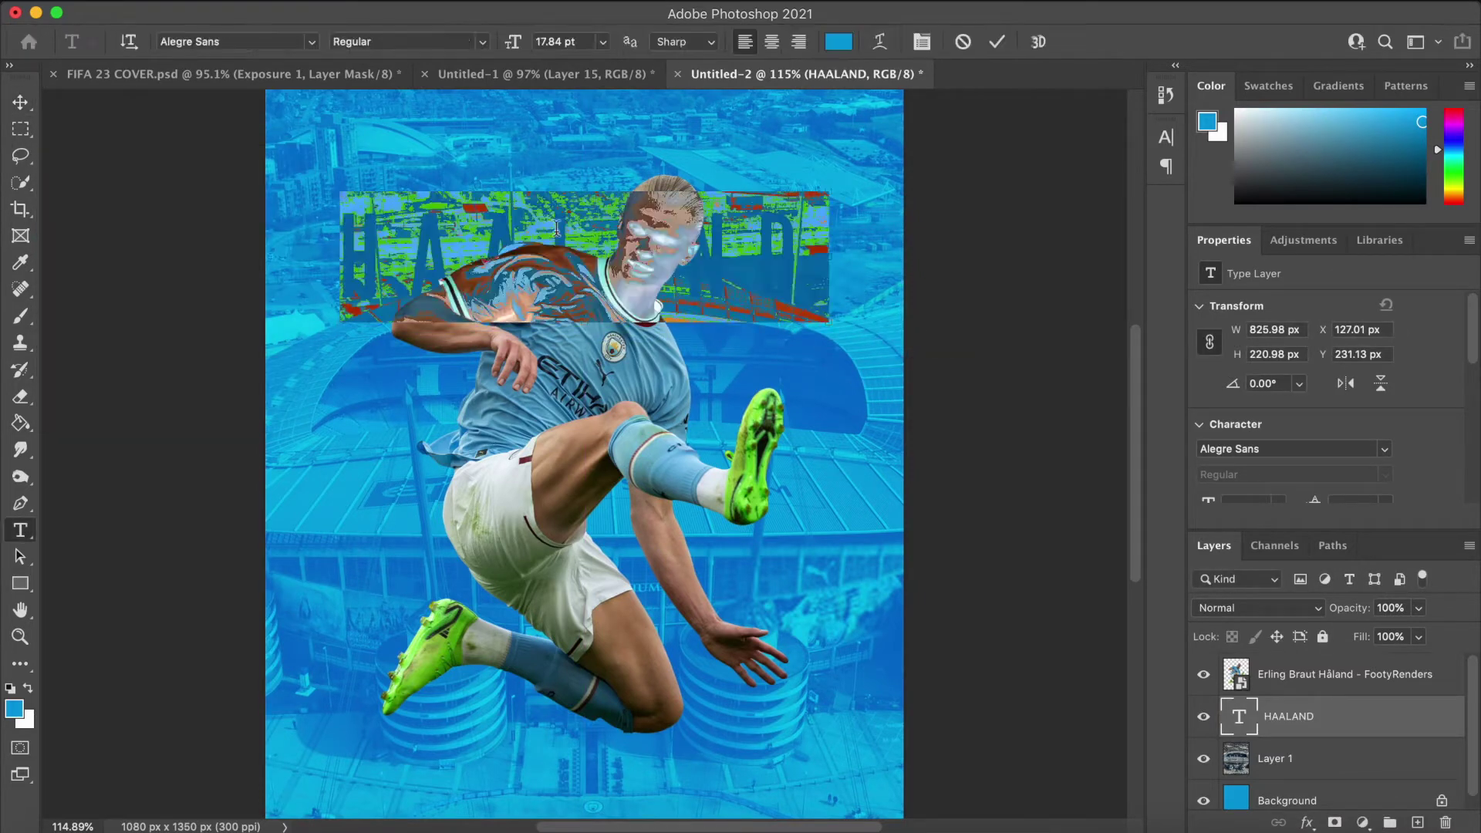
left_click(1166, 137)
left_click(1100, 260)
left_click(948, 495)
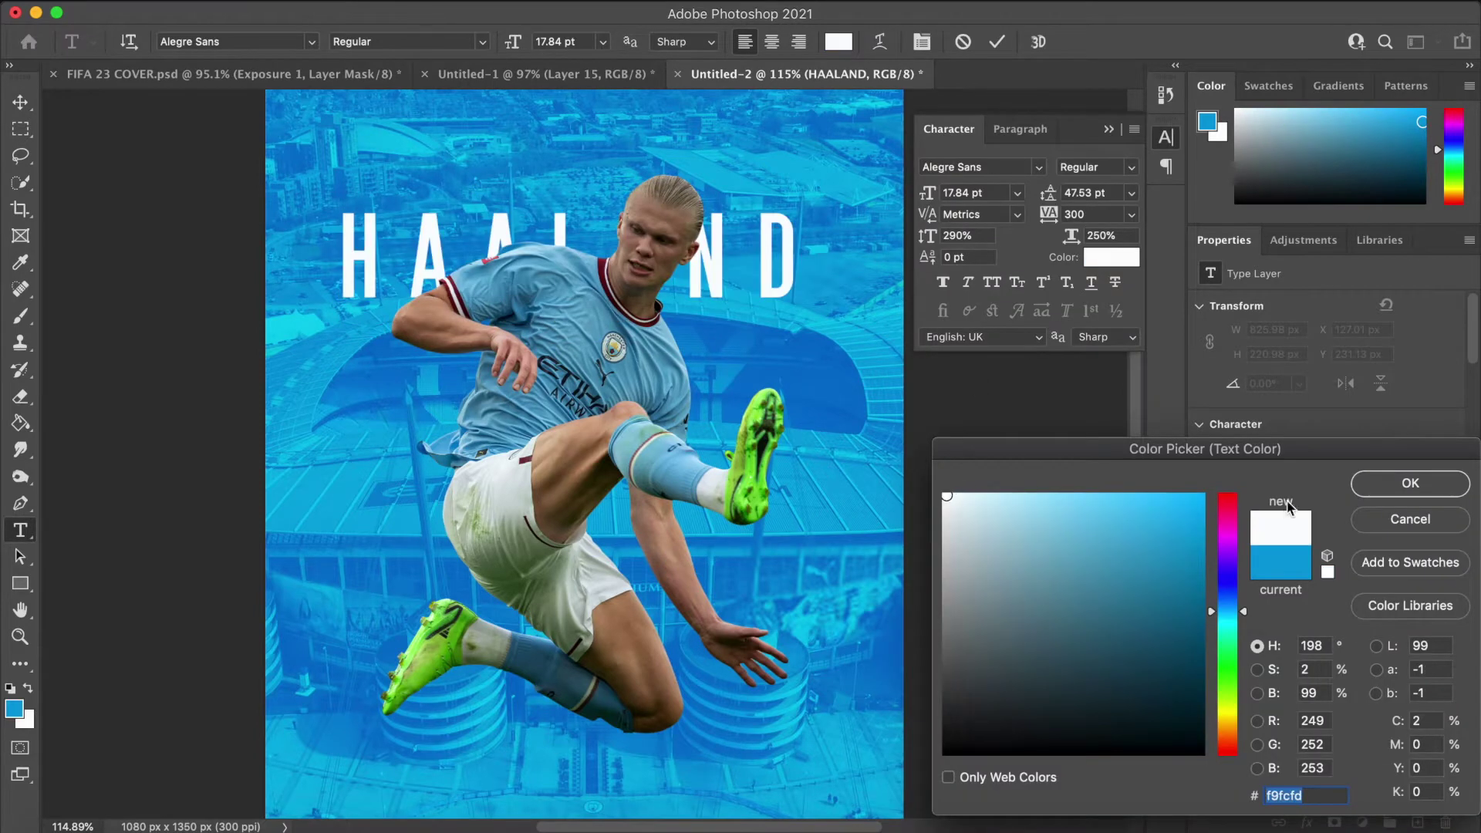
left_click(1410, 483)
Step: Set the HAALAND text in Bodoni 72 Oldstyle Book with tracking -20 and a size of 20 pt
left_click(1039, 167)
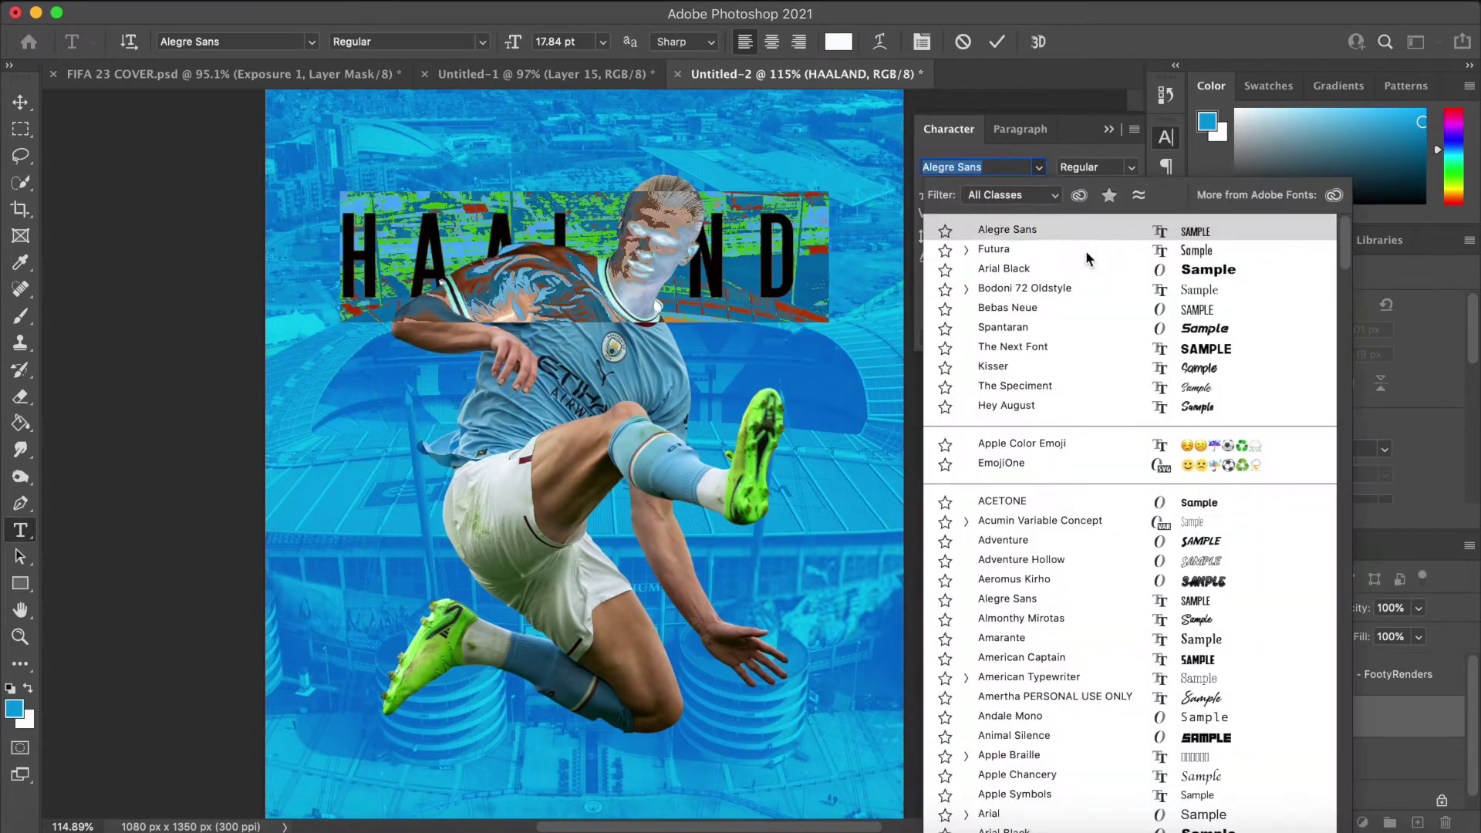
left_click(1096, 299)
left_click_drag(1041, 215, 1037, 217)
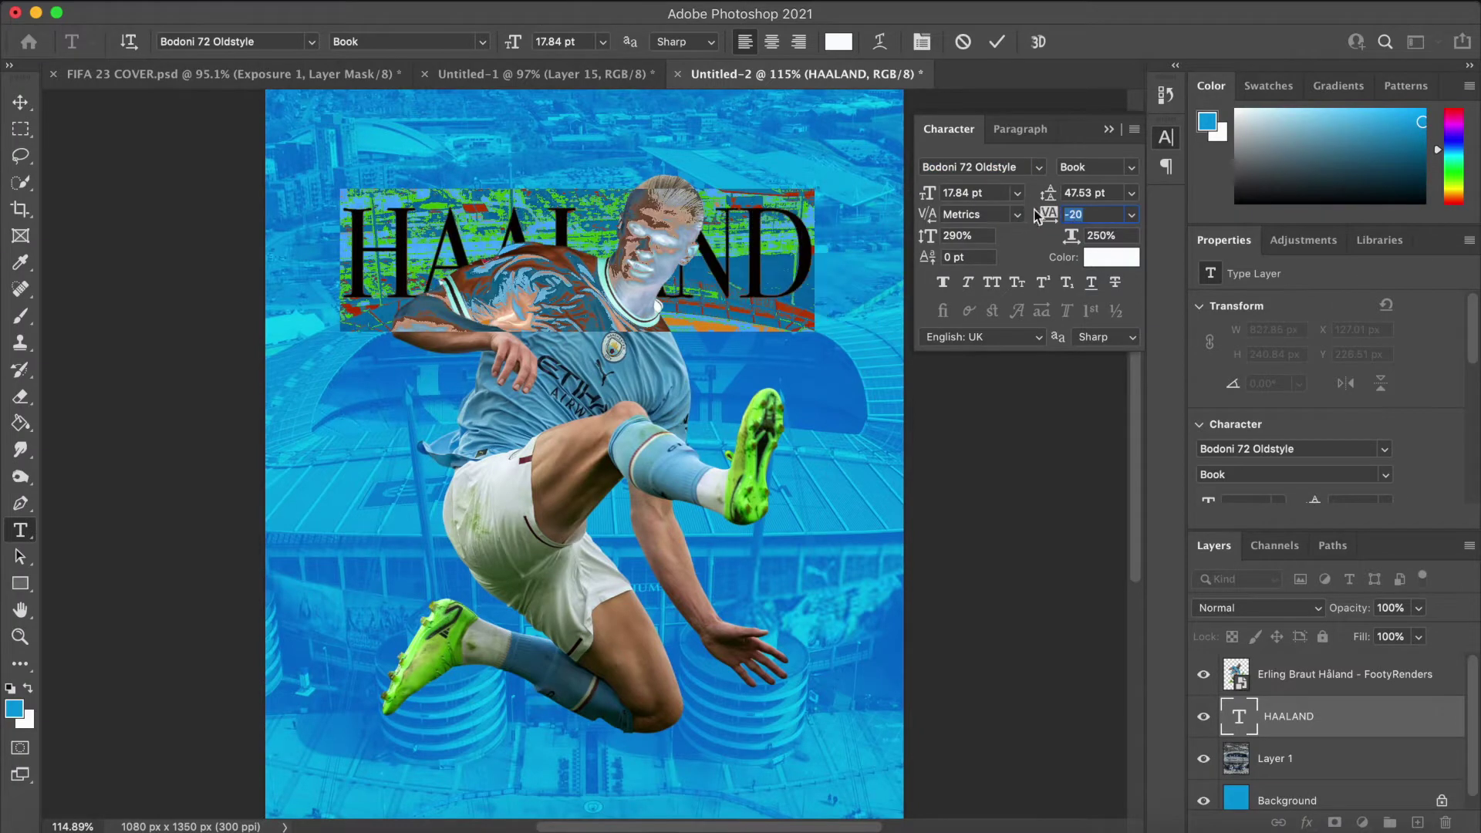
left_click_drag(927, 199, 931, 201)
left_click(21, 103)
Step: Duplicate the HAALAND text twice and stack the copies below the original as evenly spaced lines
scroll(369, 294, "down", 2)
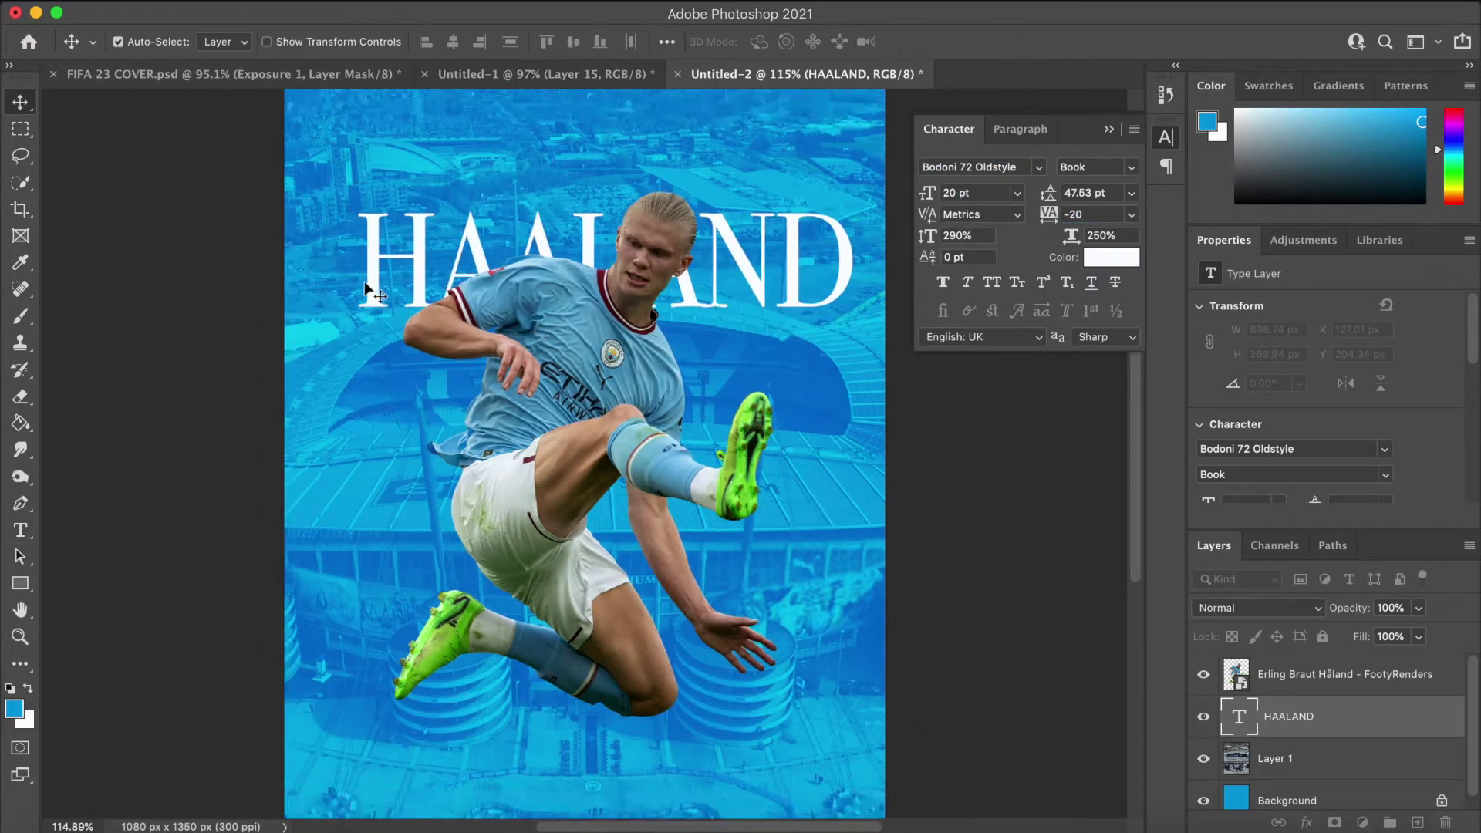
left_click_drag(480, 289, 411, 406, "alt")
left_click_drag(409, 256, 410, 225)
scroll(440, 257, "up", 5)
left_click_drag(384, 423, 304, 285)
scroll(308, 281, "down", 3)
key("super+j")
left_click_drag(353, 339, 354, 472)
Step: Add two more HAALAND copies below the third line to make an evenly spaced stack of five
scroll(488, 487, "down", 5)
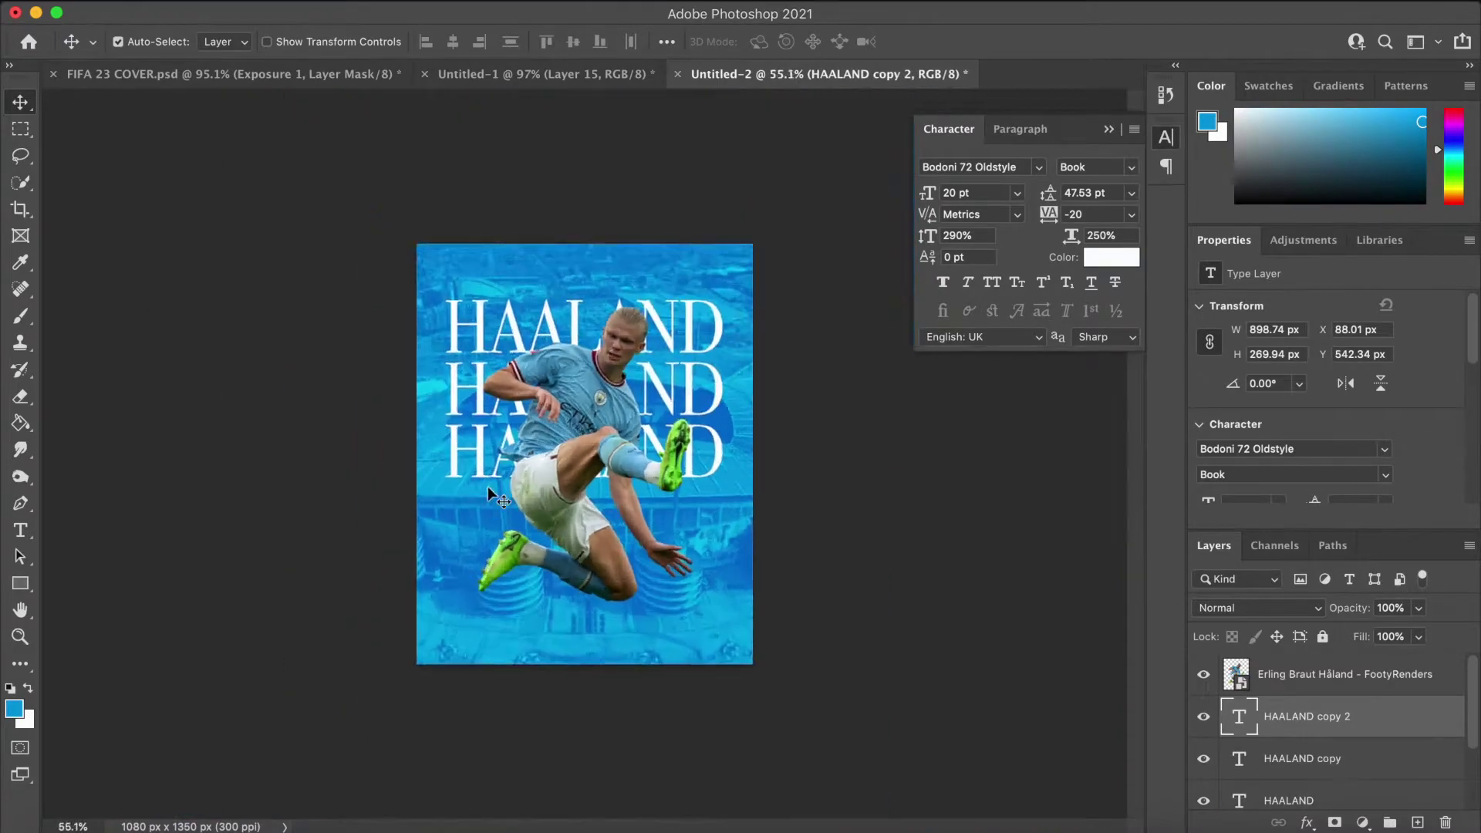
scroll(487, 487, "up", 5)
key("super+j")
left_click_drag(359, 317, 358, 454)
scroll(358, 454, "down", 5)
scroll(358, 454, "up", 6)
key("super+j")
left_click_drag(307, 402, 309, 576)
scroll(310, 576, "down", 8)
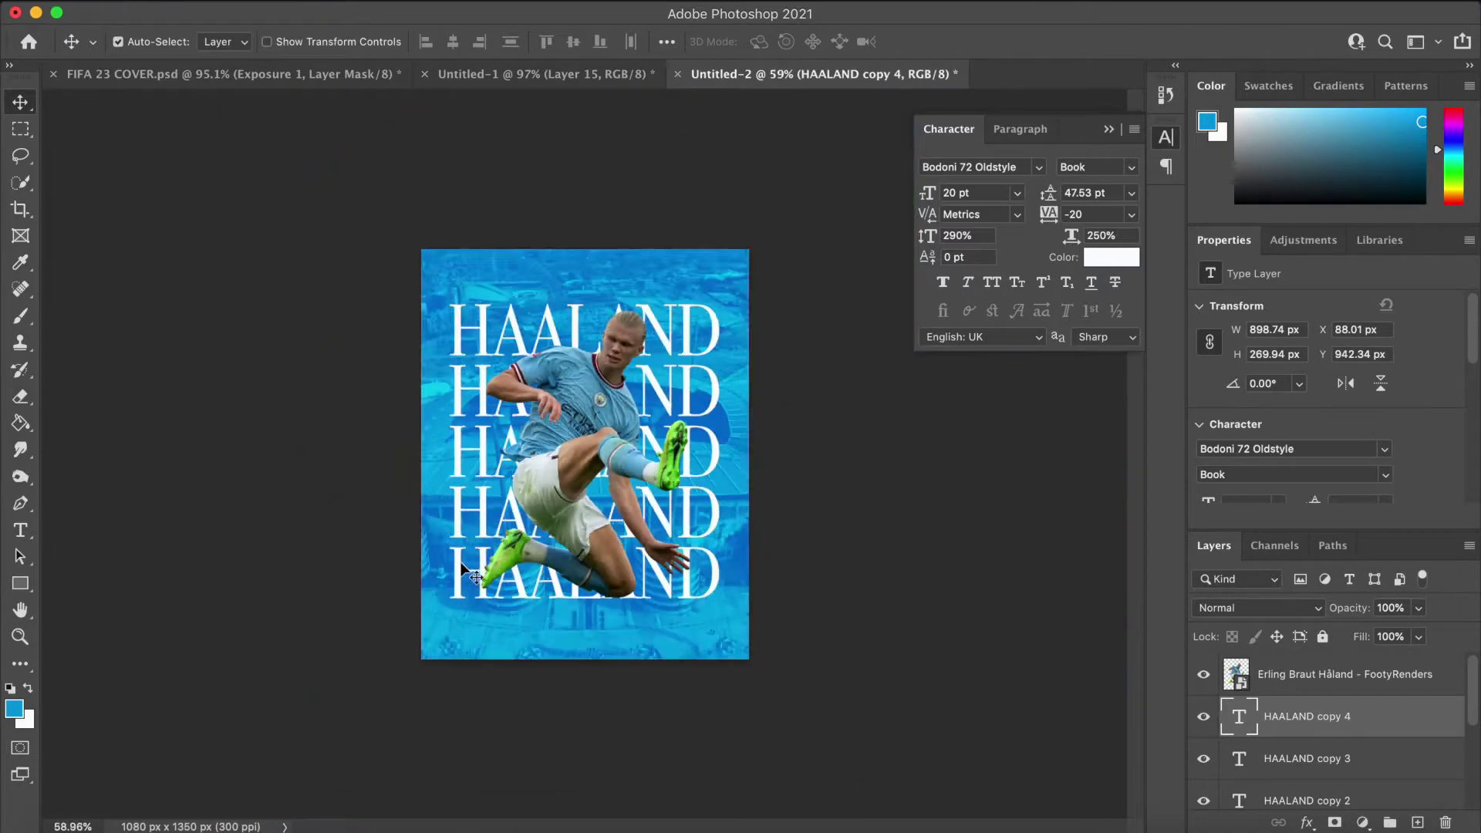
Step: Select all five HAALAND text layers and shift the stack slightly downward
scroll(494, 555, "up", 5)
scroll(1333, 734, "down", 5)
left_click(1333, 734, "shift")
key("super+t")
left_click_drag(636, 341, 637, 351)
key("Return")
scroll(636, 352, "down", 3)
scroll(636, 351, "up", 3)
Step: Scale the stack of HAALAND lines down to about 17.36 pt and keep it centred on the poster
key("super+t")
left_click_drag(804, 460, 765, 463)
key("Return")
left_click(718, 461)
key("super+t")
key("Return")
scroll(766, 463, "down", 3)
scroll(766, 463, "up", 4)
Step: Group the five HAALAND text layers and set the group's blend mode to Overlay
left_click(1309, 719)
scroll(1309, 719, "down", 5)
left_click(1318, 709, "shift")
key("super+g")
left_click(1275, 610)
left_click(1271, 614)
left_click(1270, 610)
scroll(1258, 759, "down", 4)
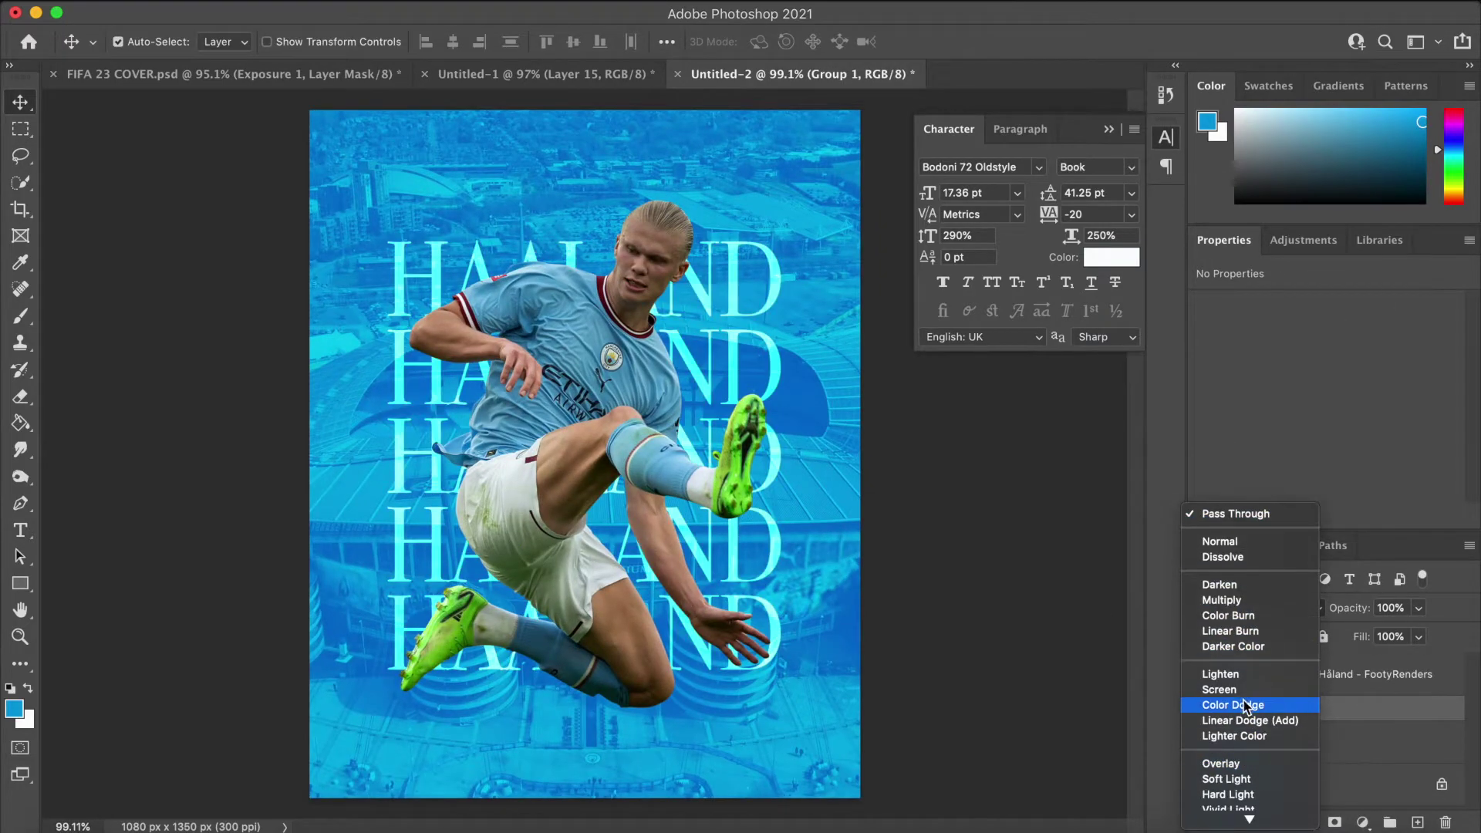
scroll(1240, 772, "down", 1)
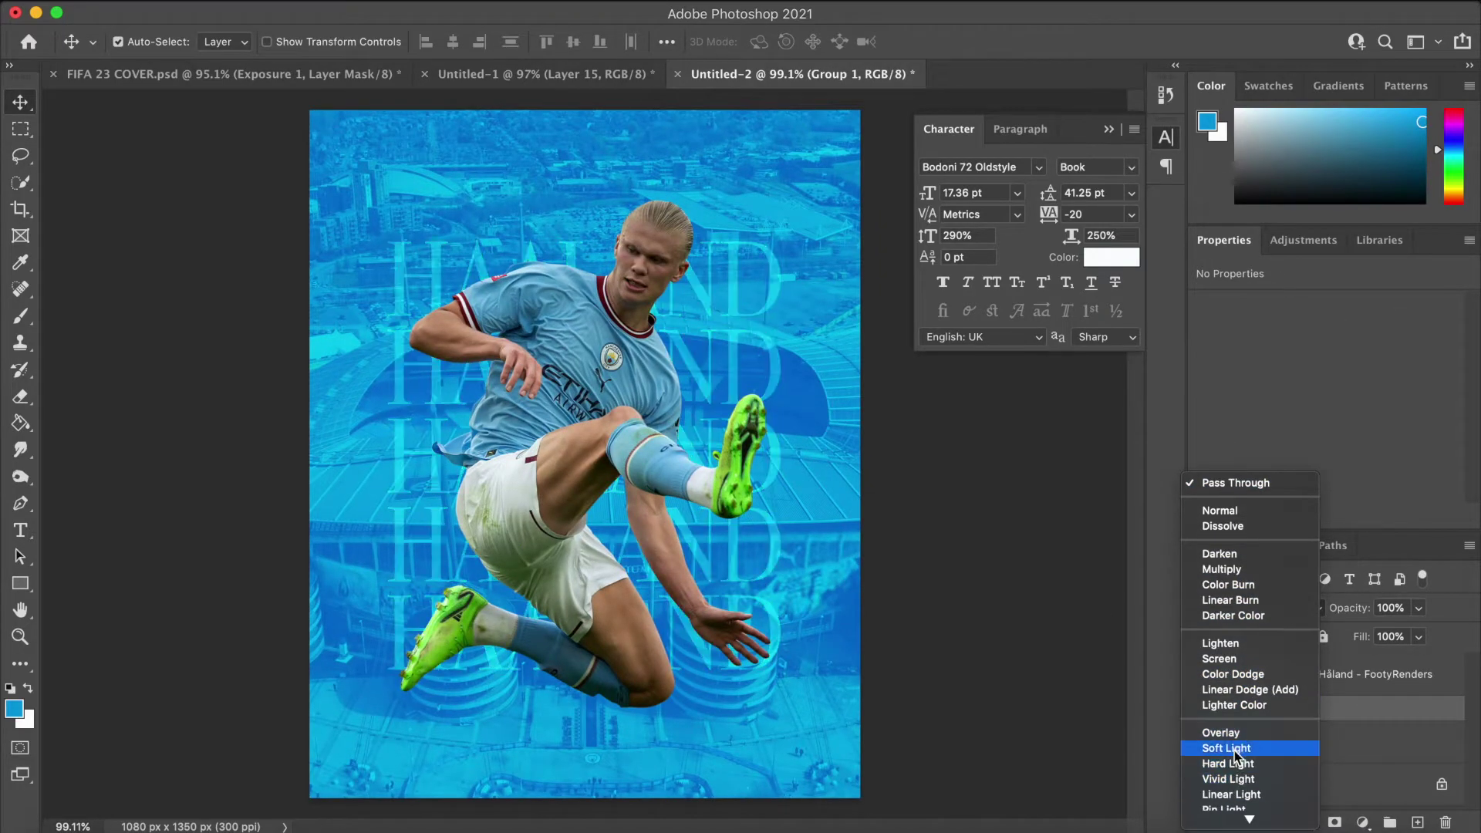
left_click(1227, 733)
scroll(882, 536, "down", 3)
scroll(882, 536, "up", 3)
scroll(882, 536, "down", 2)
scroll(882, 535, "up", 3)
key("ctrl+Right")
left_click(1395, 698)
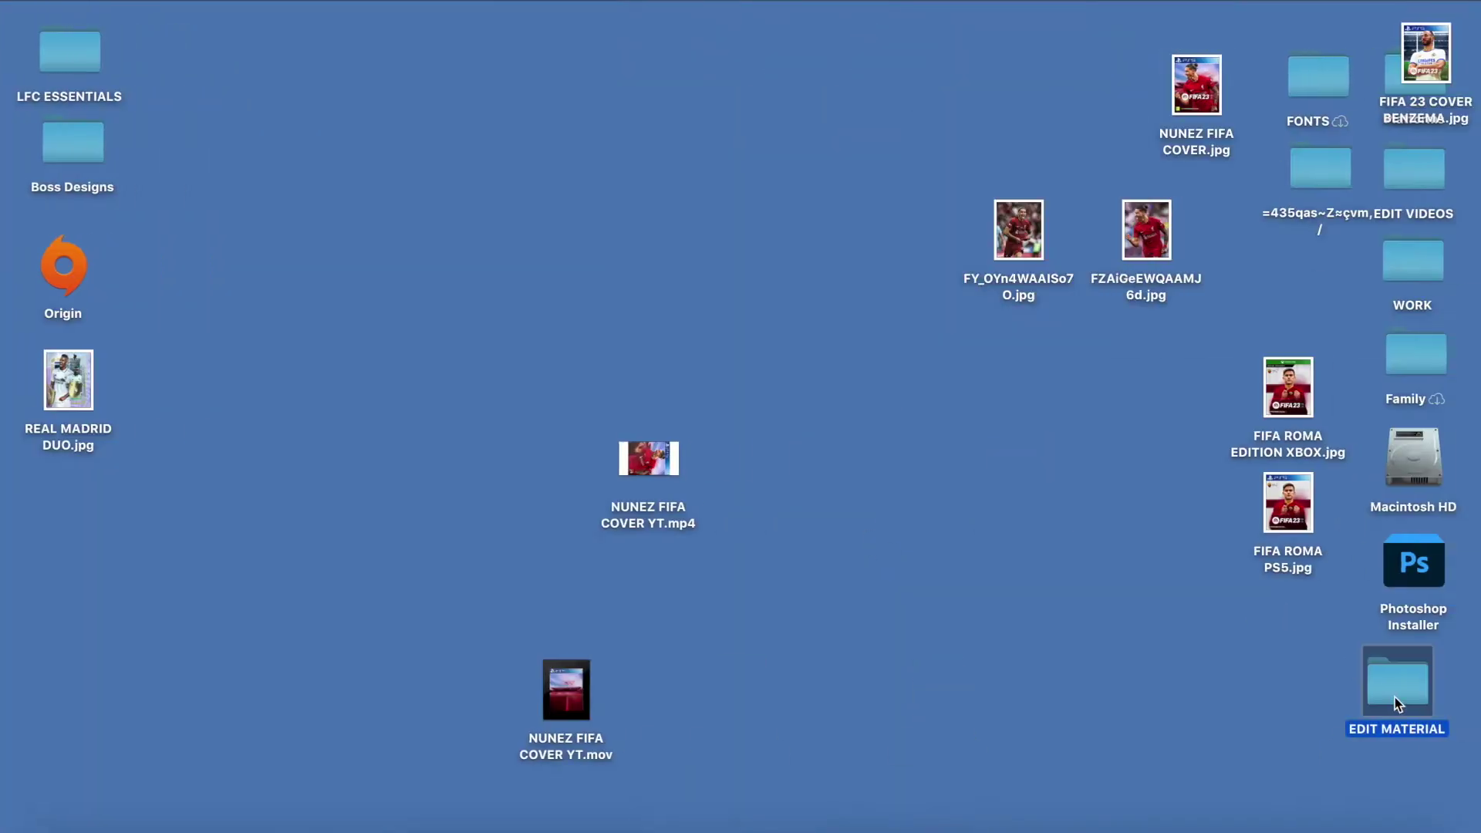
key("super+o")
scroll(1129, 346, "down", 1)
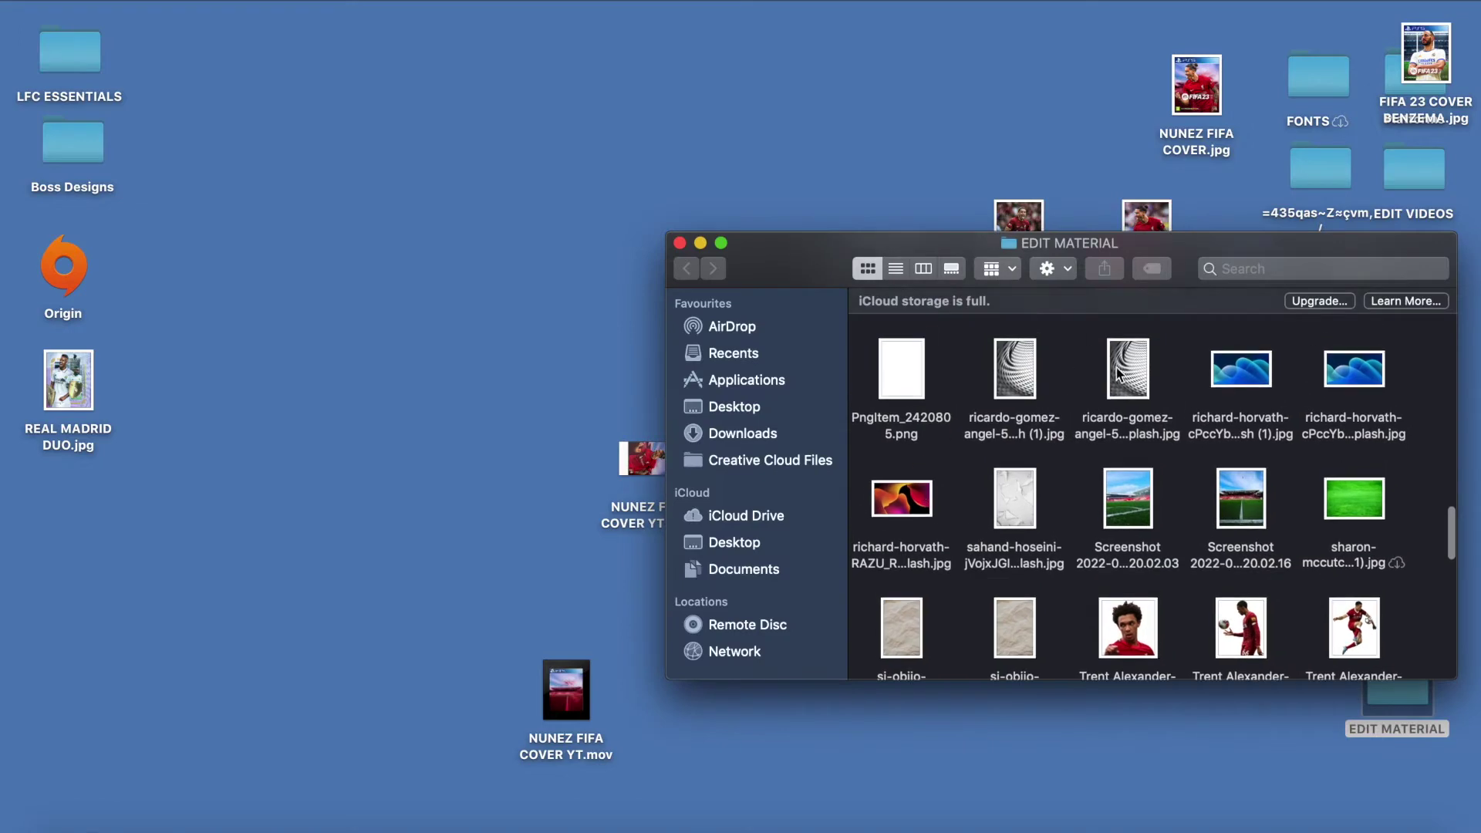
scroll(1129, 346, "down", 10)
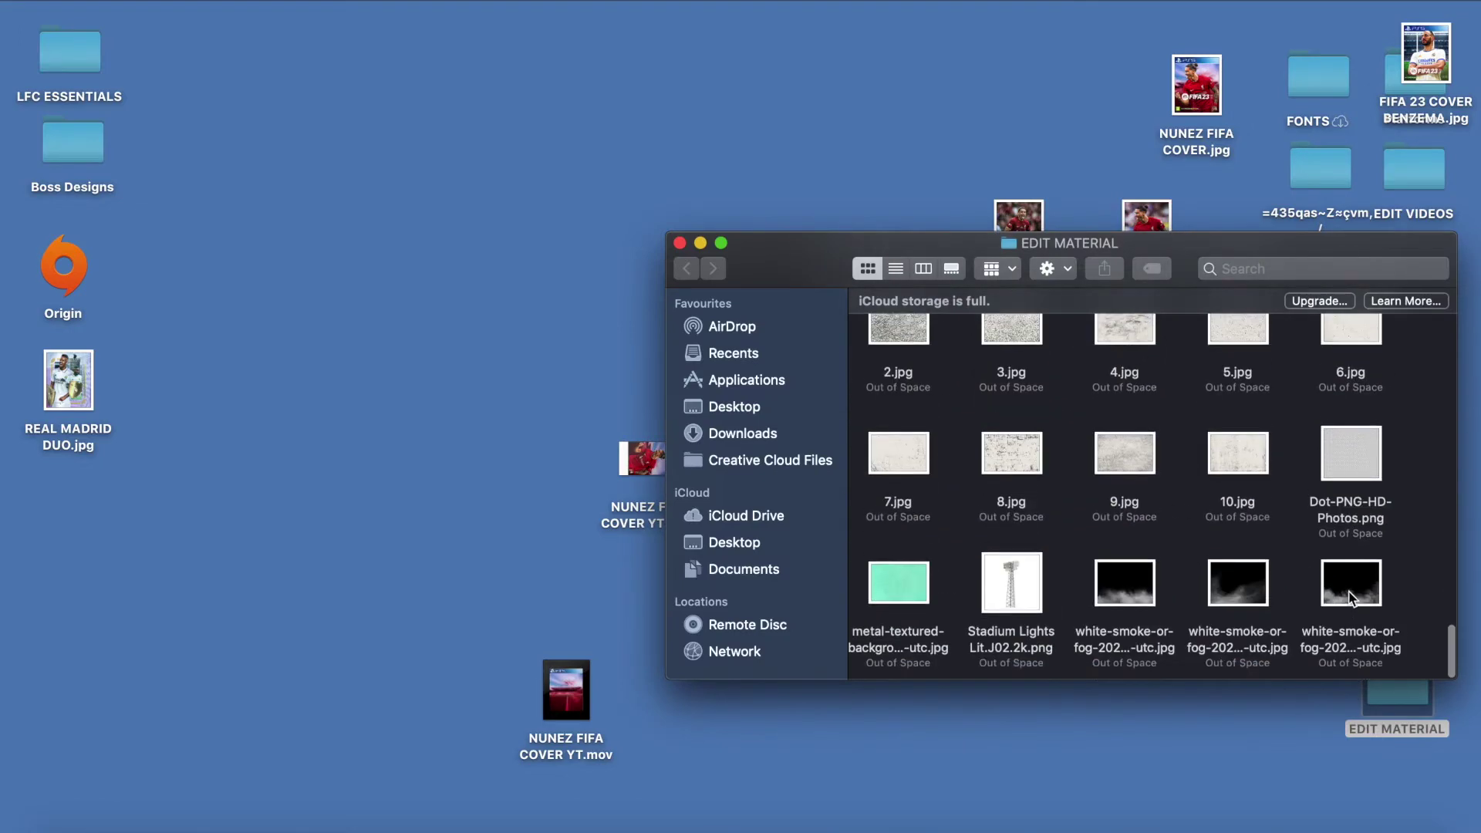
left_click_drag(3, 518, 543, 608)
scroll(743, 550, "down", 2)
left_click_drag(744, 551, 744, 682)
key("Return")
key("Return")
Step: Set the smoke layer to Linear Dodge (Add), scale it to about 6.98% and lower it to the poster's bottom edge
left_click(1258, 608)
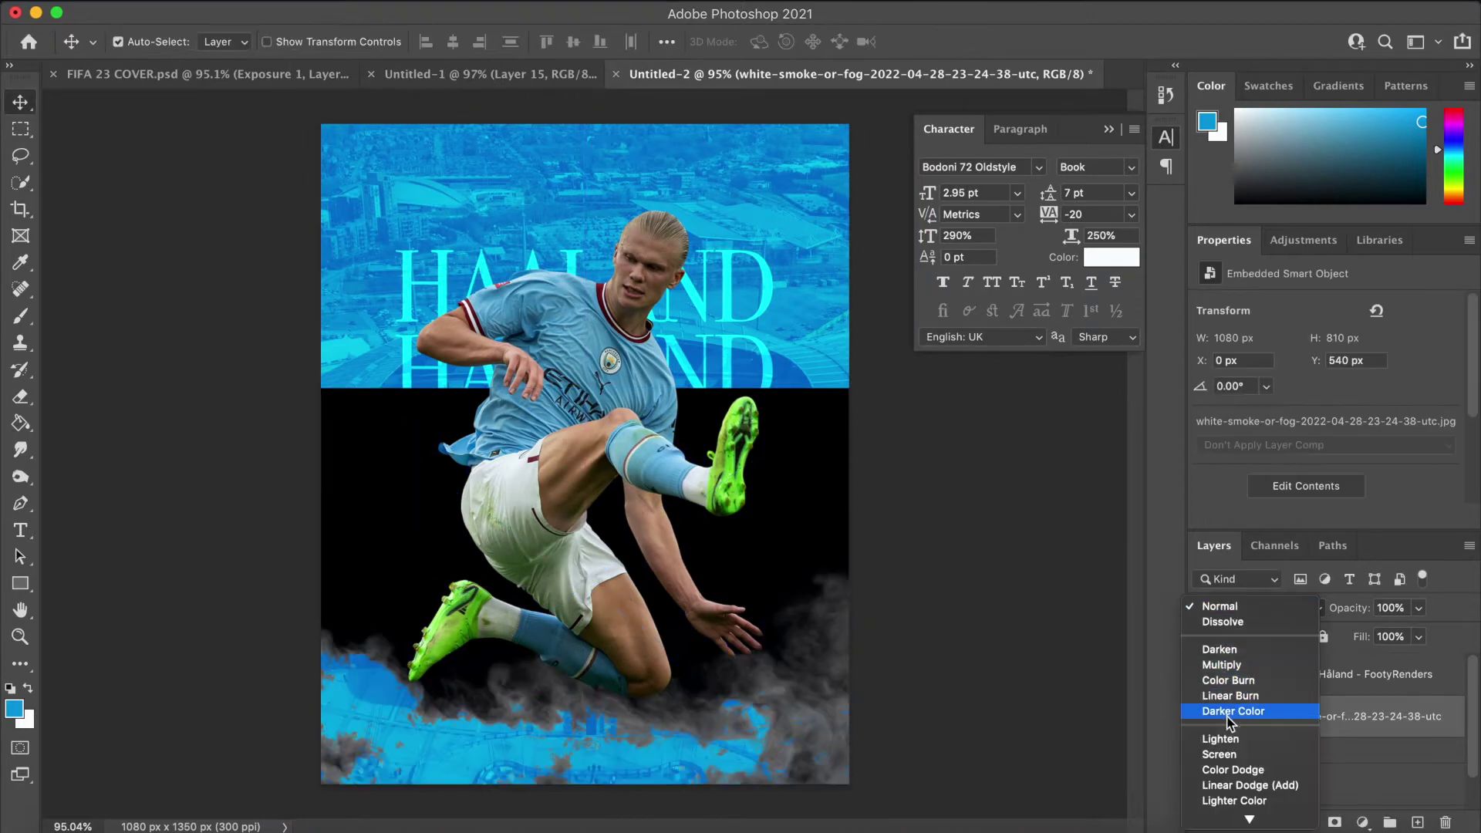
left_click(1232, 786)
key("super+t")
mouse_move(835, 662)
left_mouse_down()
mouse_move(835, 597)
mouse_move(837, 711)
left_mouse_up()
left_click_drag(858, 630, 879, 630)
key("Return")
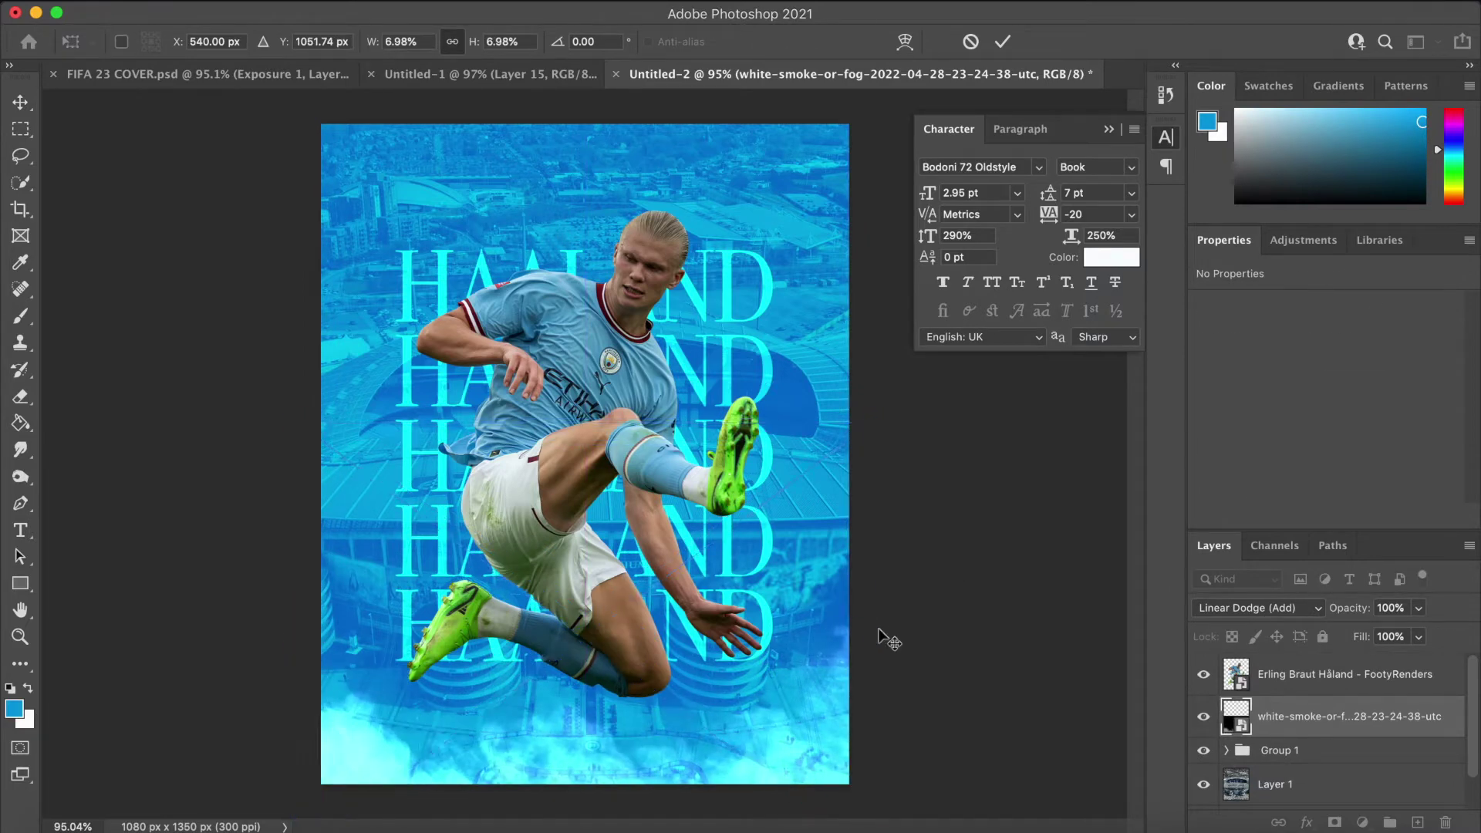
Step: Duplicate the smoke layer, rotate the copy 180° and position it along the poster's top edge
scroll(879, 631, "down", 1)
key("super+j")
key("super+t")
left_click_drag(758, 652, 718, 391)
right_click(717, 391)
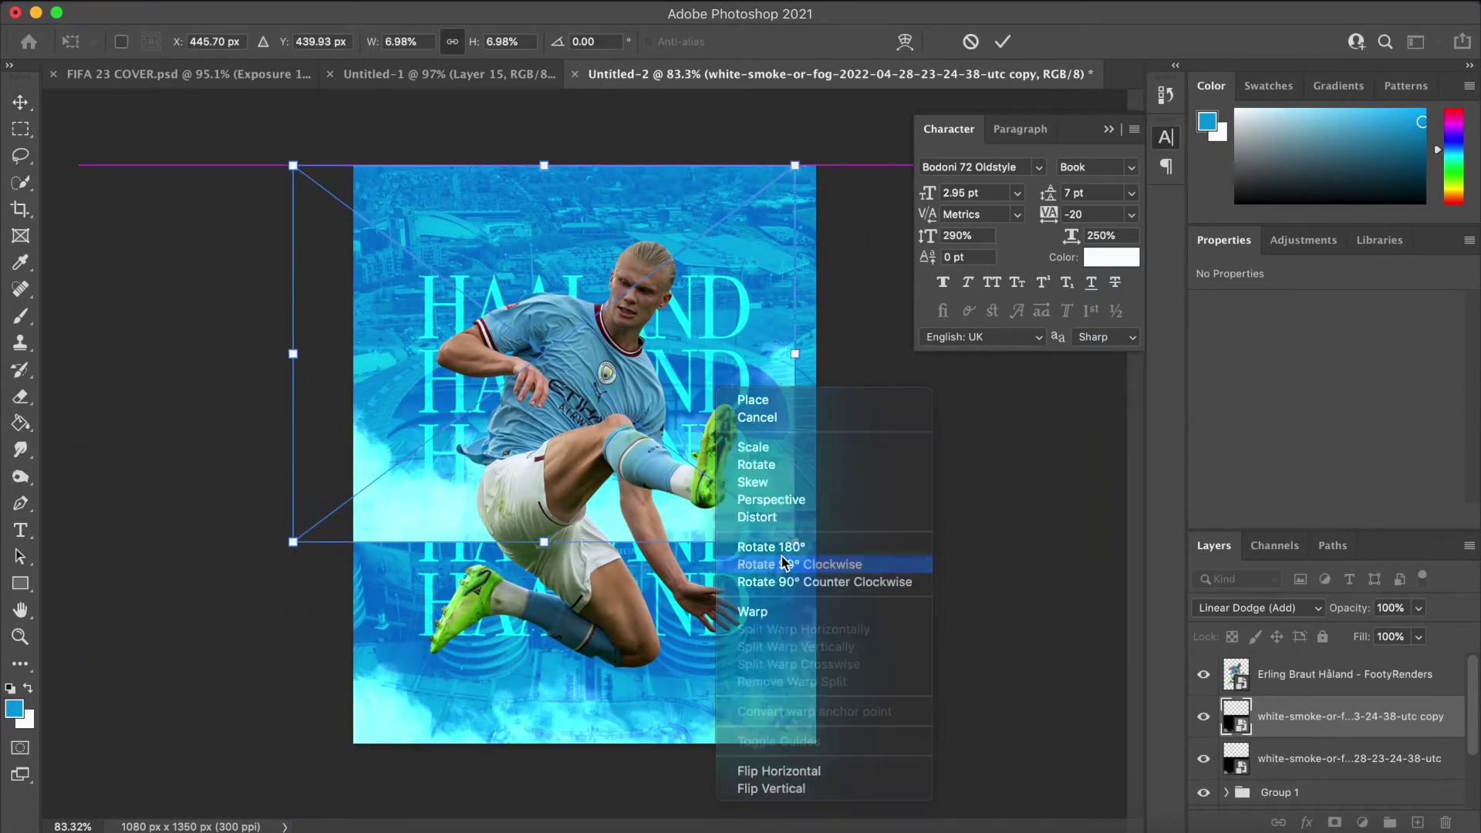
left_click(784, 564)
right_click(628, 432)
left_click(710, 605)
left_click_drag(555, 382, 616, 301)
key("Return")
Step: Move the upper smoke copy about 77 px lower and align it with the poster's left edge
scroll(616, 301, "down", 4)
scroll(618, 305, "up", 3)
key("super+t")
left_click_drag(830, 303, 784, 321)
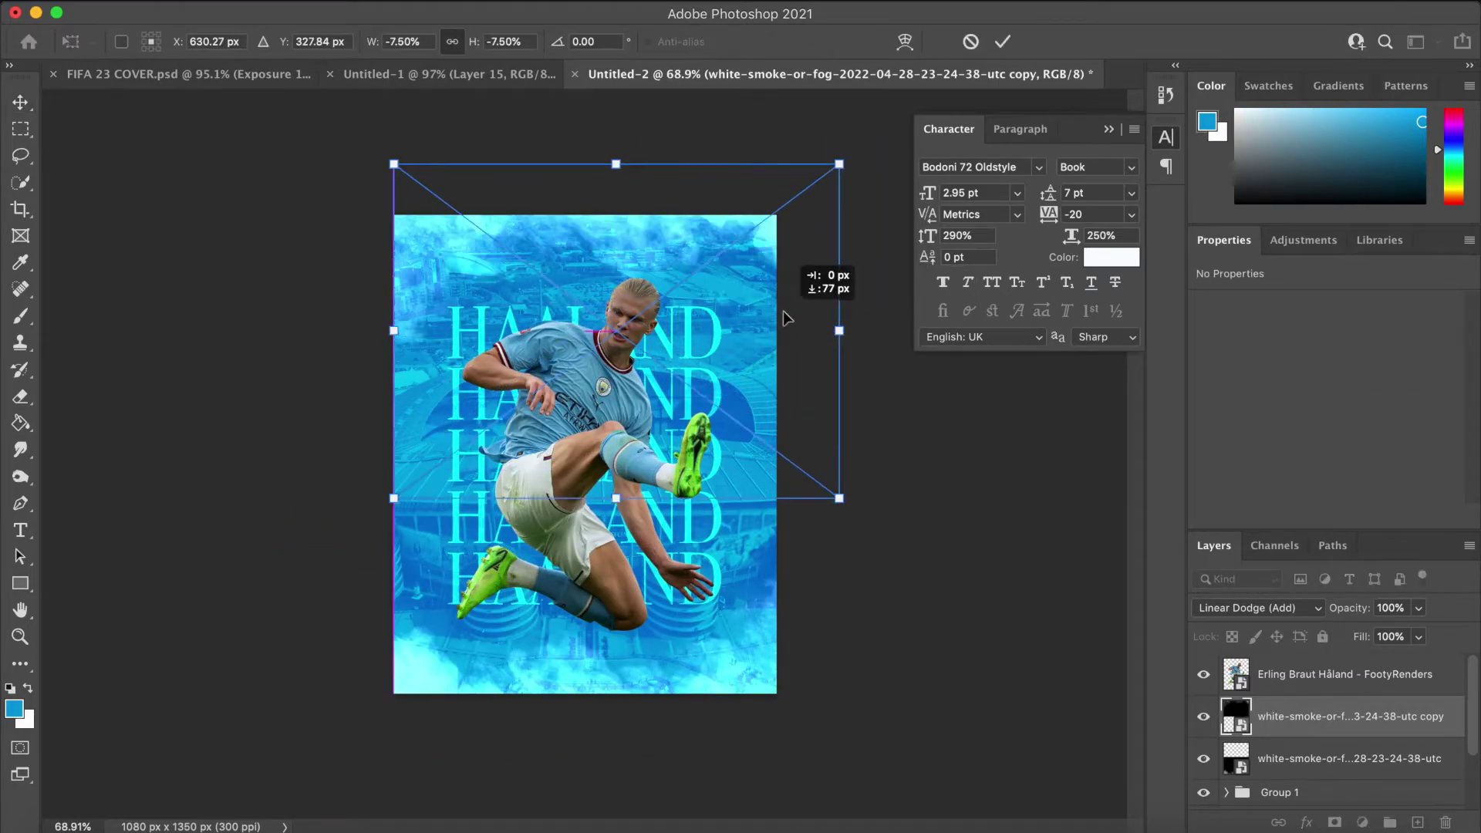
key("Return")
Step: Place the pexels-sean-whang-804269 image from the EDIT MATERIAL folder into the poster, covering its full 1080 px width
scroll(784, 314, "down", 3)
scroll(784, 314, "up", 4)
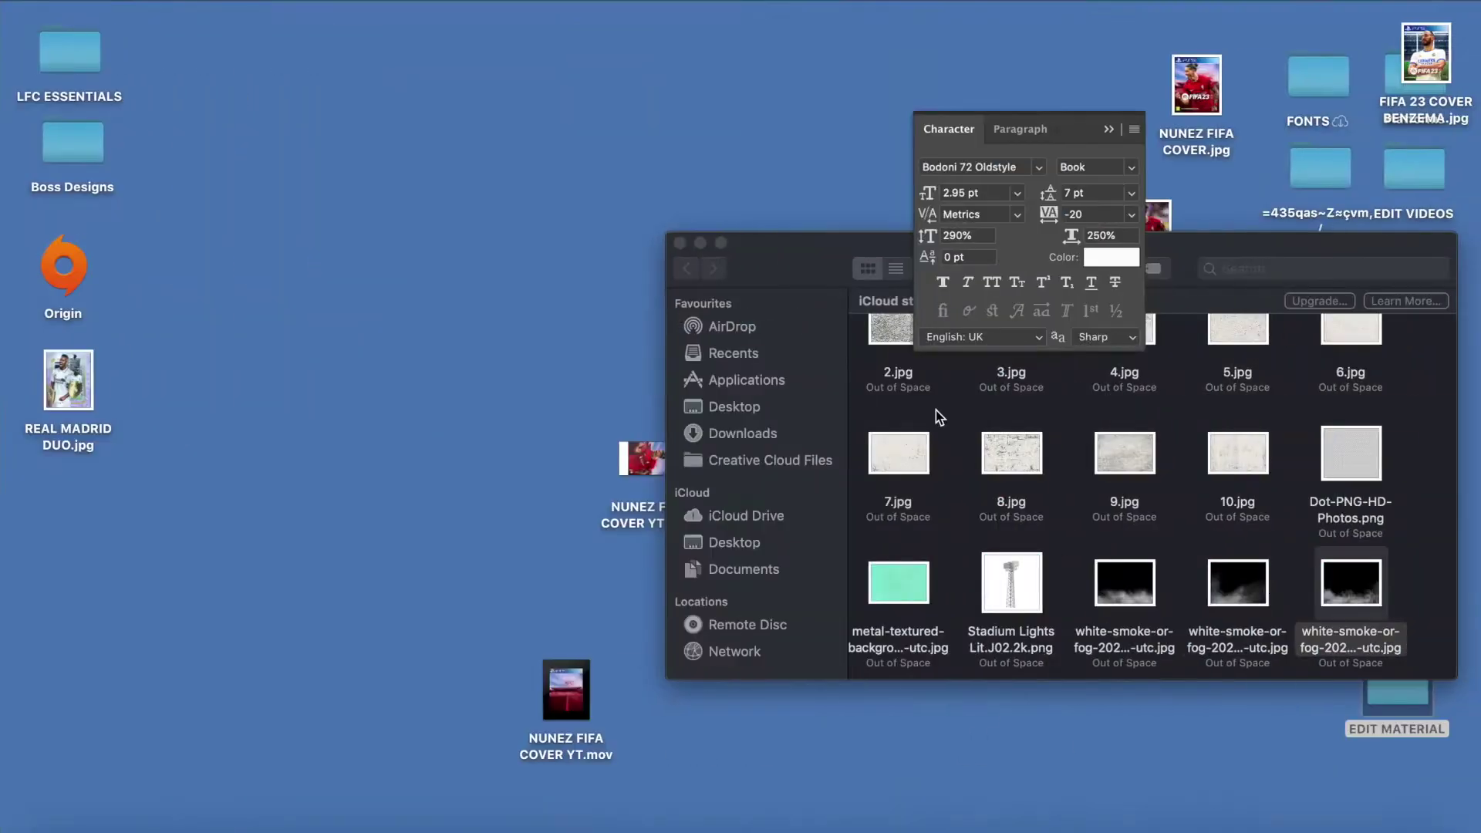
scroll(937, 410, "down", 1)
scroll(949, 480, "up", 5)
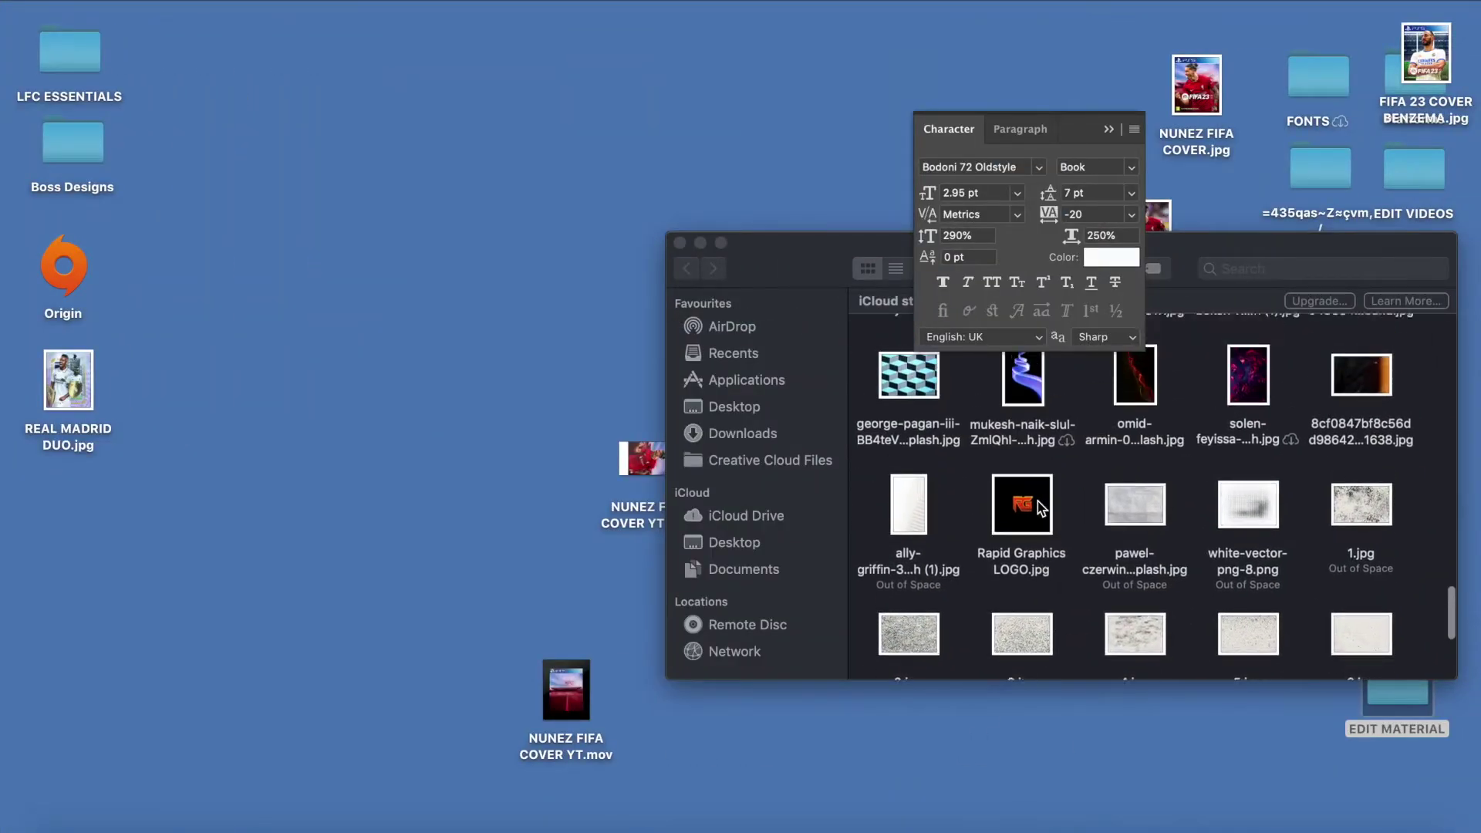
scroll(1041, 509, "up", 10)
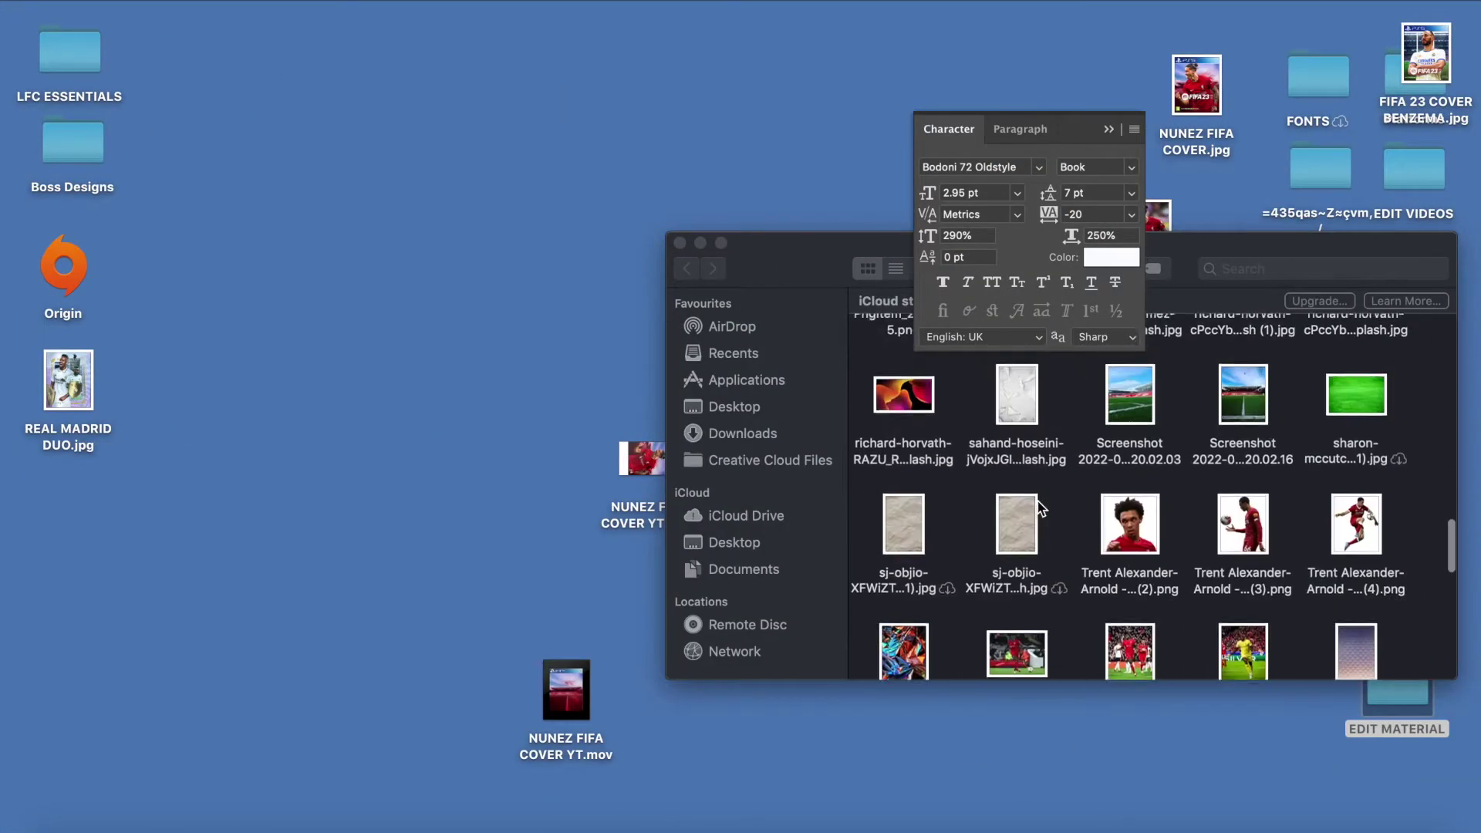
scroll(1041, 509, "up", 10)
left_click_drag(1262, 603, 468, 367)
left_click_drag(759, 461, 824, 462)
Step: Set the pexels-sean-whang-804269 layer to Hard Light and move it below the smoke layers, directly above the text group
left_click(1230, 609)
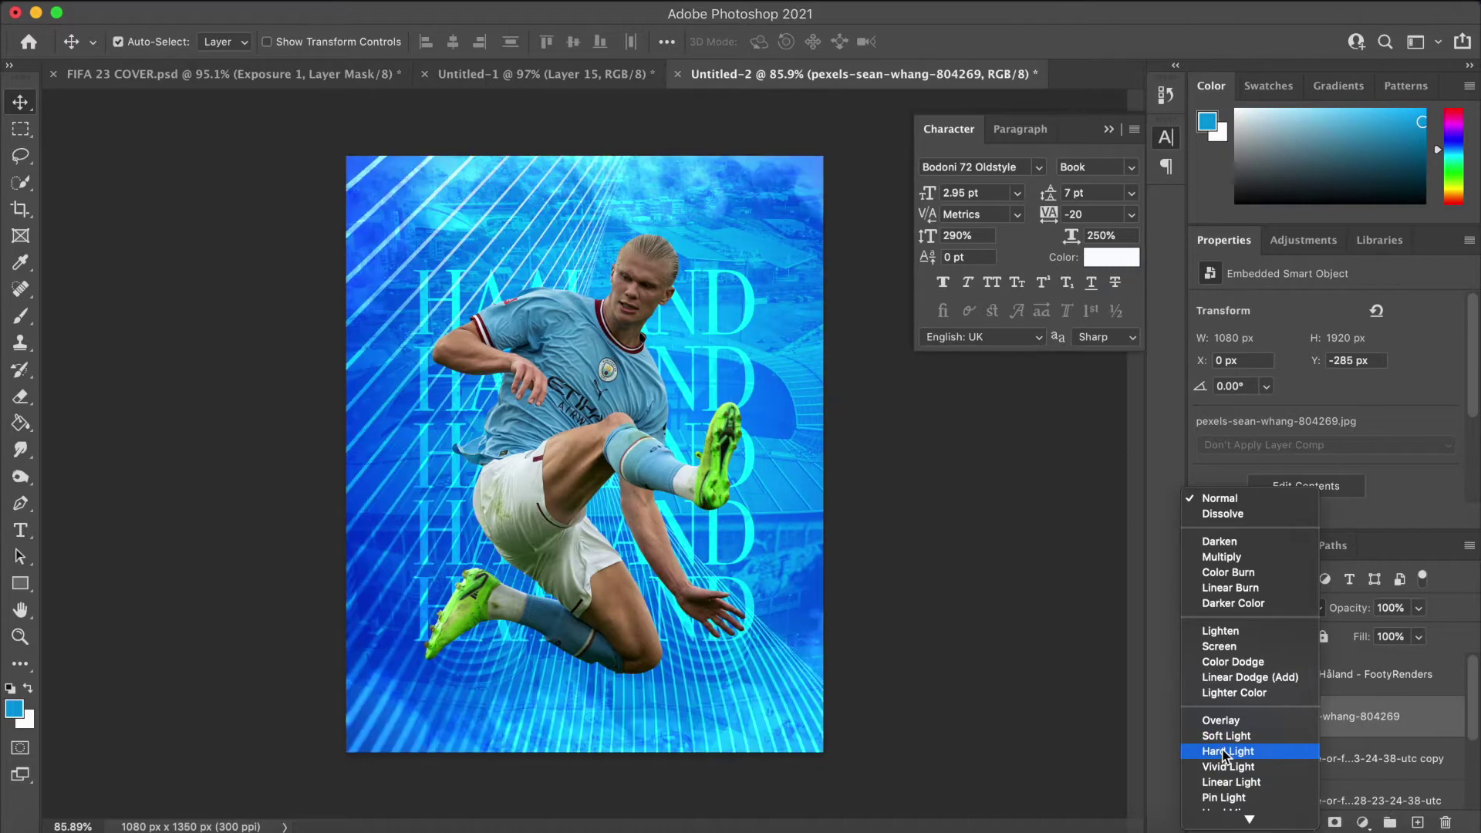
left_click(1227, 752)
left_click_drag(1290, 705, 1292, 742)
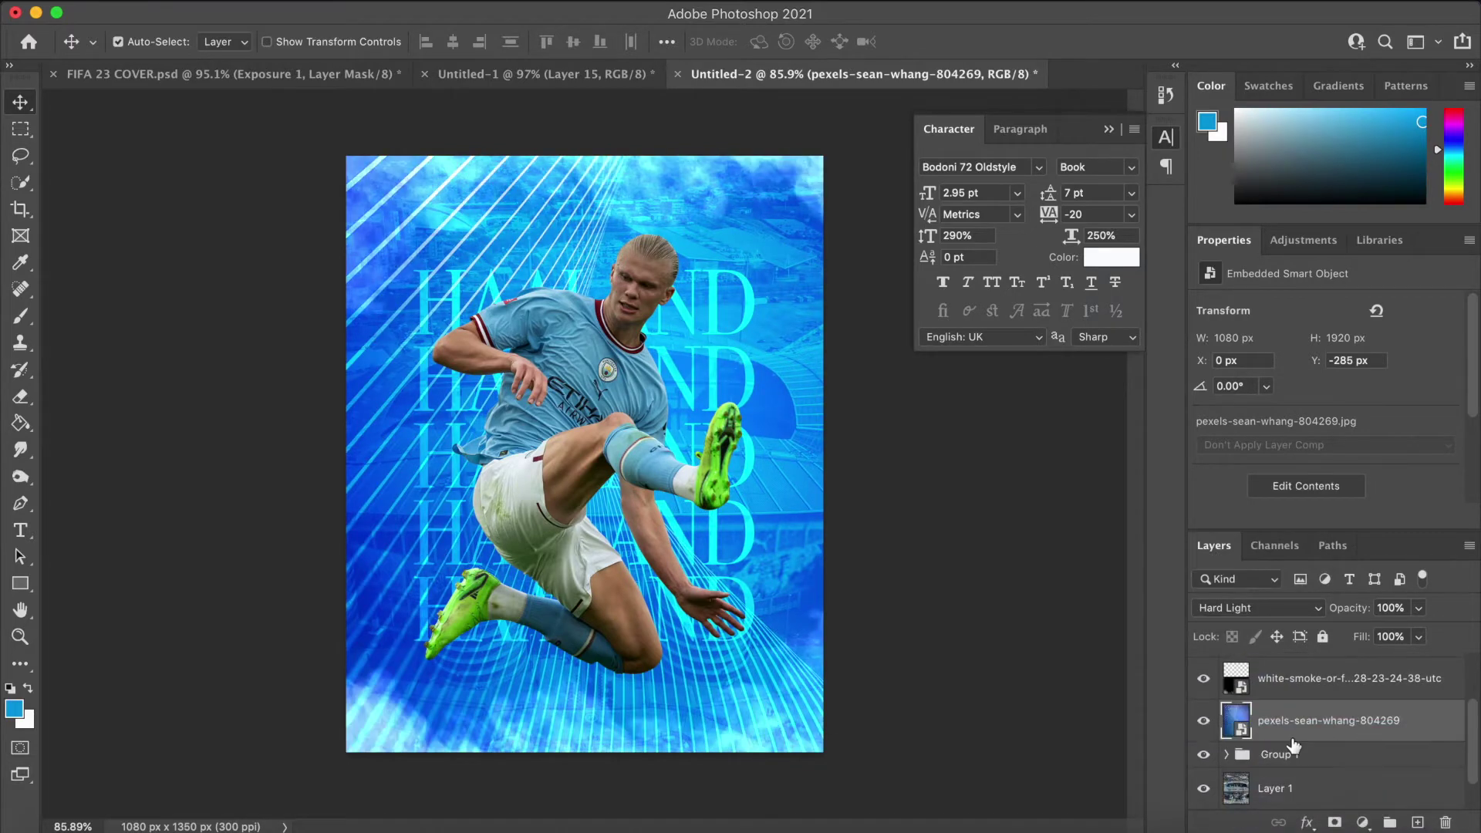
scroll(878, 511, "down", 5)
scroll(878, 512, "up", 5)
scroll(1279, 721, "up", 3)
Step: Delete the smoke copy along the poster's top edge
left_click(1283, 719)
key("BackSpace")
scroll(1008, 549, "down", 5)
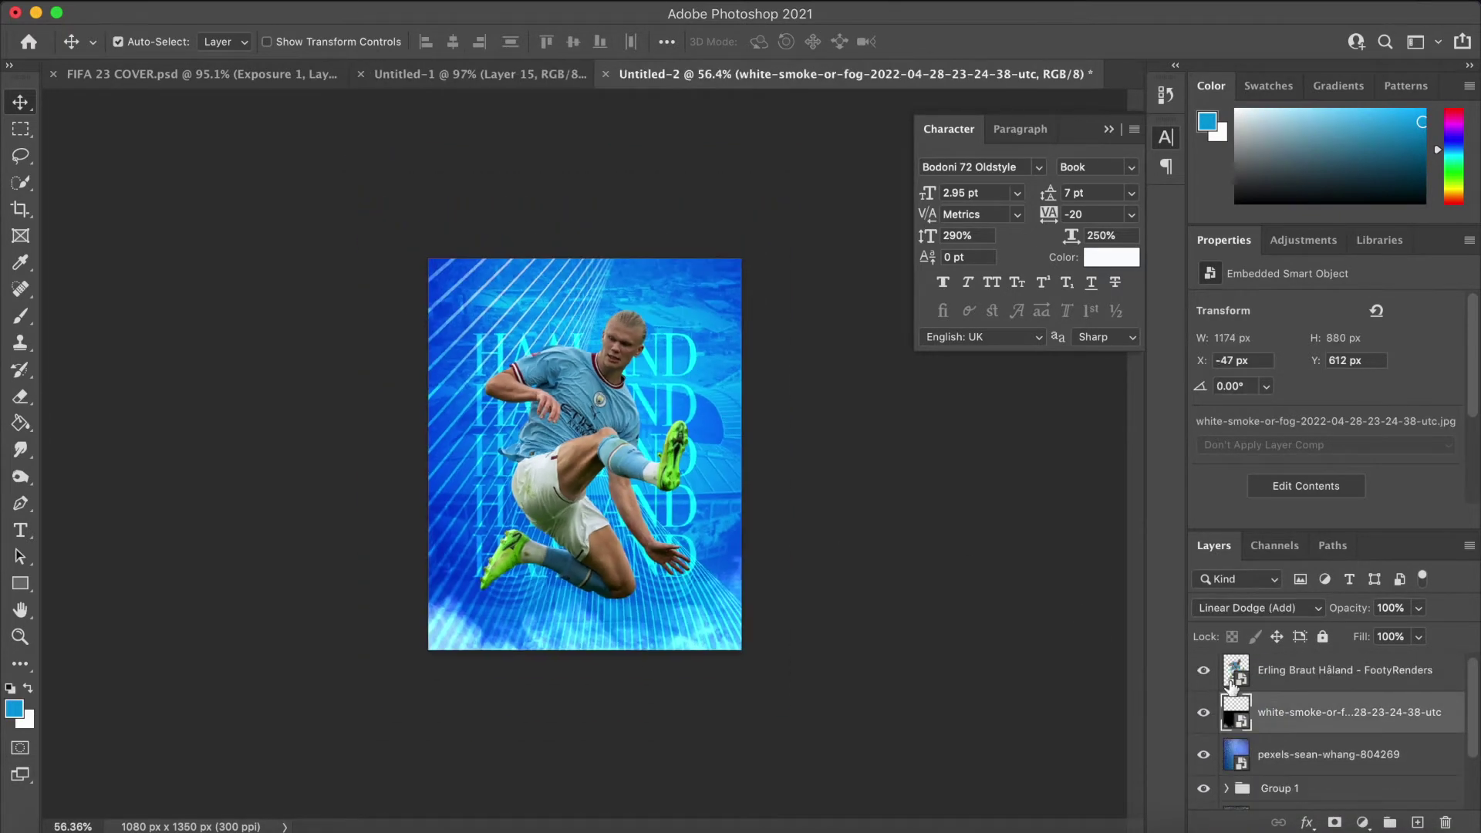
Step: Move the HAALAND text group above the smoke layer, directly beneath the player layer
scroll(1007, 549, "up", 8)
left_click_drag(1288, 693, 1289, 697)
key("super+minus")
key("super+0")
Step: Start a Camera Raw Filter on the player layer with Shadows +15, Whites +30, Texture +35, Clarity +45 and Saturation about +9
key("alt+bracketright")
left_click(477, 2)
left_click(537, 148)
scroll(629, 249, "up", 4)
left_click(1188, 308)
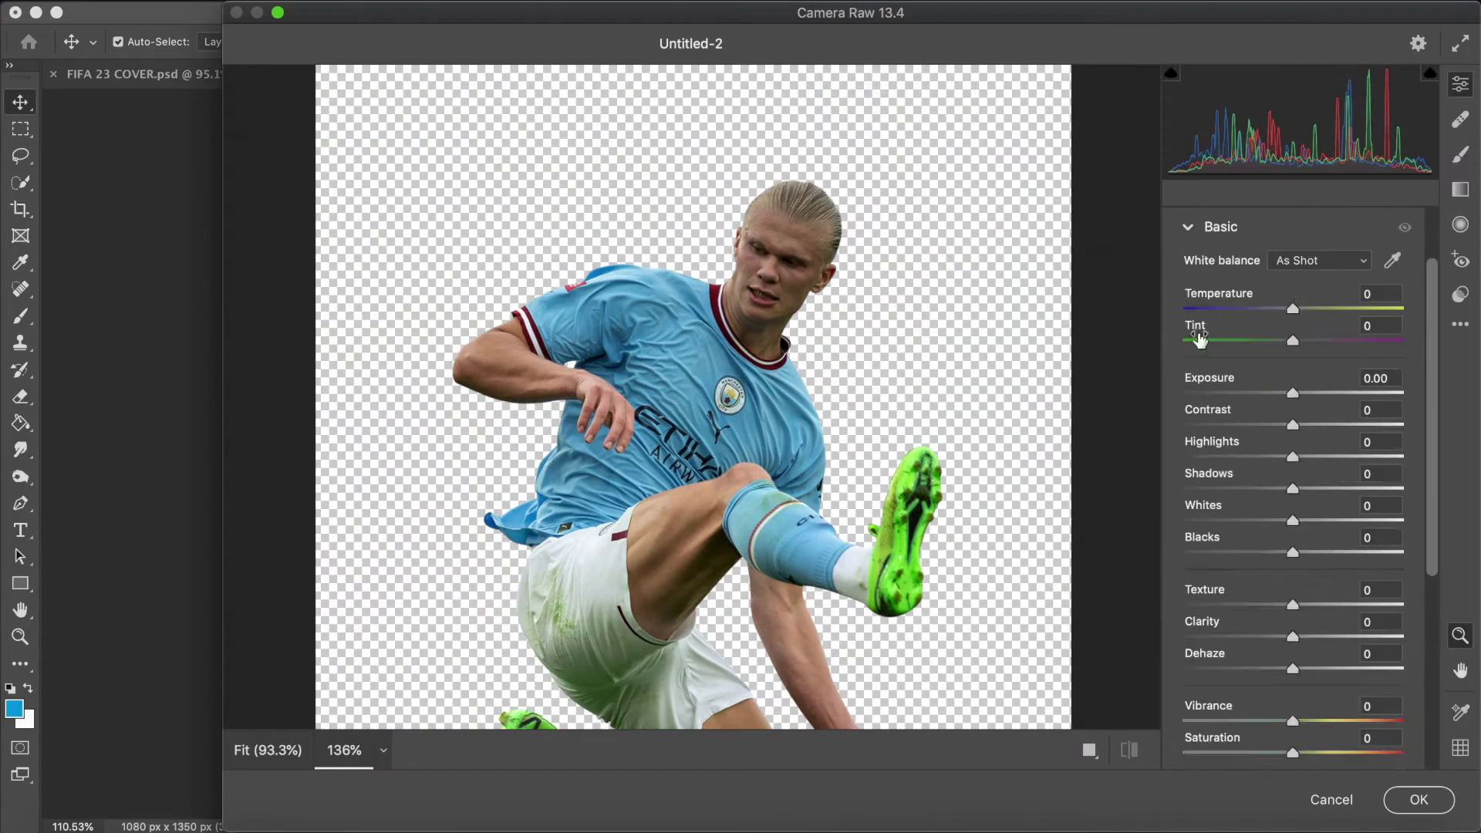
left_click_drag(1295, 608, 1340, 644)
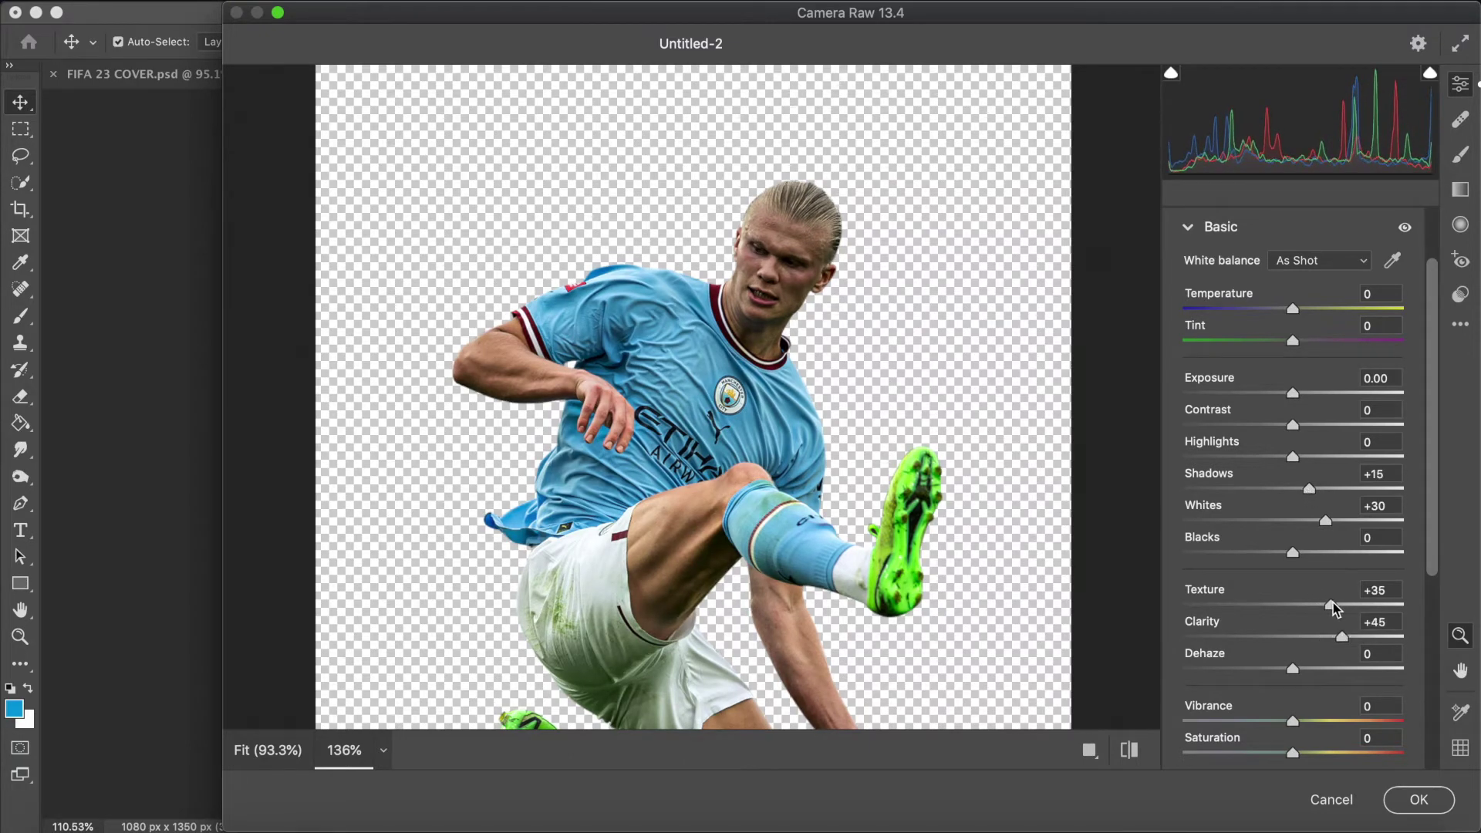
scroll(1312, 655, "down", 1)
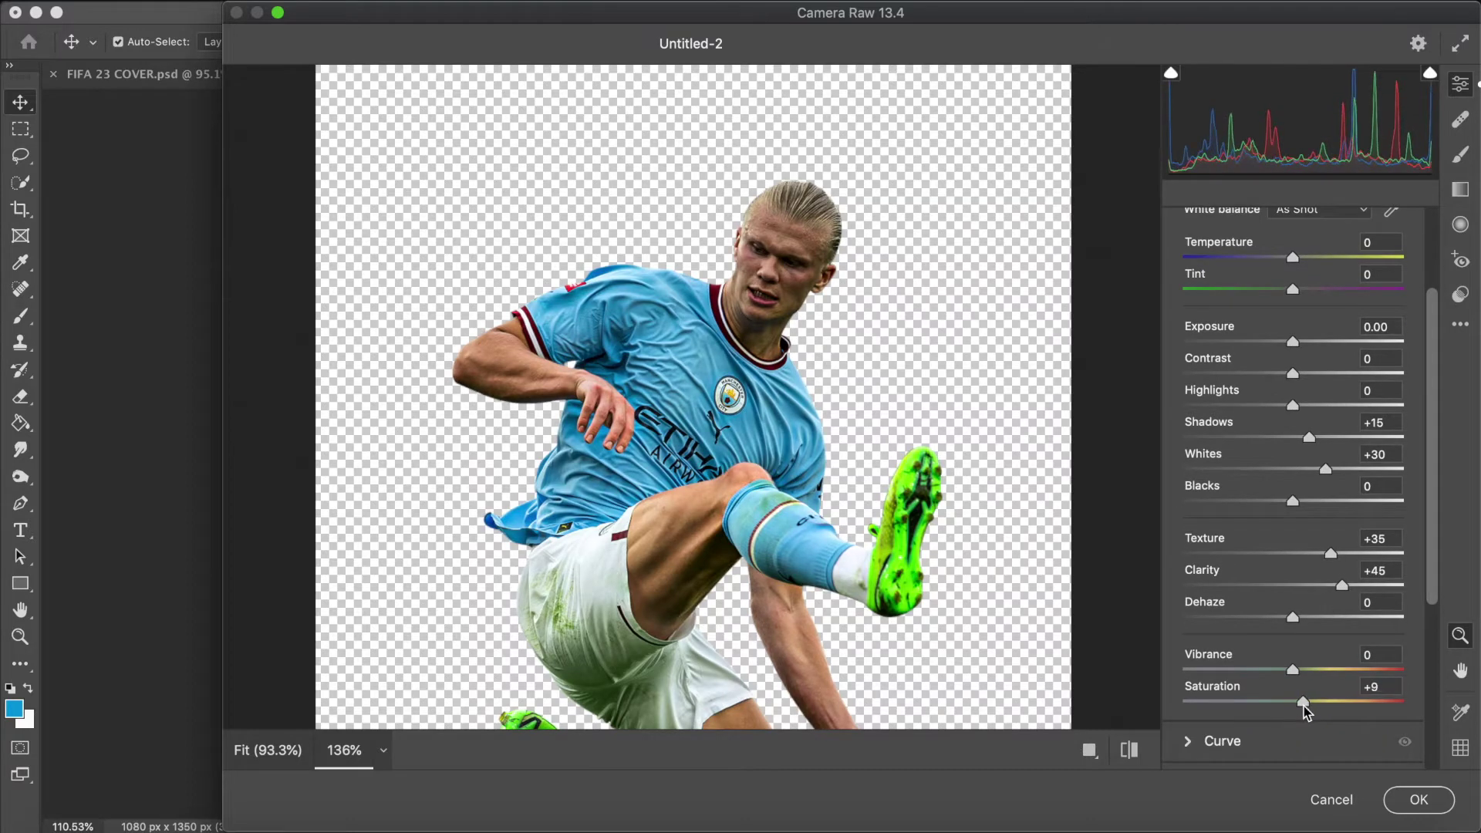
Step: Adjust the player's Camera Raw tone curve to Lights +18 and Darks +2
scroll(1306, 706, "down", 3)
left_click(1194, 619)
left_click_drag(1293, 646, 1309, 649)
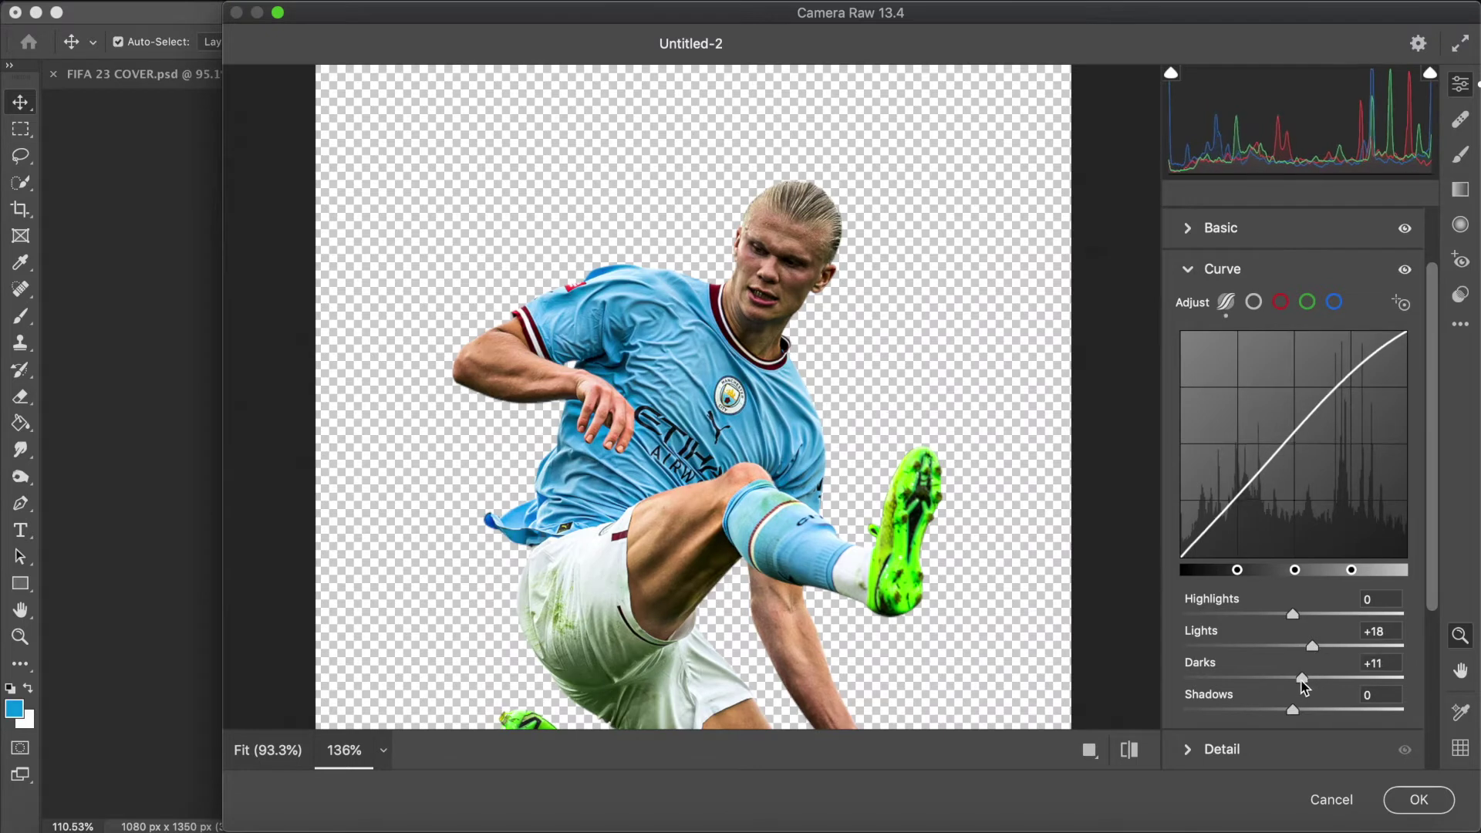
mouse_move(1301, 685)
left_mouse_down()
mouse_move(1275, 683)
mouse_move(1294, 685)
left_mouse_up()
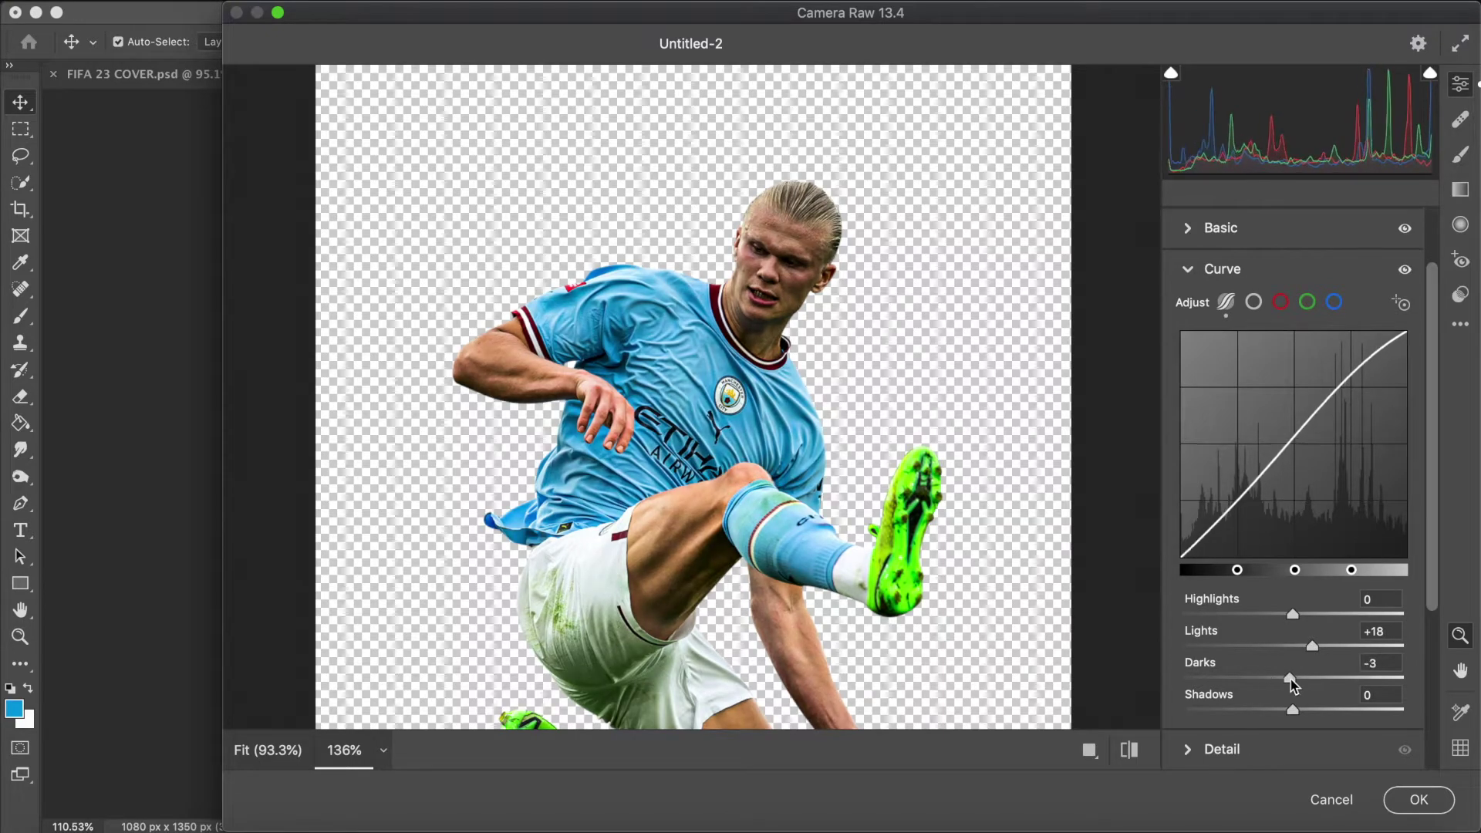
scroll(1273, 660, "down", 2)
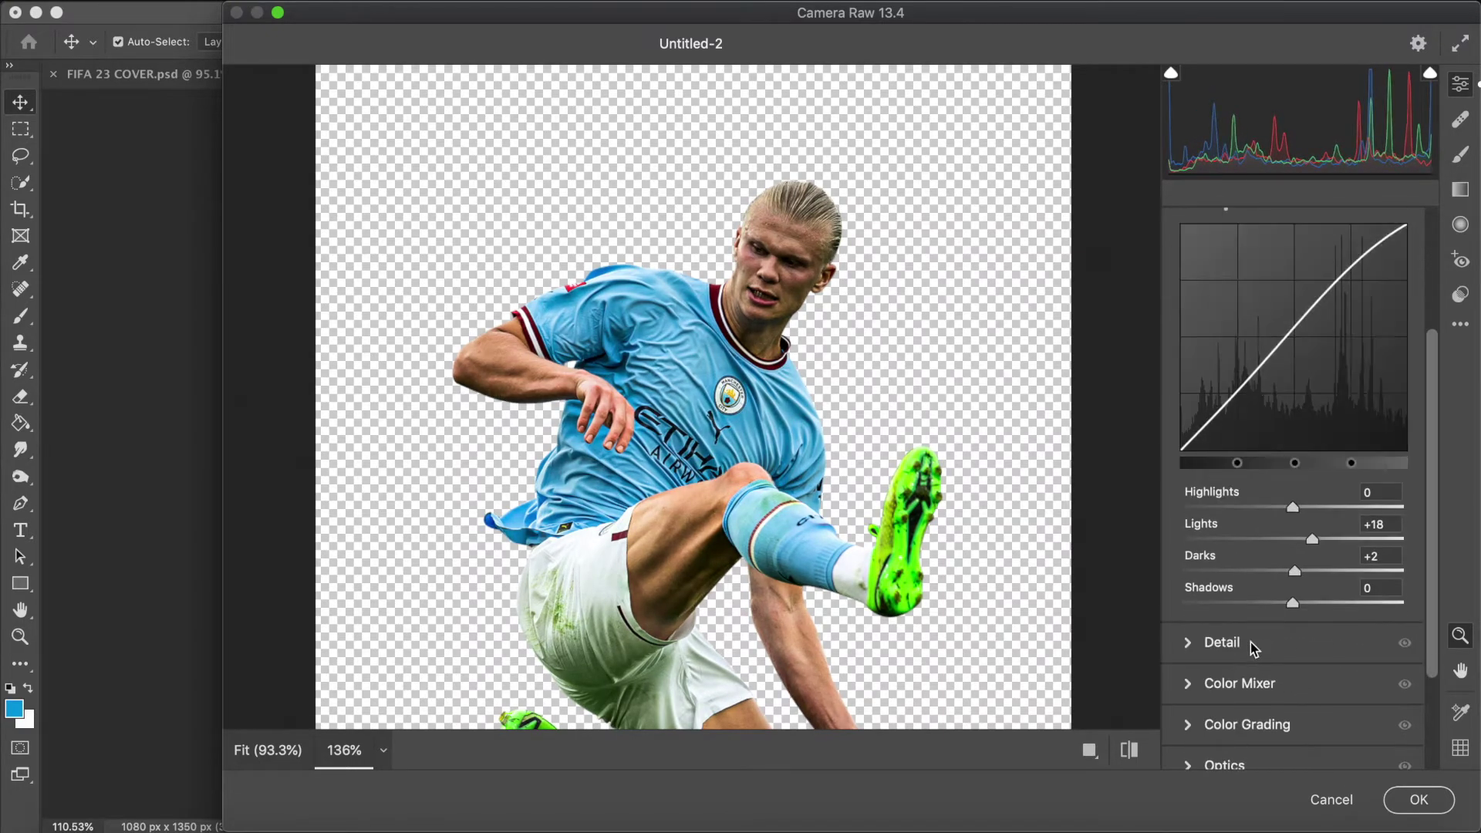
Step: Set the player's Noise Reduction to about 20 and apply the Camera Raw Filter
left_click(1250, 645)
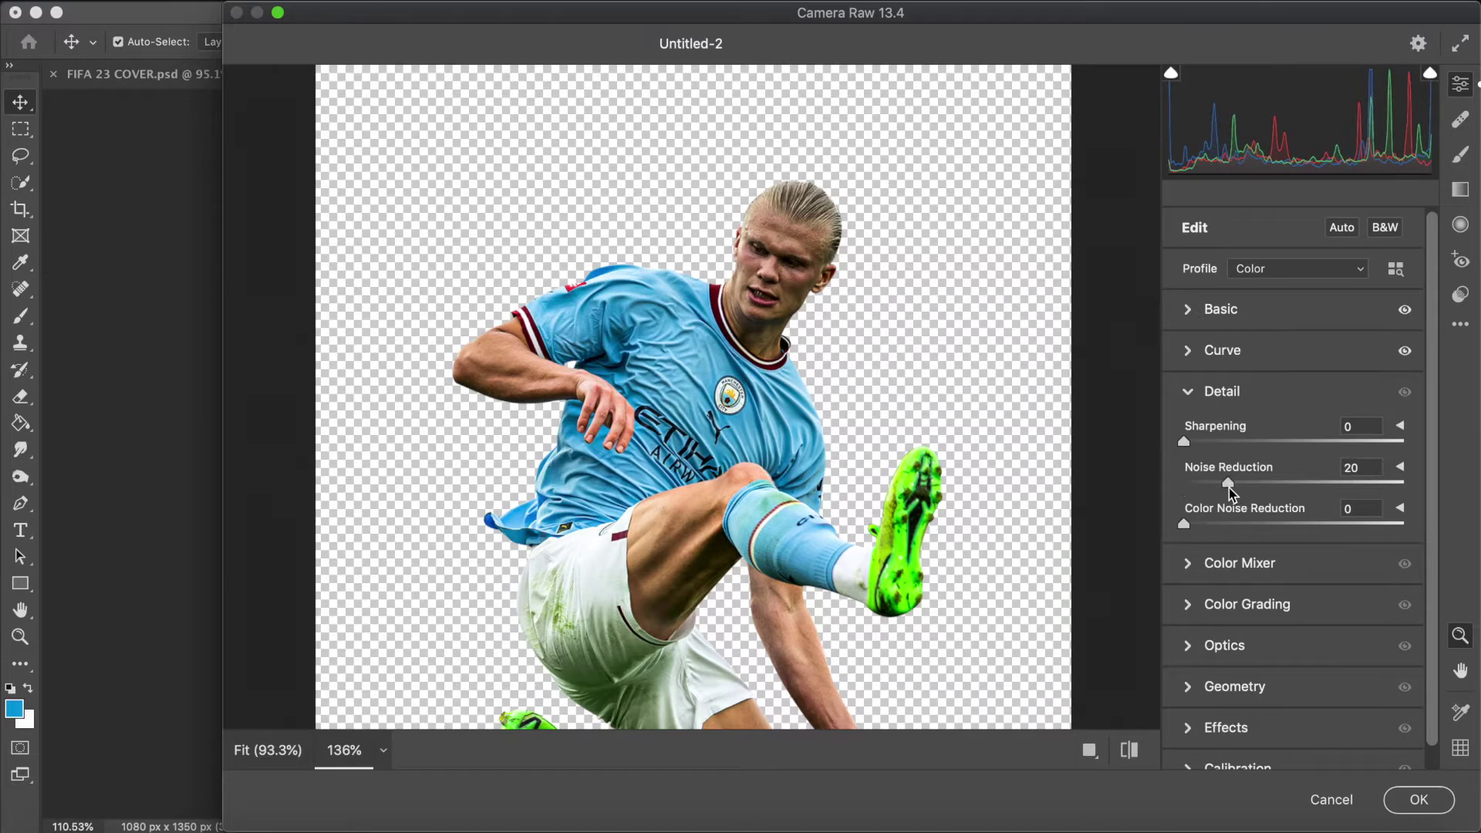
left_click(1408, 806)
scroll(748, 364, "down", 5)
scroll(706, 352, "up", 6)
scroll(710, 352, "up", 1)
Step: Apply a Shadows/Highlights adjustment to the player layer
left_click(248, 0)
mouse_move(299, 46)
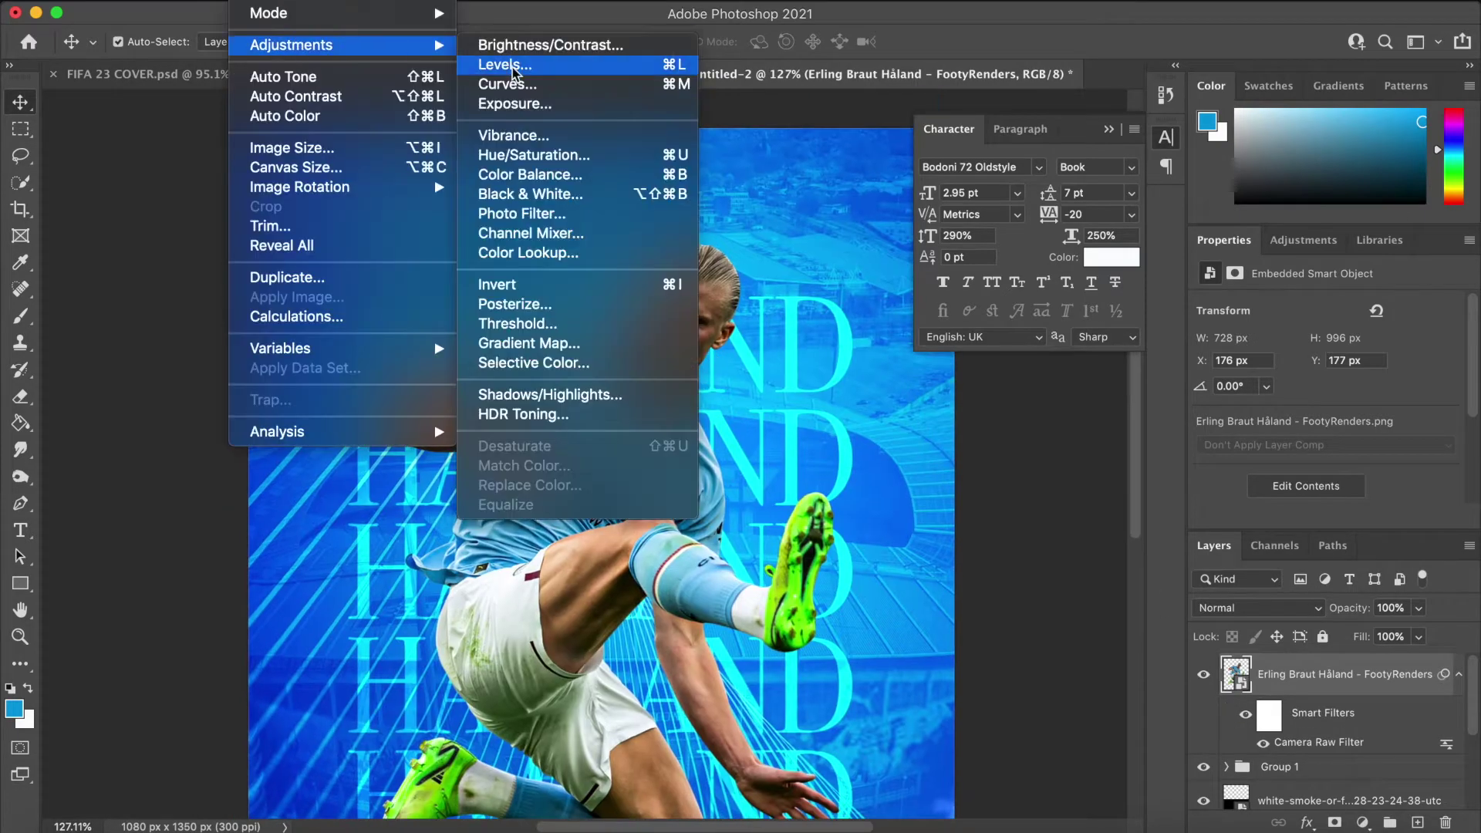
left_click(584, 401)
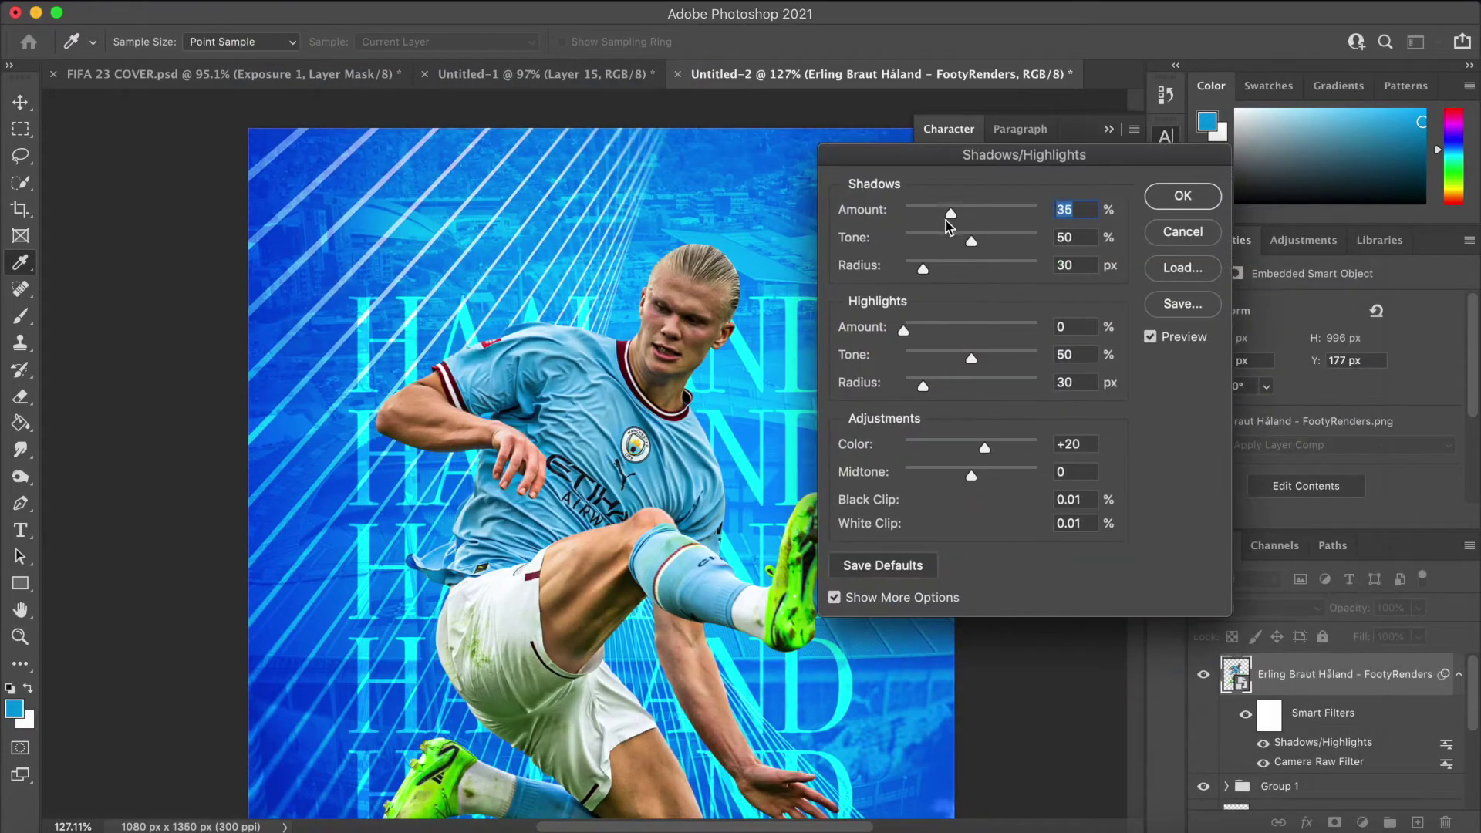
left_click(1183, 196)
scroll(766, 238, "down", 3)
scroll(766, 237, "up", 3)
scroll(766, 238, "down", 2)
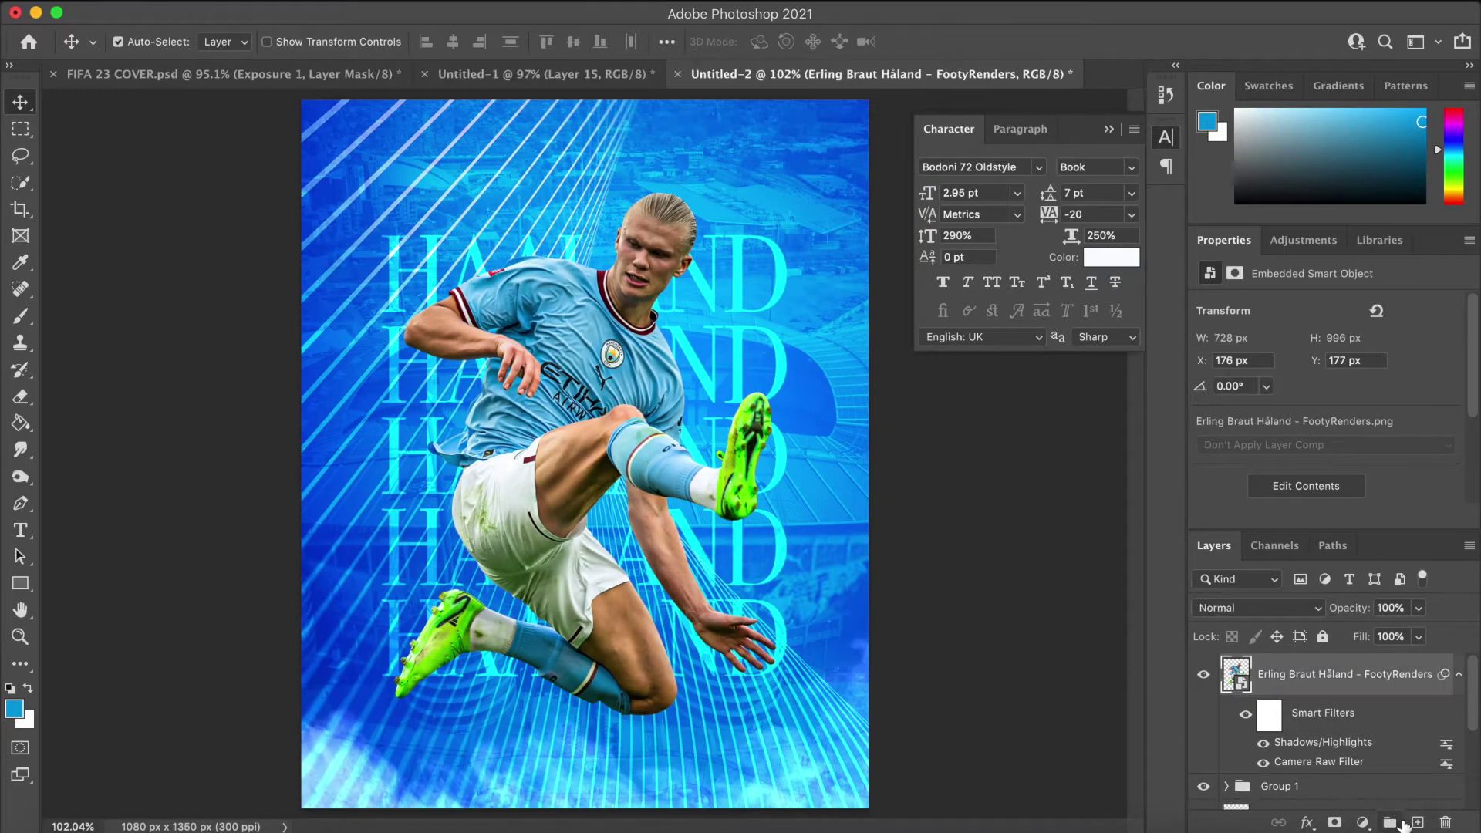
Step: Create a new layer above the player and set the brush foreground colour to a light cyan
left_click(1419, 822)
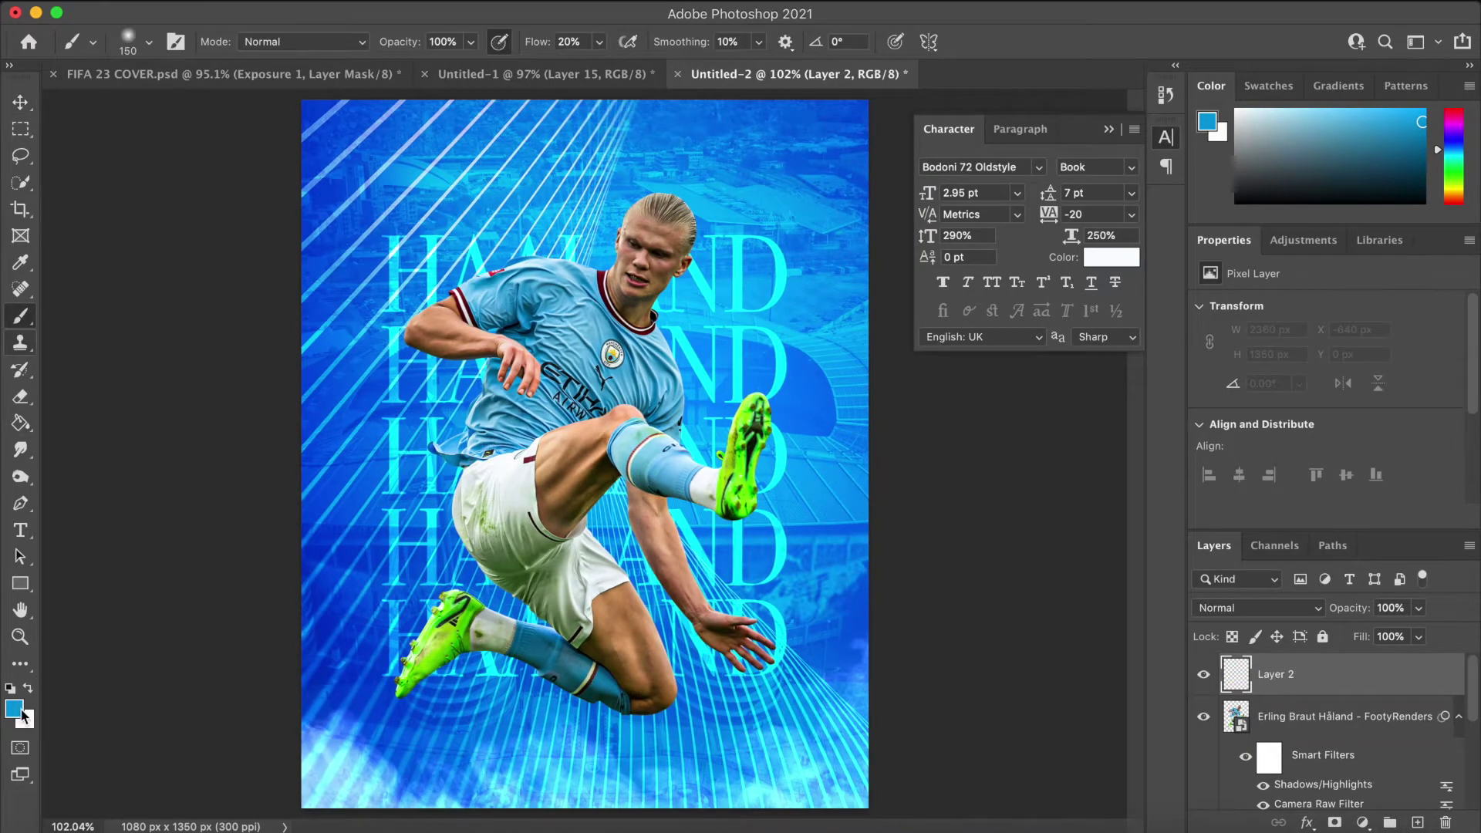
left_click(23, 711)
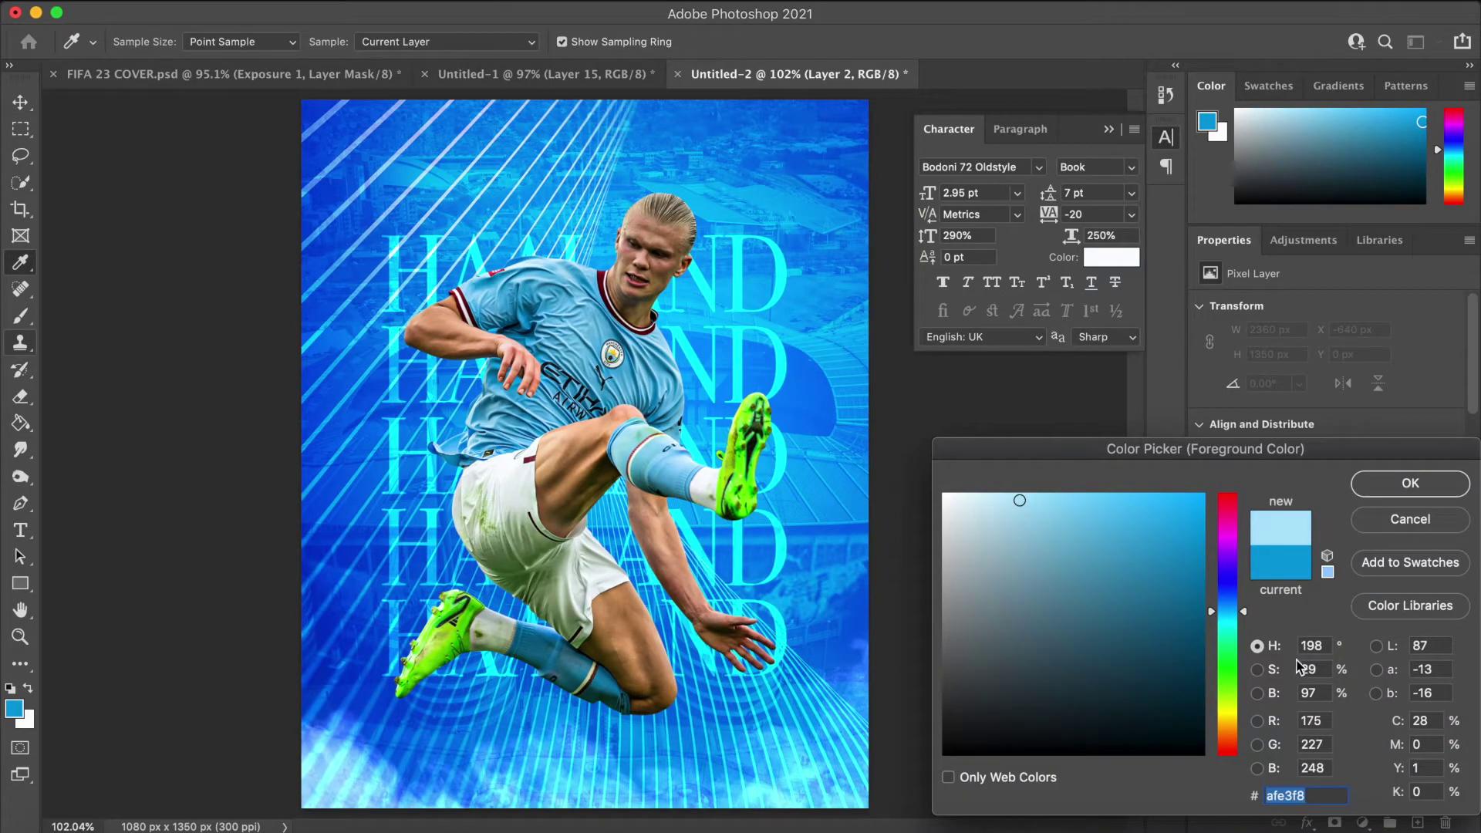
left_click_drag(1243, 612, 1243, 618)
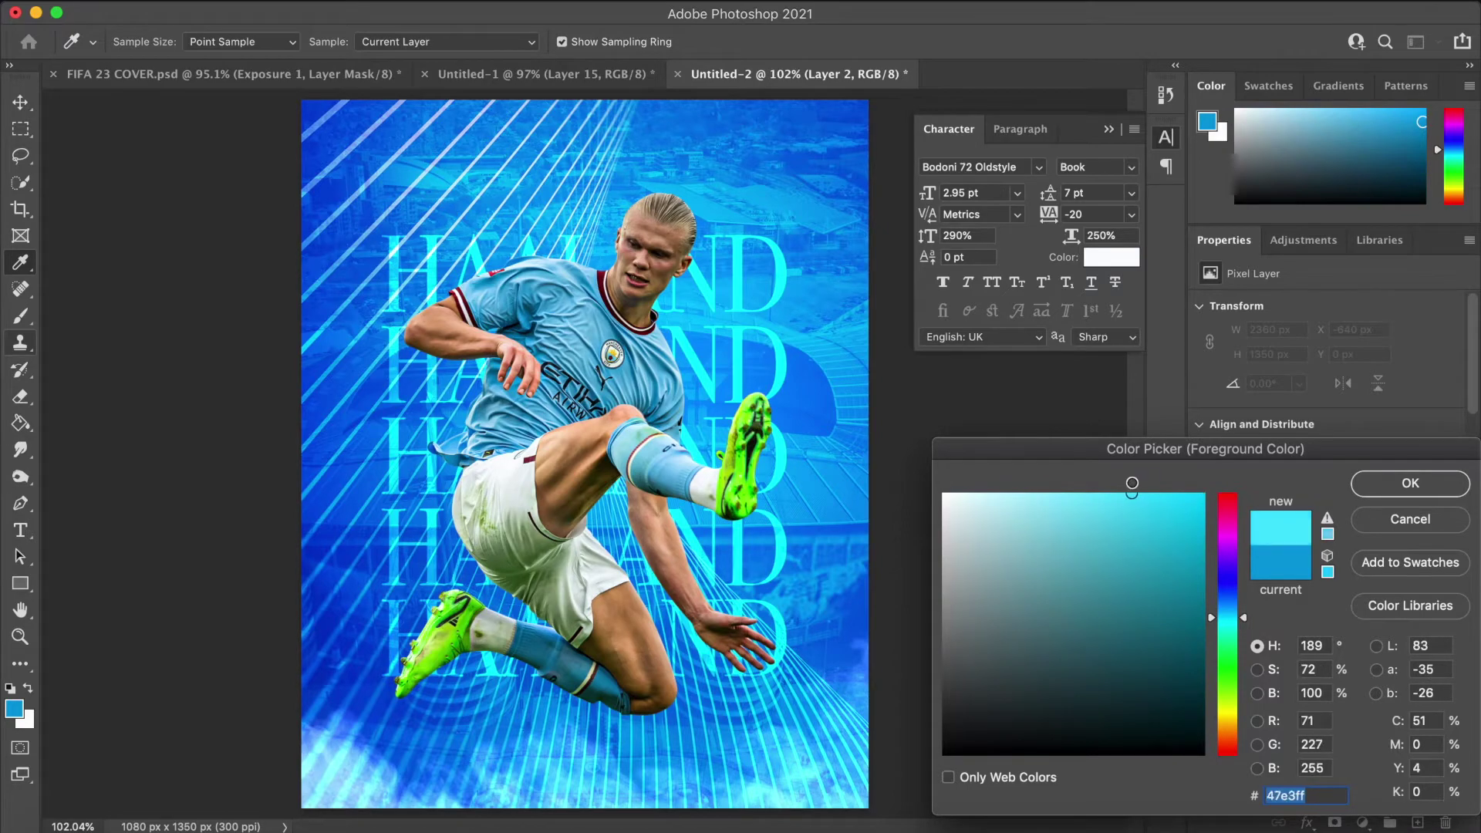
left_click(1414, 481)
key("b")
scroll(292, 679, "down", 1)
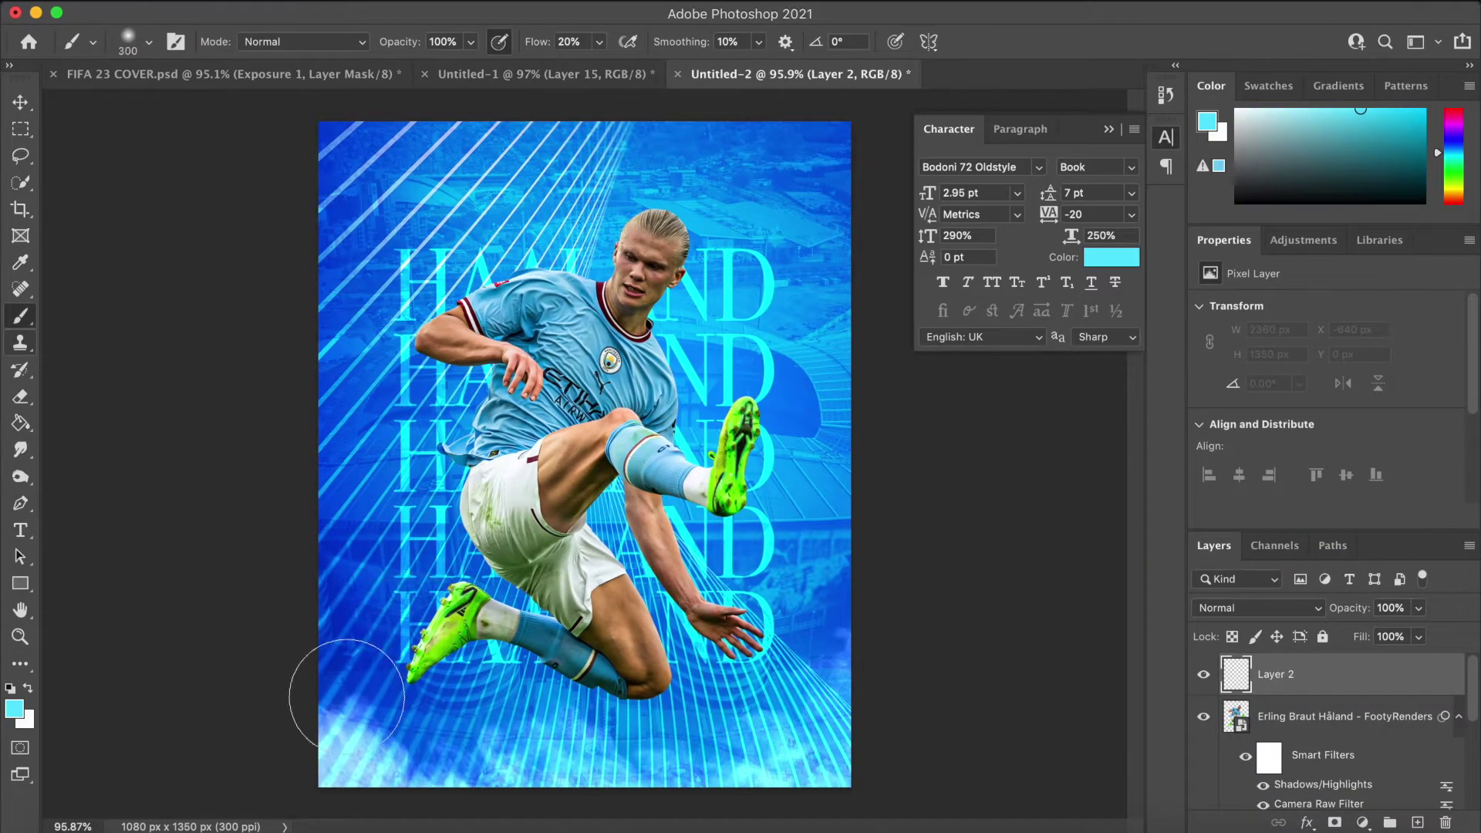
Step: Paint a soft cyan glow over the poster's upper-left corner with an 800 px brush at 20% flow
scroll(291, 679, "up", 2)
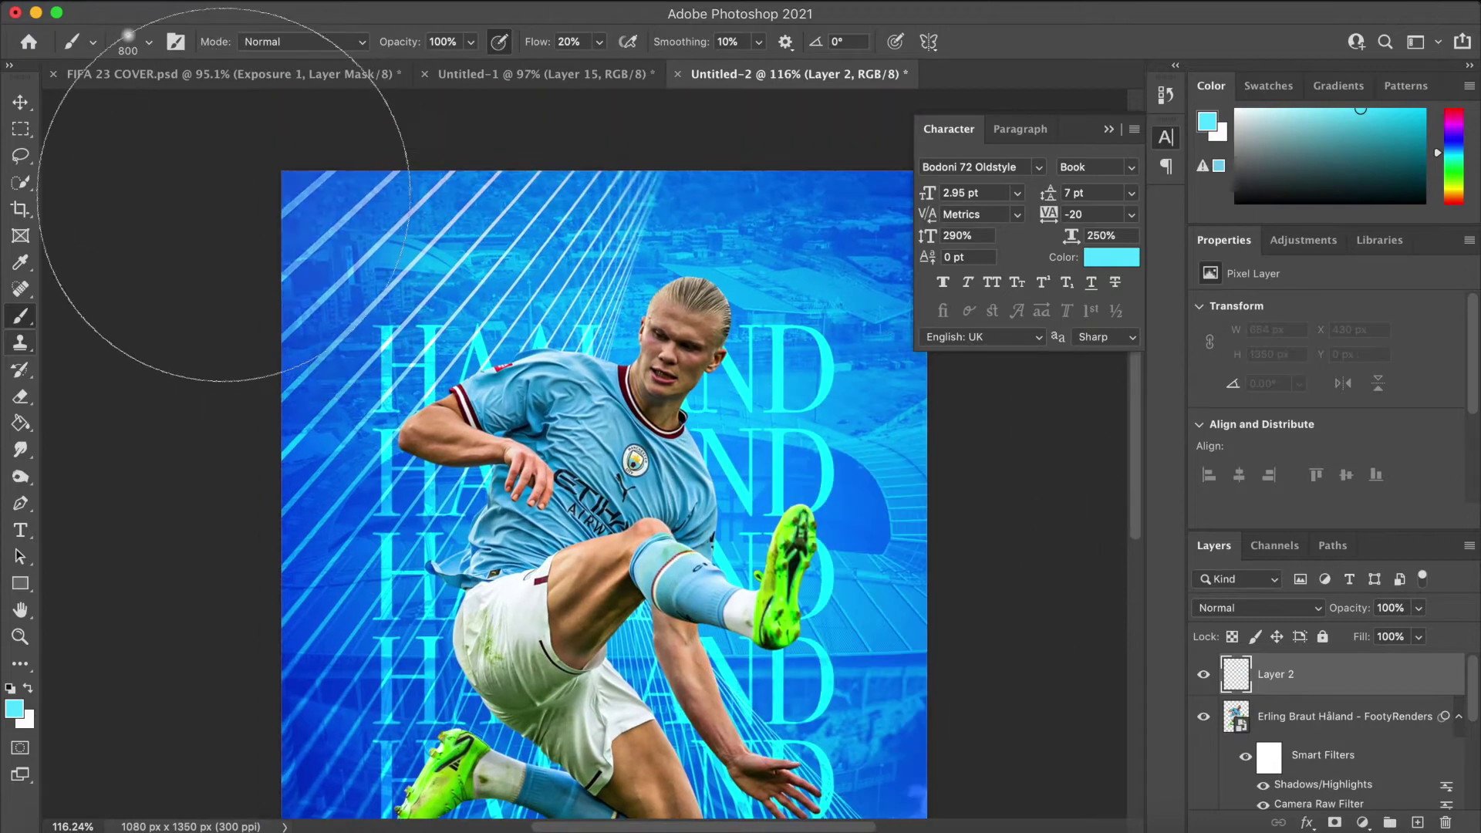
scroll(373, 150, "down", 3)
scroll(373, 151, "up", 2)
left_click_drag(363, 177, 274, 170)
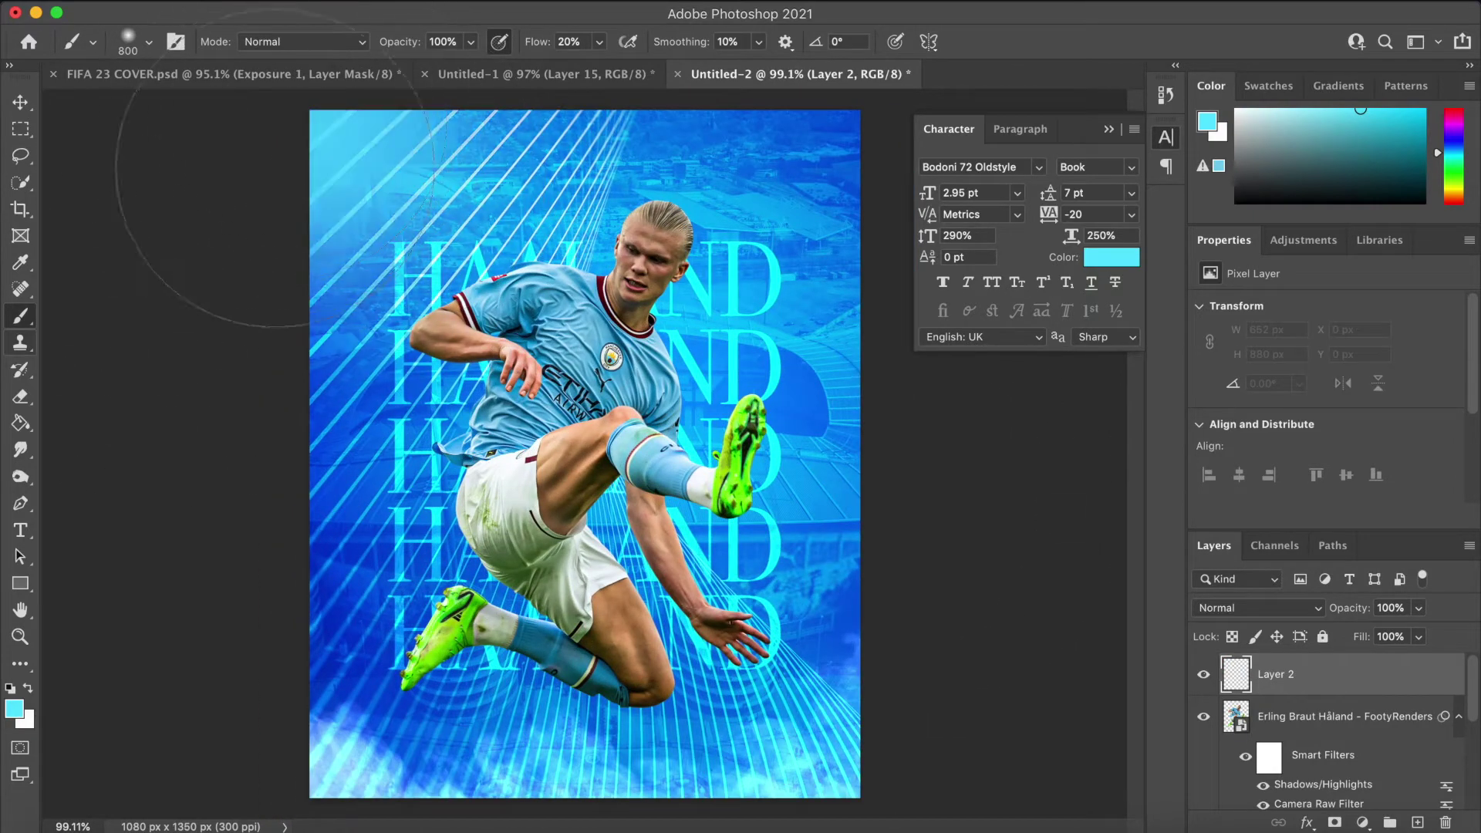
mouse_move(131, 224)
left_mouse_down()
mouse_move(321, 291)
mouse_move(559, 146)
left_mouse_up()
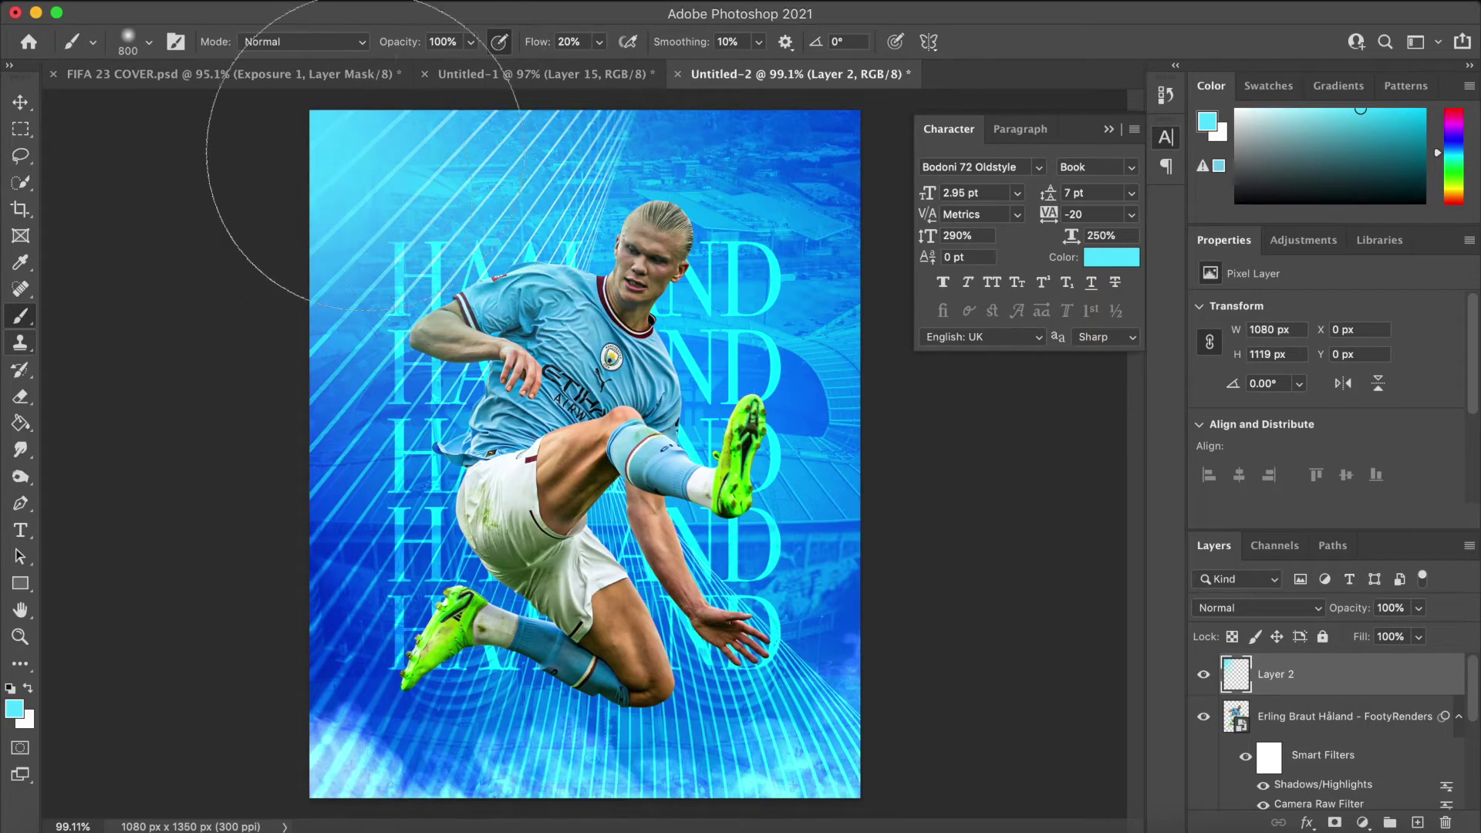
scroll(772, 478, "down", 4)
scroll(672, 363, "up", 5)
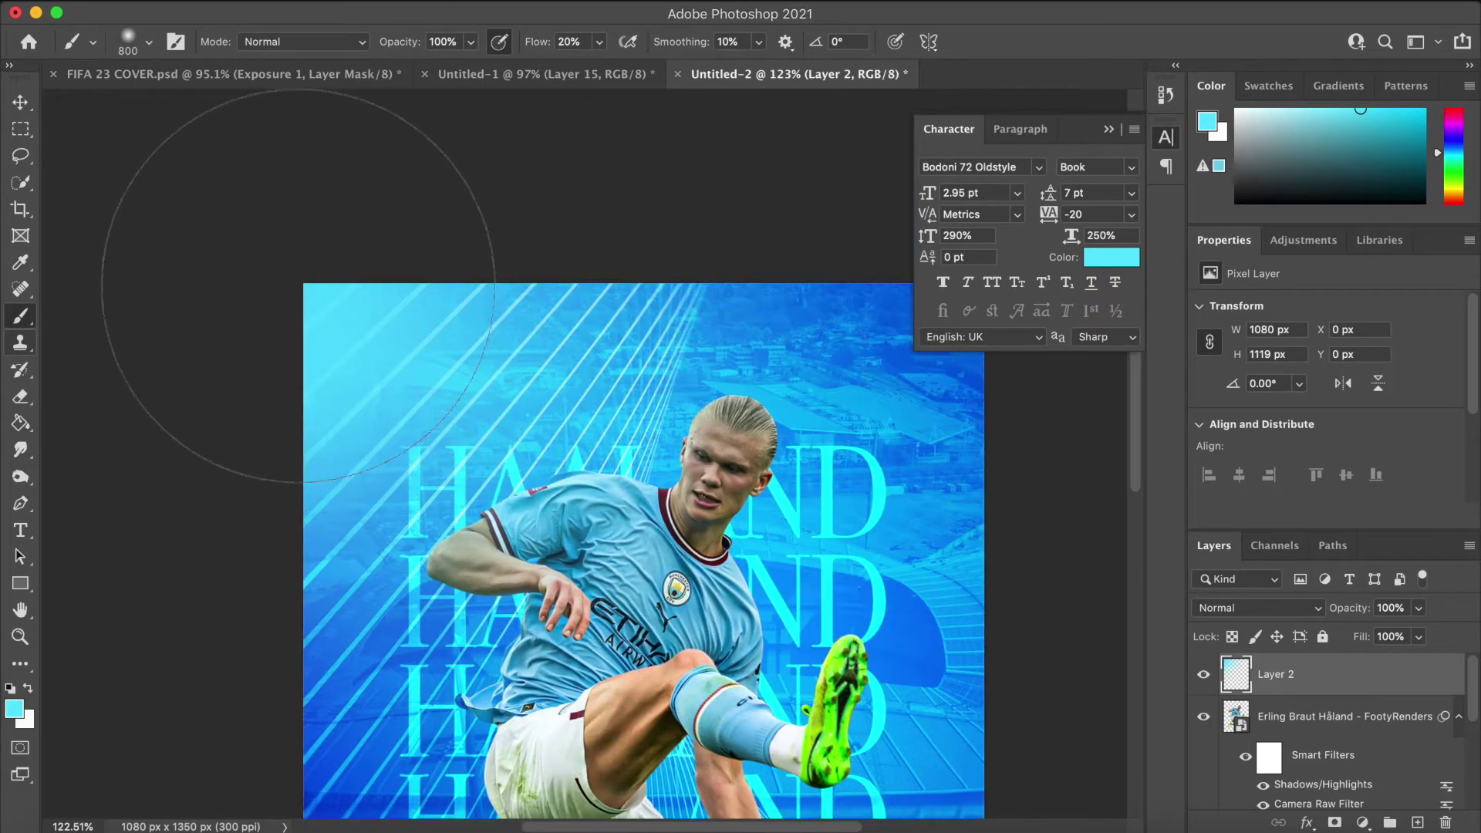
Step: Move the painted glow layer beneath the player layer, directly above the HAALAND text group
scroll(373, 314, "up", 4)
scroll(539, 332, "down", 5)
left_click_drag(1322, 684, 1299, 785)
scroll(942, 513, "up", 5)
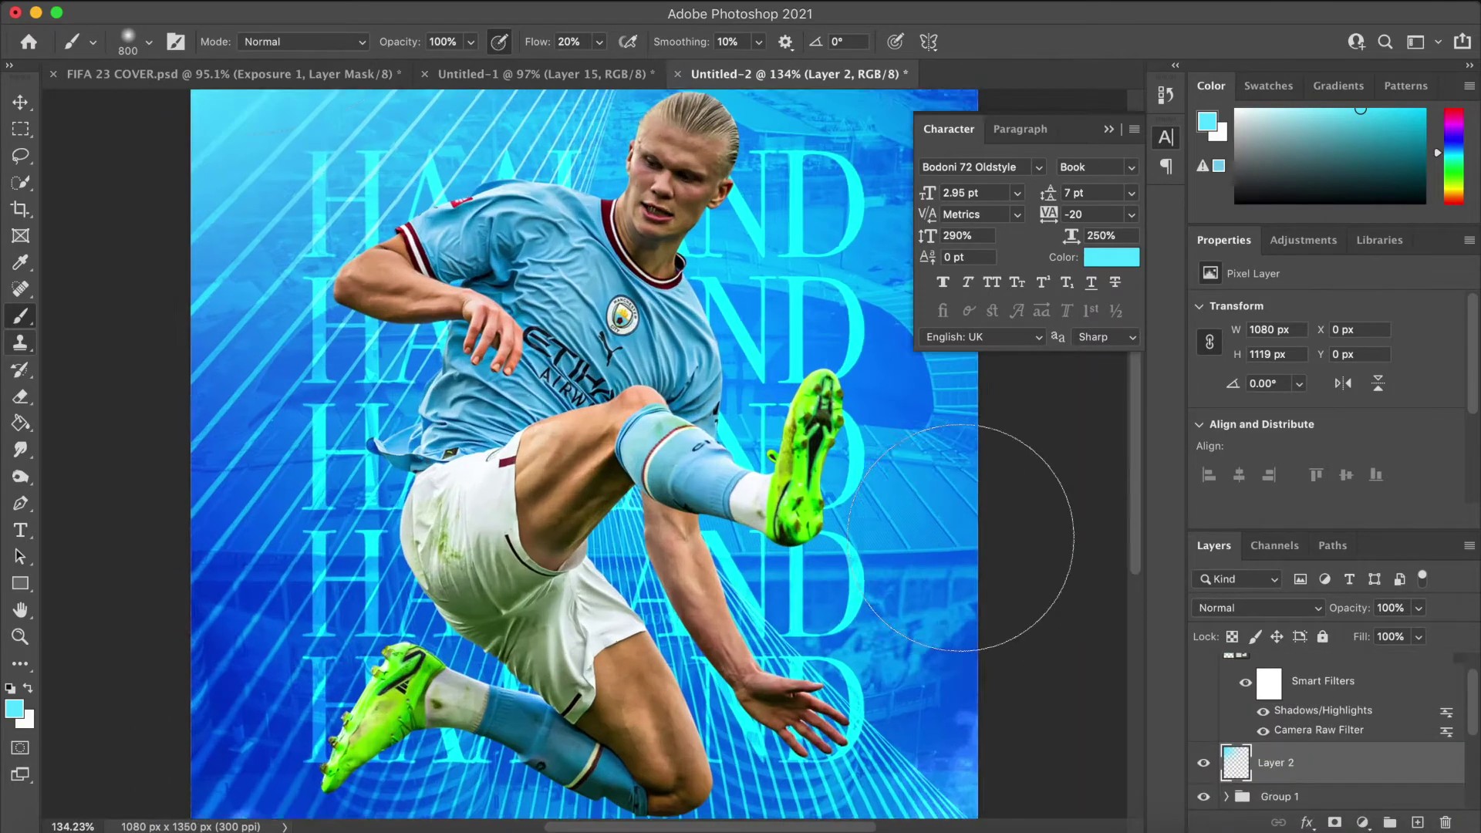
Step: Clip an Exposure adjustment of +3.70 to the glow layer and invert its mask to black
left_click(1362, 822)
left_click(1327, 553)
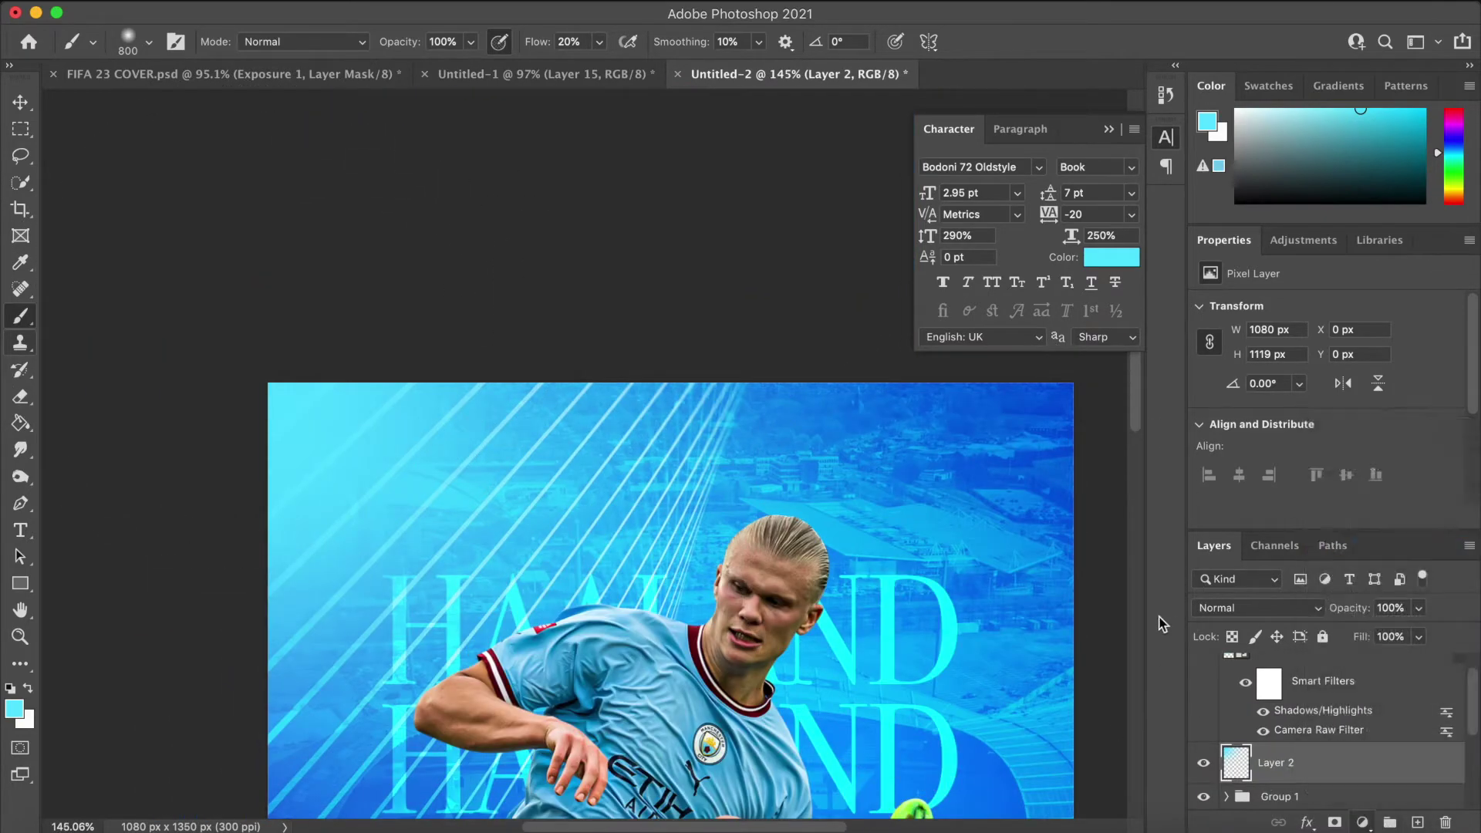
left_click_drag(1391, 358, 1394, 360)
scroll(775, 462, "down", 5)
scroll(776, 463, "up", 4)
key("super+i")
Step: Paint white on the Exposure mask over the poster's upper-left corner with a 400 px soft brush
scroll(694, 455, "up", 3)
key("bracketleft")
key("bracketleft")
key("bracketleft")
key("bracketleft")
scroll(301, 187, "up", 3)
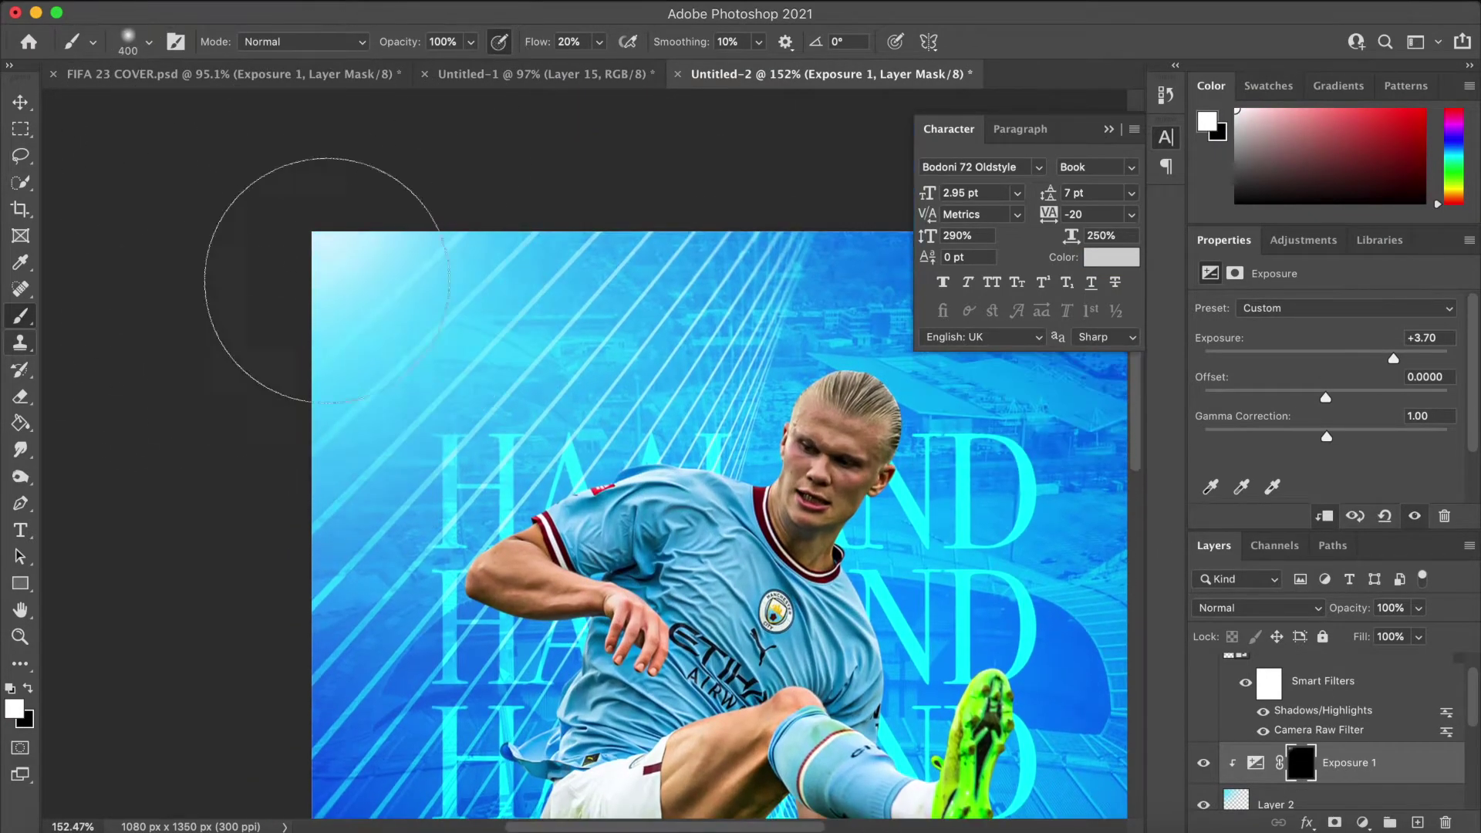
left_click_drag(328, 280, 774, 161)
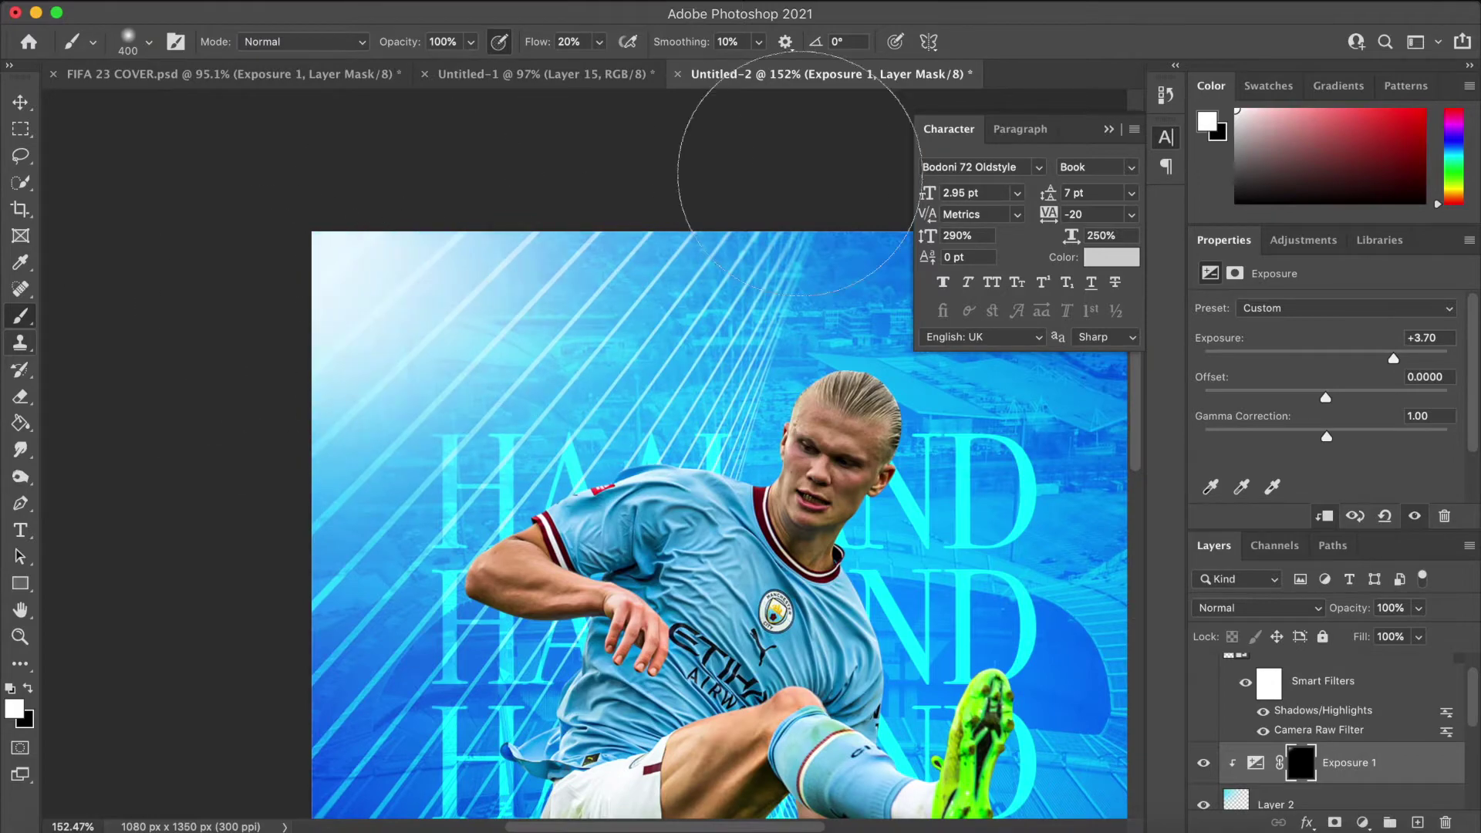
Step: Widen the bright corner glow on the Exposure mask using an 800 px white brush
scroll(694, 628, "down", 5)
scroll(679, 617, "up", 4)
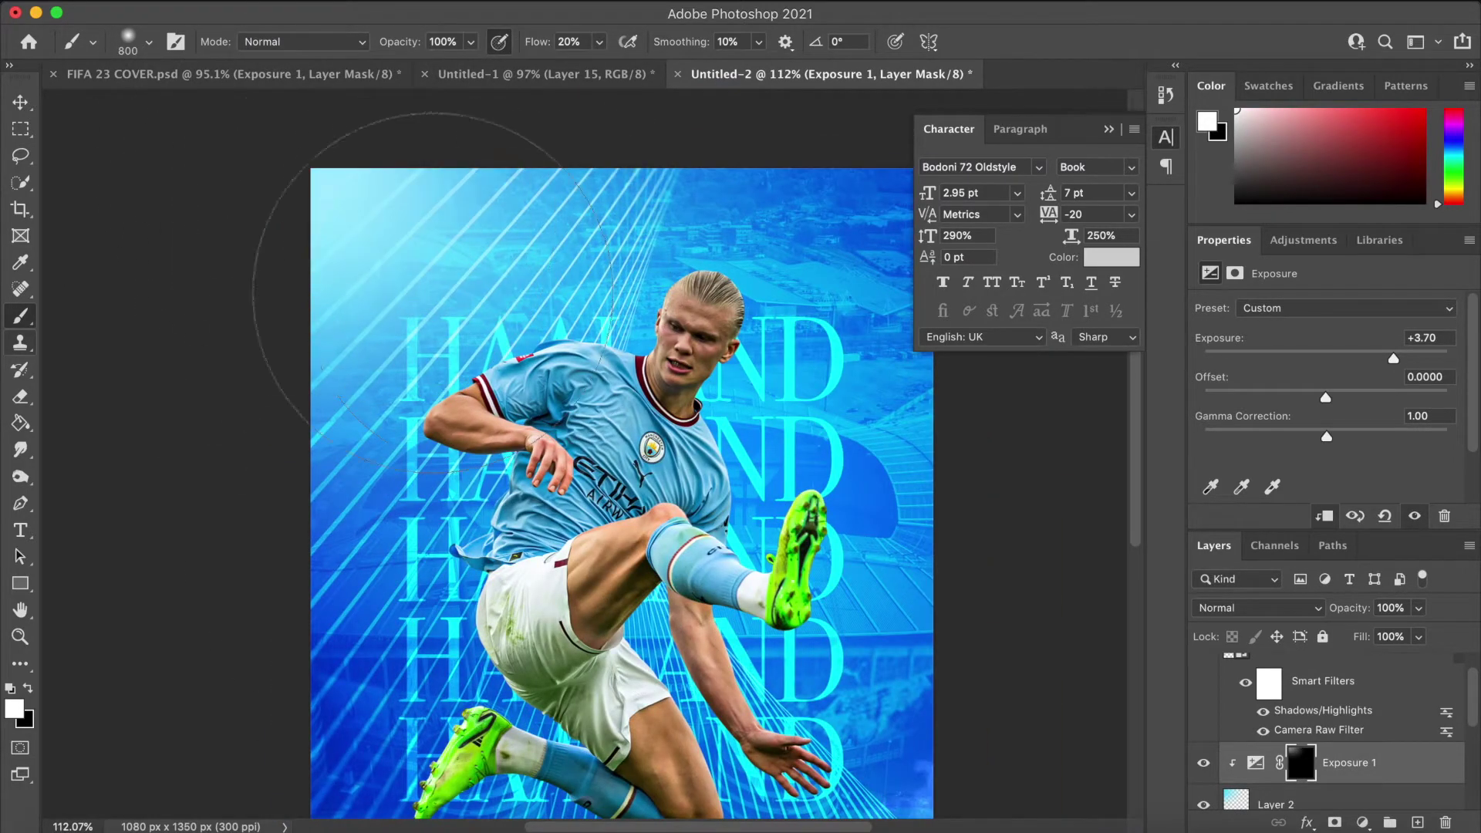
scroll(521, 279, "down", 3)
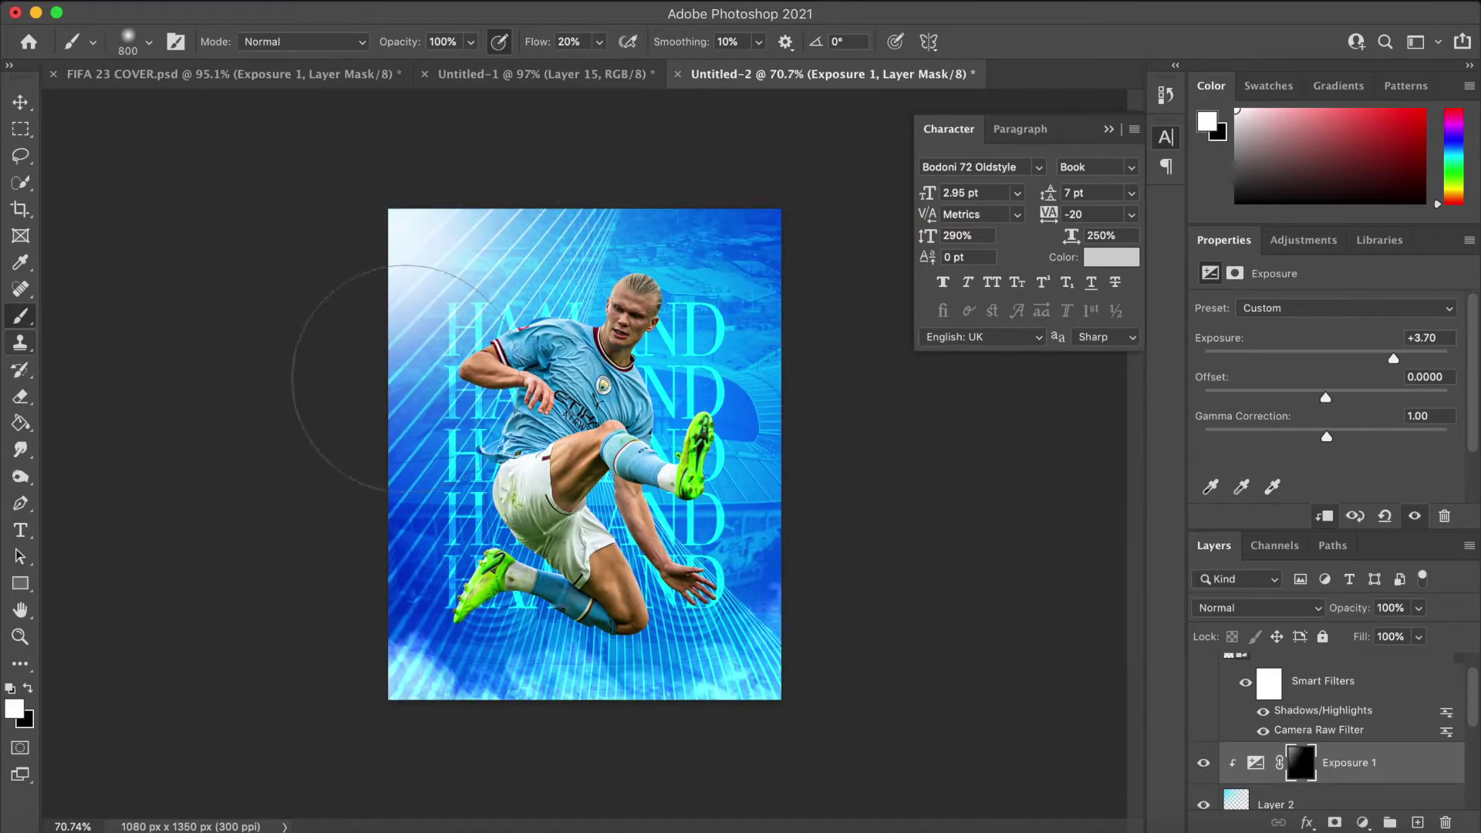
scroll(772, 486, "down", 3)
scroll(872, 509, "up", 6)
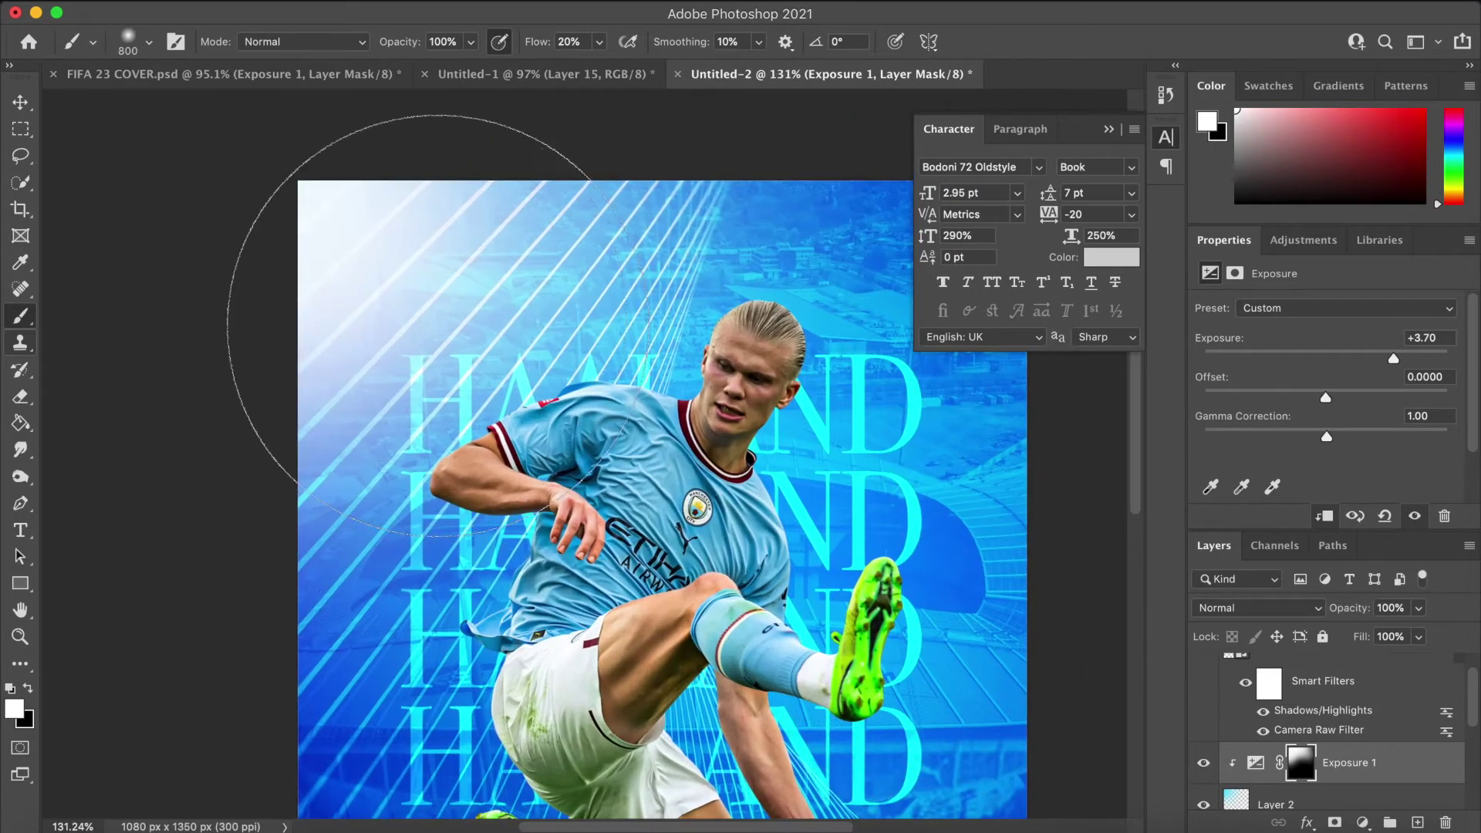
scroll(504, 265, "down", 3)
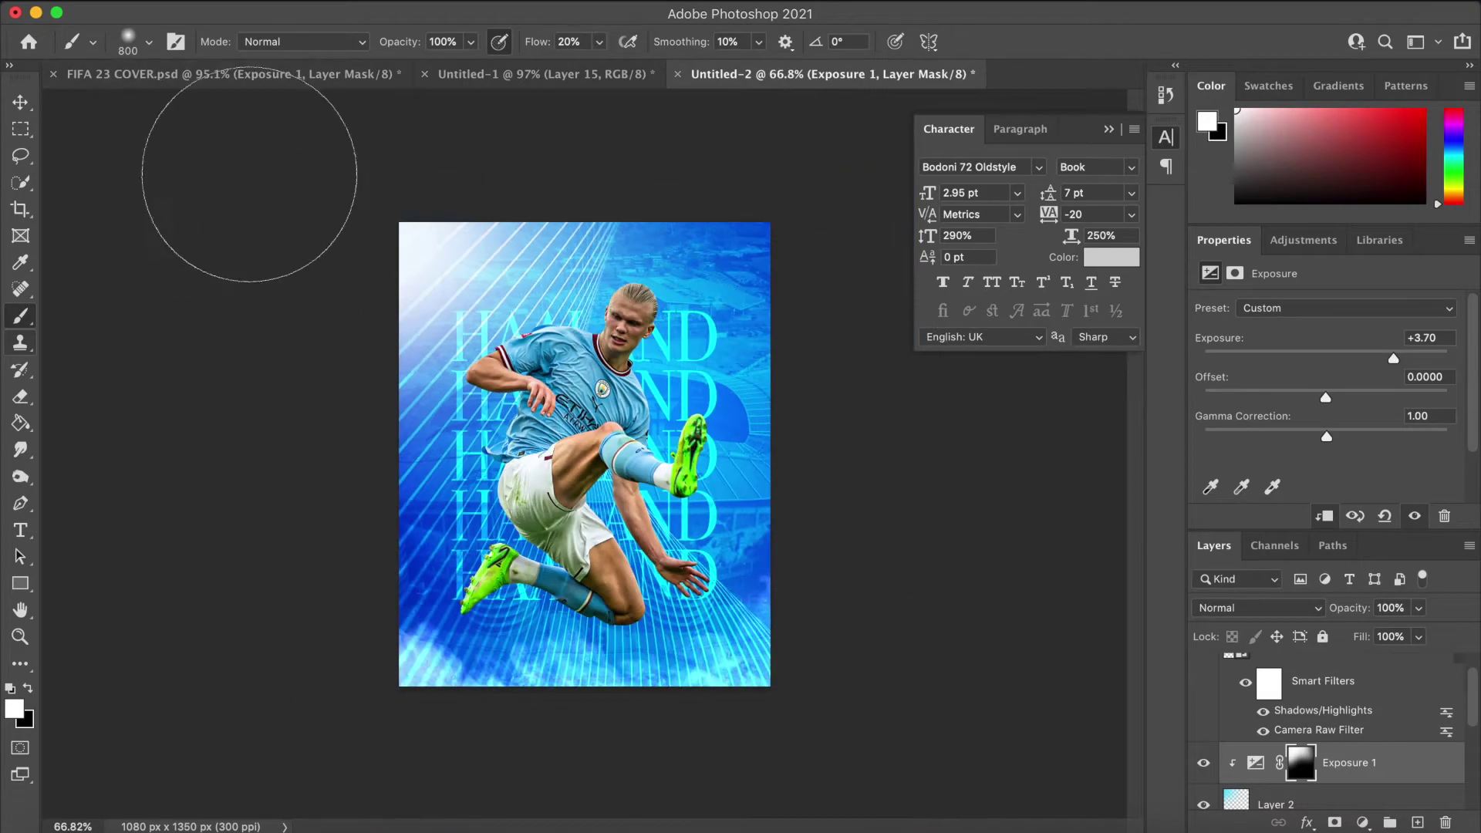
scroll(790, 512, "down", 2)
scroll(787, 517, "up", 5)
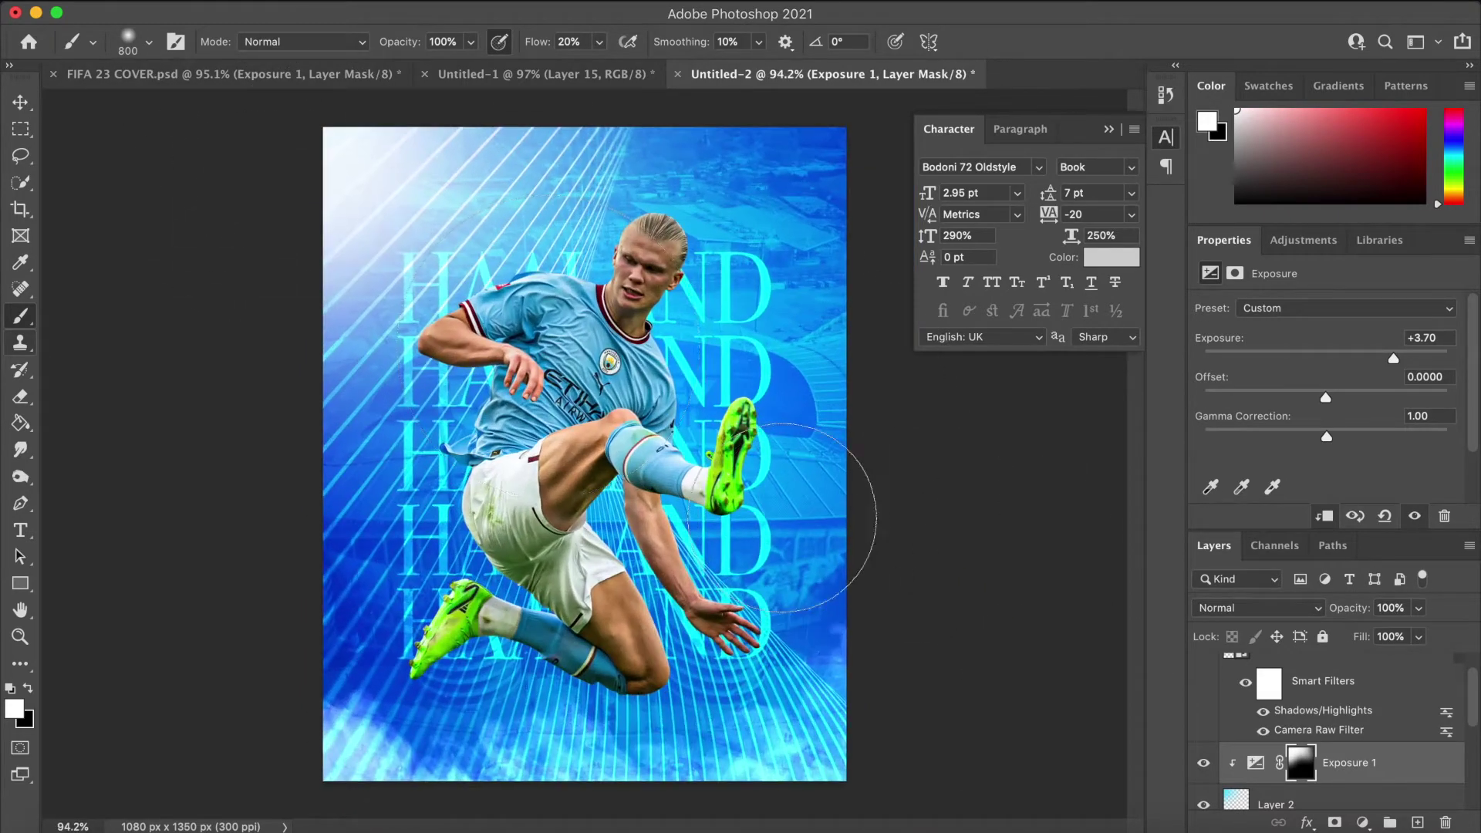
Step: Refine the glow's spread on the Exposure mask by brushing with black and white
key("x")
scroll(490, 320, "down", 2)
scroll(503, 332, "up", 4)
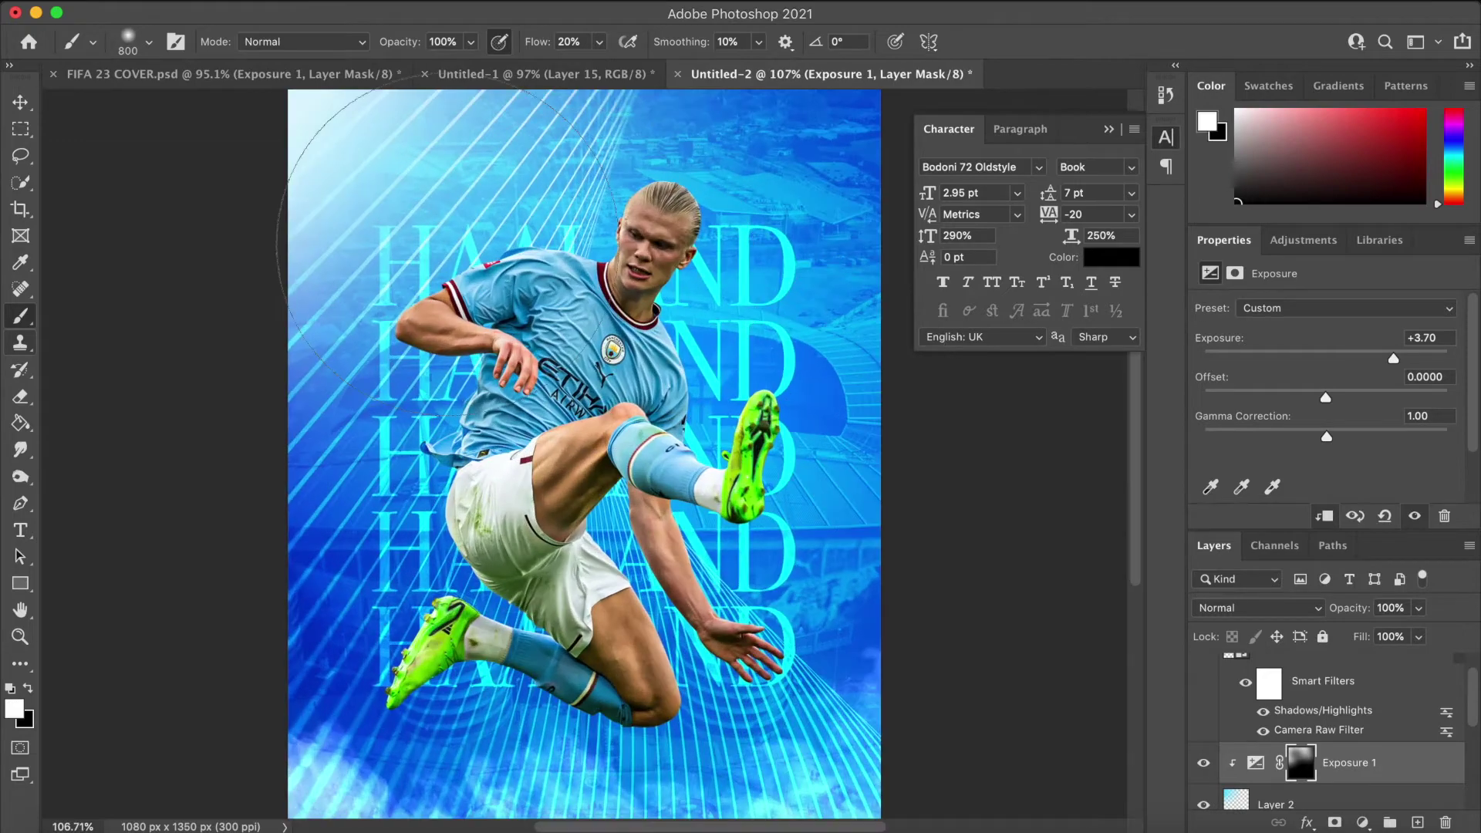
scroll(617, 324, "down", 3)
scroll(664, 370, "up", 6)
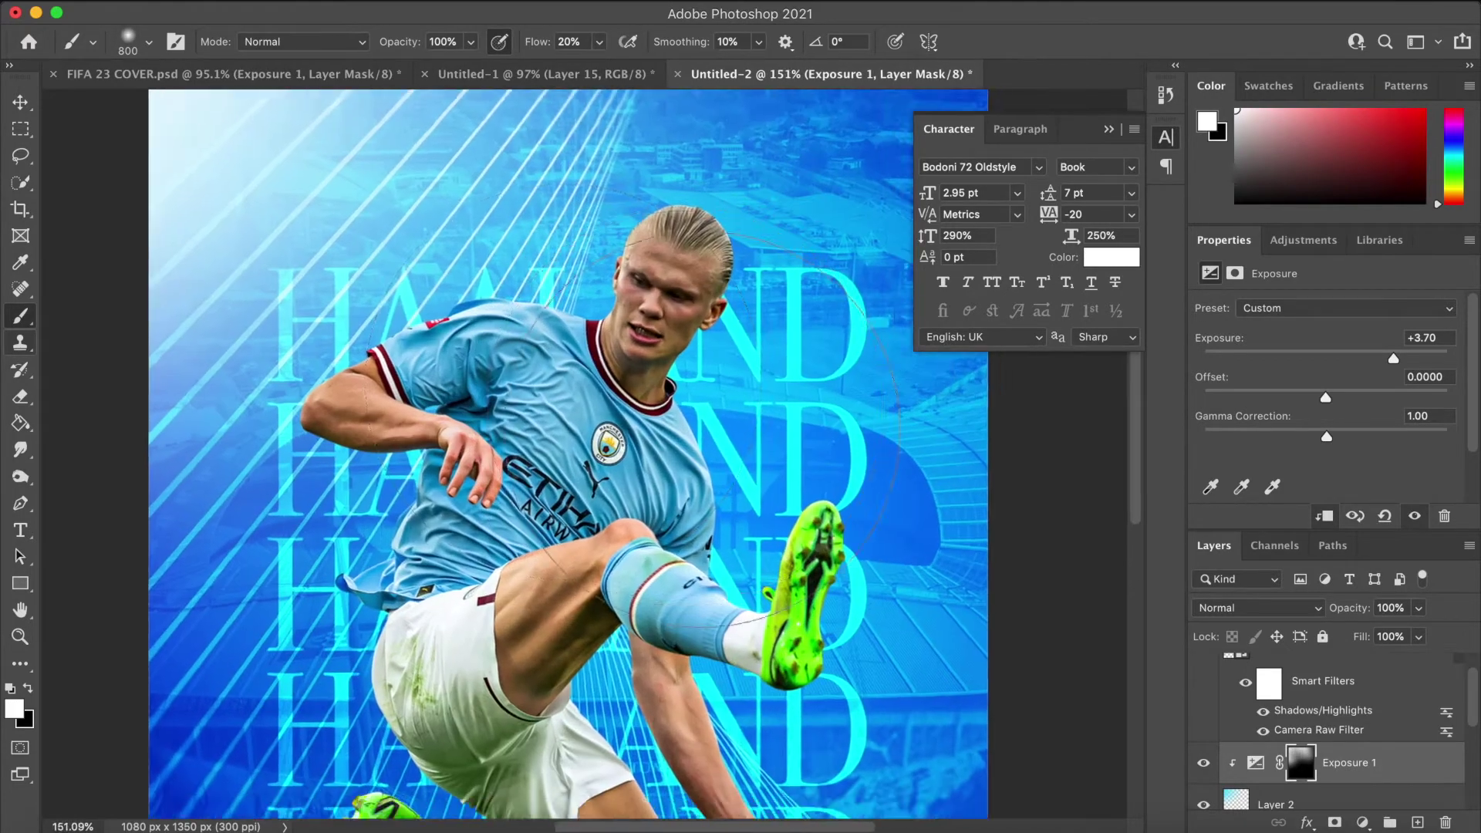
key("v")
scroll(255, 268, "down", 3)
scroll(255, 268, "up", 2)
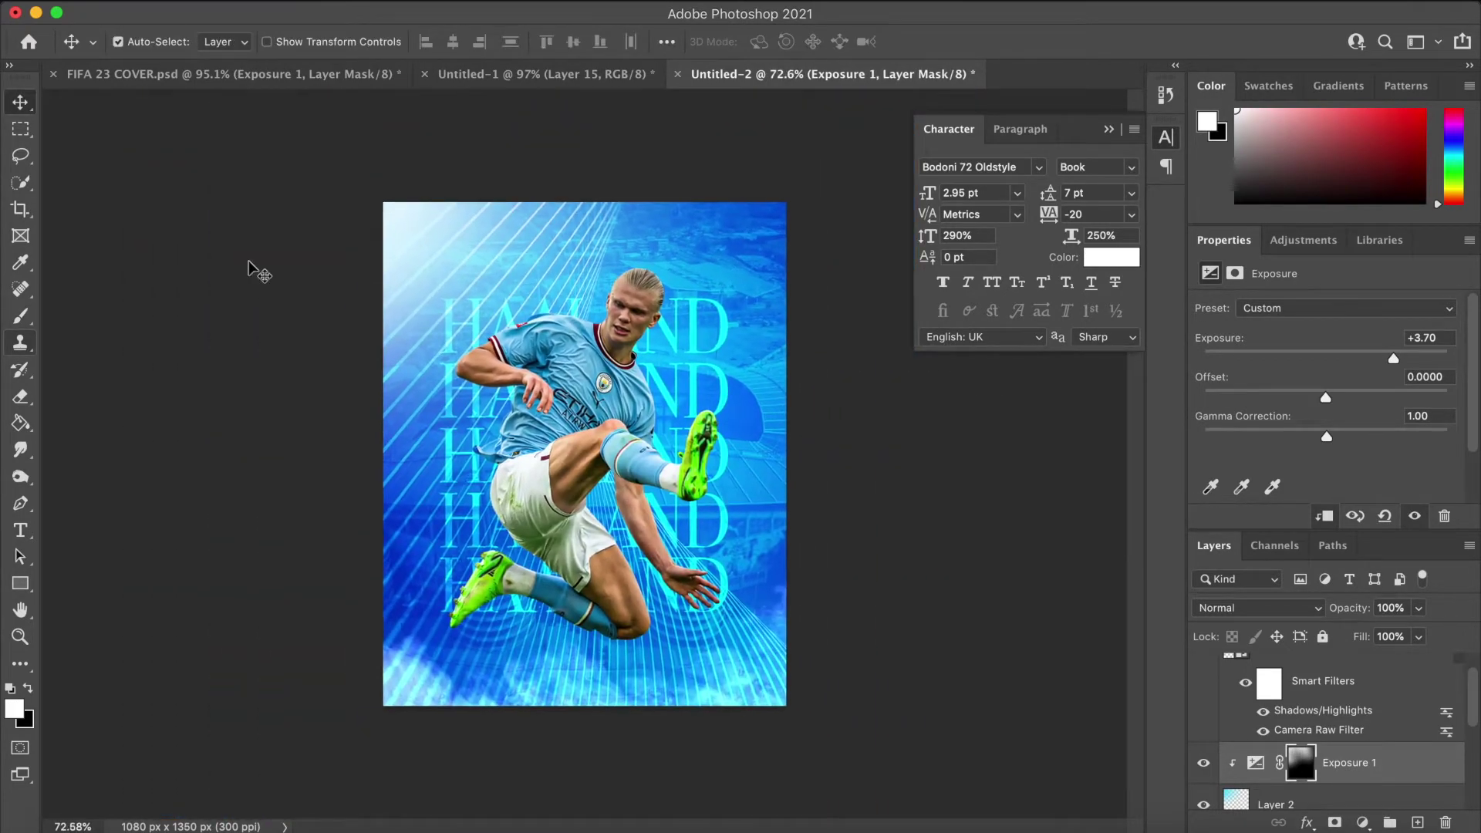
scroll(255, 268, "up", 1)
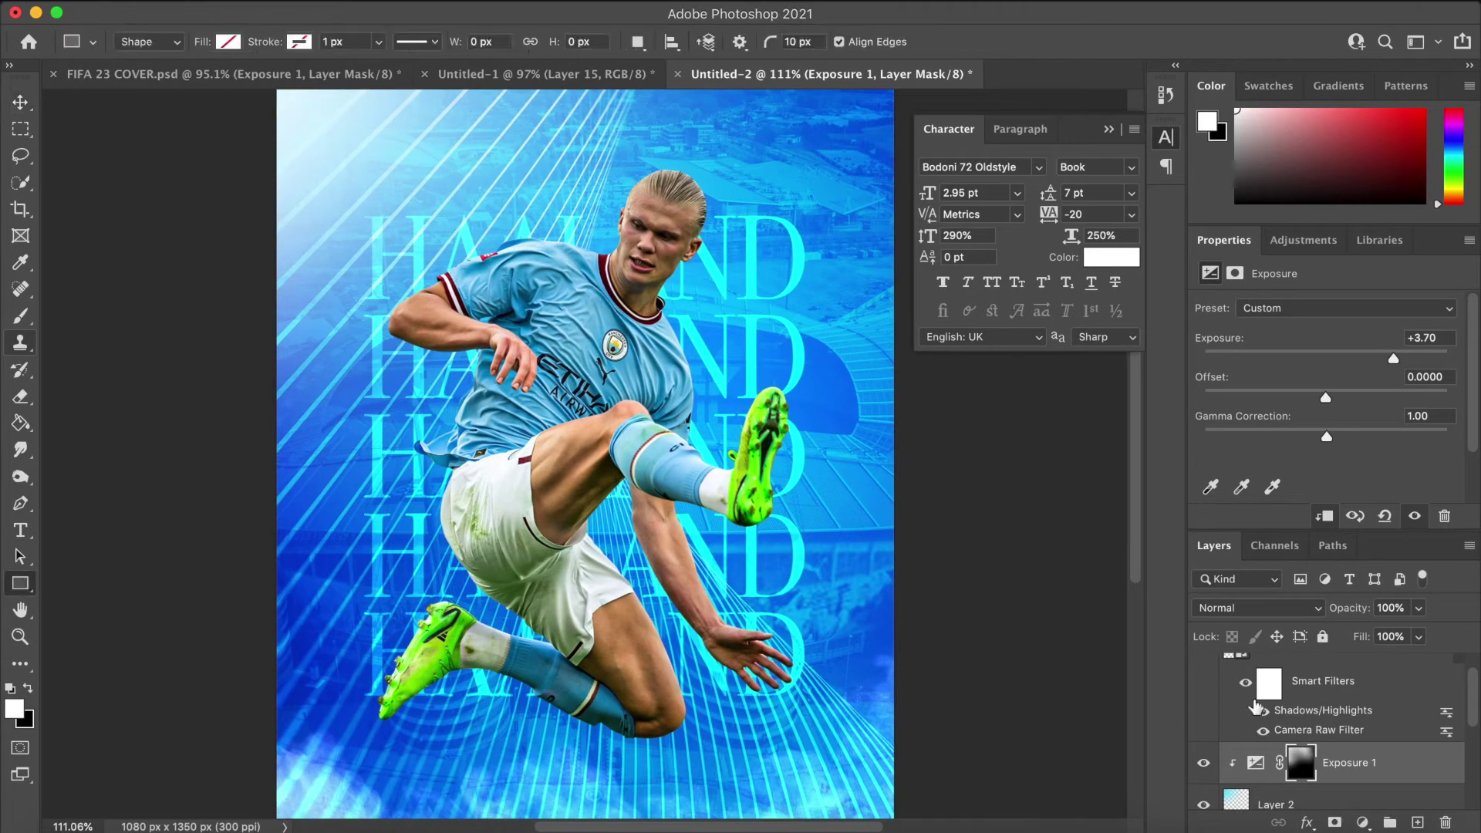
Step: Draw a rectangle about 838 × 1039 px behind the player on a new layer with a light cyan fill
left_click(1418, 823)
left_click_drag(710, 696, 819, 718)
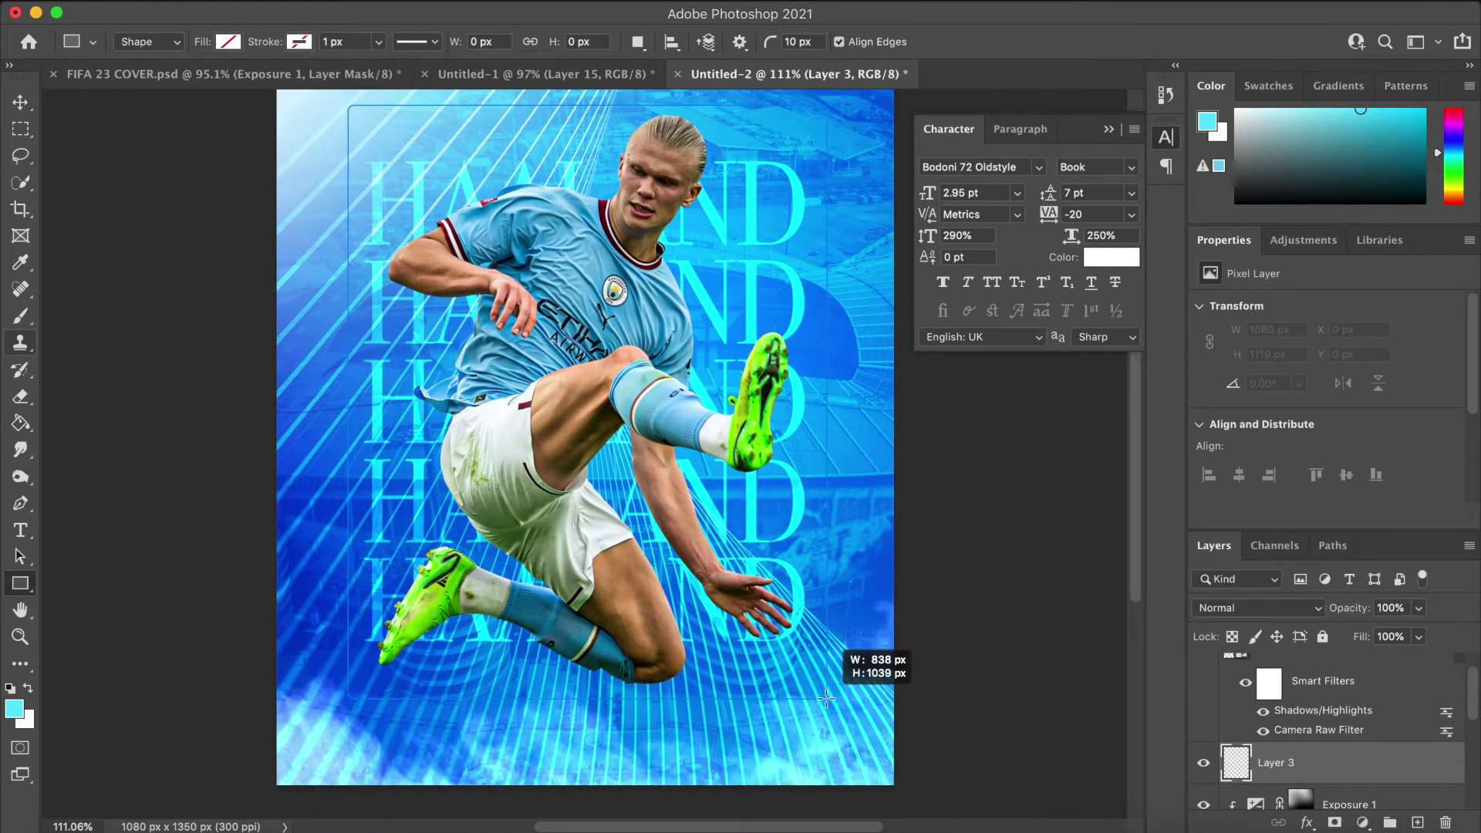
left_click_drag(826, 698, 826, 698)
scroll(826, 698, "down", 3)
left_click(1260, 454)
left_click(1236, 564)
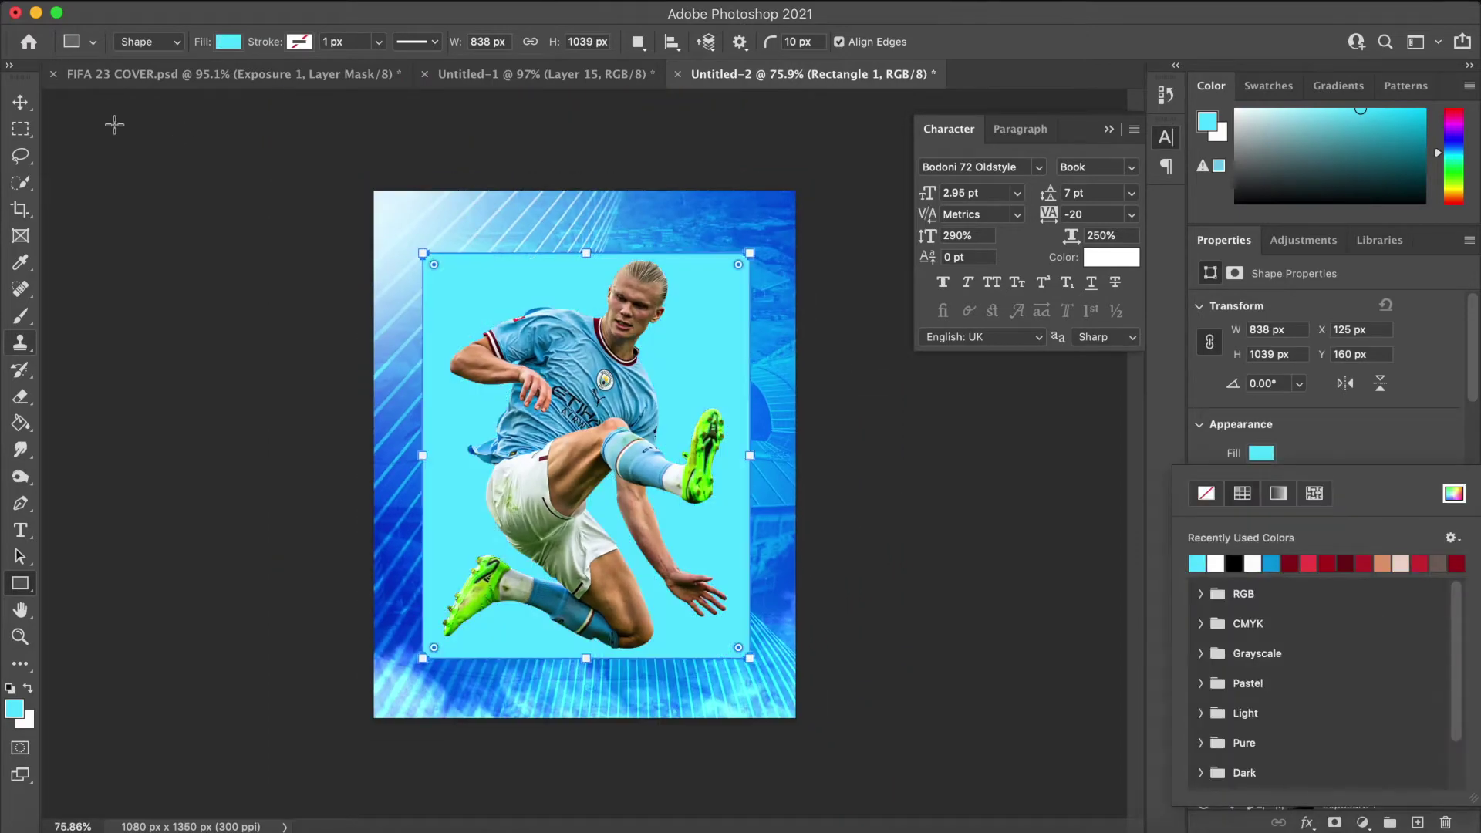
Step: Move the rectangle layer beneath the HAALAND text group, just above the smoke layer, and set its corner radii to 0 px
key("v")
left_click(1104, 521)
left_click_drag(1335, 772, 1292, 696)
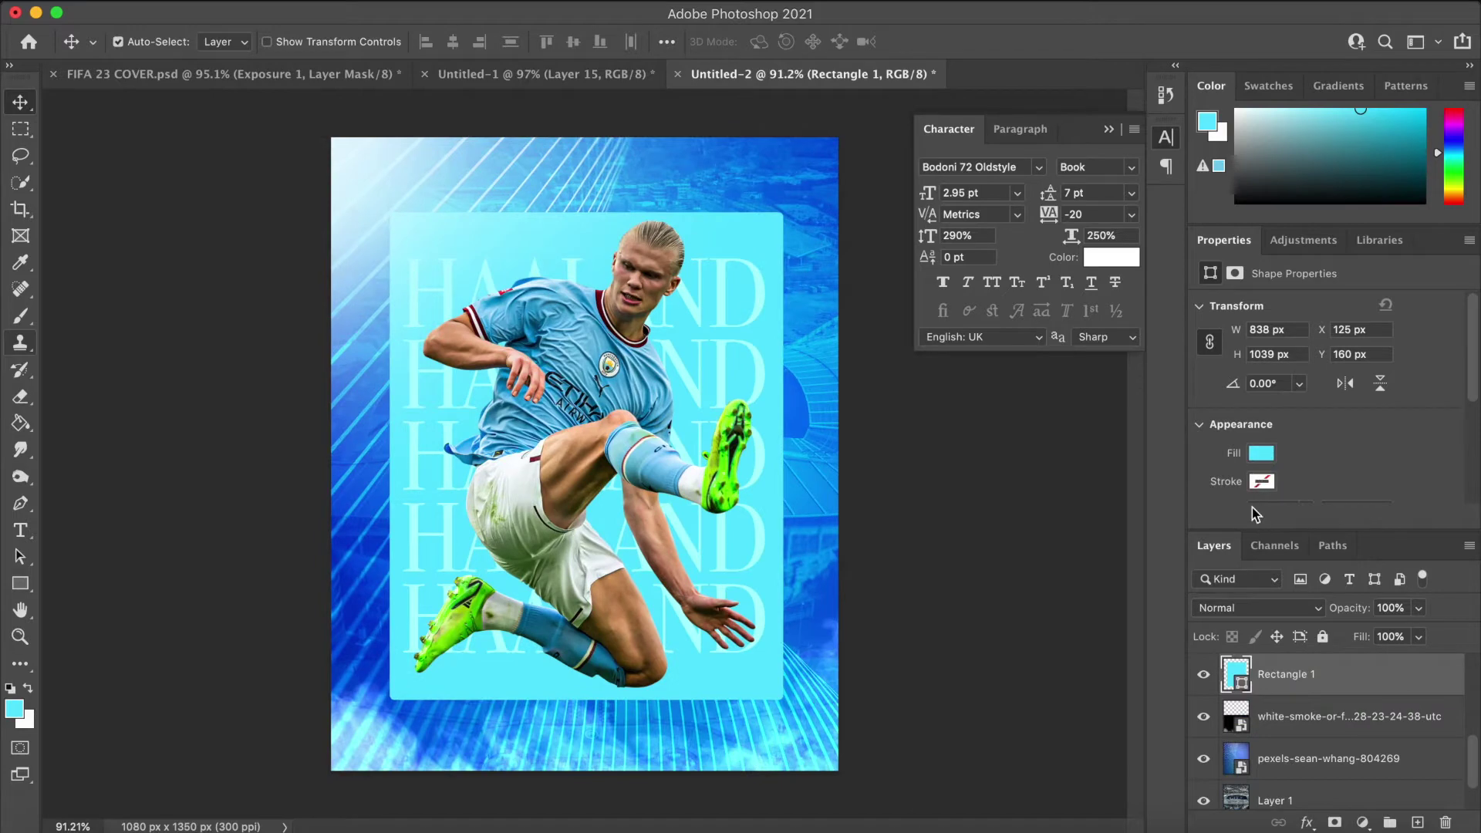
scroll(1252, 513, "down", 3)
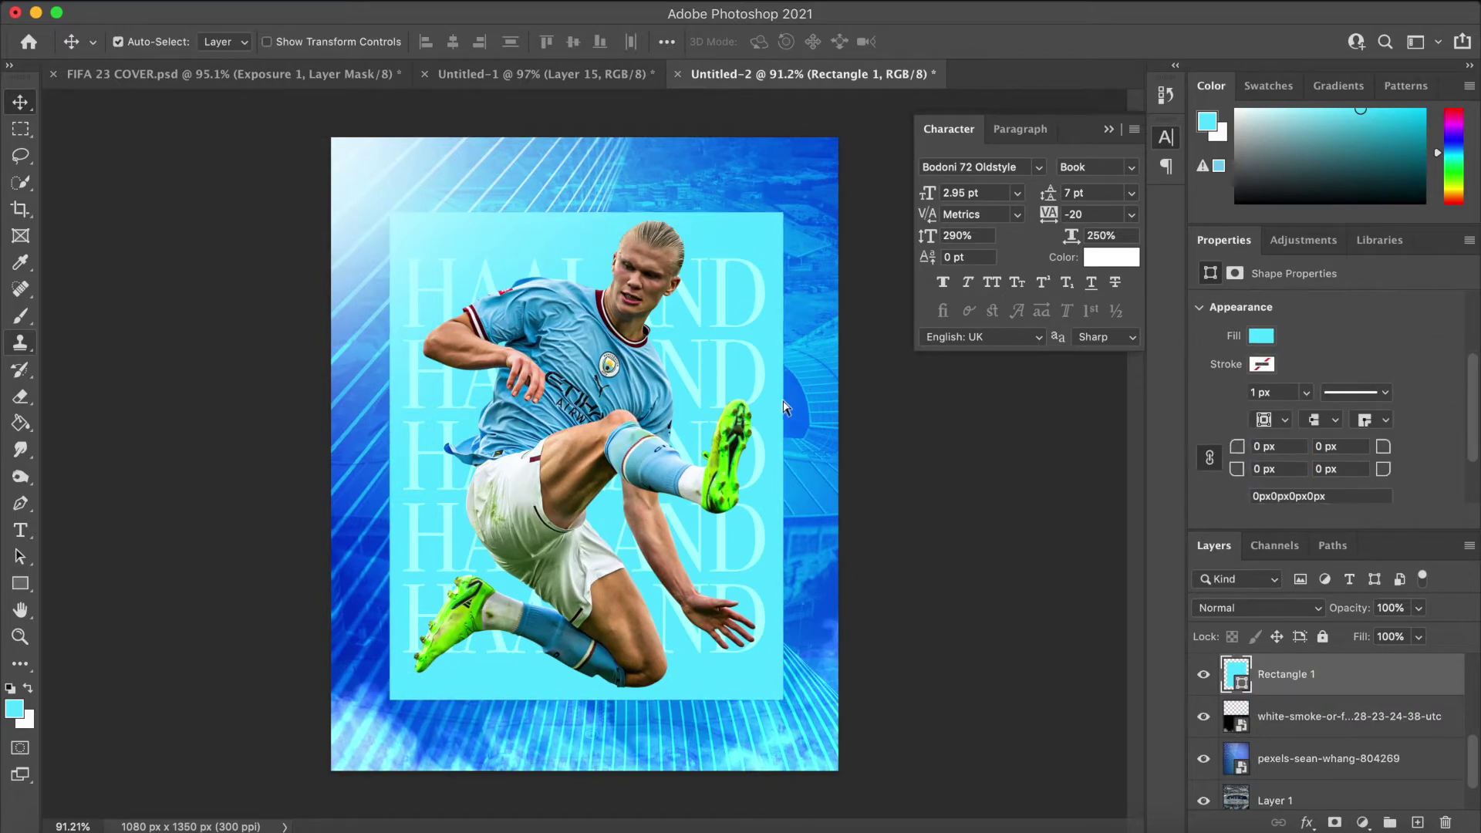
Step: Transform the rectangle to about 102% width and 91% height, adjusting all four sides around the text
key("super+t")
left_click_drag(783, 457, 787, 456)
left_click_drag(389, 456, 385, 456)
left_click_drag(586, 213, 586, 233)
left_click_drag(586, 699, 582, 679)
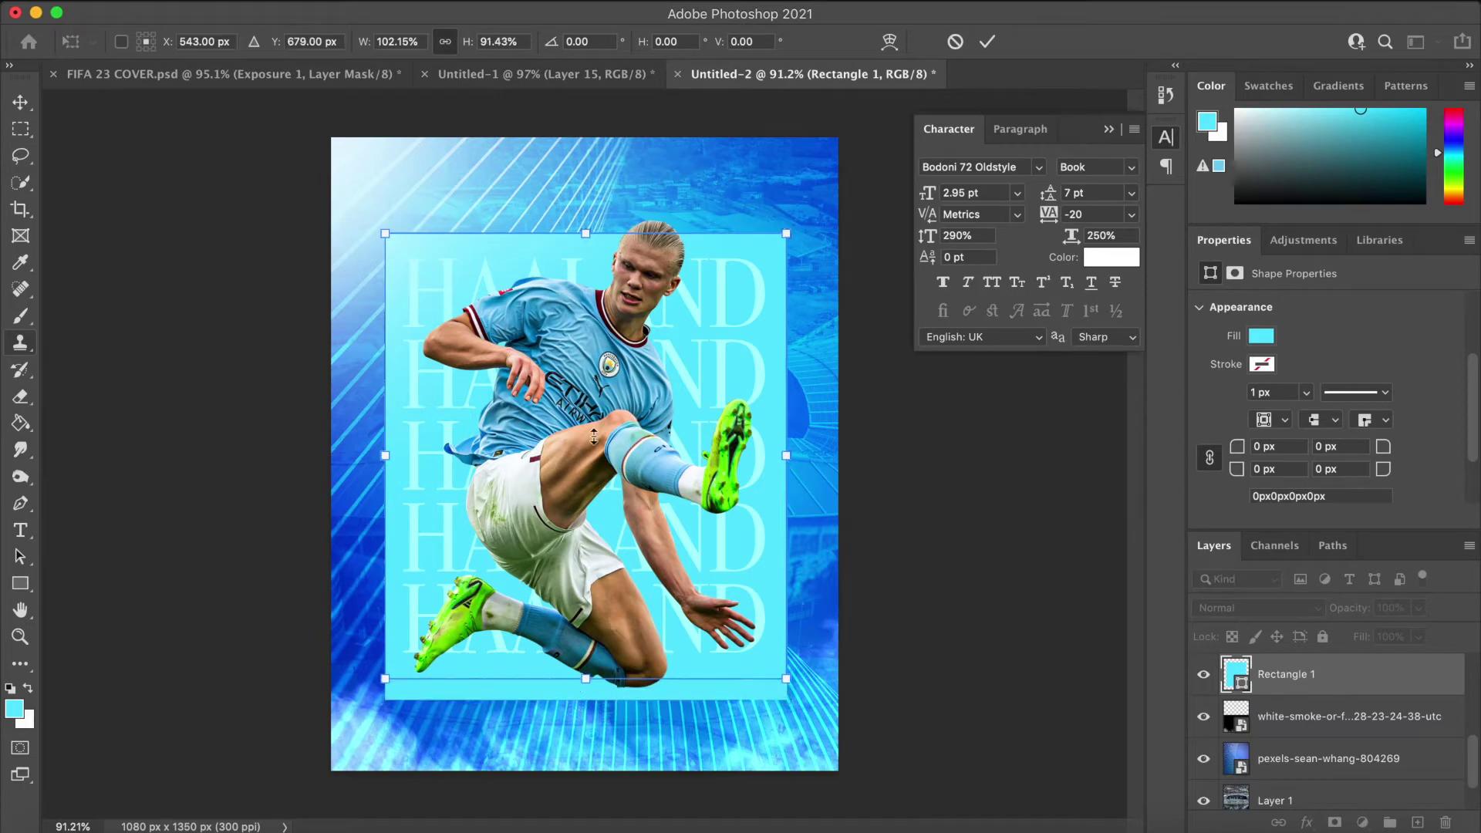
key("Return")
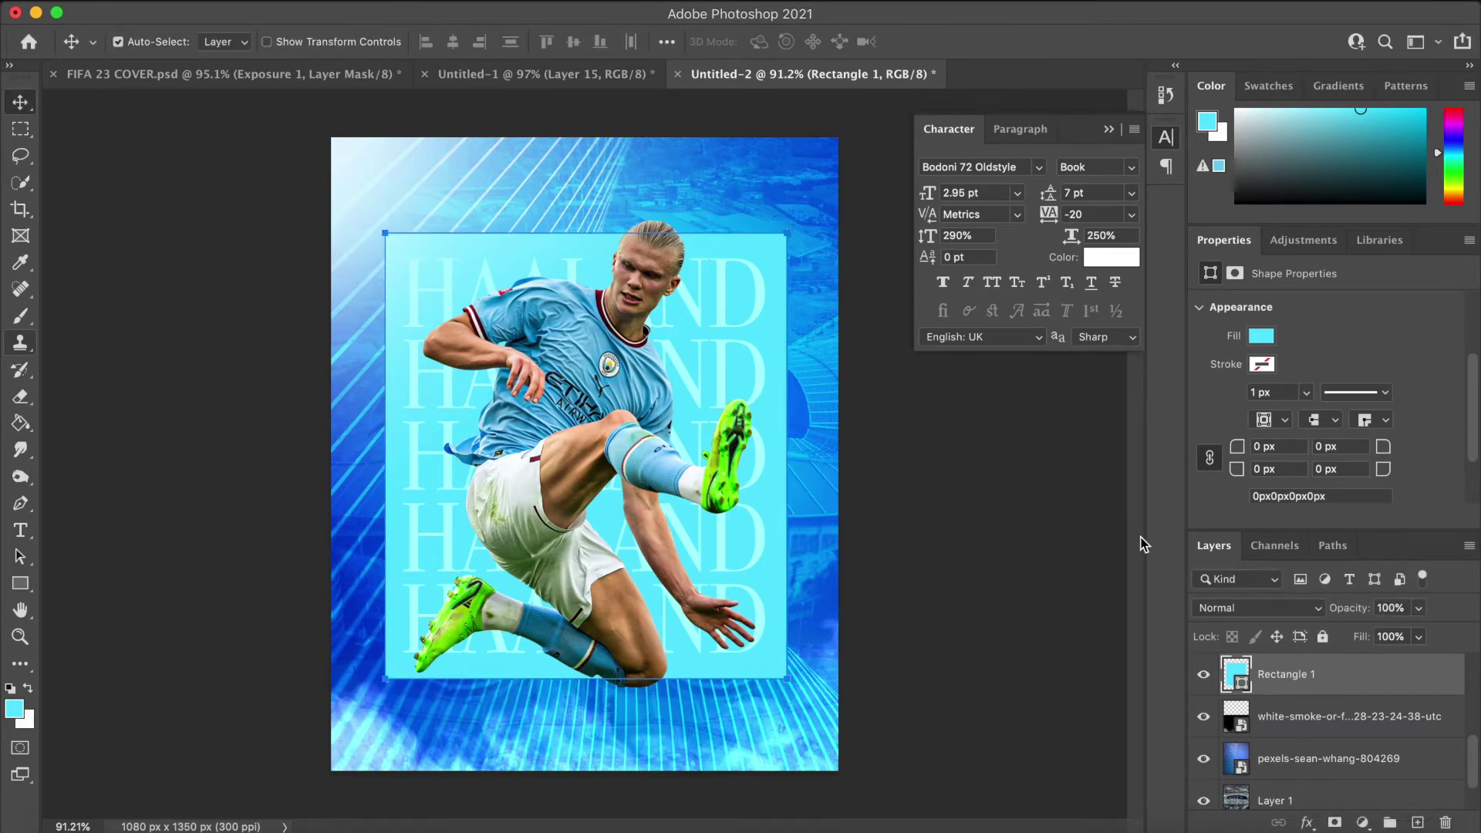
Step: Try the Soft Light blend mode on the rectangle layer and compare the poster with the layer hidden
left_click(1257, 608)
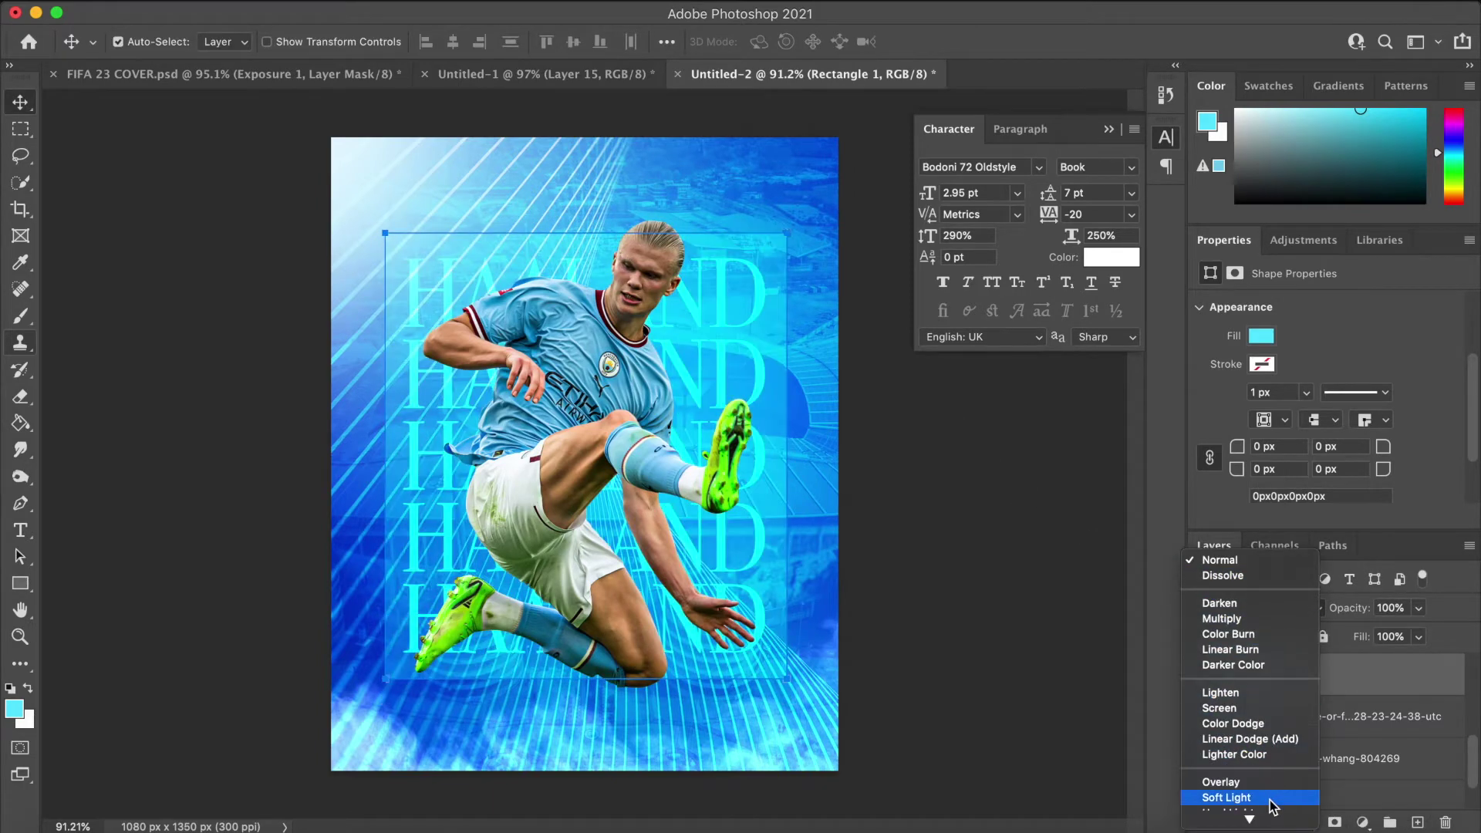
left_click(1271, 800)
left_click(290, 322)
scroll(291, 322, "down", 5)
scroll(291, 322, "up", 4)
left_click(1203, 675)
left_click(1204, 675)
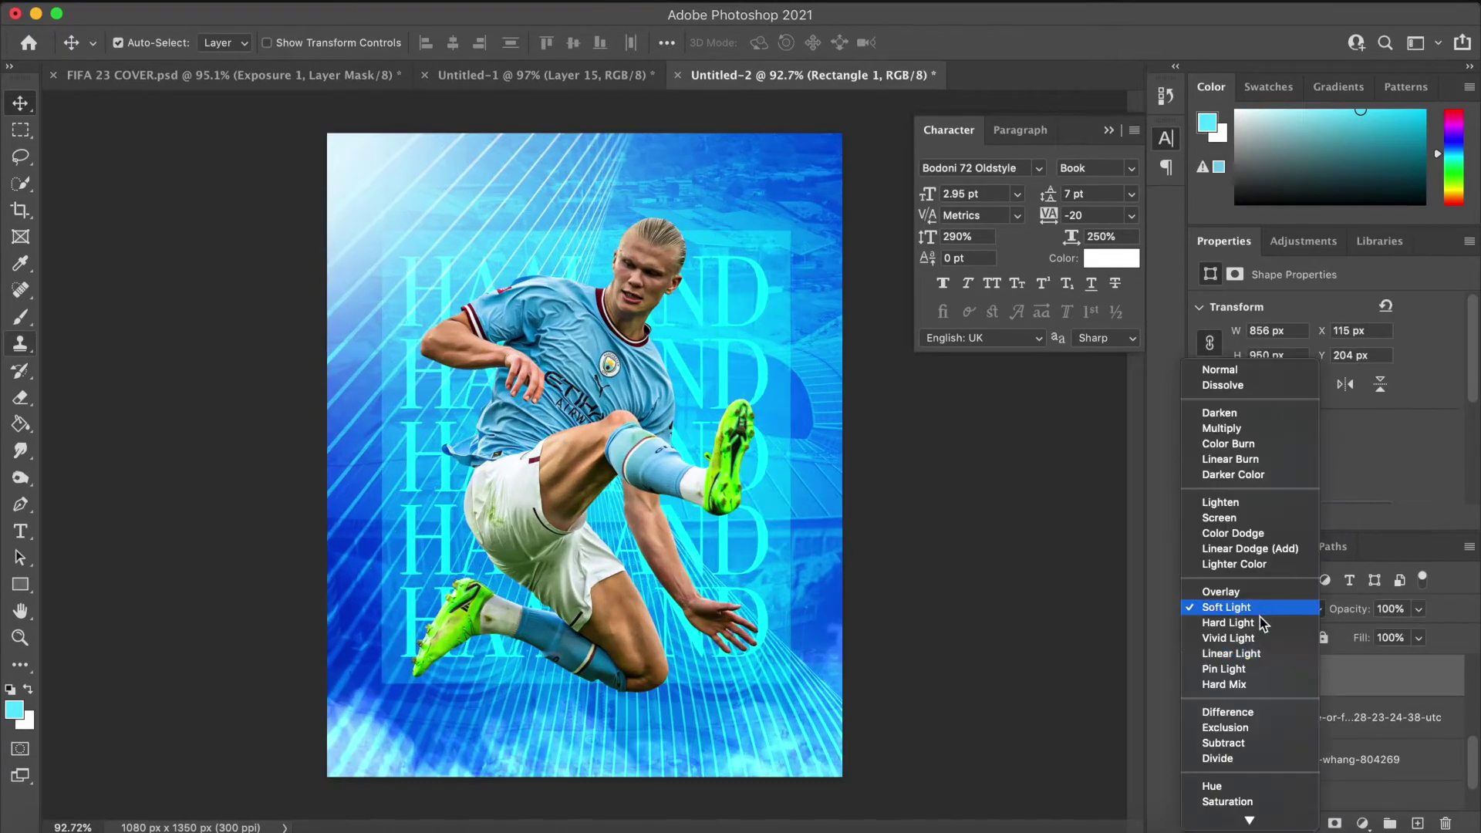
Step: Set the rectangle layer's blend mode to Divide
left_click(1239, 744)
scroll(743, 357, "down", 4)
scroll(743, 357, "up", 8)
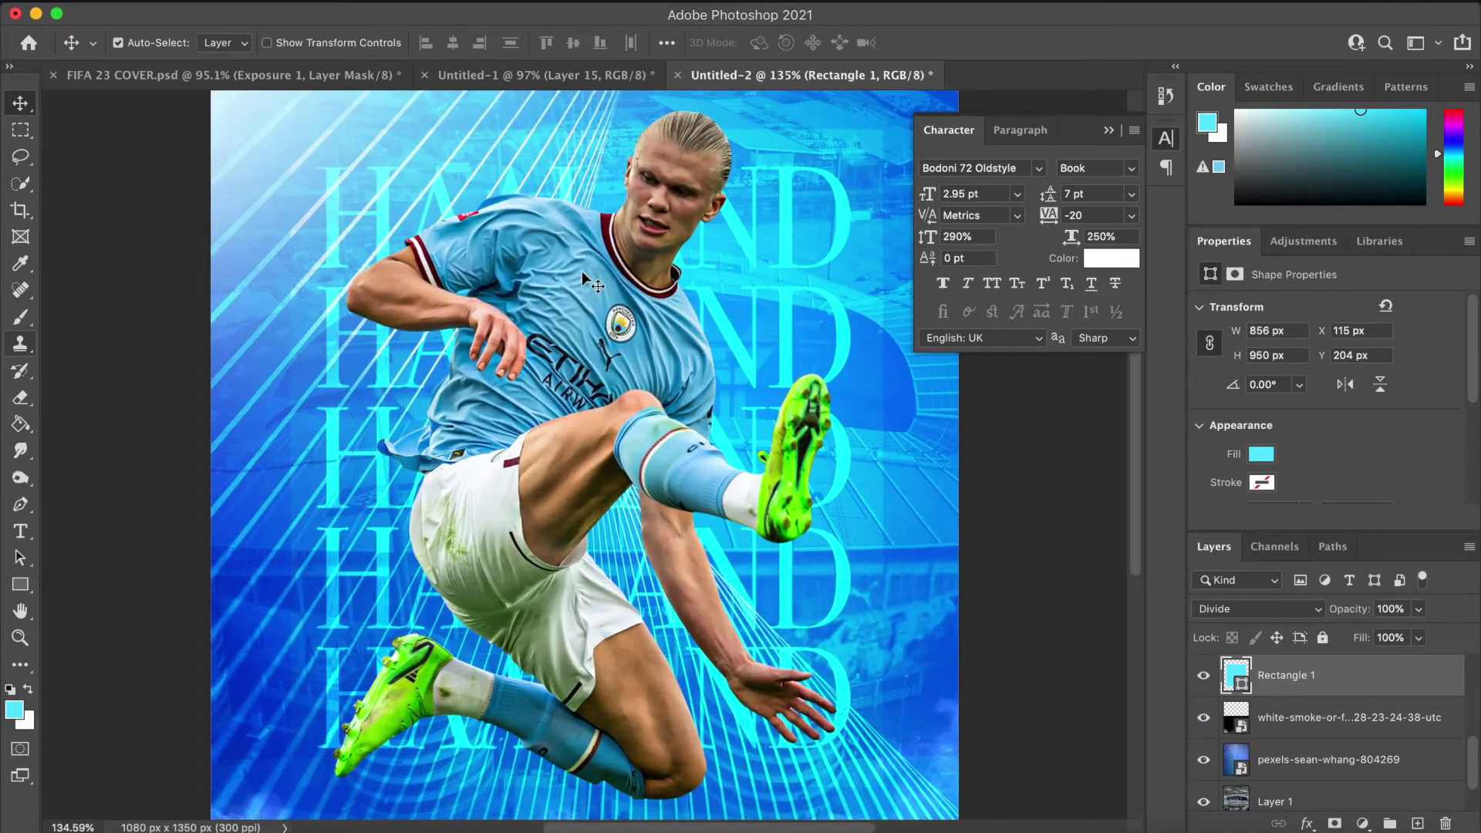
Step: Add a Color Lookup adjustment layer above the player cutout and load the 3Strip.look 3DLUT file
left_click(584, 273)
scroll(886, 454, "up", 5)
left_click(1363, 823)
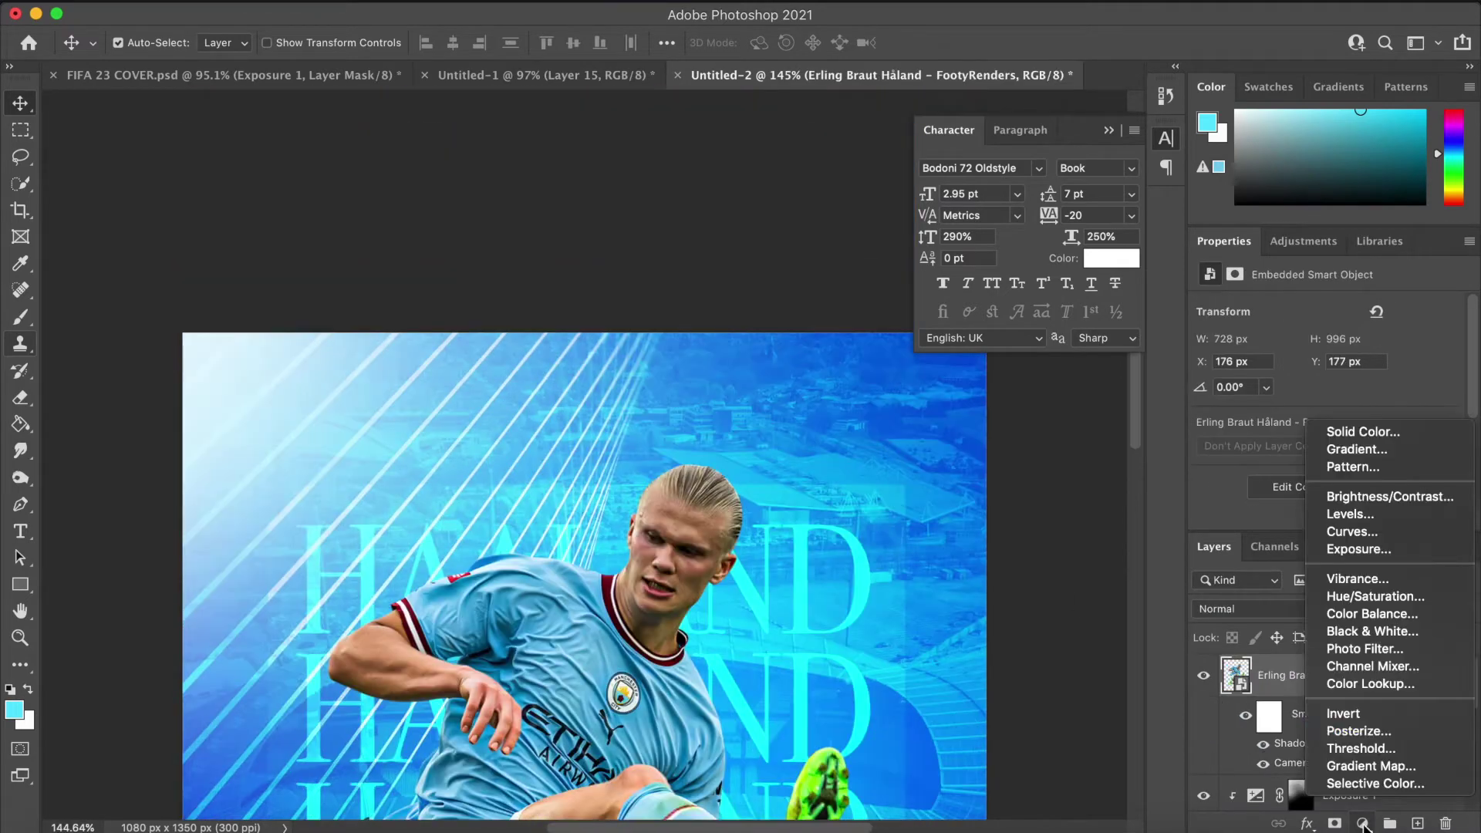
left_click(1068, 701)
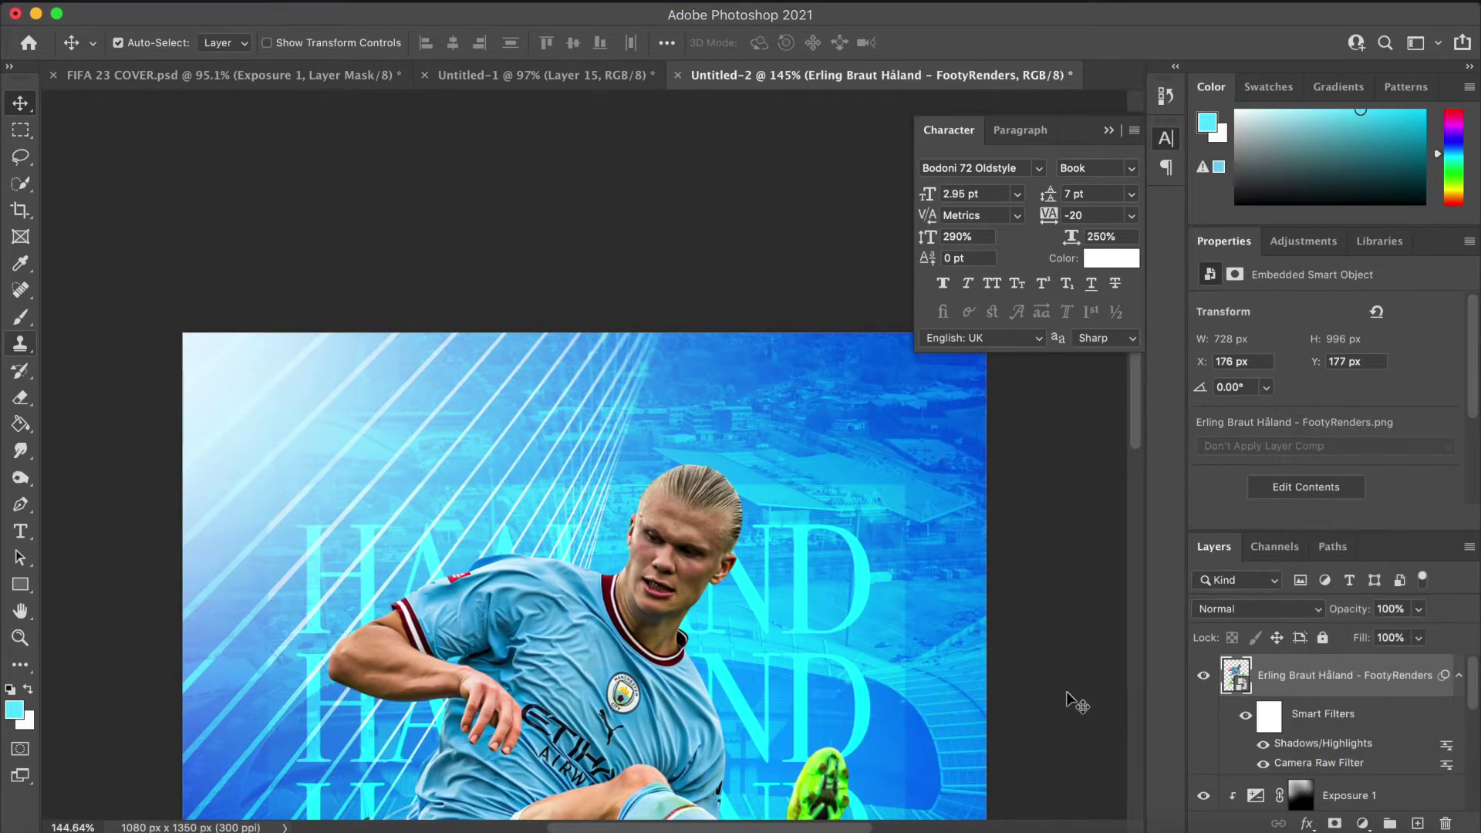
left_click(1362, 823)
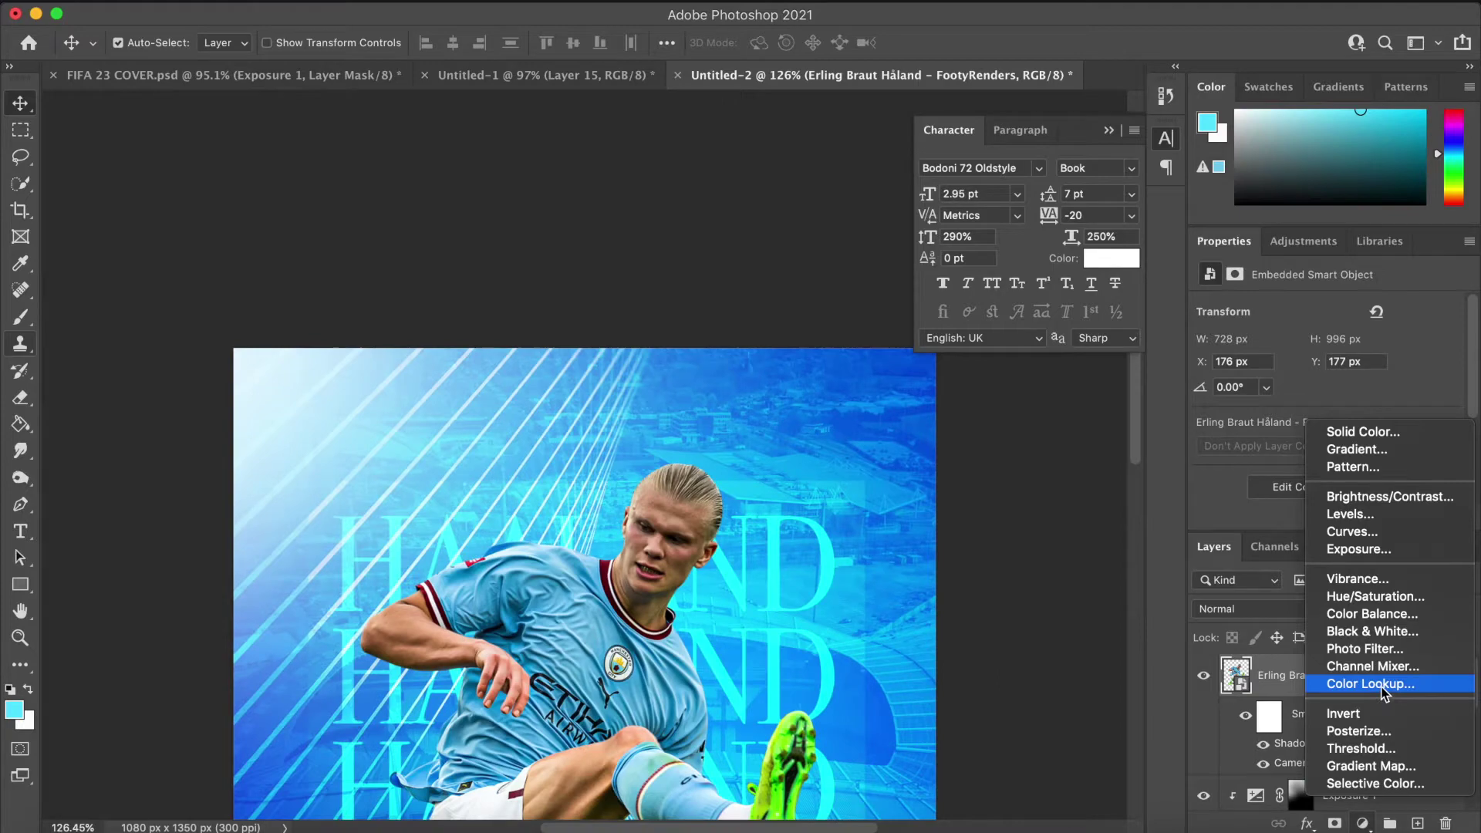
left_click(1370, 683)
left_click(1366, 309)
left_click(1234, 363)
scroll(843, 480, "down", 5)
scroll(811, 490, "up", 3)
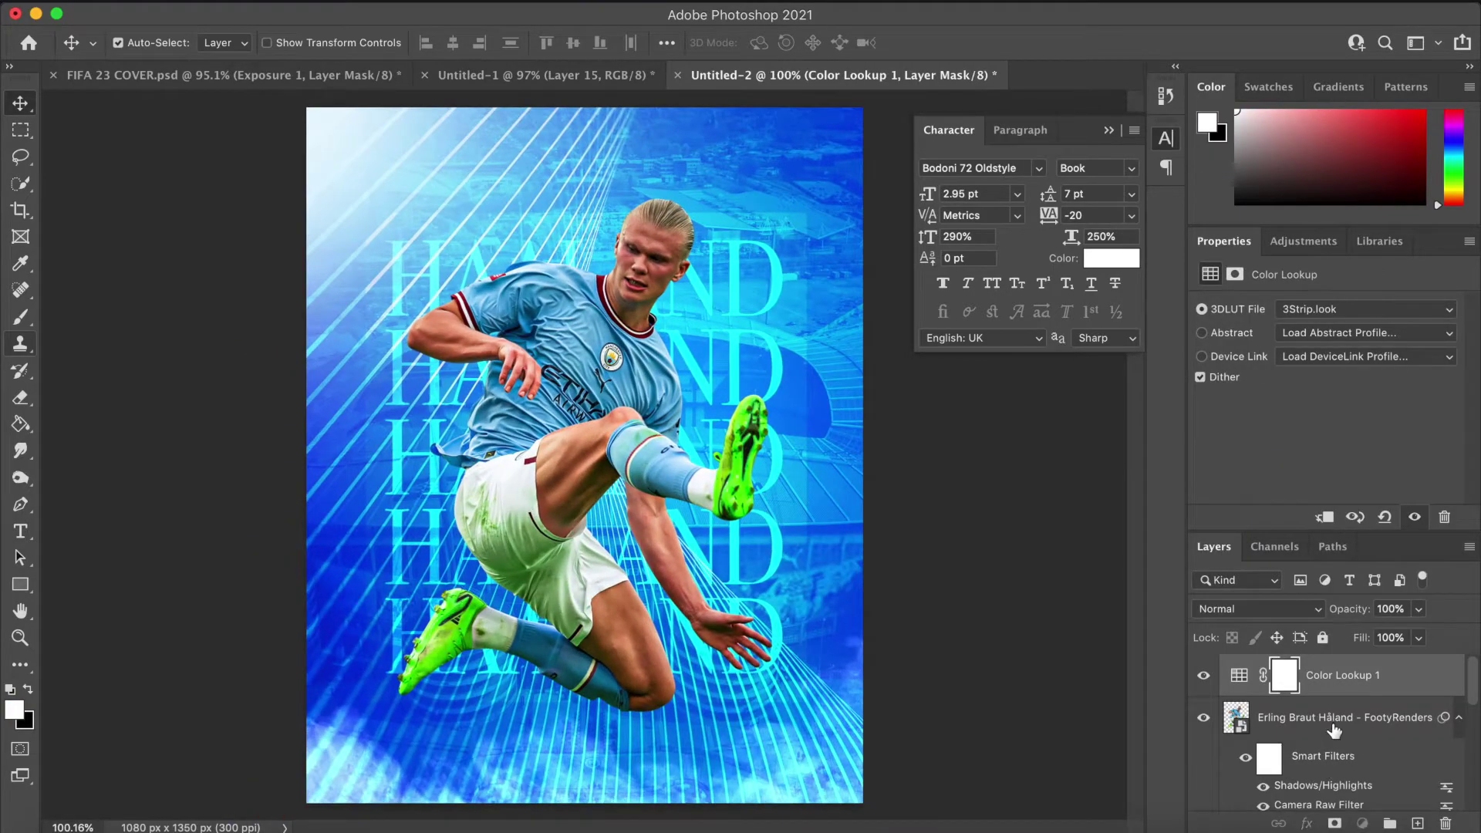
Step: Add an Exposure adjustment clipped to the player cutout, set exposure to -6.55 and invert its mask to black
left_click(1335, 731)
left_click(1362, 823)
left_click(1343, 551)
left_click(1325, 517)
left_click_drag(1326, 358, 1247, 377)
scroll(918, 417, "up", 5)
key("super+i")
Step: Set up a soft white brush with 10% flow and a size of 80 px for painting on the mask
key("b")
scroll(587, 448, "up", 2)
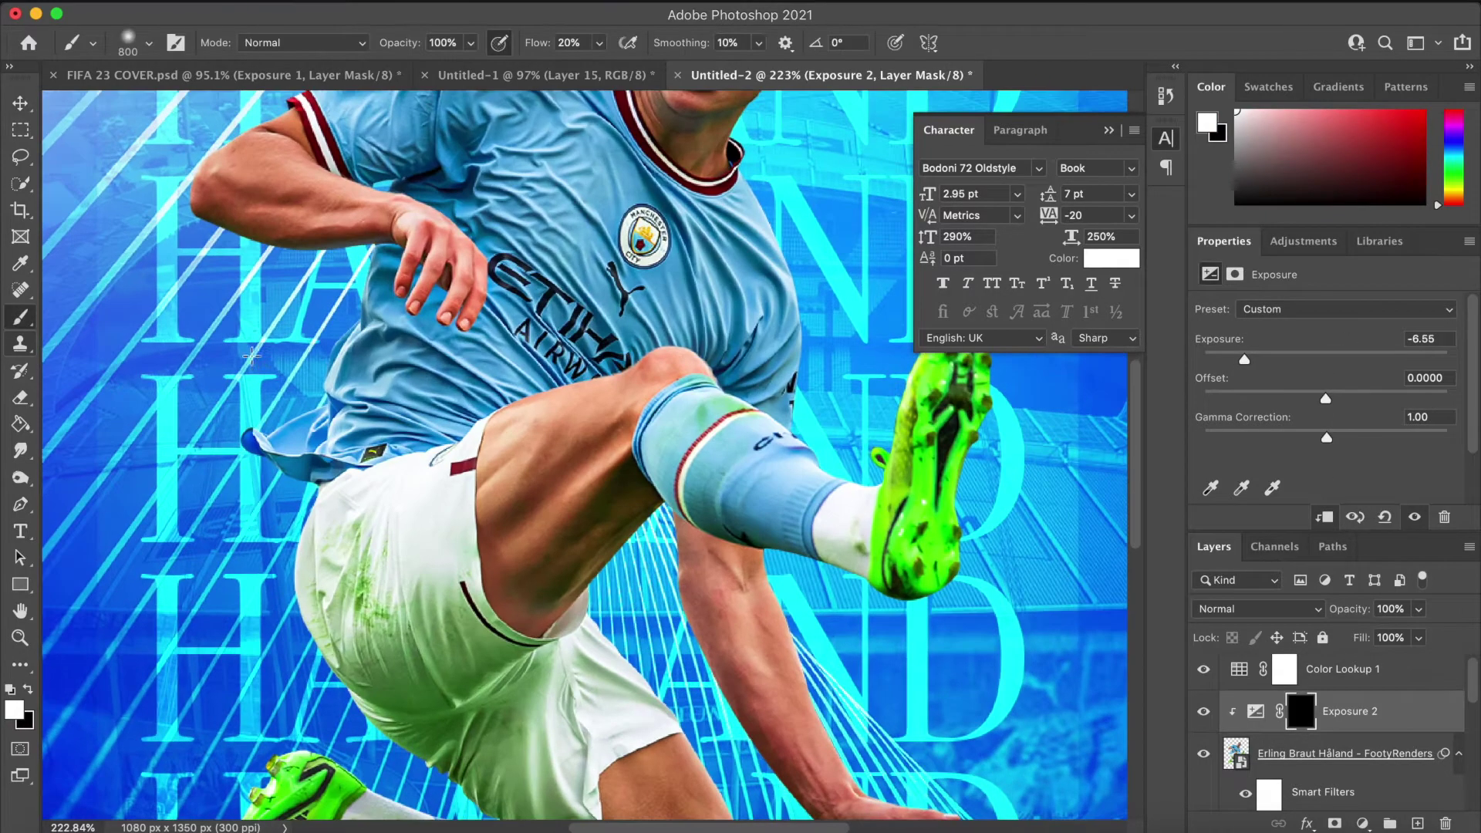
right_click(551, 418)
left_click_drag(662, 473, 677, 473)
key("Return")
left_click_drag(544, 51, 534, 52)
key("bracketleft")
key("bracketleft")
key("bracketleft")
key("bracketleft")
key("bracketleft")
Step: Paint shadows on the darkening Exposure mask over the player's shorts, thighs, trailing leg and bent knee
left_click_drag(580, 567, 609, 510)
mouse_move(488, 621)
left_mouse_down()
mouse_move(480, 674)
mouse_move(413, 696)
left_mouse_up()
scroll(506, 591, "down", 8)
left_click_drag(506, 591, 620, 673)
mouse_move(472, 685)
left_mouse_down()
mouse_move(354, 636)
mouse_move(156, 656)
mouse_move(182, 622)
left_mouse_up()
key("x")
key("x")
left_click_drag(658, 689, 683, 757)
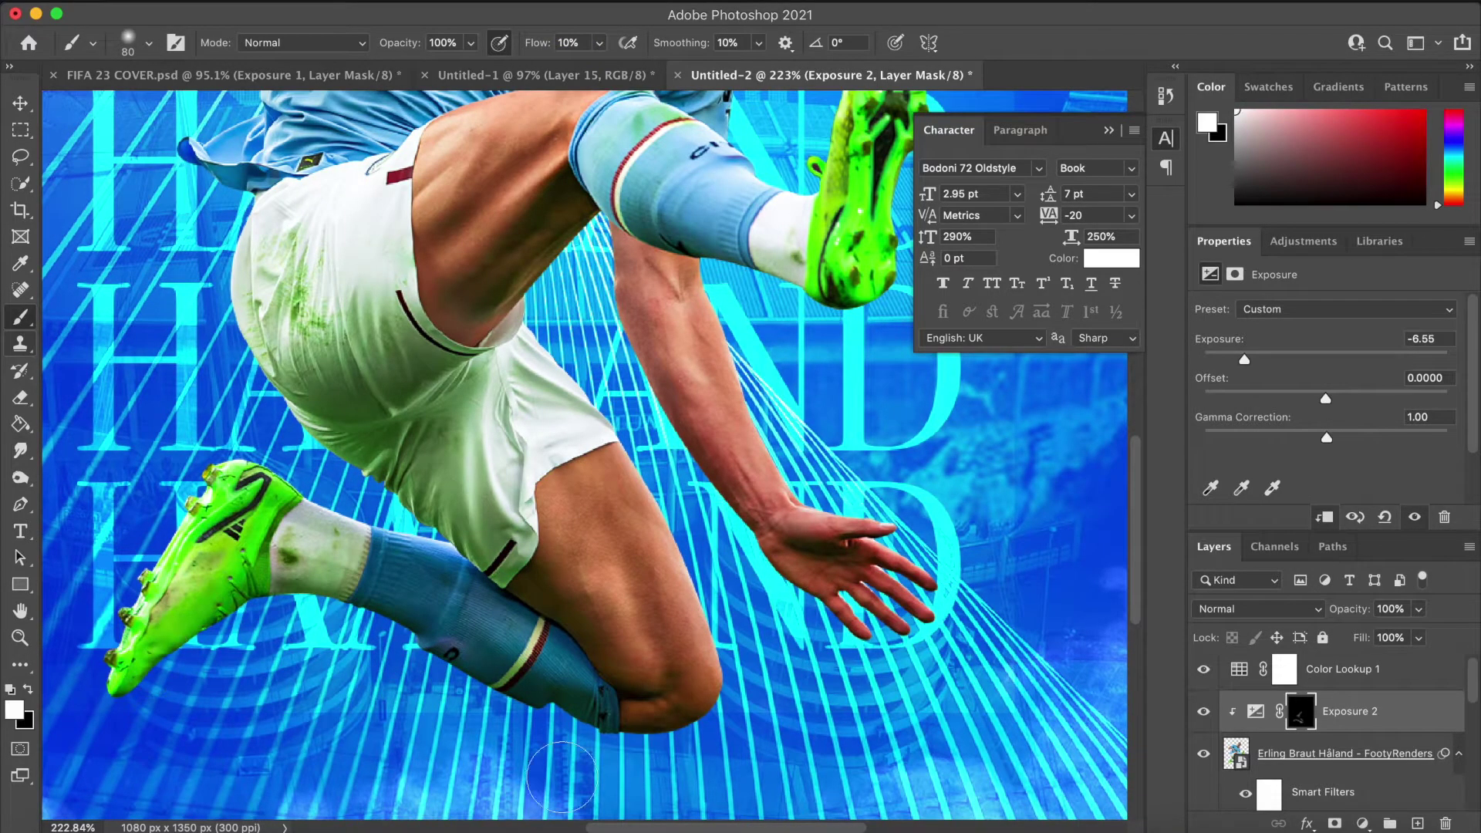
Step: Reduce the brush to 60 px and paint shadows along the underside of the raised thigh and its sock
key("bracketleft")
key("bracketleft")
scroll(491, 557, "down", 5)
scroll(596, 572, "up", 6)
mouse_move(667, 509)
left_mouse_down()
mouse_move(831, 554)
mouse_move(948, 609)
left_mouse_up()
left_click_drag(747, 573, 664, 508)
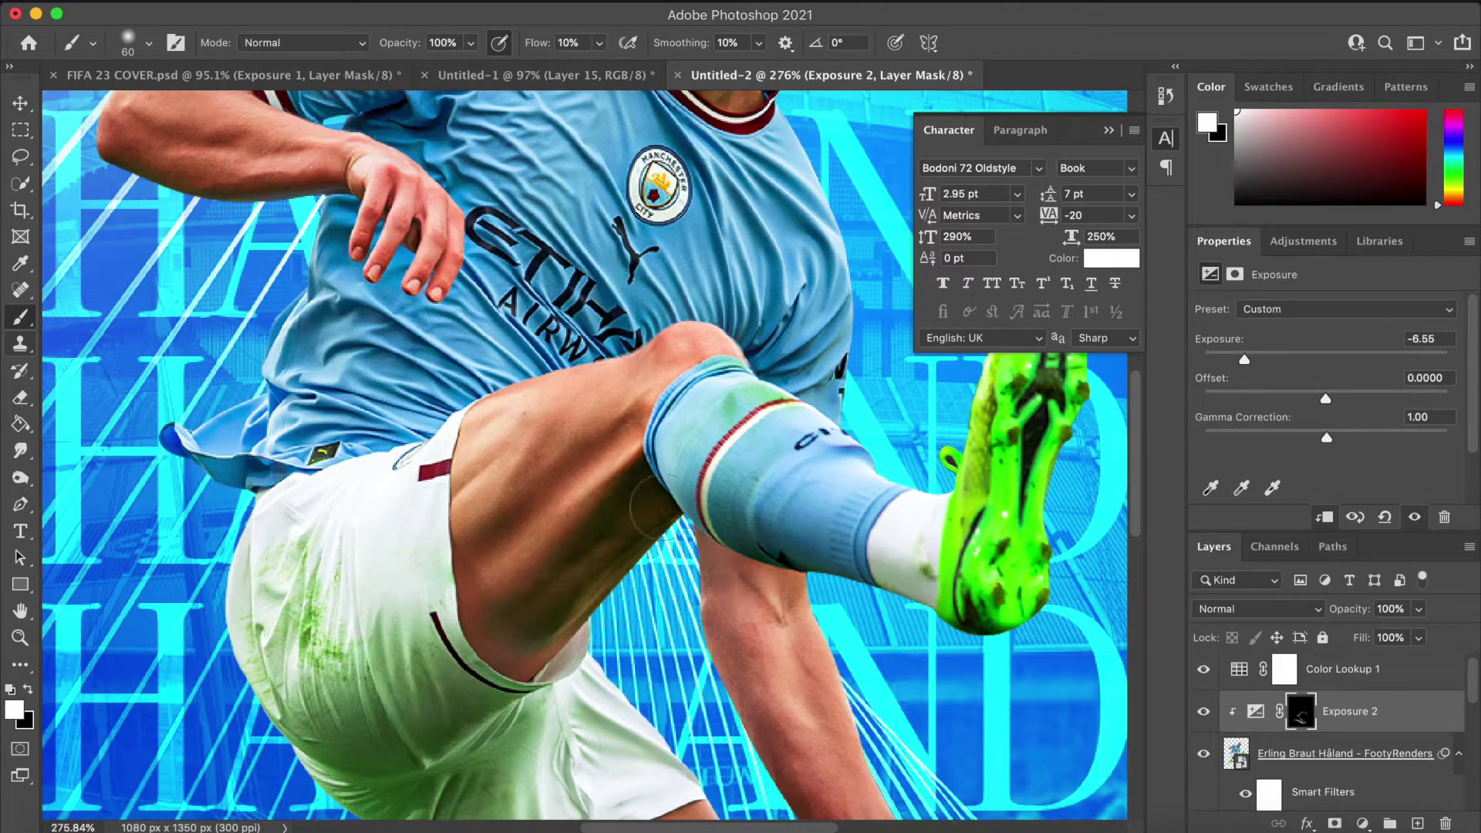
scroll(859, 643, "down", 5)
scroll(441, 425, "up", 7)
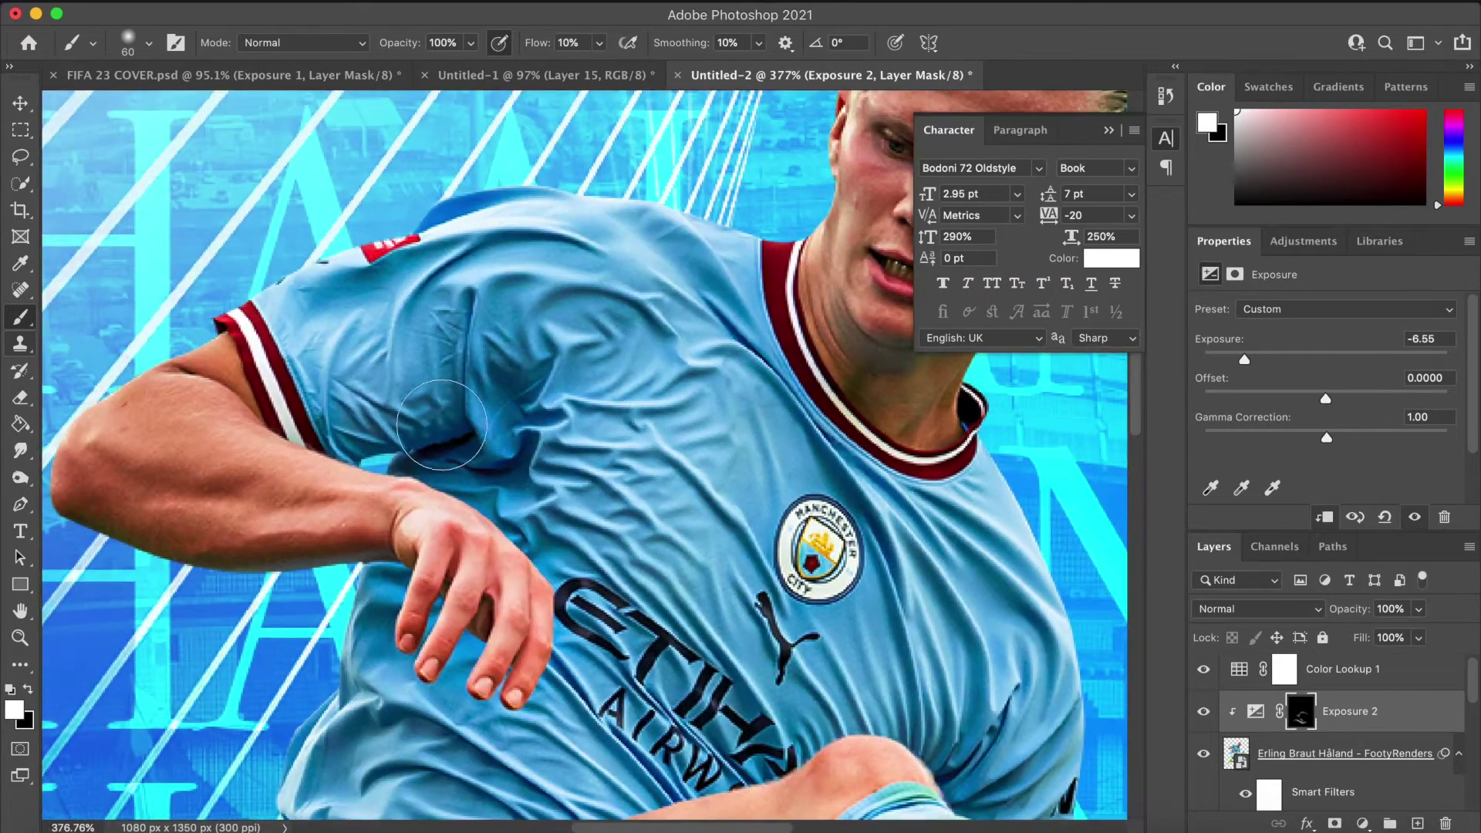
Step: Paint shadows under the sleeve and along the shirt's edge with a smaller brush, undoing the unwanted strokes
key("bracketleft")
key("bracketleft")
mouse_move(443, 437)
left_mouse_down()
mouse_move(462, 401)
mouse_move(497, 447)
left_mouse_up()
key("super+z")
key("bracketleft")
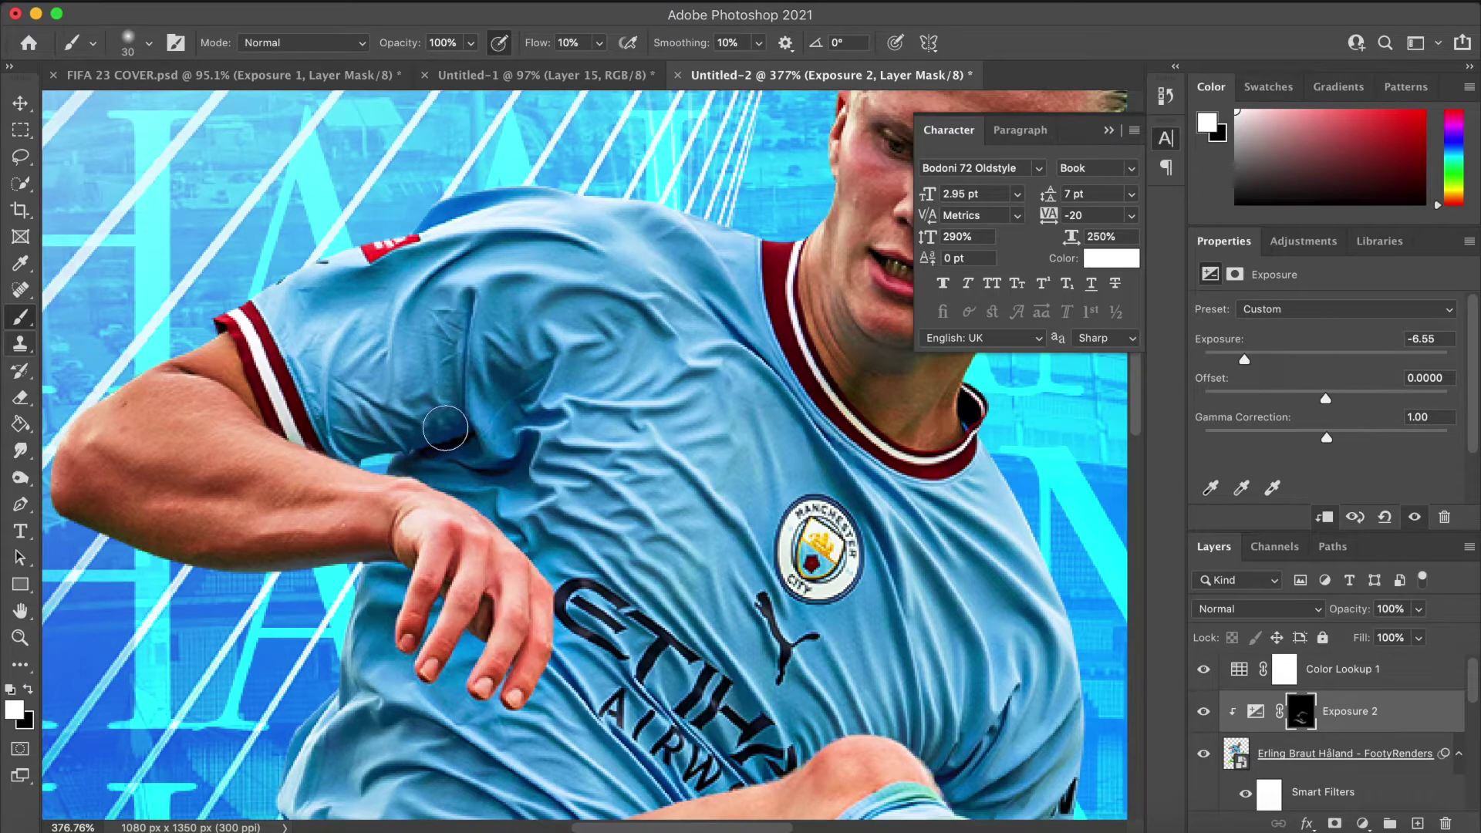
mouse_move(338, 573)
left_mouse_down()
mouse_move(331, 646)
mouse_move(272, 755)
left_mouse_up()
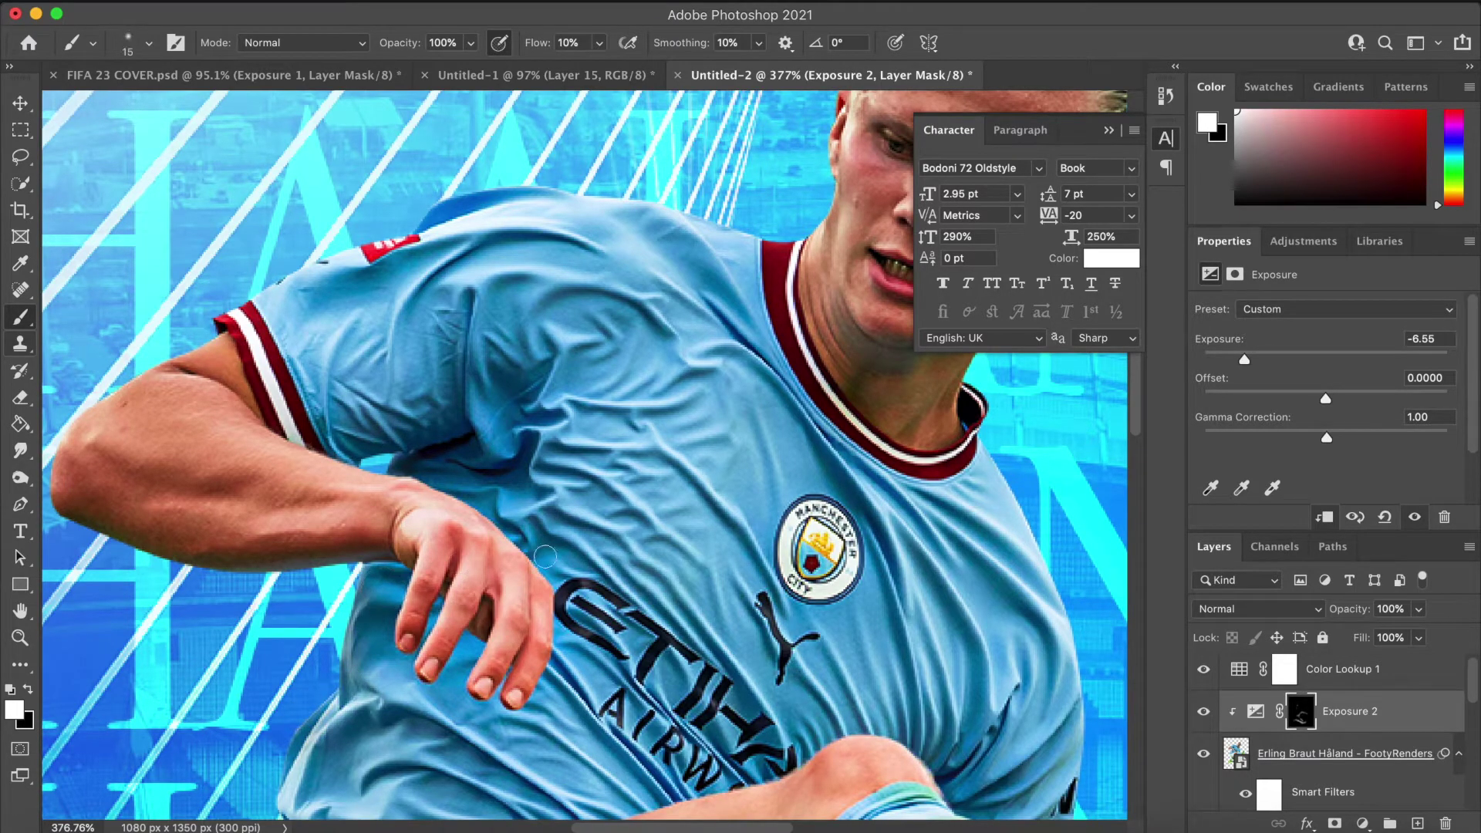
left_click_drag(505, 509, 528, 548)
key("super+z")
scroll(537, 491, "down", 5)
scroll(532, 494, "up", 5)
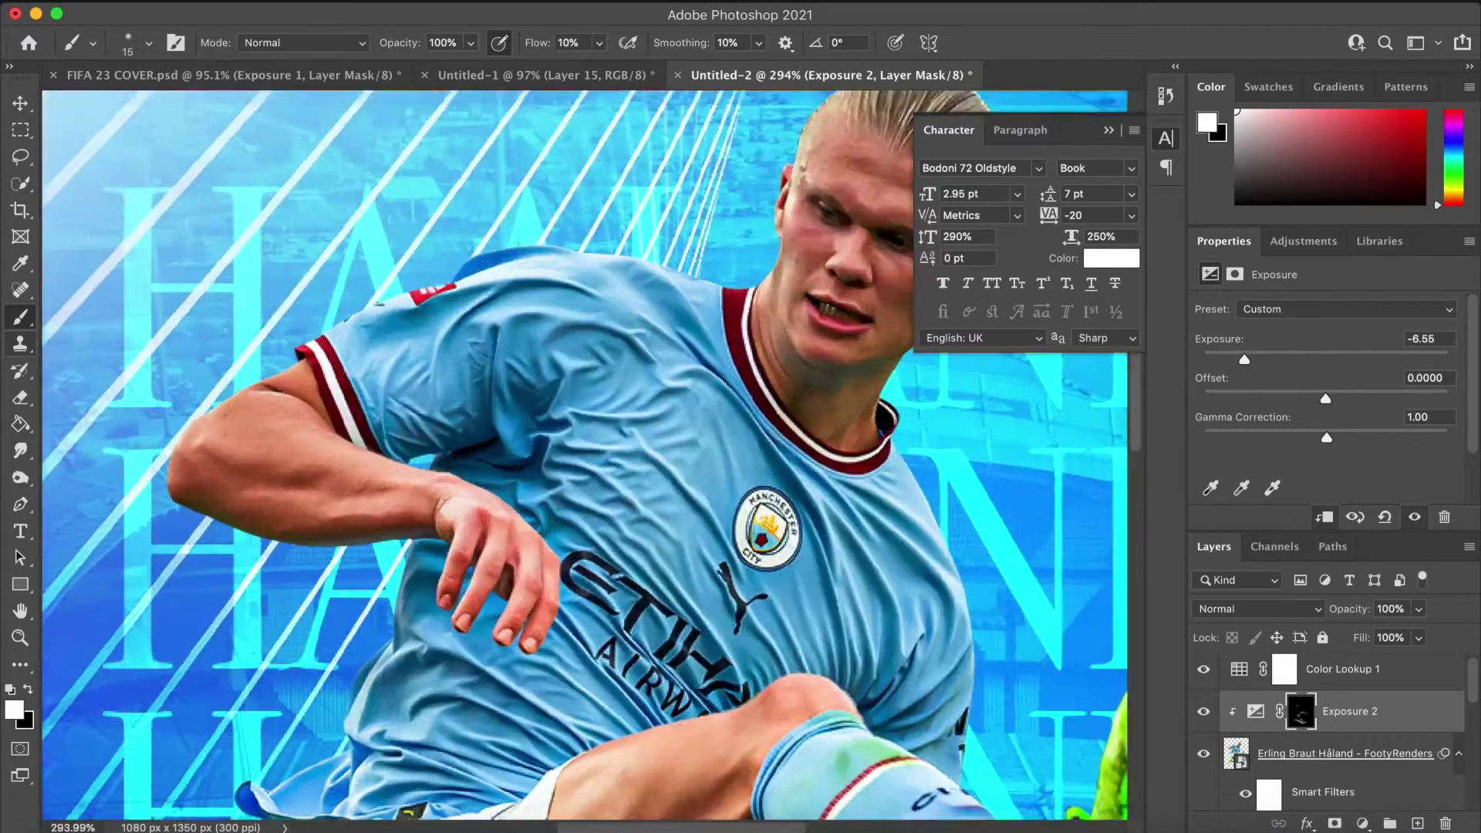
Step: Shade the elbow and underside of the bent forearm on the mask, using a 35 px and then a 15 px brush
scroll(516, 540, "left", 4)
key("bracketright")
key("bracketright")
key("bracketright")
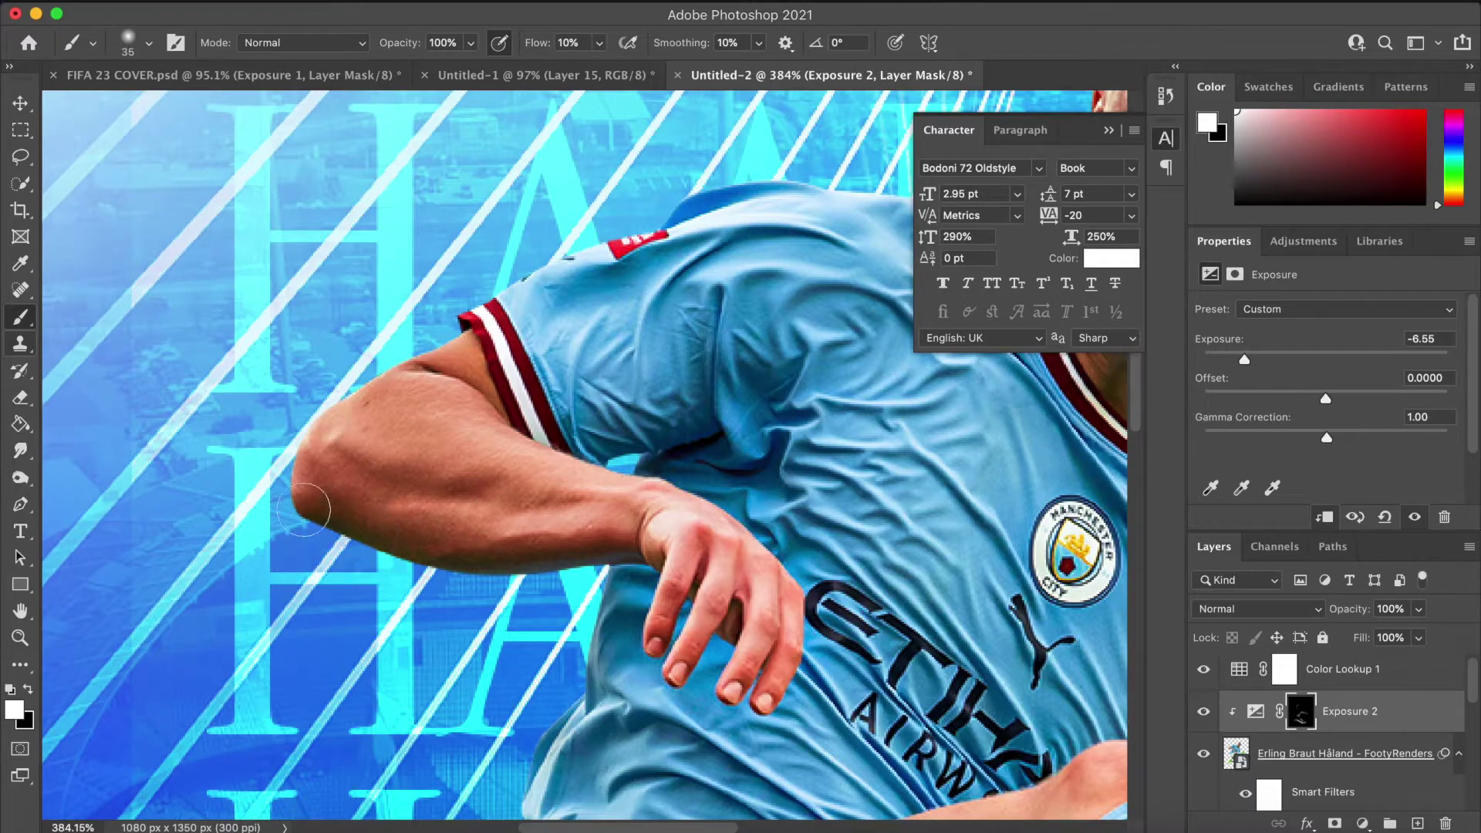
scroll(513, 355, "right", 3)
key("bracketleft")
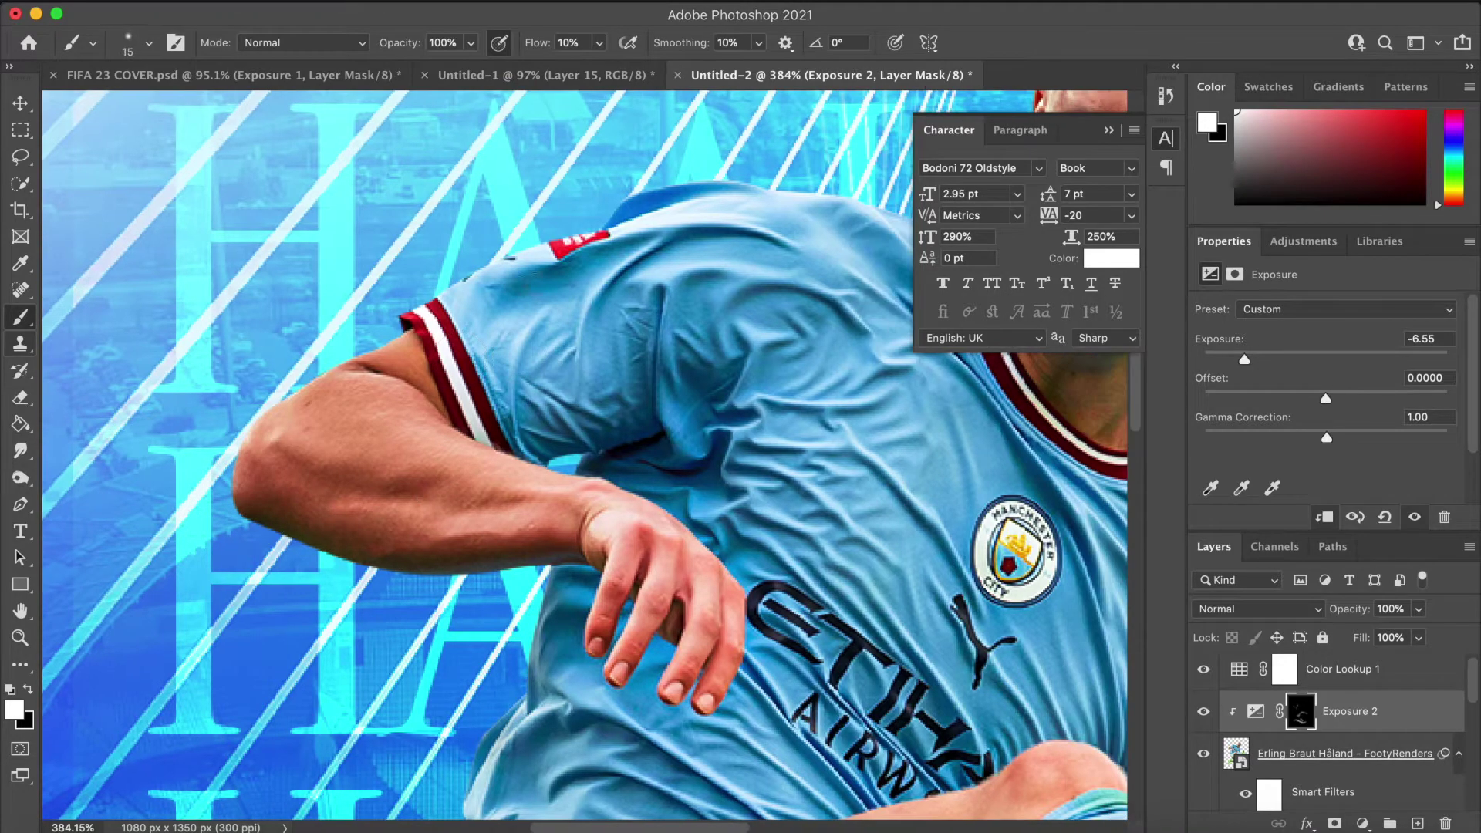
Step: Paint shadows into the shirt folds around the club badge and chest with a 15 px brush
scroll(764, 243, "down", 5)
scroll(852, 306, "up", 4)
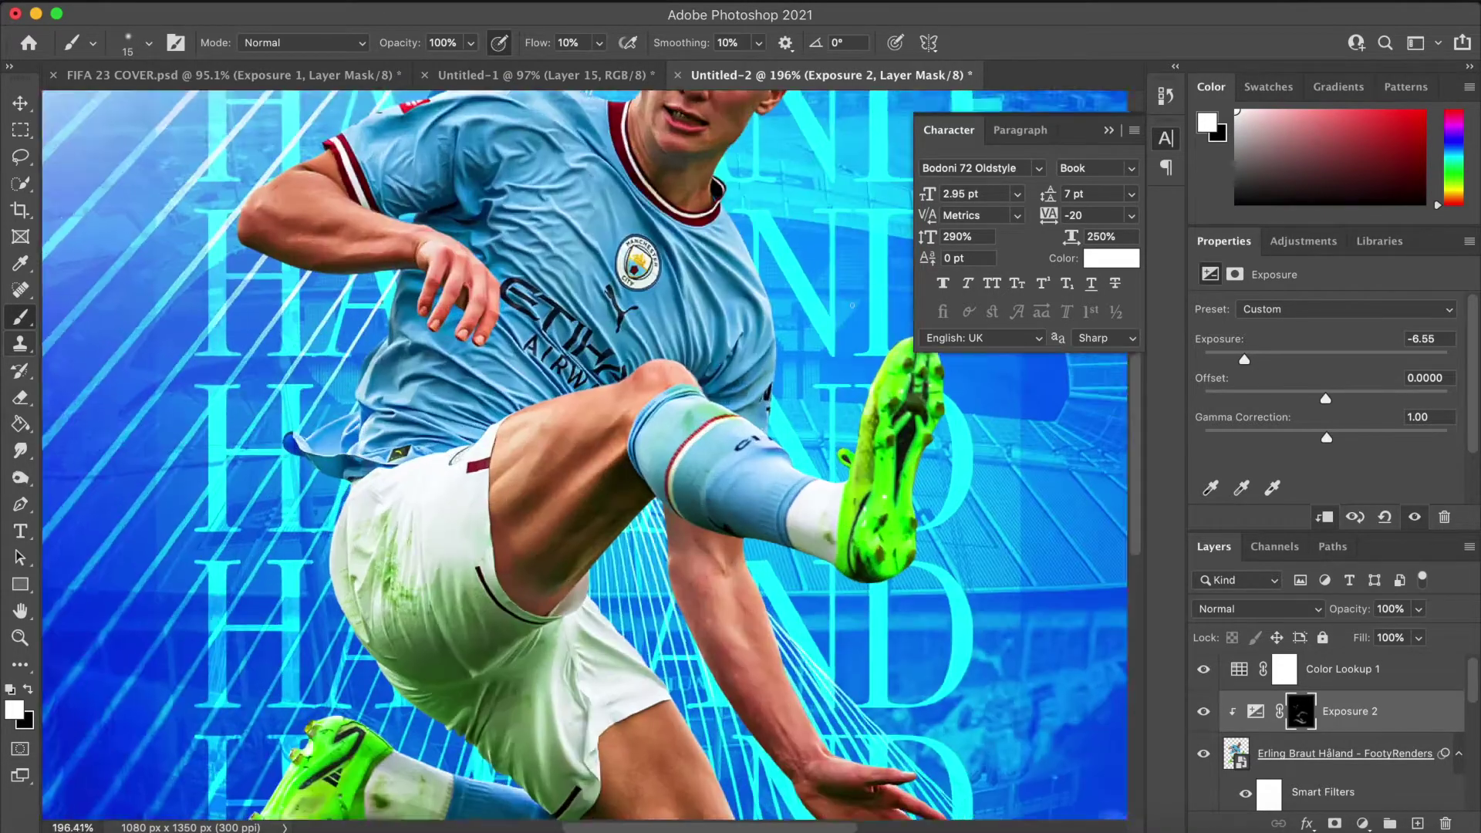
scroll(853, 306, "up", 2)
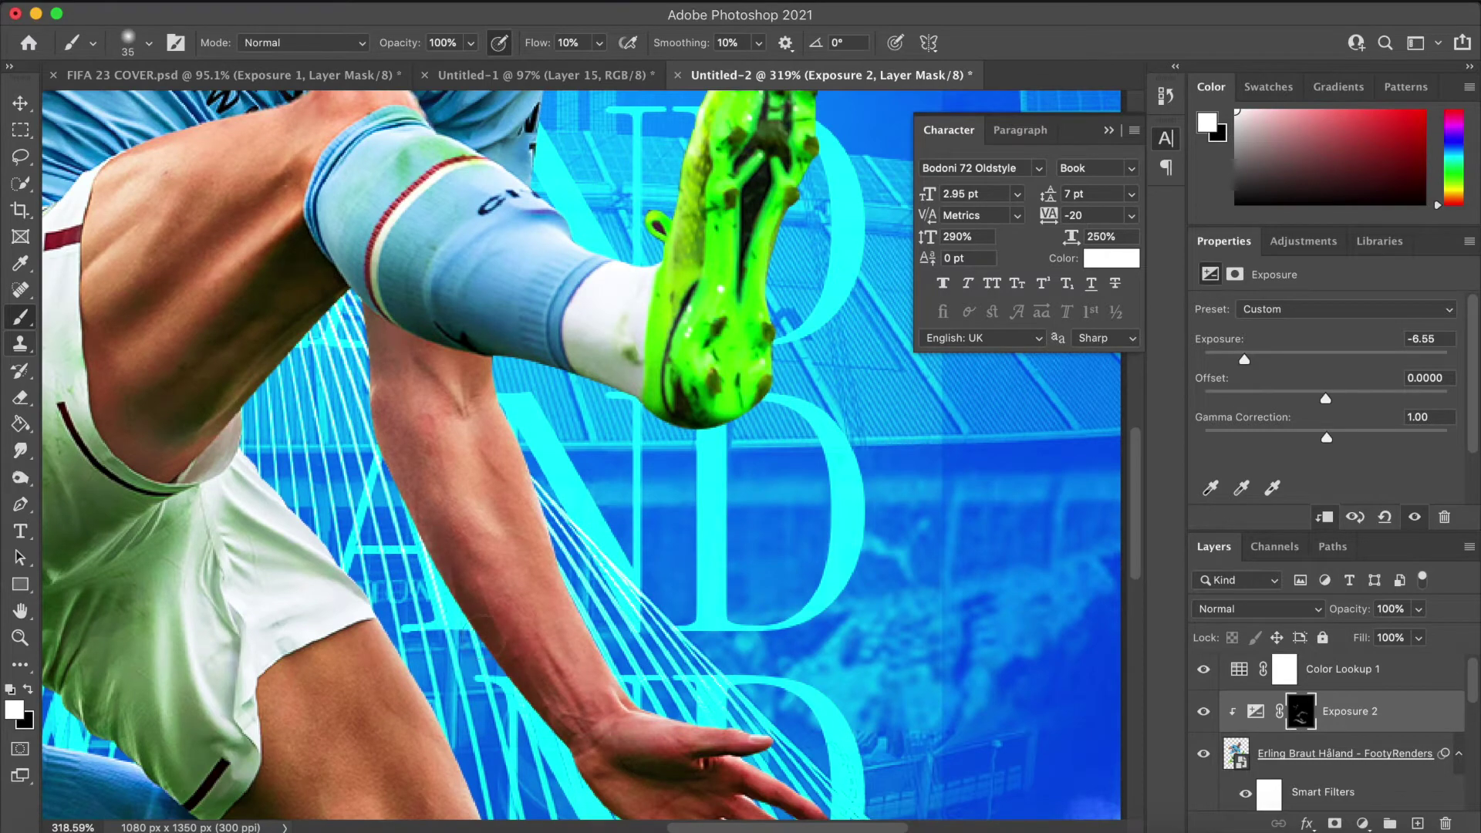
scroll(590, 781, "down", 6)
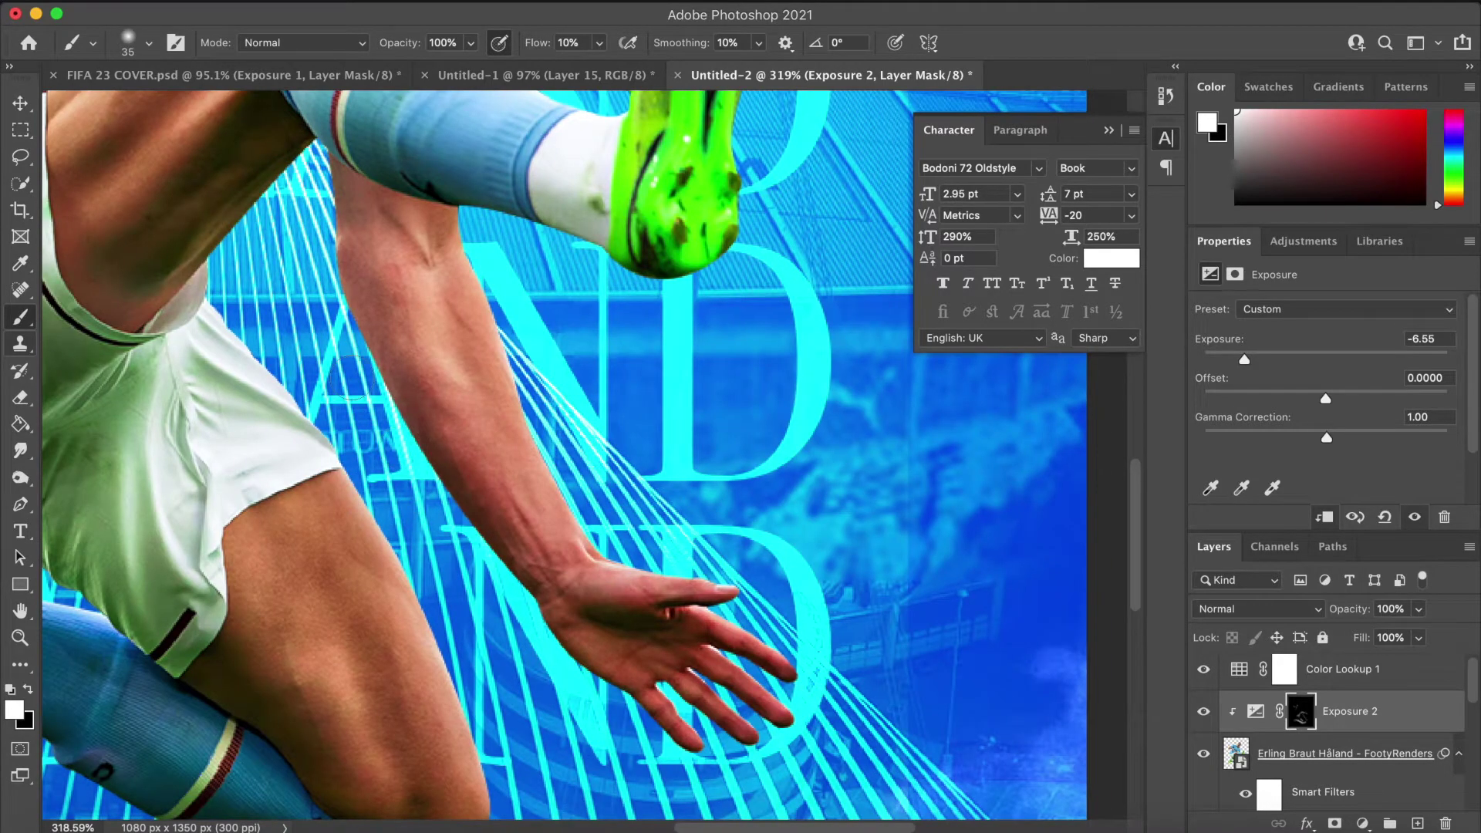
scroll(406, 761, "down", 5)
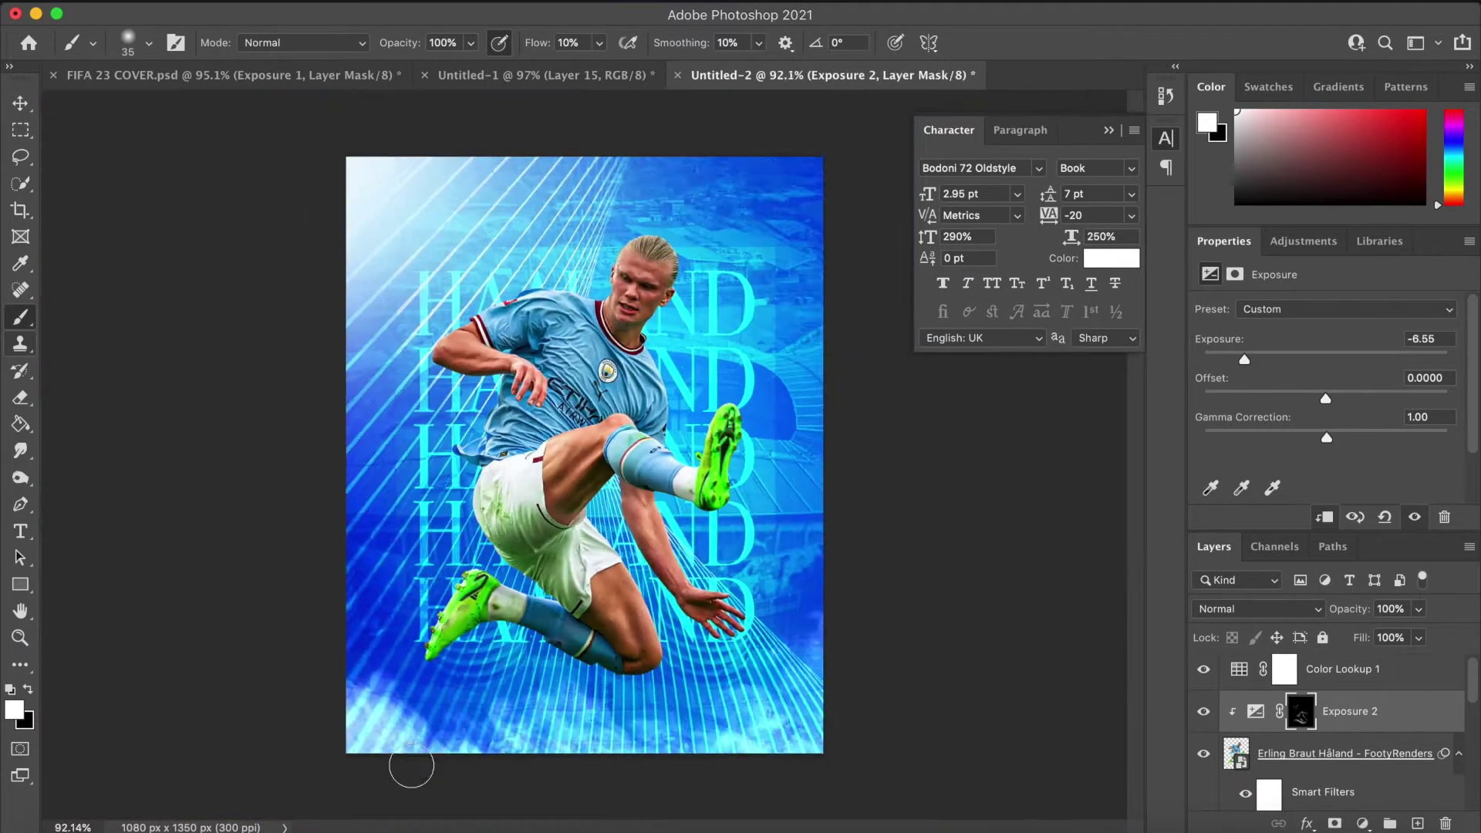
scroll(407, 761, "up", 3)
scroll(411, 764, "up", 3)
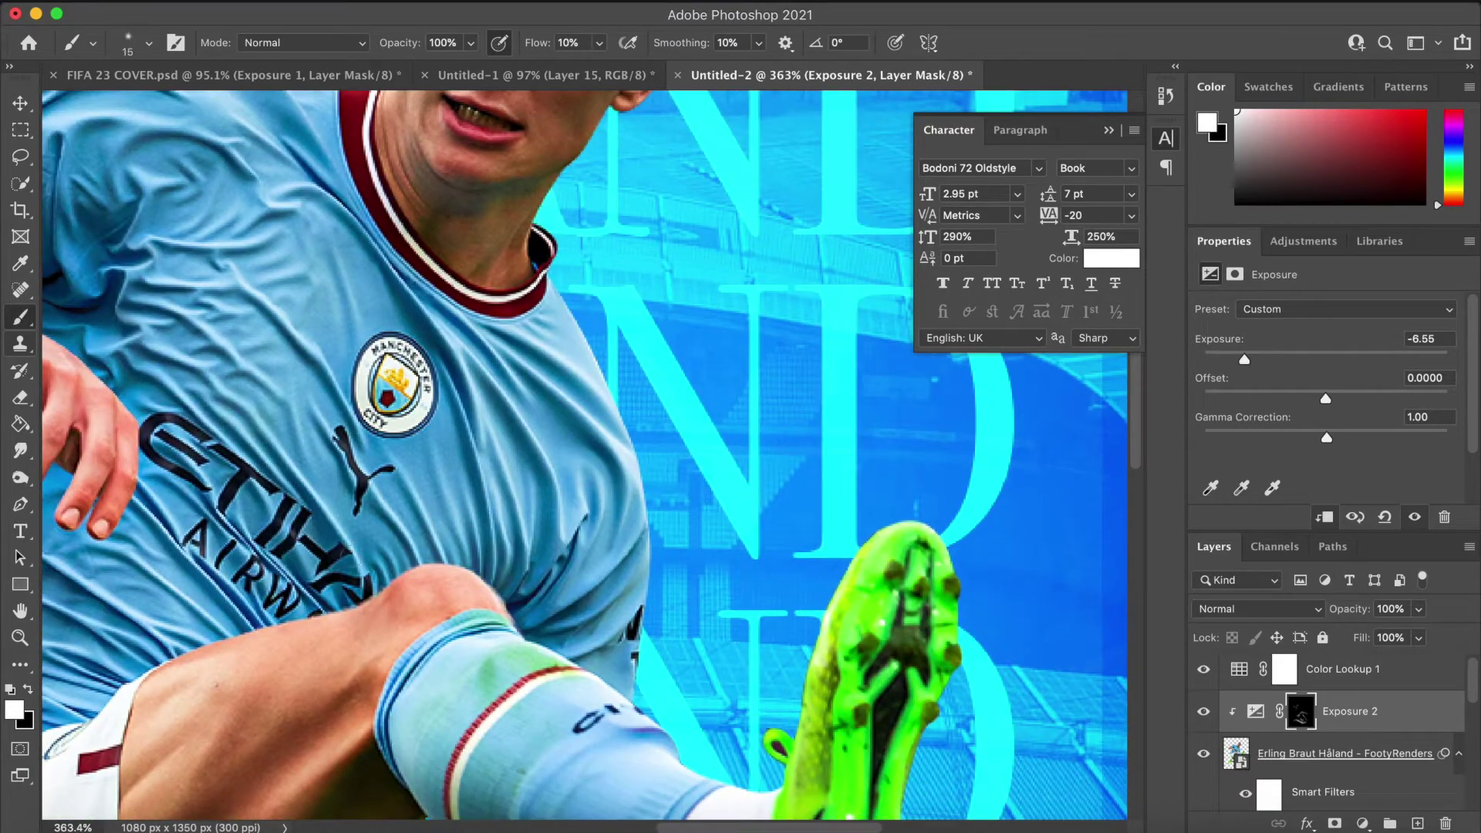
left_click_drag(390, 278, 486, 560)
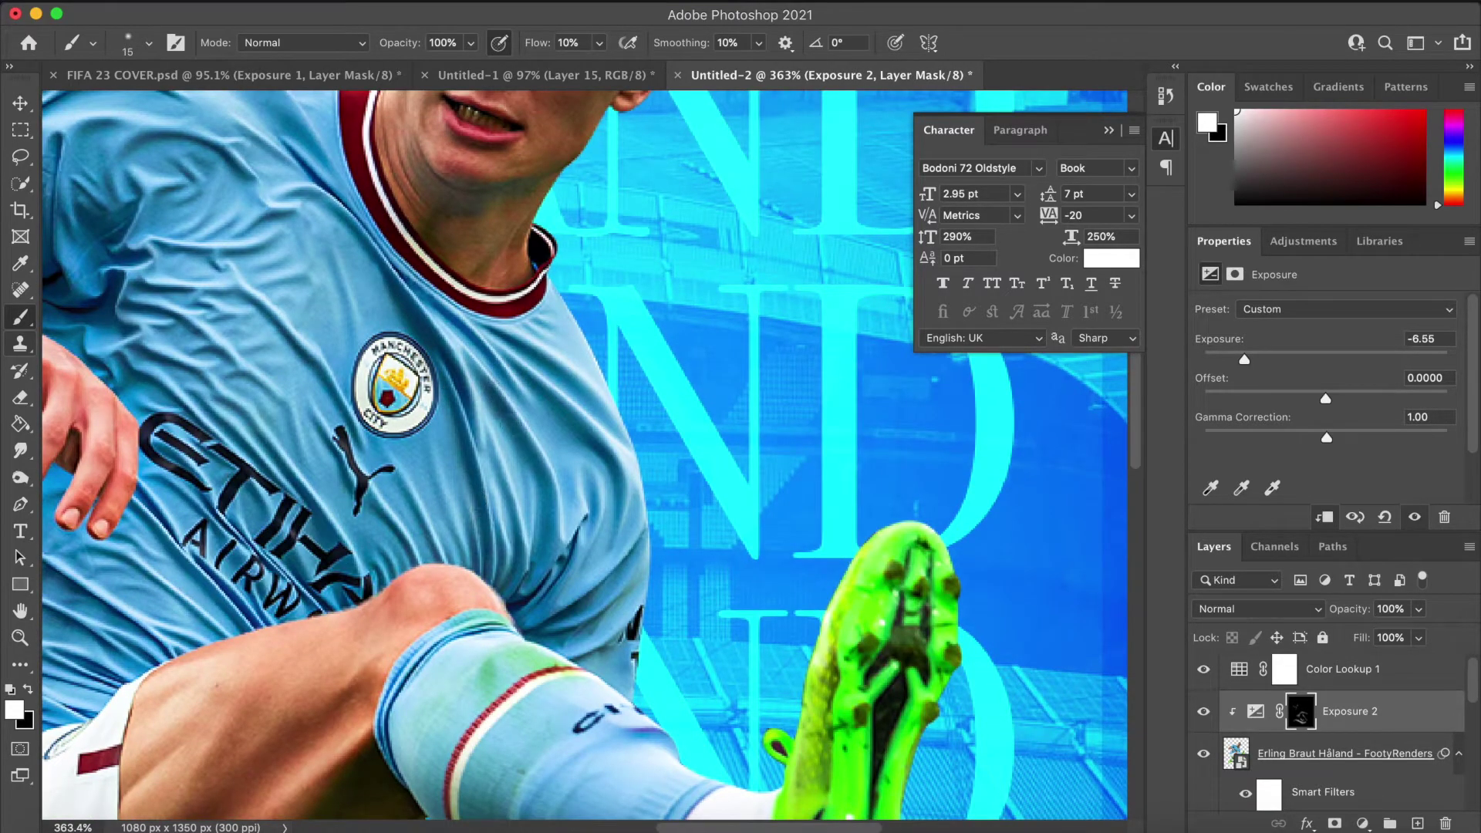
left_click_drag(500, 406, 544, 520)
left_click_drag(517, 369, 612, 448)
left_click_drag(504, 335, 588, 424)
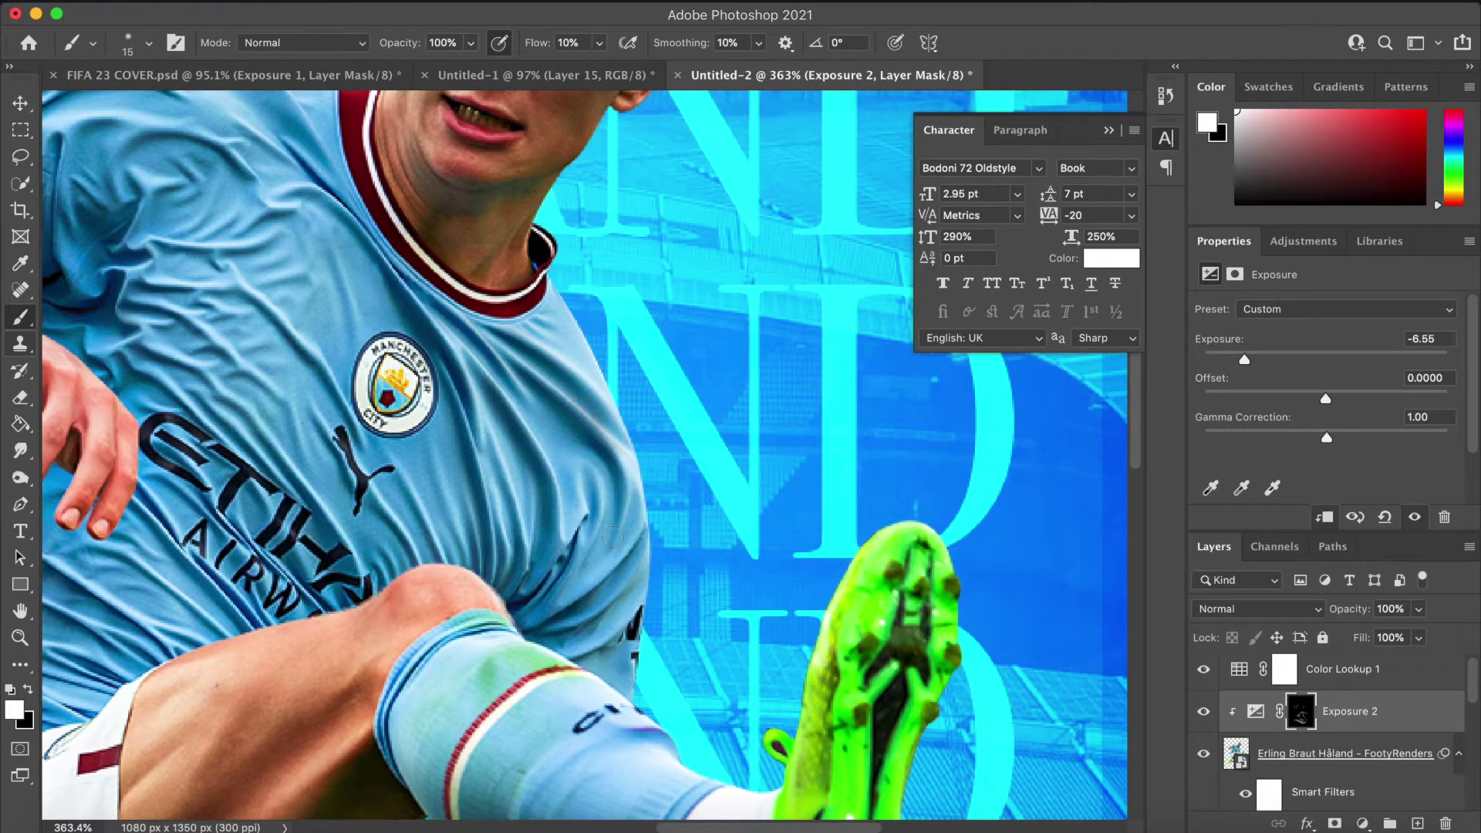
Step: Deepen the shadows in the lower shirt folds and on the neck inside the collar, enlarging the brush to 25 px
scroll(609, 534, "down", 1)
scroll(610, 534, "up", 2)
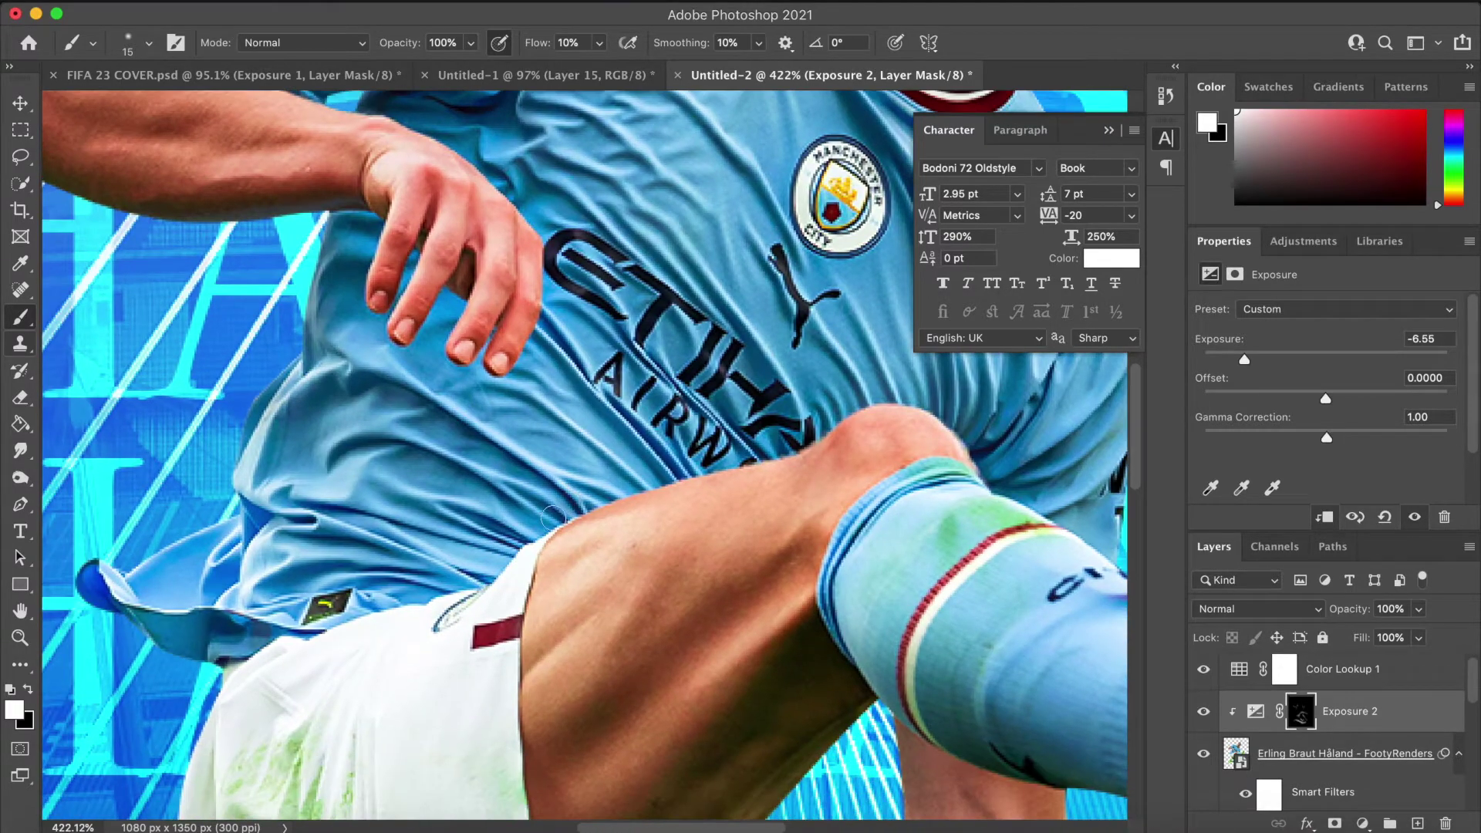
scroll(774, 463, "right", 8)
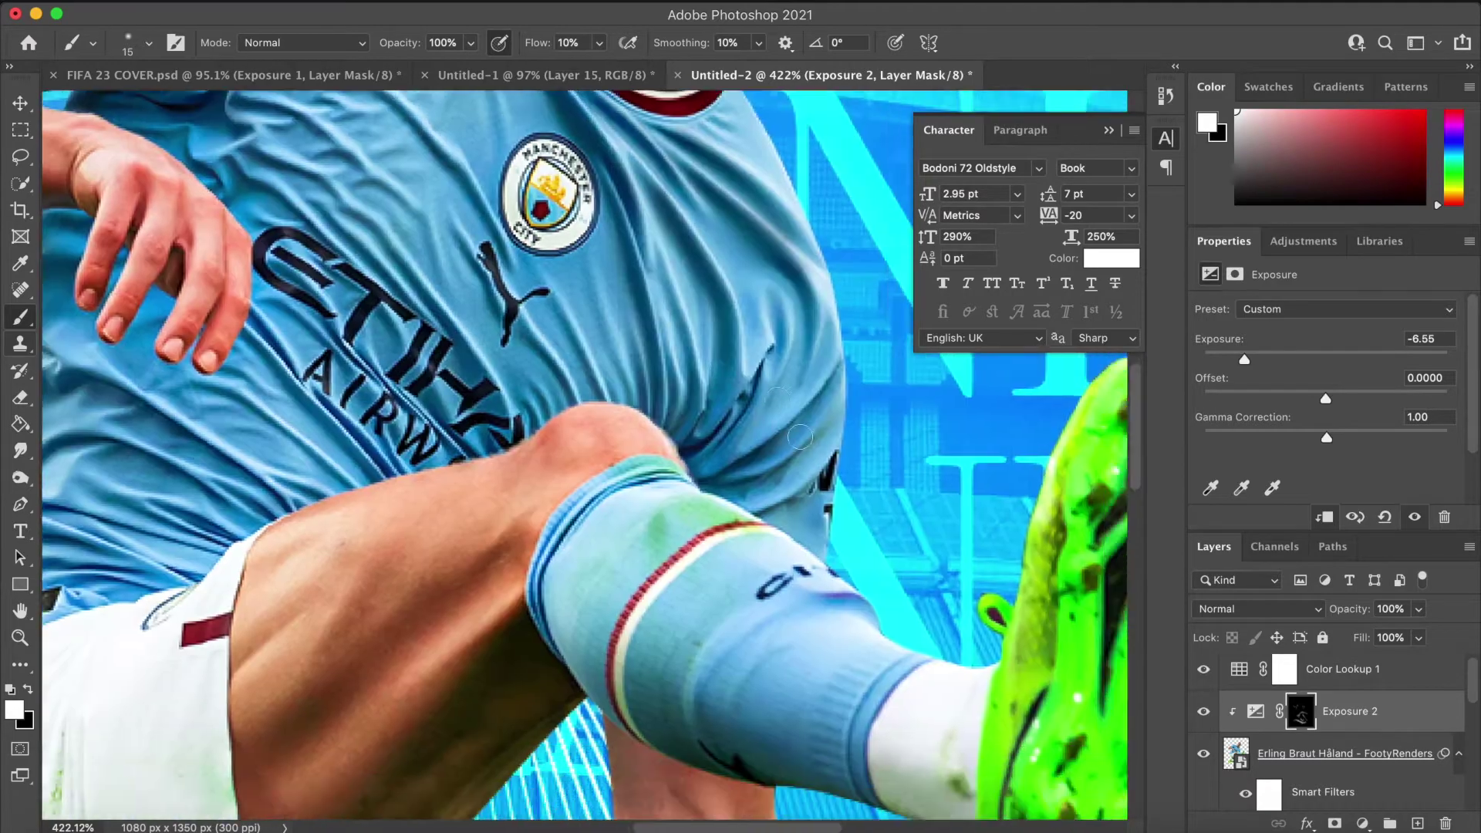
scroll(766, 473, "up", 7)
scroll(766, 473, "left", 4)
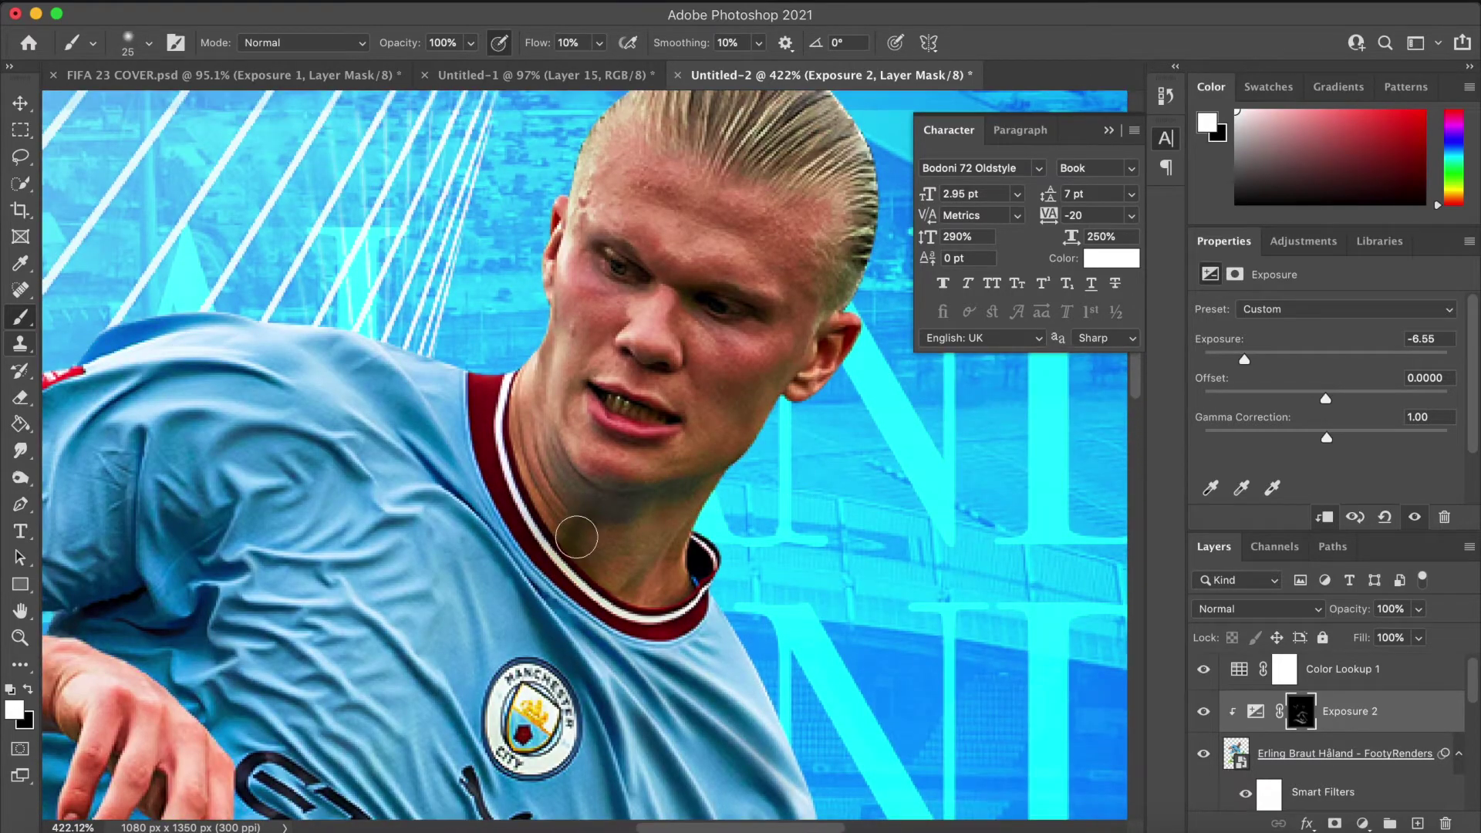
scroll(741, 584, "down", 10)
scroll(741, 584, "up", 8)
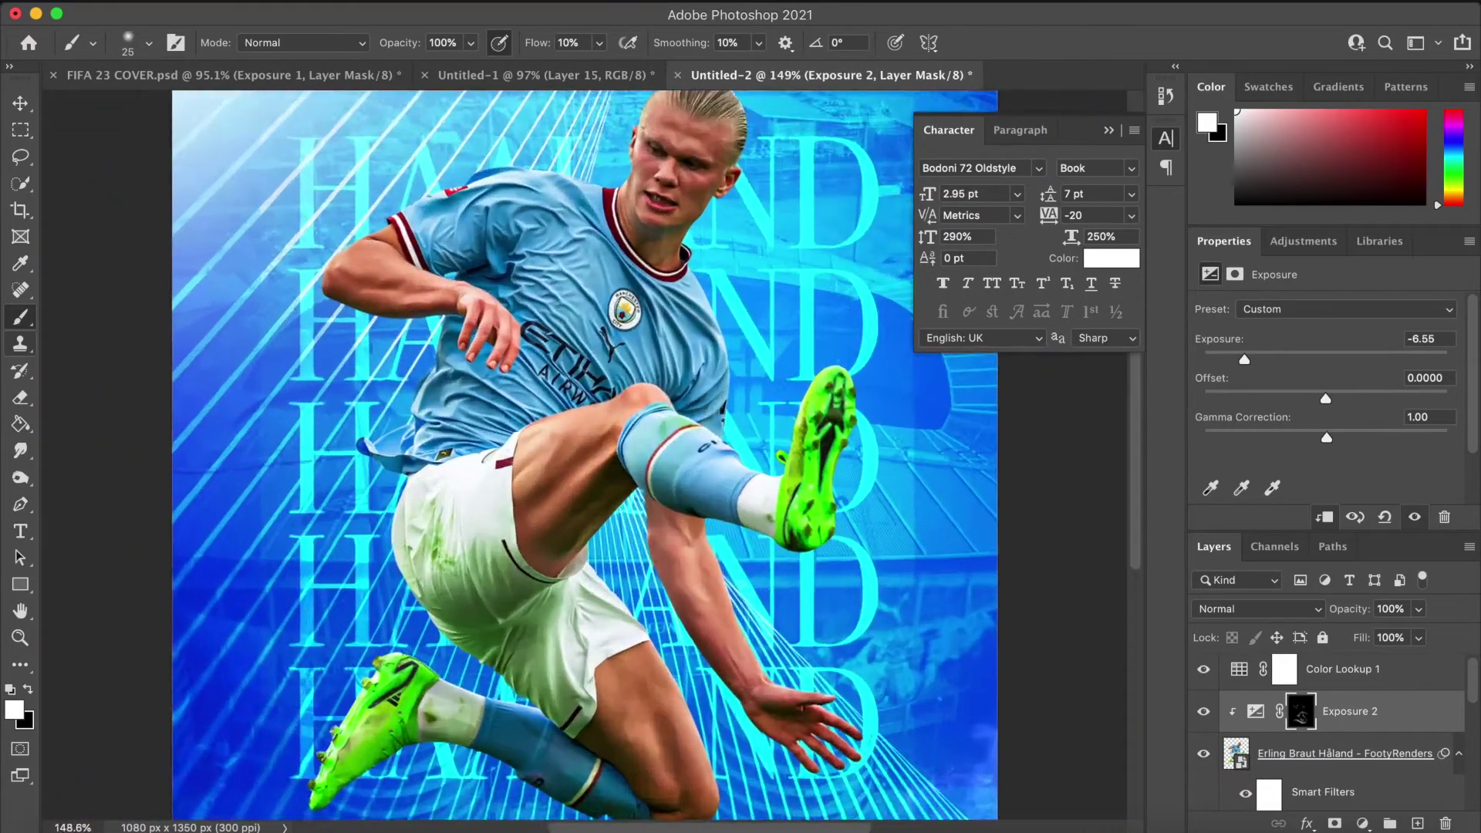
Step: Add another clipped Exposure adjustment at +2.07, set its blend mode to Linear Dodge (Add) and invert its mask
left_click(1362, 823)
left_click(1329, 549)
left_click_drag(1327, 360, 1364, 360)
left_click(1251, 609)
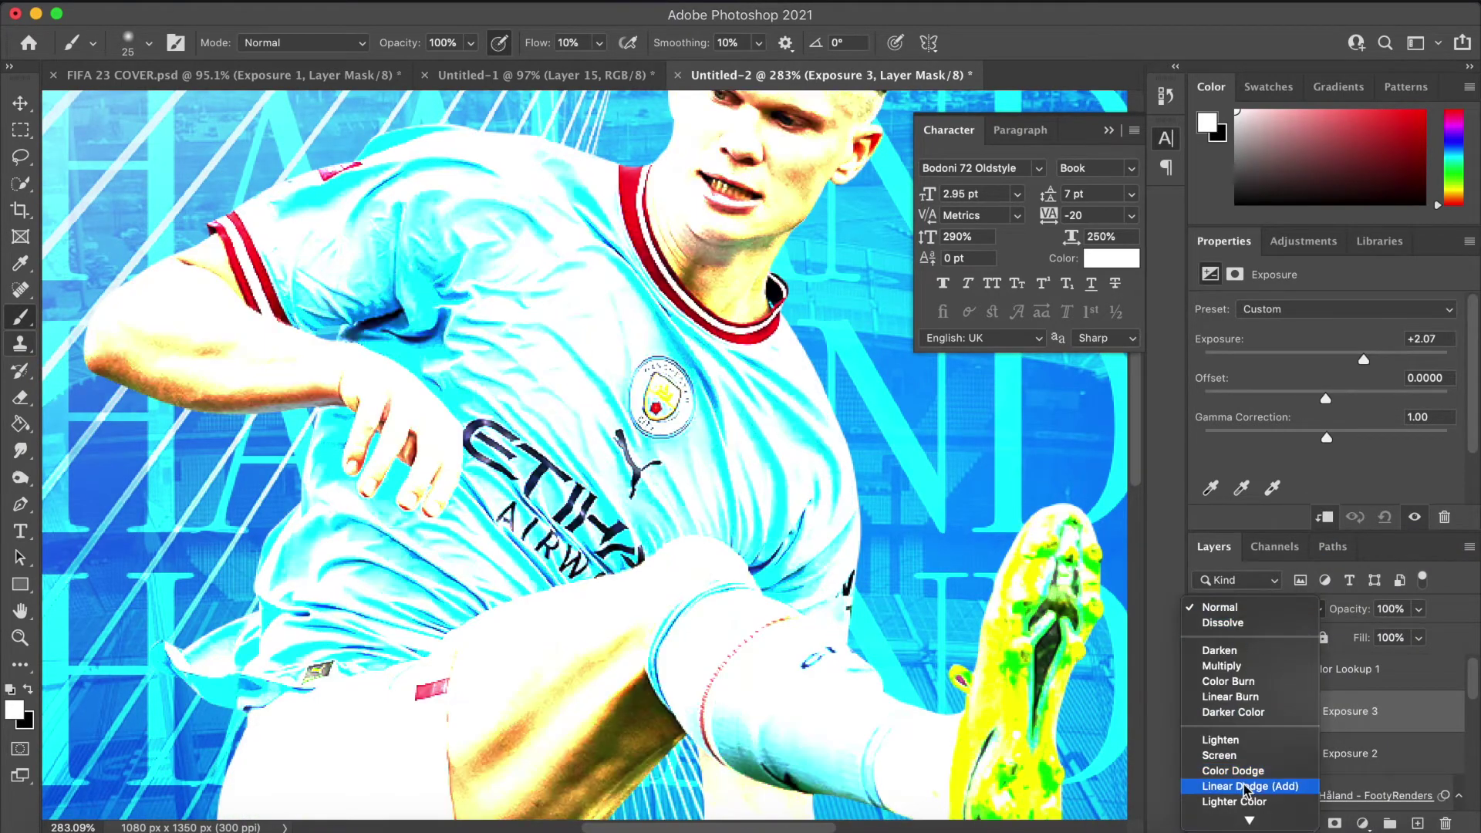
left_click(1250, 786)
Step: Paint highlights on the brightening Exposure mask along the bent arm's upper edge, the sleeve and the shoulder
scroll(54, 463, "up", 5)
scroll(46, 463, "left", 1)
mouse_move(395, 351)
left_mouse_down()
mouse_move(270, 413)
mouse_move(161, 515)
left_mouse_up()
left_click_drag(187, 430, 380, 338)
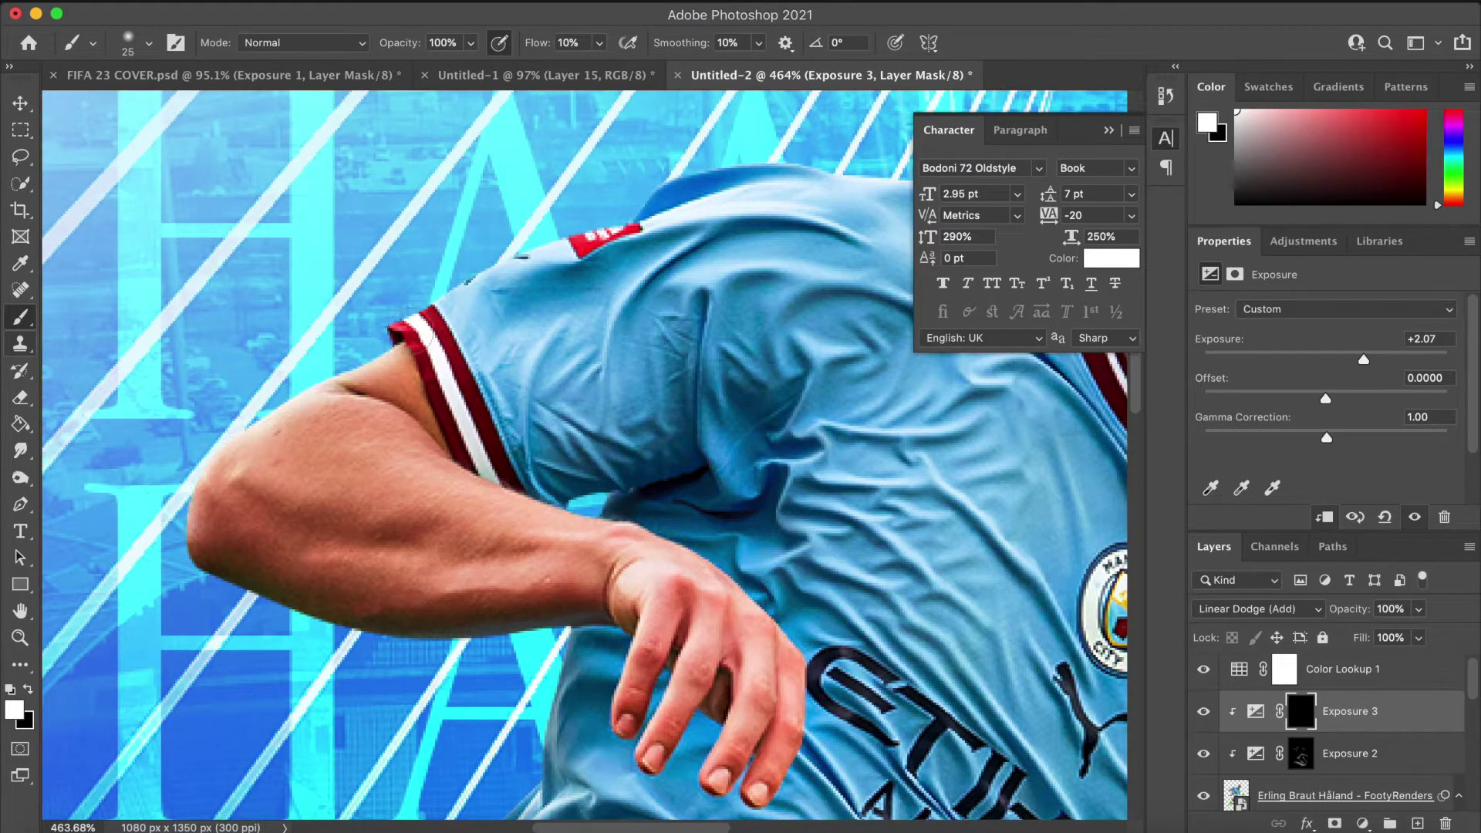
scroll(459, 266, "up", 2)
scroll(547, 276, "right", 2)
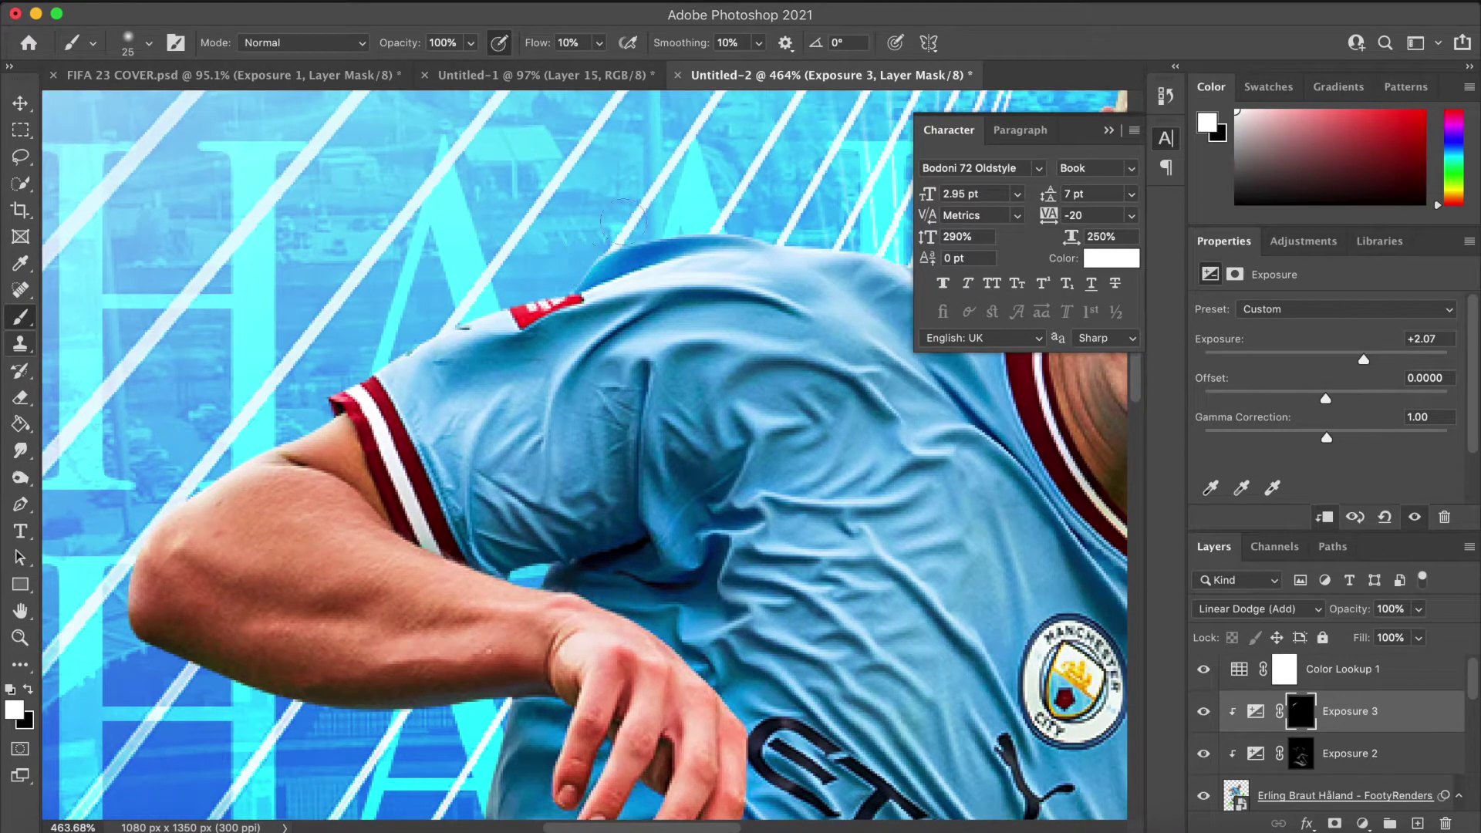
scroll(640, 229, "right", 1)
mouse_move(569, 294)
left_mouse_down()
mouse_move(649, 283)
mouse_move(785, 305)
left_mouse_up()
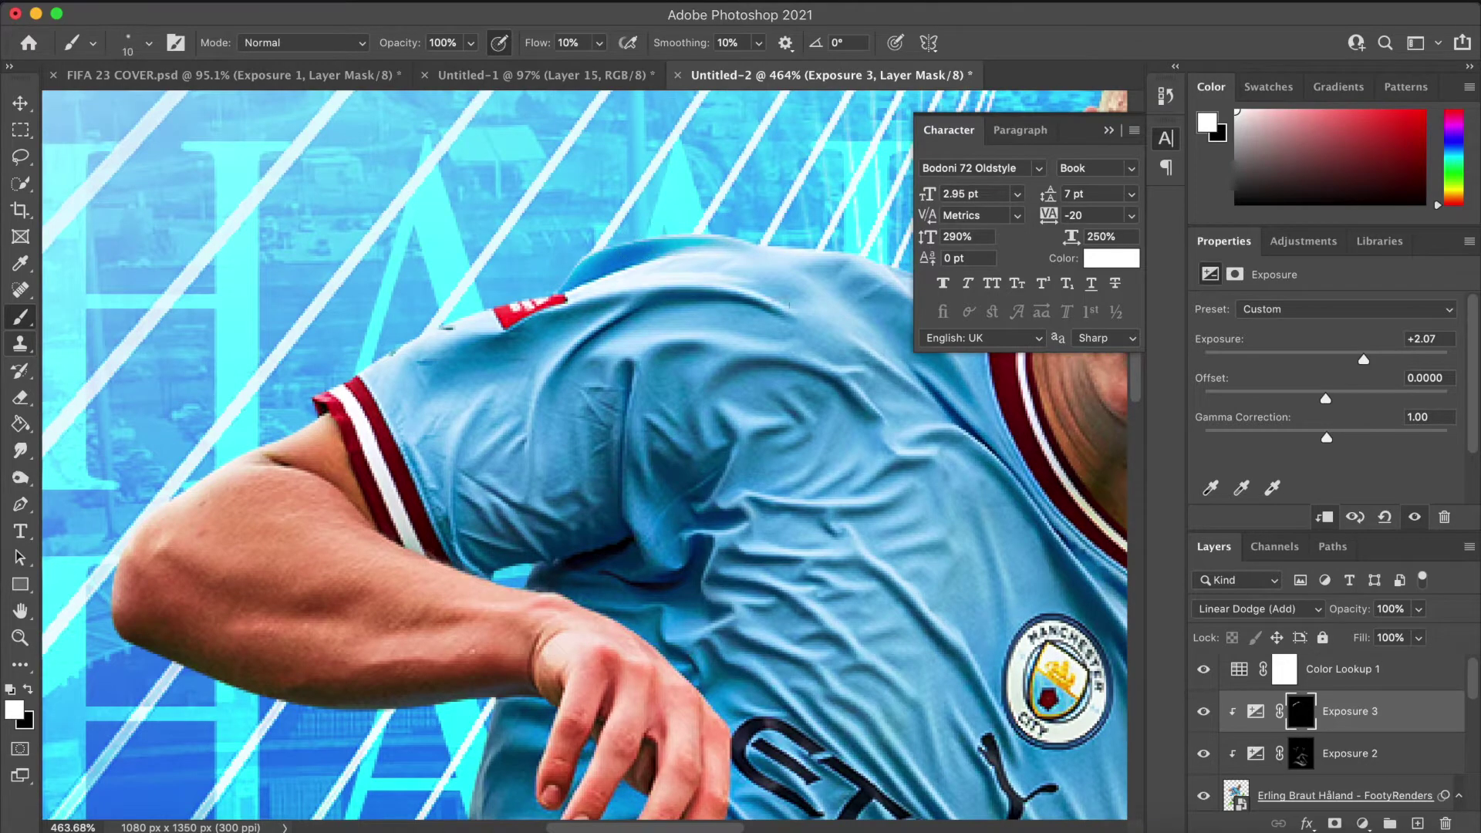
Step: Paint highlights along the top of the shoulder and the shirt beside the collar with a 10 px brush
scroll(427, 320, "up", 4)
scroll(402, 345, "right", 7)
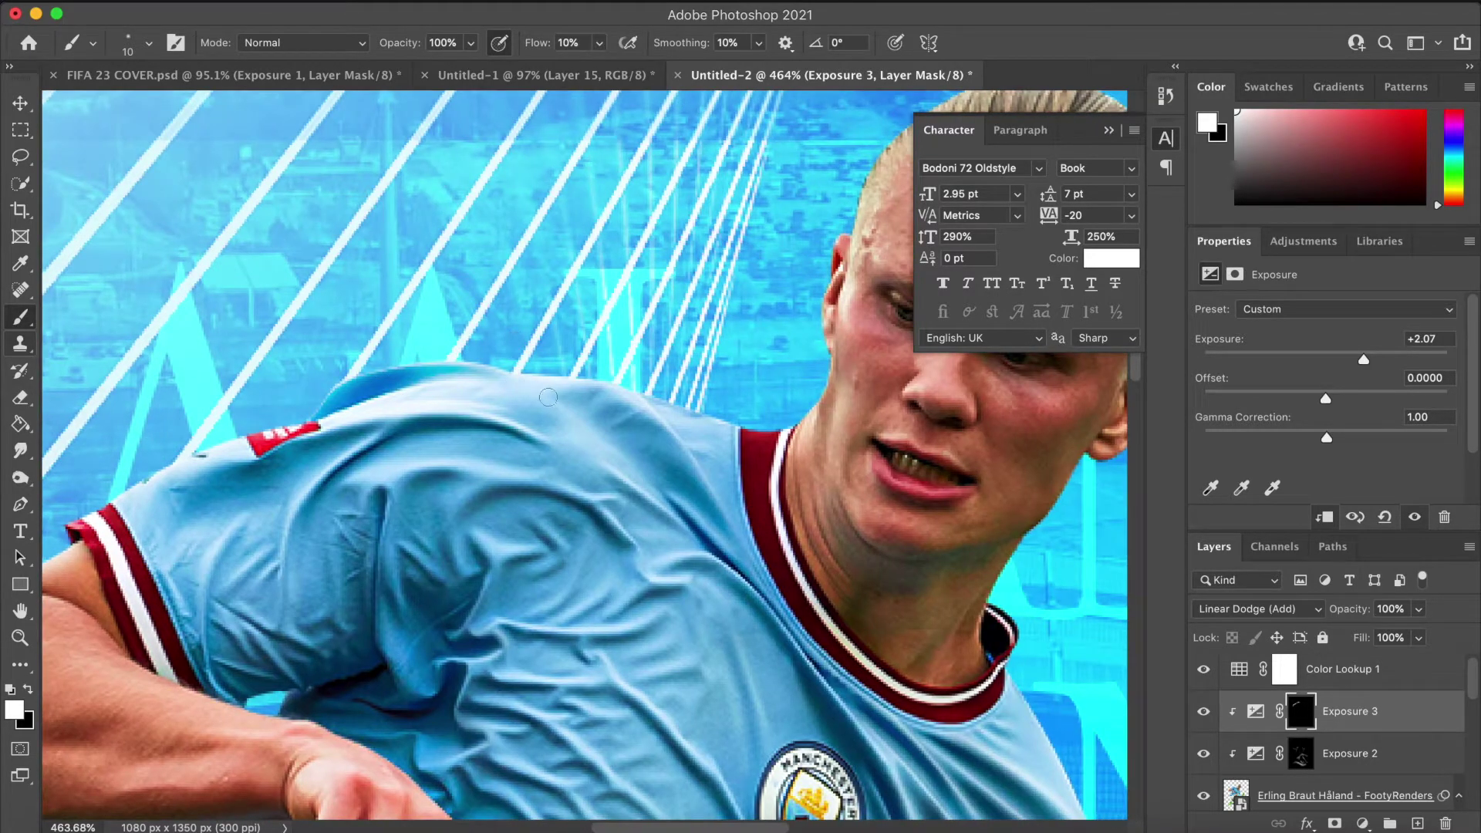
left_click_drag(515, 378, 599, 379)
left_click_drag(712, 479, 689, 425)
scroll(770, 438, "down", 8)
scroll(392, 367, "up", 10)
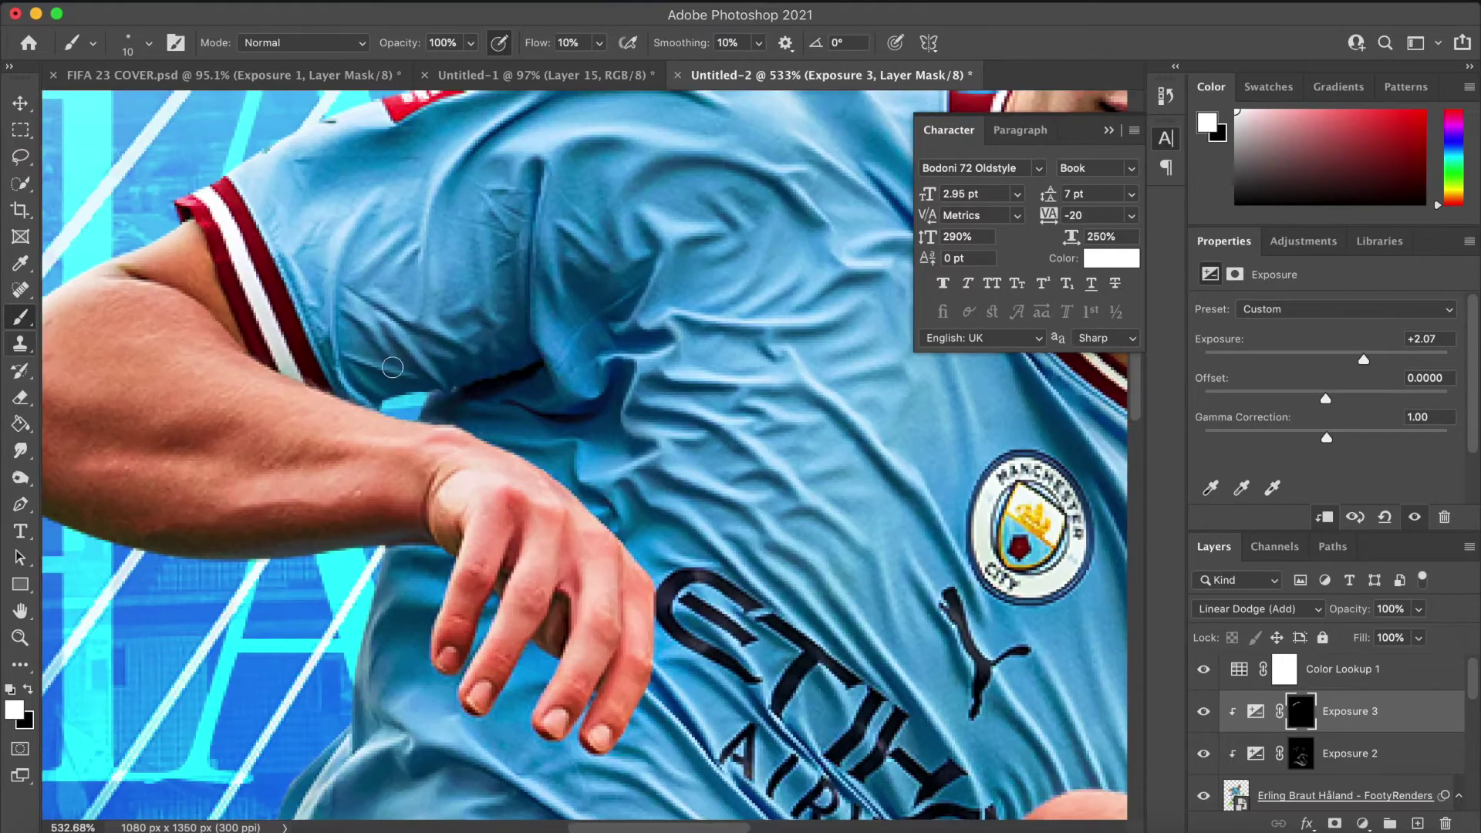
Step: Brush highlights across the bent forearm and the back of the hand
mouse_move(344, 409)
left_mouse_down()
mouse_move(503, 460)
mouse_move(612, 545)
left_mouse_up()
mouse_move(466, 463)
left_mouse_down()
mouse_move(341, 445)
mouse_move(267, 486)
left_mouse_up()
scroll(685, 510, "down", 8)
scroll(741, 486, "up", 8)
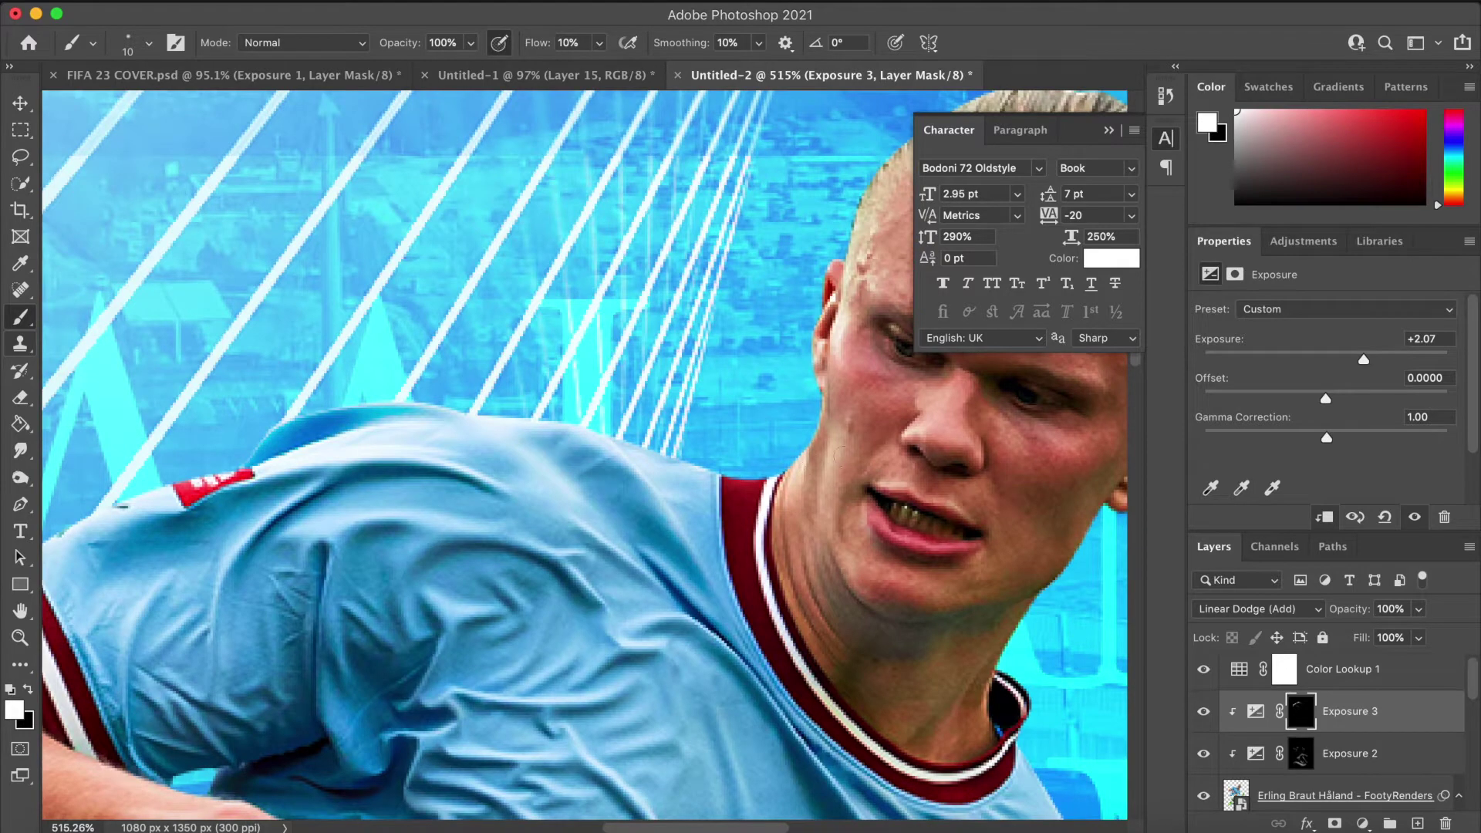
Step: Paint highlights around the player's face and hair on the upper Exposure mask, enlarging the brush to 25 px
left_click_drag(805, 427, 794, 503)
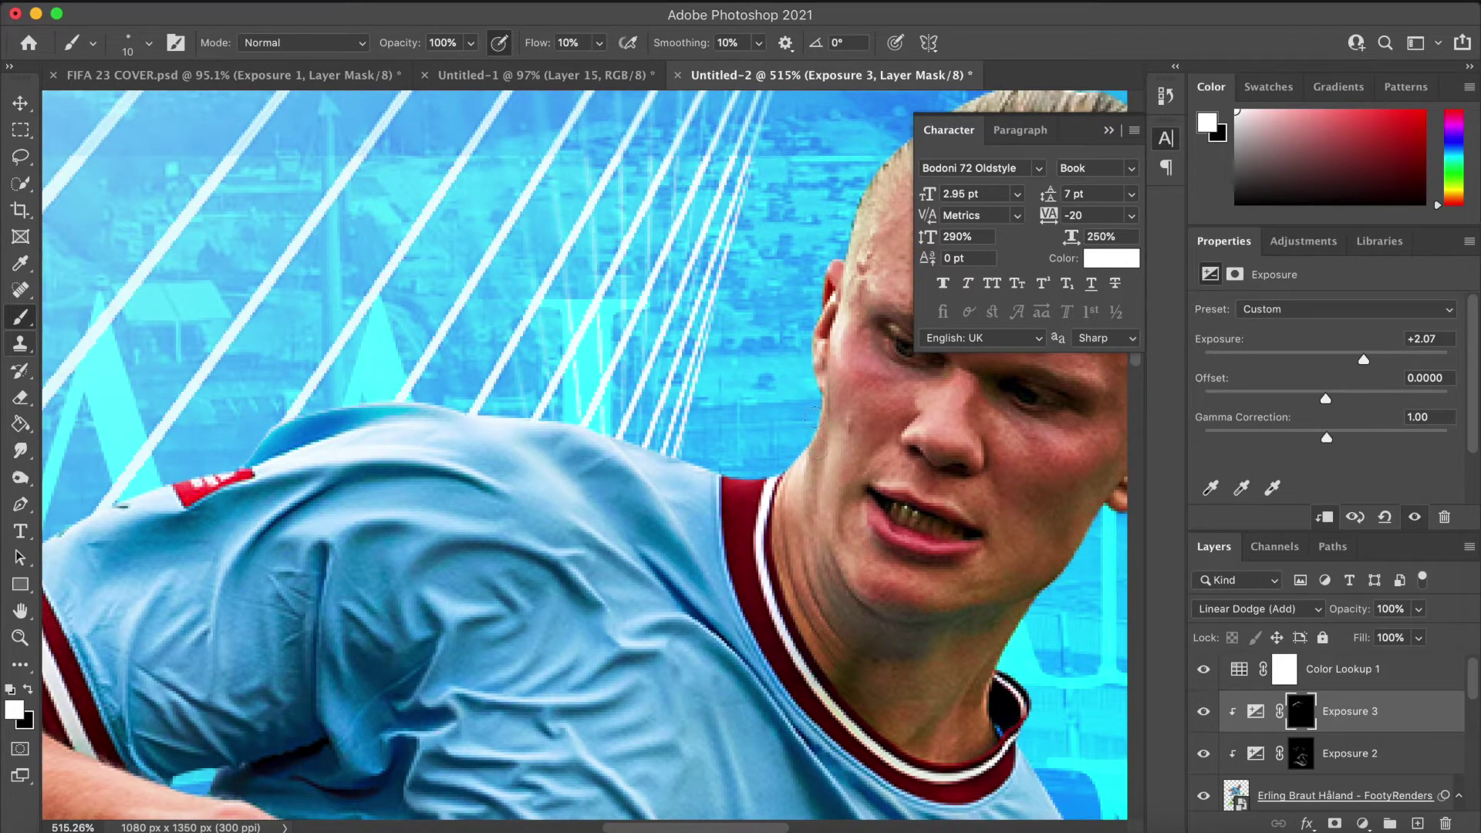
scroll(843, 221, "up", 5)
scroll(843, 222, "right", 5)
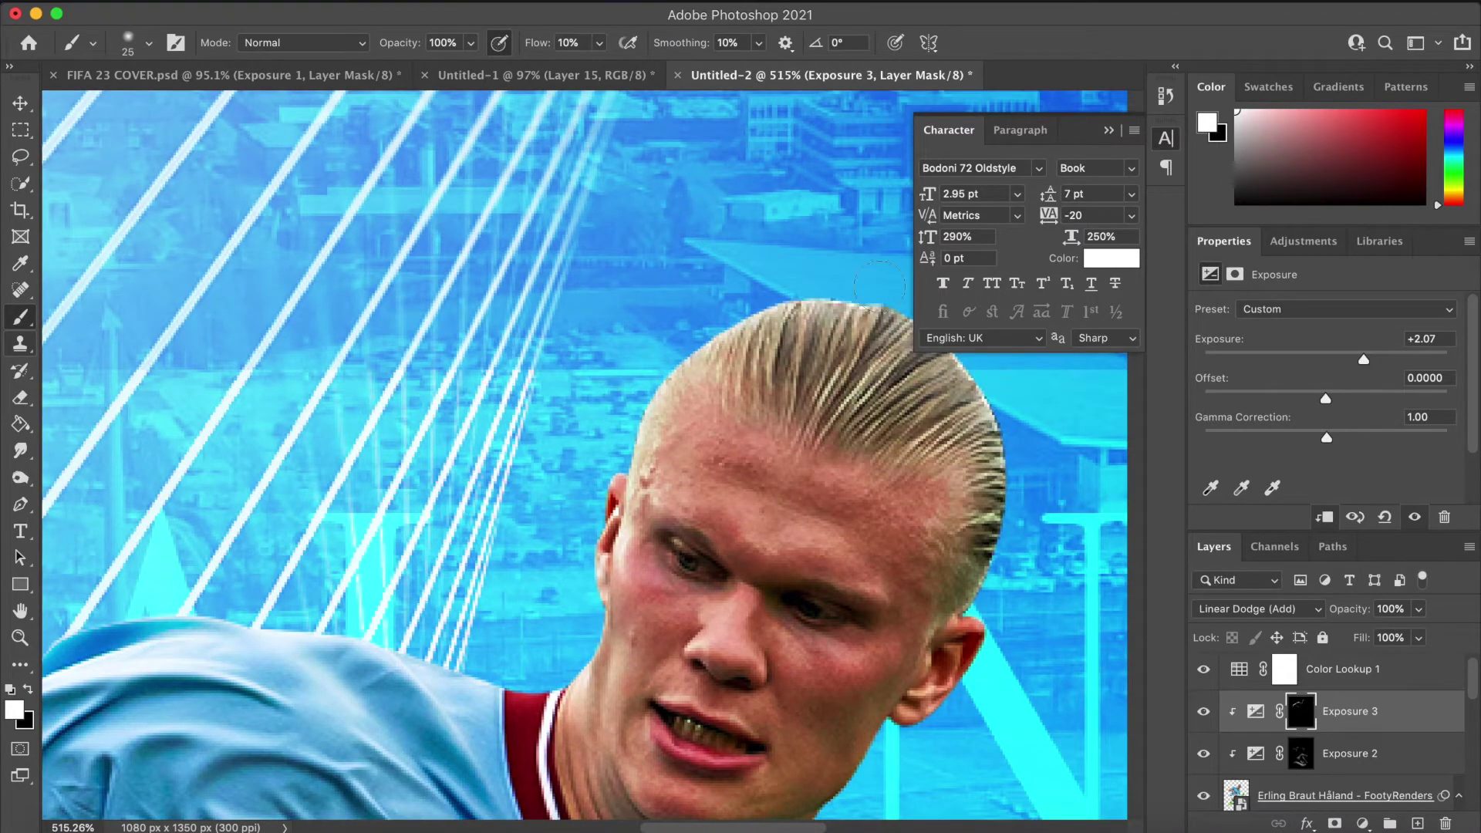
scroll(610, 408, "down", 10)
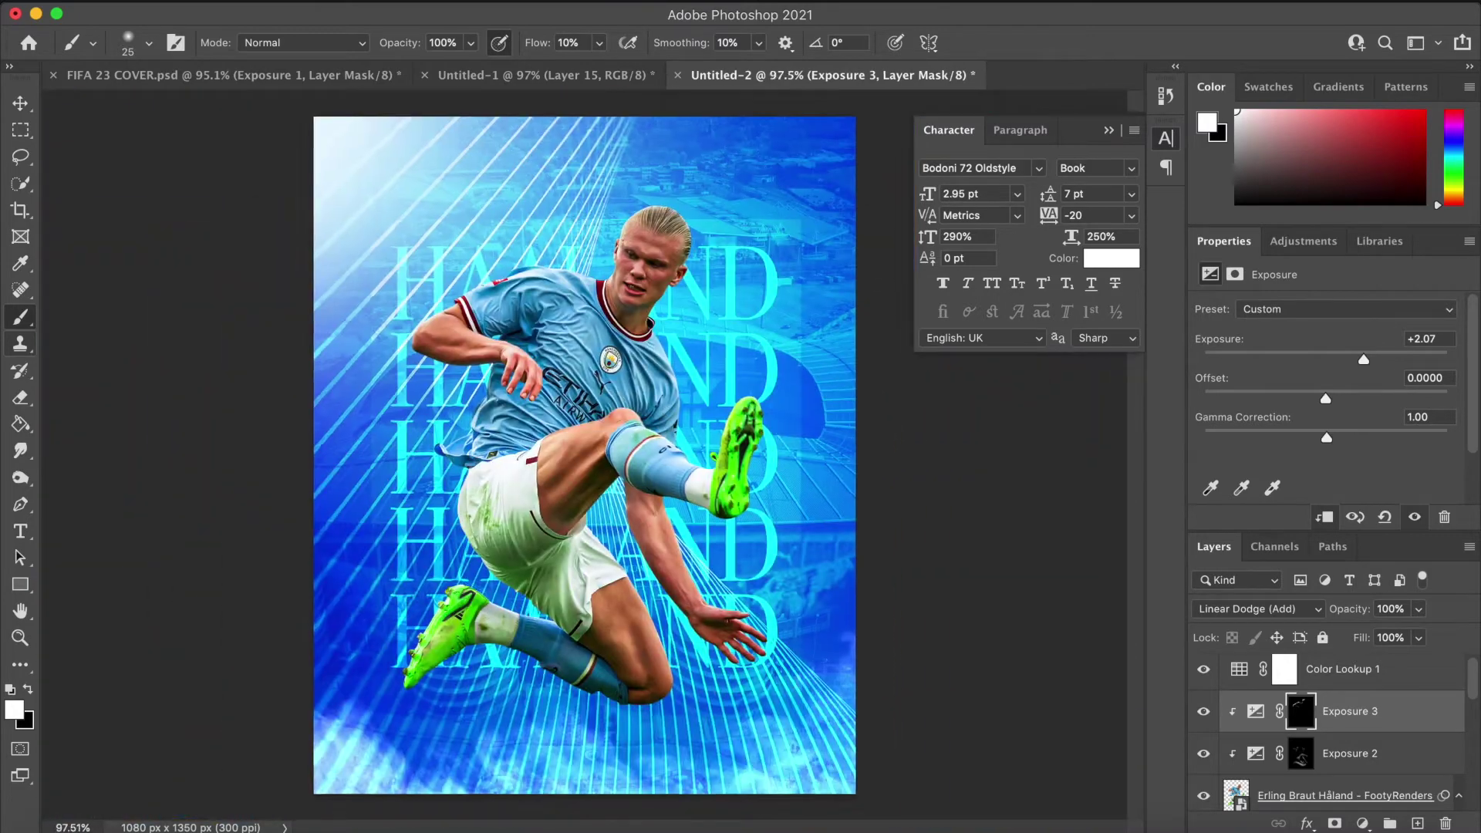
scroll(641, 339, "up", 10)
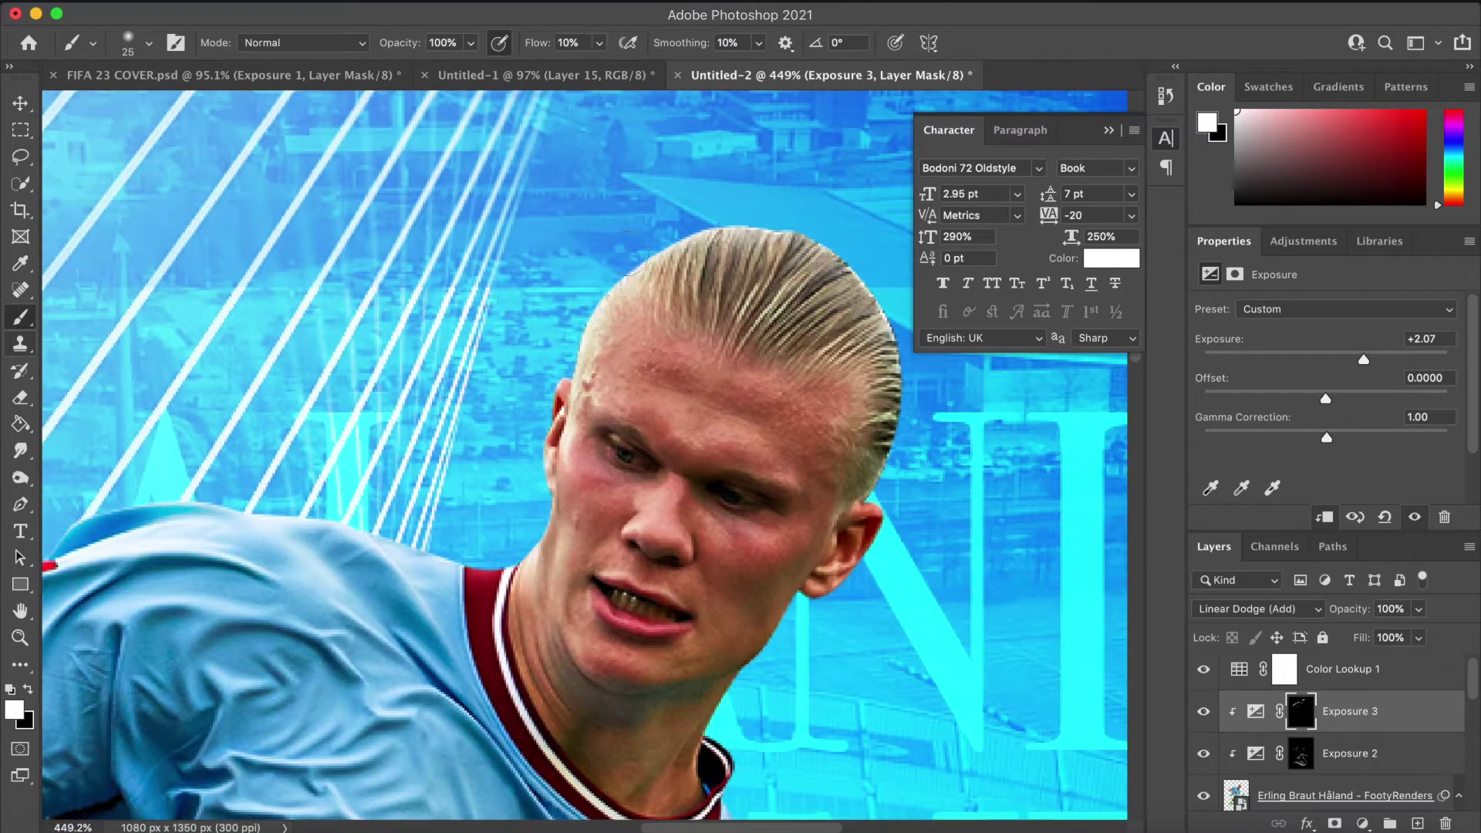
scroll(852, 244, "down", 8)
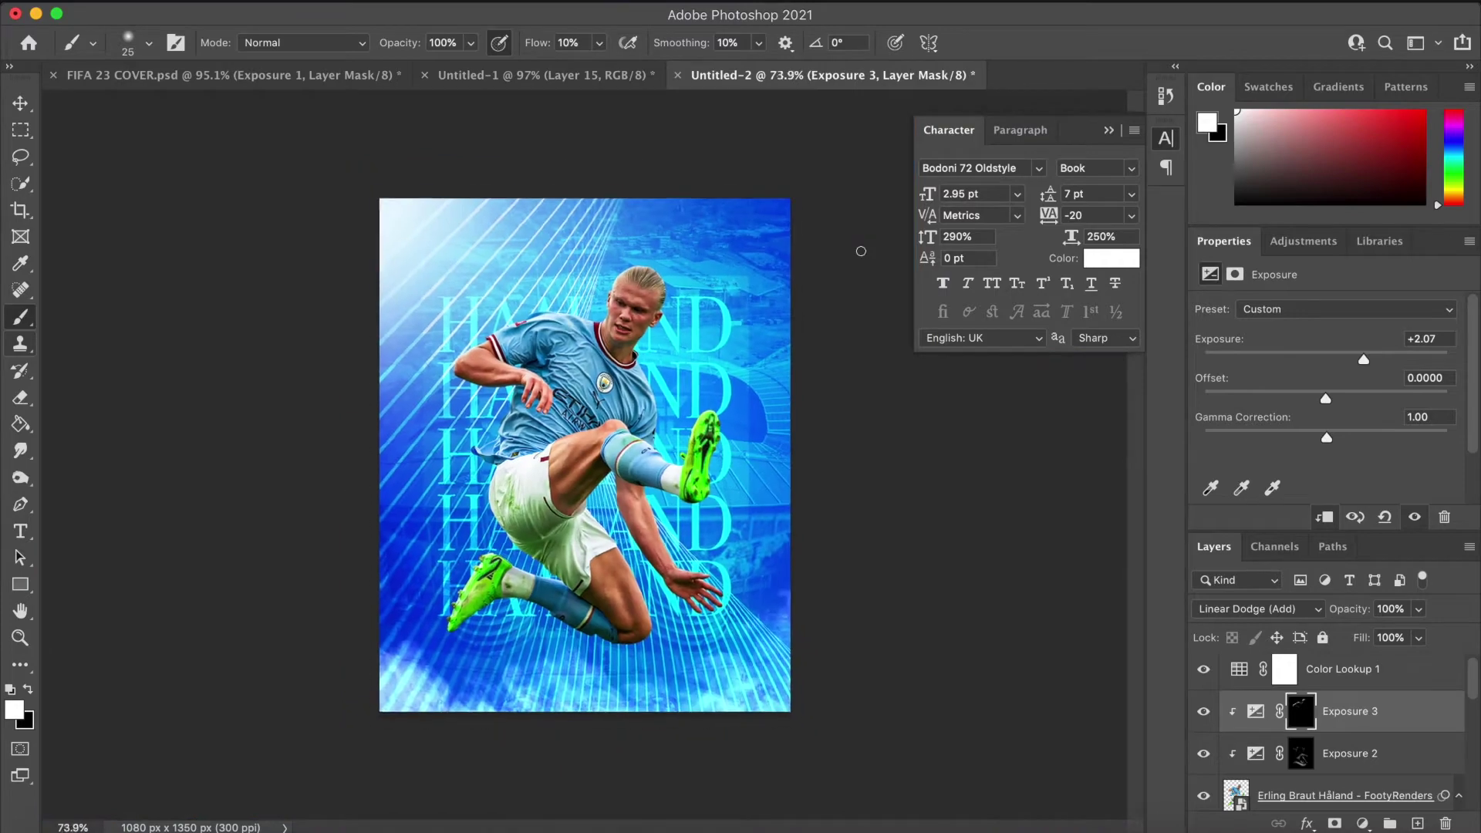
scroll(575, 269, "up", 6)
scroll(575, 268, "up", 1)
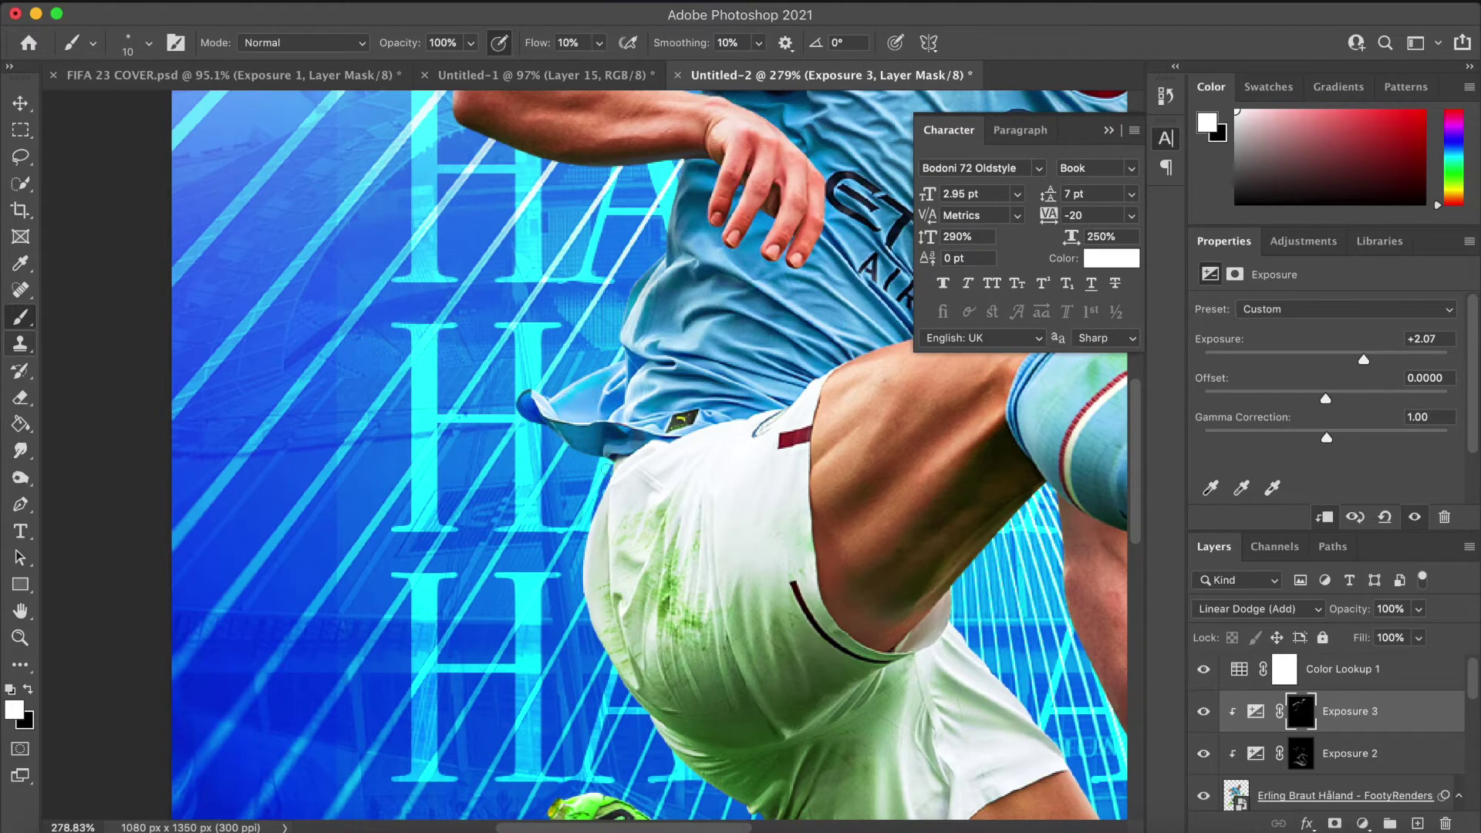
Step: Brush highlights over the shorts and the trailing leg with a 30 px brush
scroll(631, 742, "down", 5)
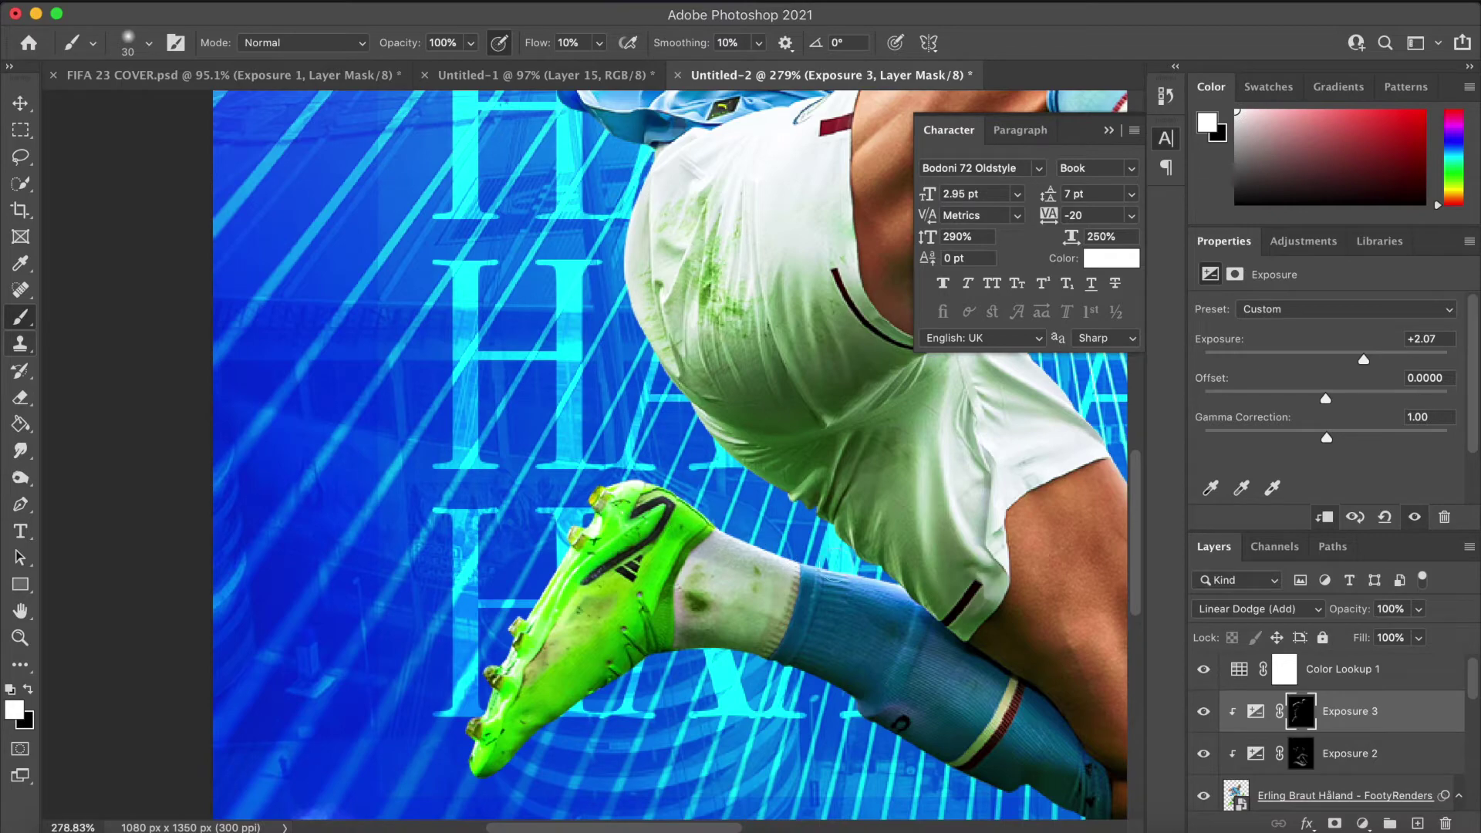
scroll(656, 471, "down", 6)
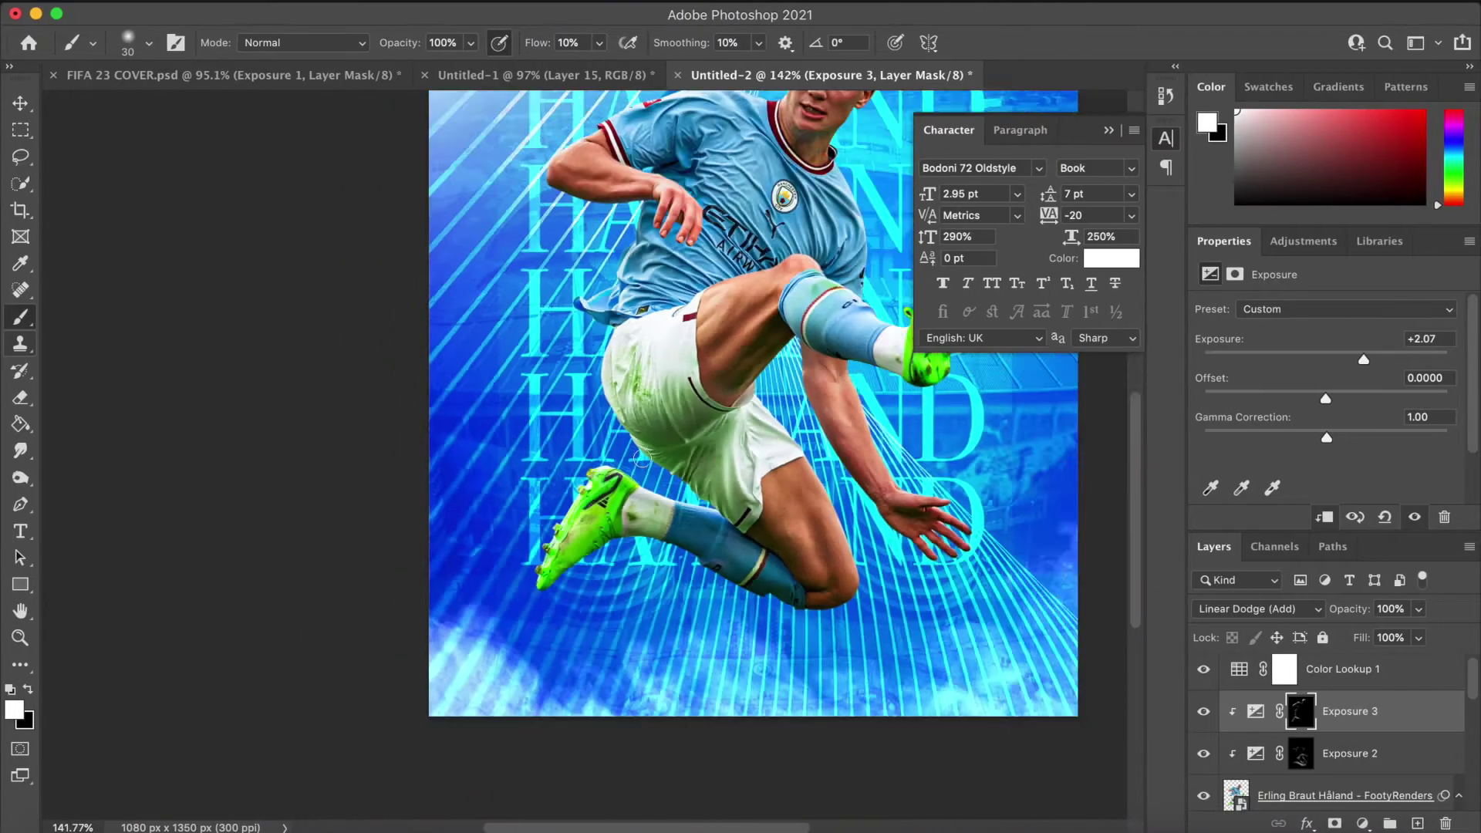
scroll(603, 448, "up", 6)
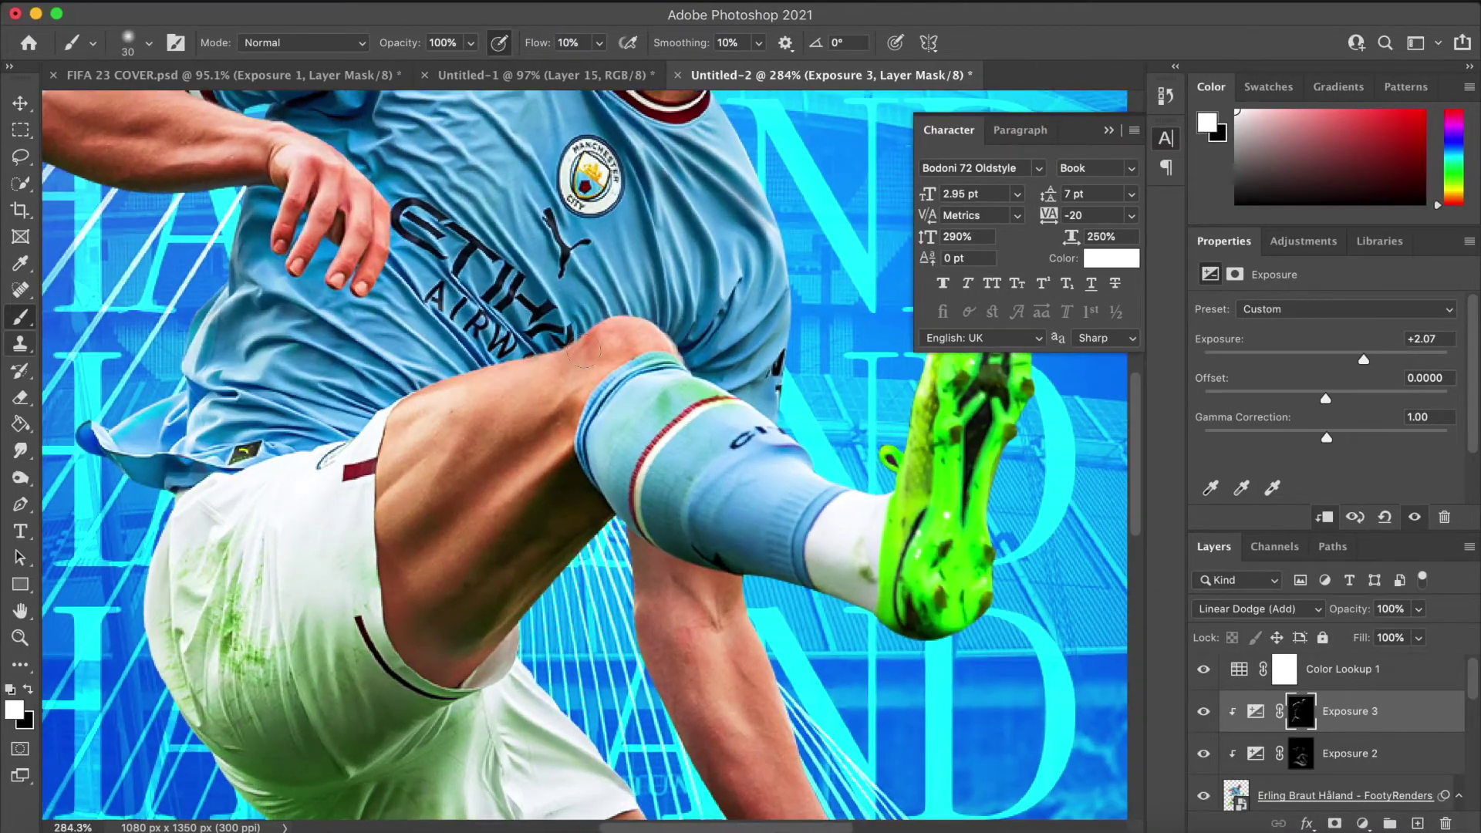
Step: Brush highlights along the raised sock, boot and nearby shirt edge, varying the brush between 15 and 30 px
left_click_drag(726, 401, 752, 426)
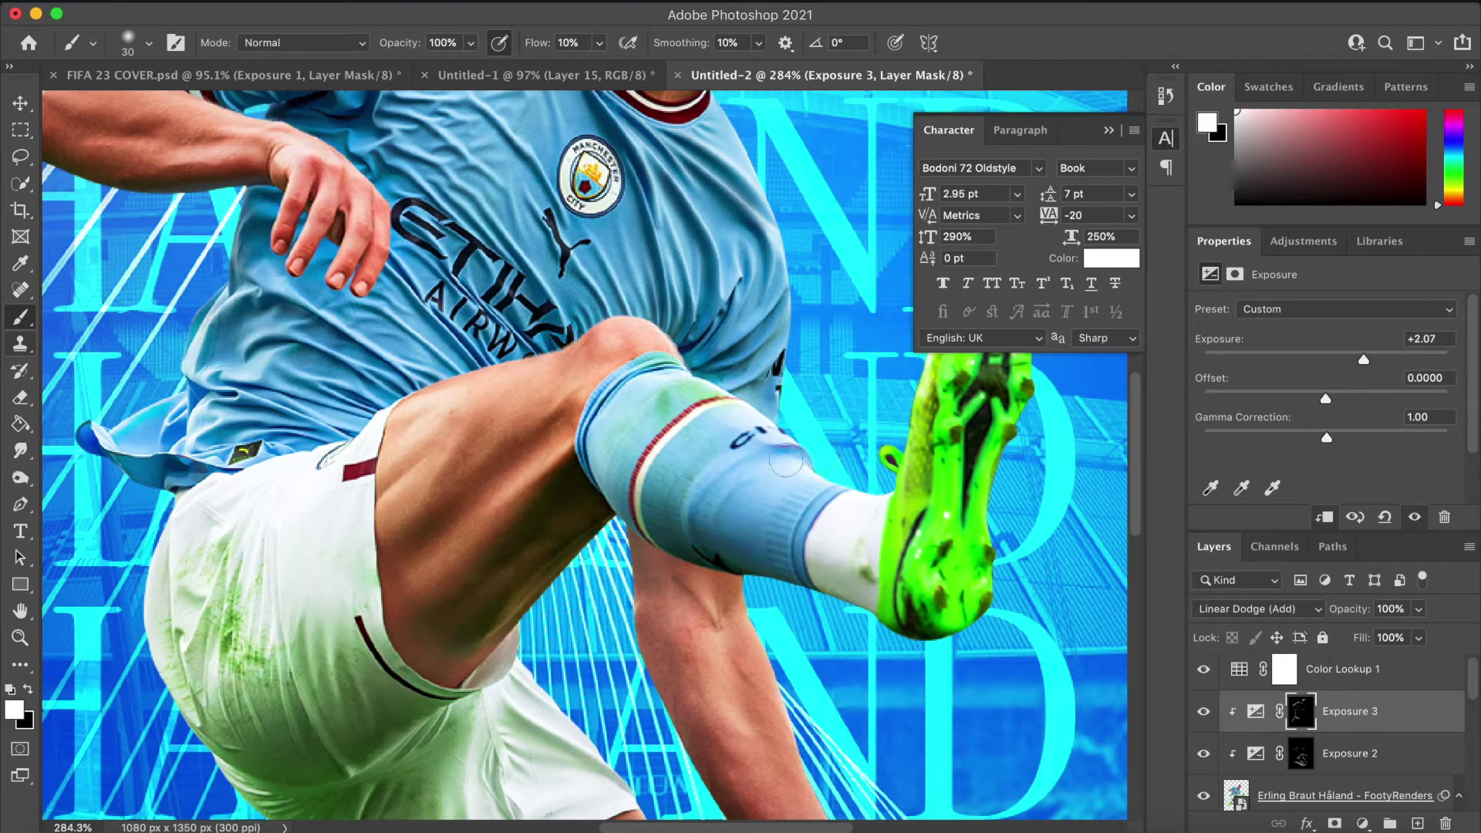
scroll(904, 423, "up", 3)
scroll(864, 444, "right", 3)
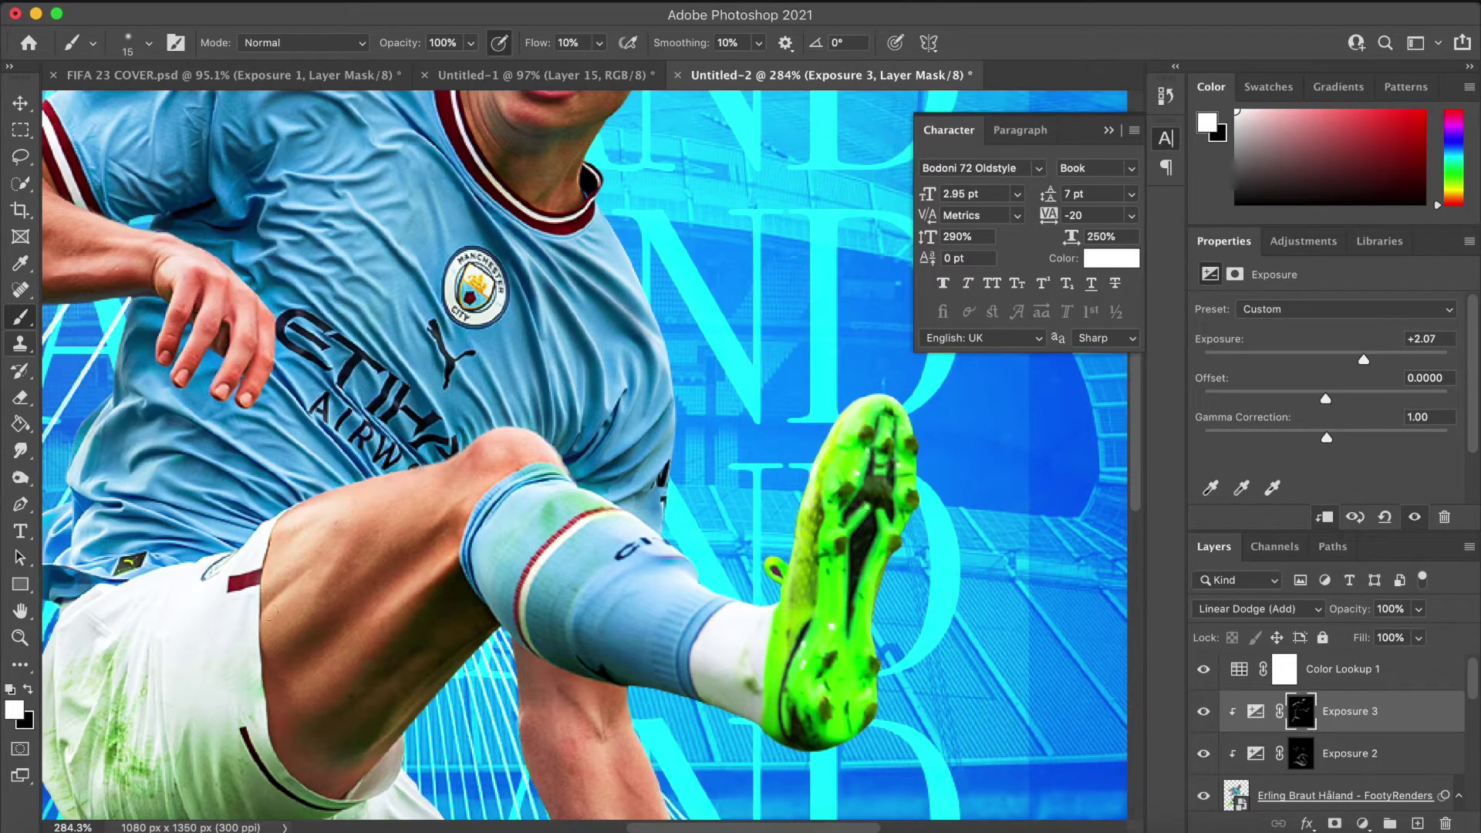
key("bracketright")
key("super+0")
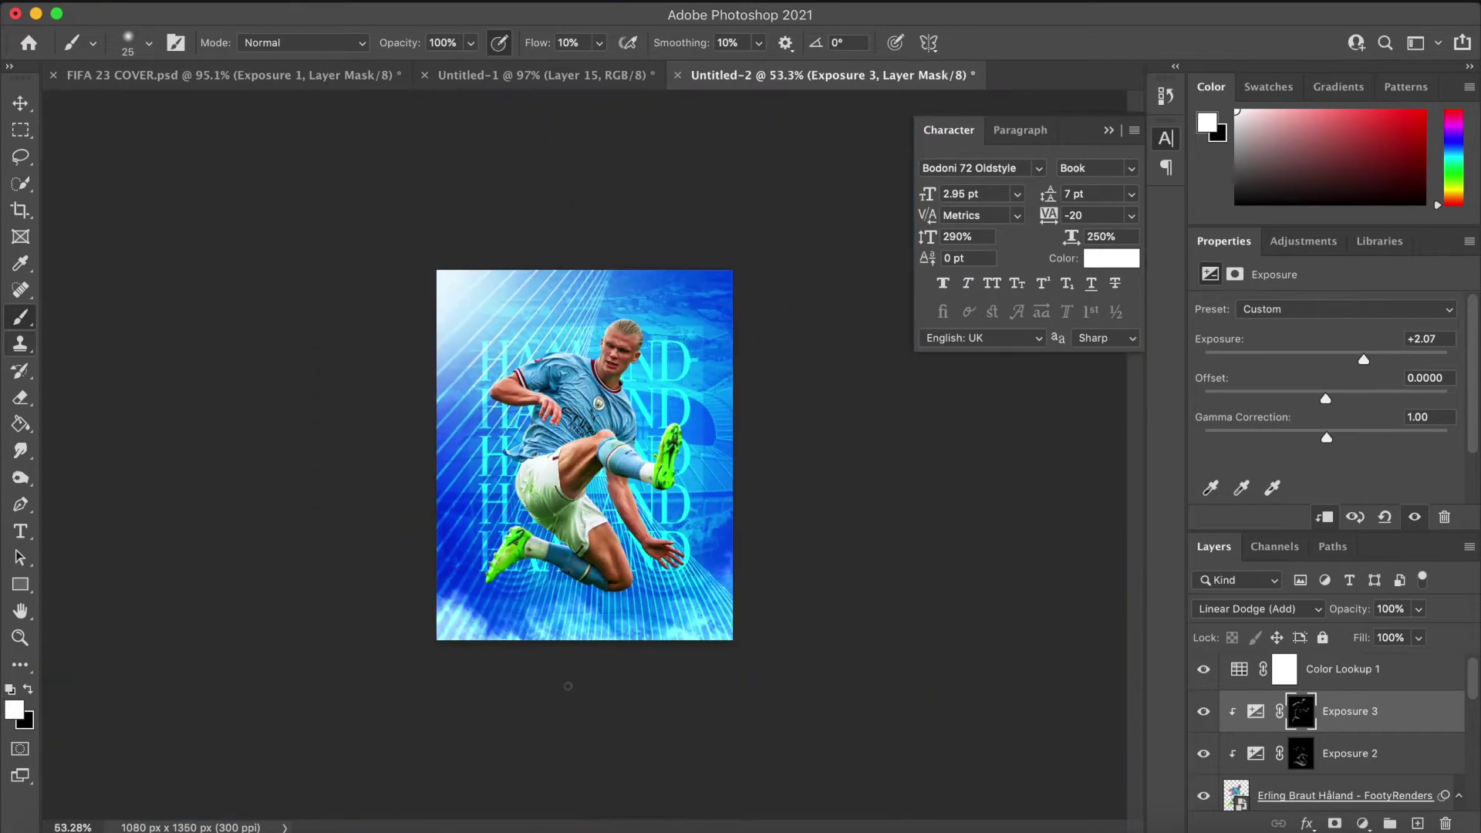
key("super+space")
left_click_drag(568, 687, 568, 687)
key("super+0")
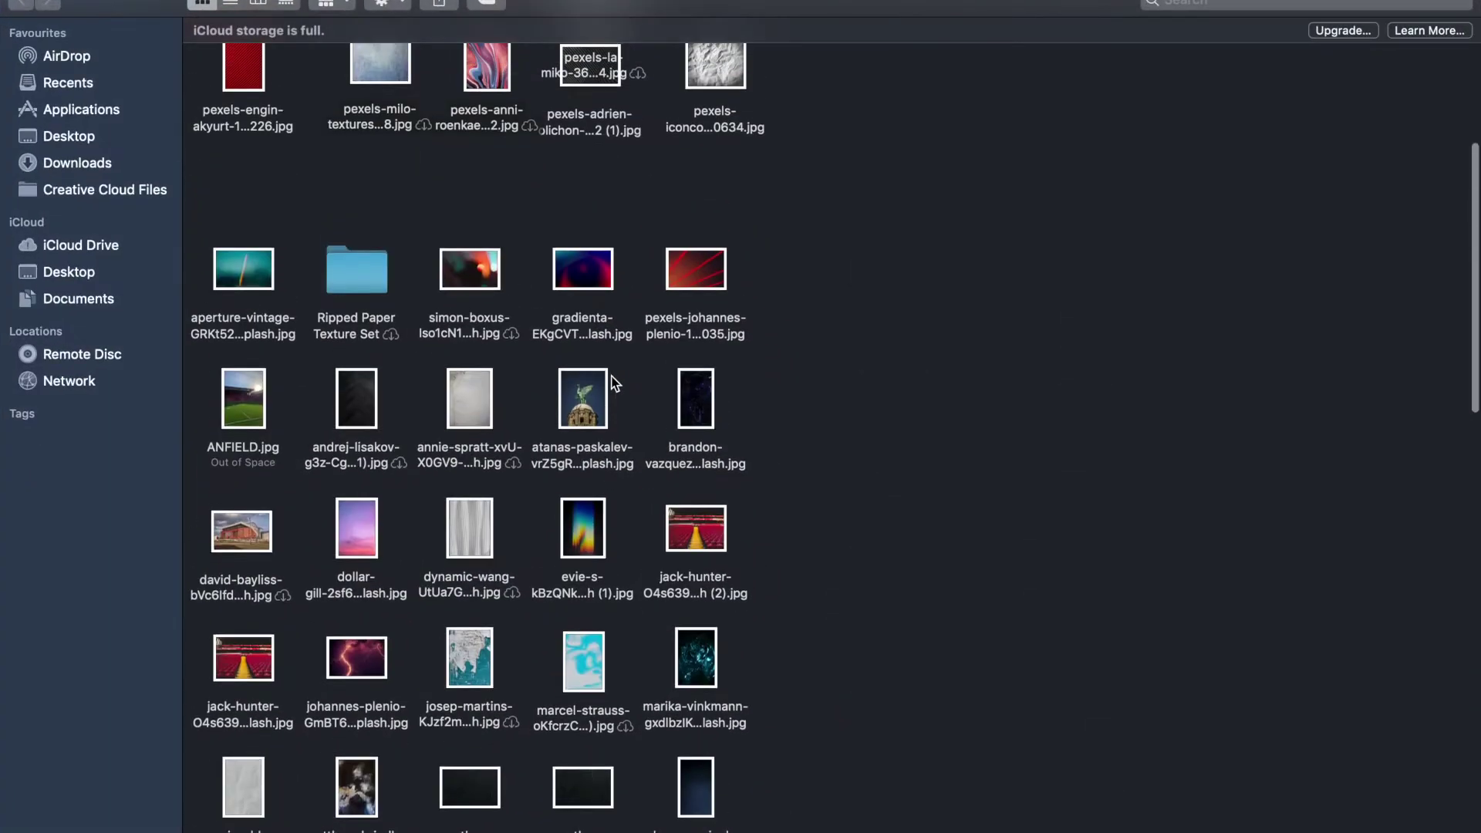
Step: Place the marcel-strauss turquoise halftone image from the Finder into the poster and scale it to the full canvas width
scroll(615, 383, "down", 3)
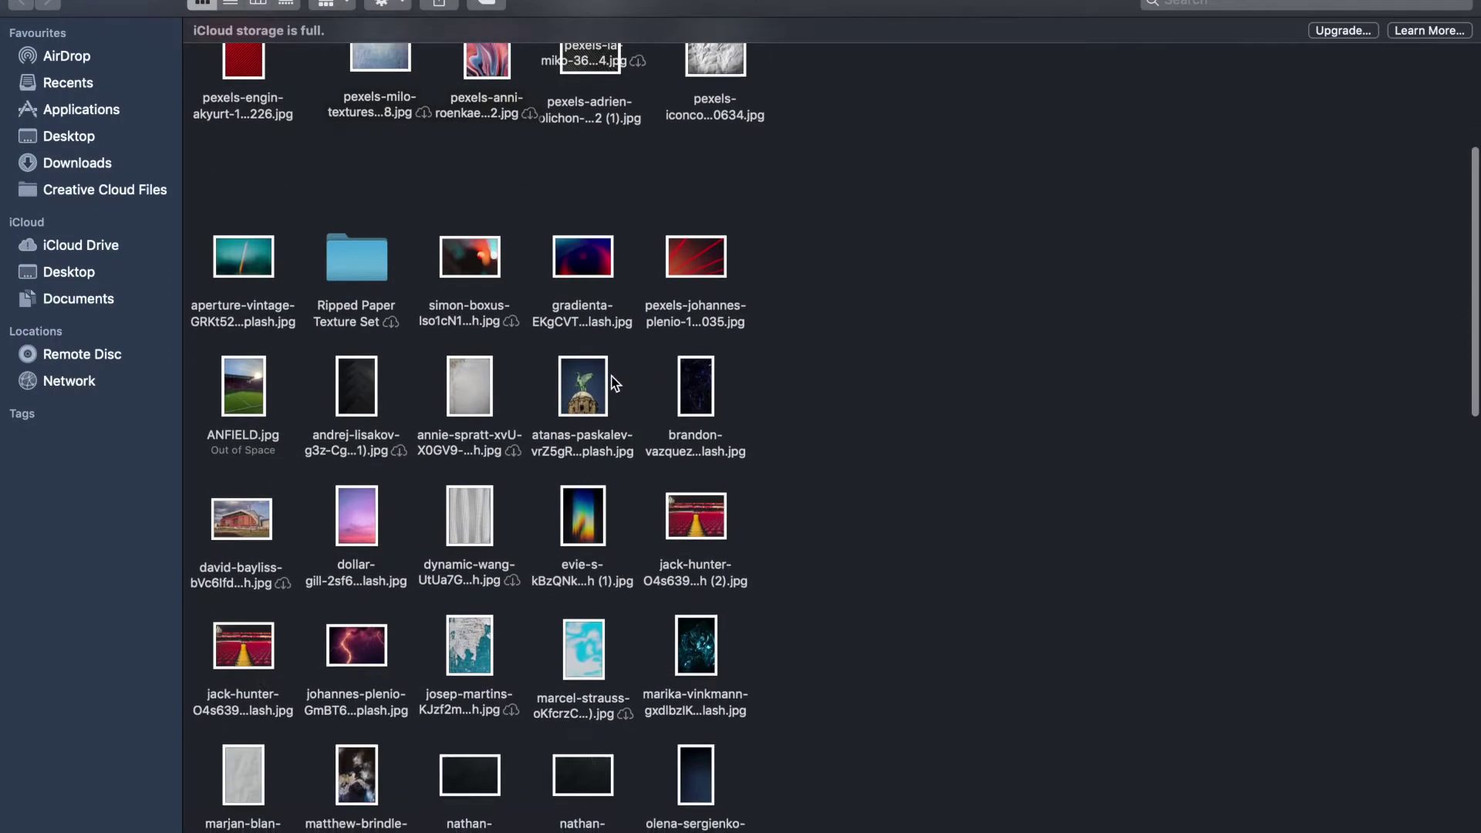
scroll(615, 383, "up", 5)
scroll(615, 384, "down", 3)
left_click(584, 711)
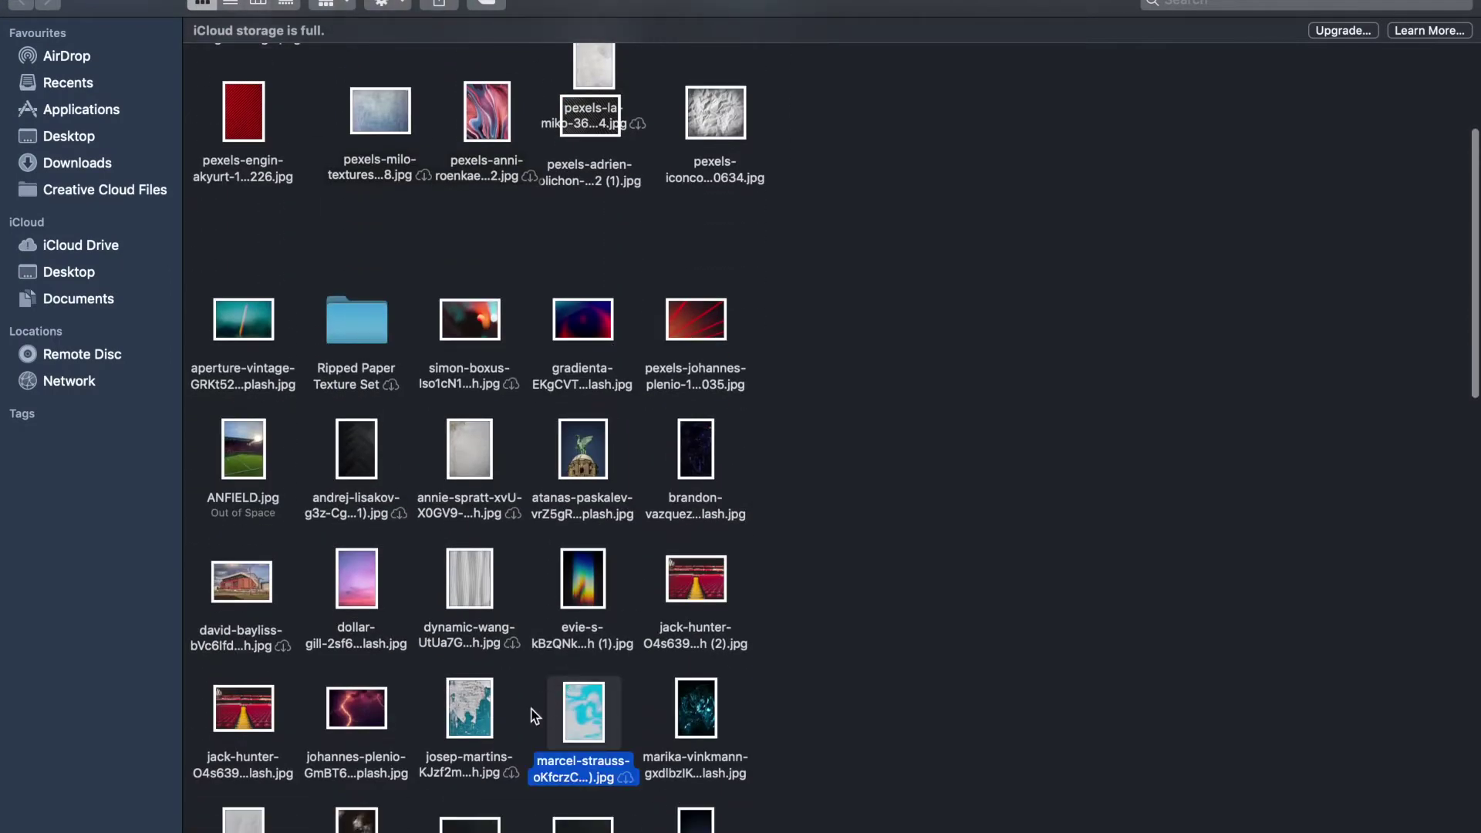
left_click_drag(584, 710, 324, 430)
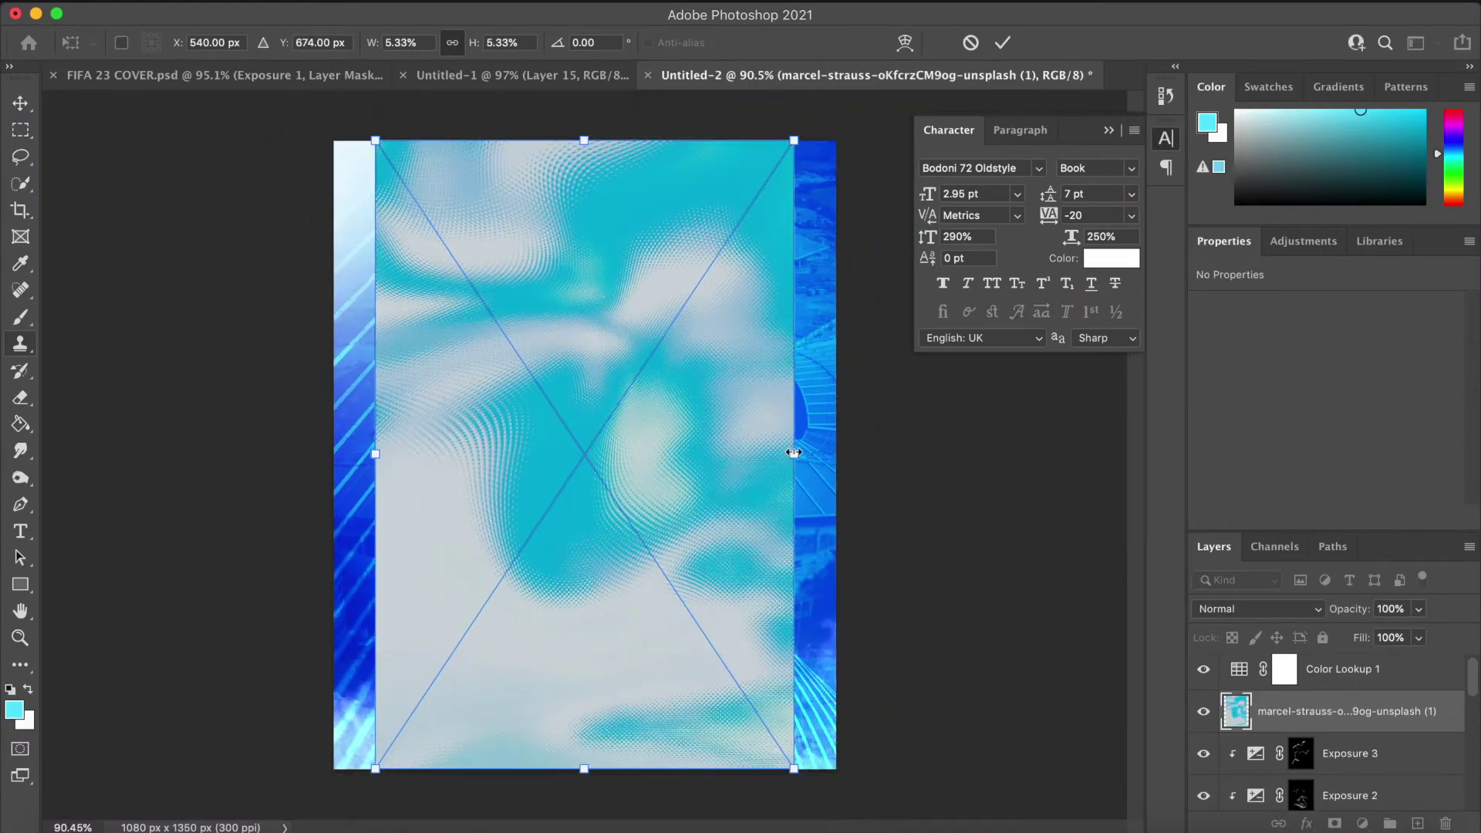
left_click_drag(794, 454, 839, 454)
key("Return")
Step: Move the halftone texture layer below the player, directly above Exposure 1, and set its blend mode to Divide
mouse_move(1333, 720)
left_mouse_down()
mouse_move(1321, 814)
mouse_move(1302, 729)
left_mouse_up()
left_click(1274, 608)
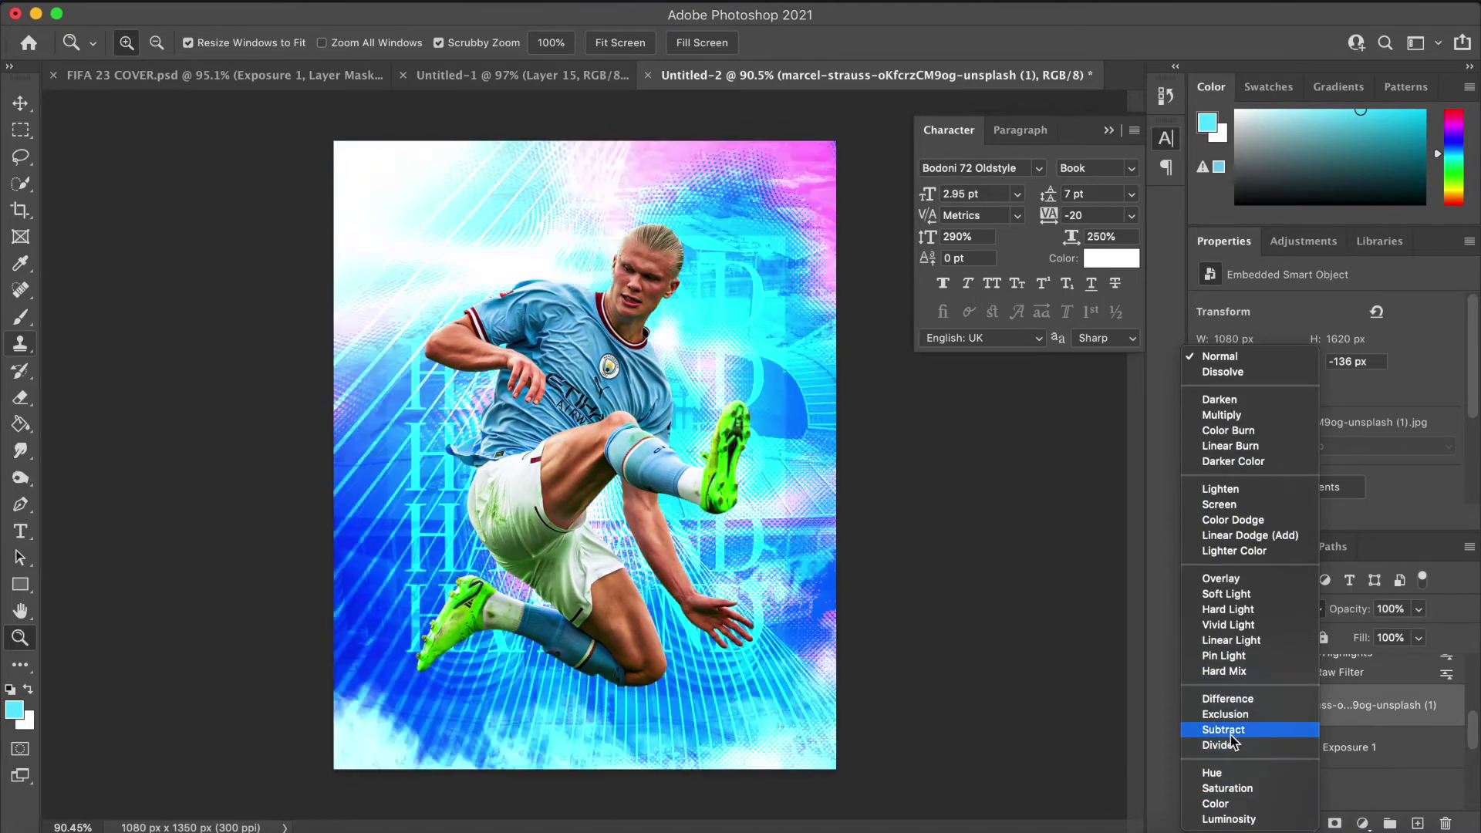
left_click(1233, 754)
Step: Set the halftone texture layer's opacity to 90%, comparing the poster with and without the texture
mouse_move(1366, 611)
left_mouse_down()
mouse_move(1335, 615)
mouse_move(1349, 622)
left_mouse_up()
left_click(1206, 708)
left_click(1205, 708)
scroll(831, 526, "down", 8)
scroll(830, 525, "up", 10)
left_click_drag(1346, 610, 1365, 611)
scroll(920, 536, "down", 9)
scroll(921, 535, "up", 6)
left_click_drag(981, 548, 980, 548)
Step: Select the player layer, activate the Burn tool with range Shadows and 15% exposure, and rasterize the smart object
scroll(979, 549, "up", 10)
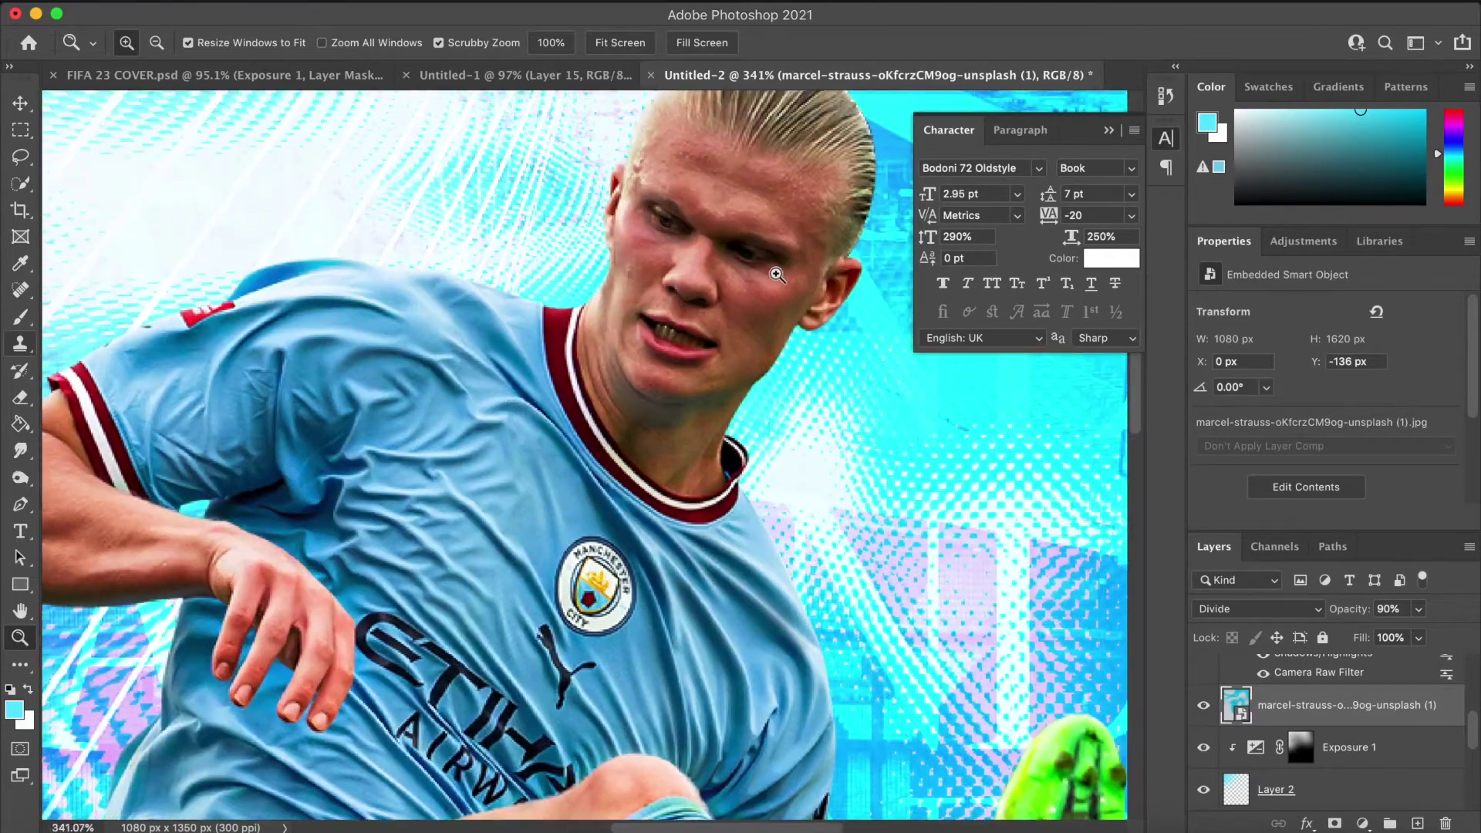
left_click(777, 274)
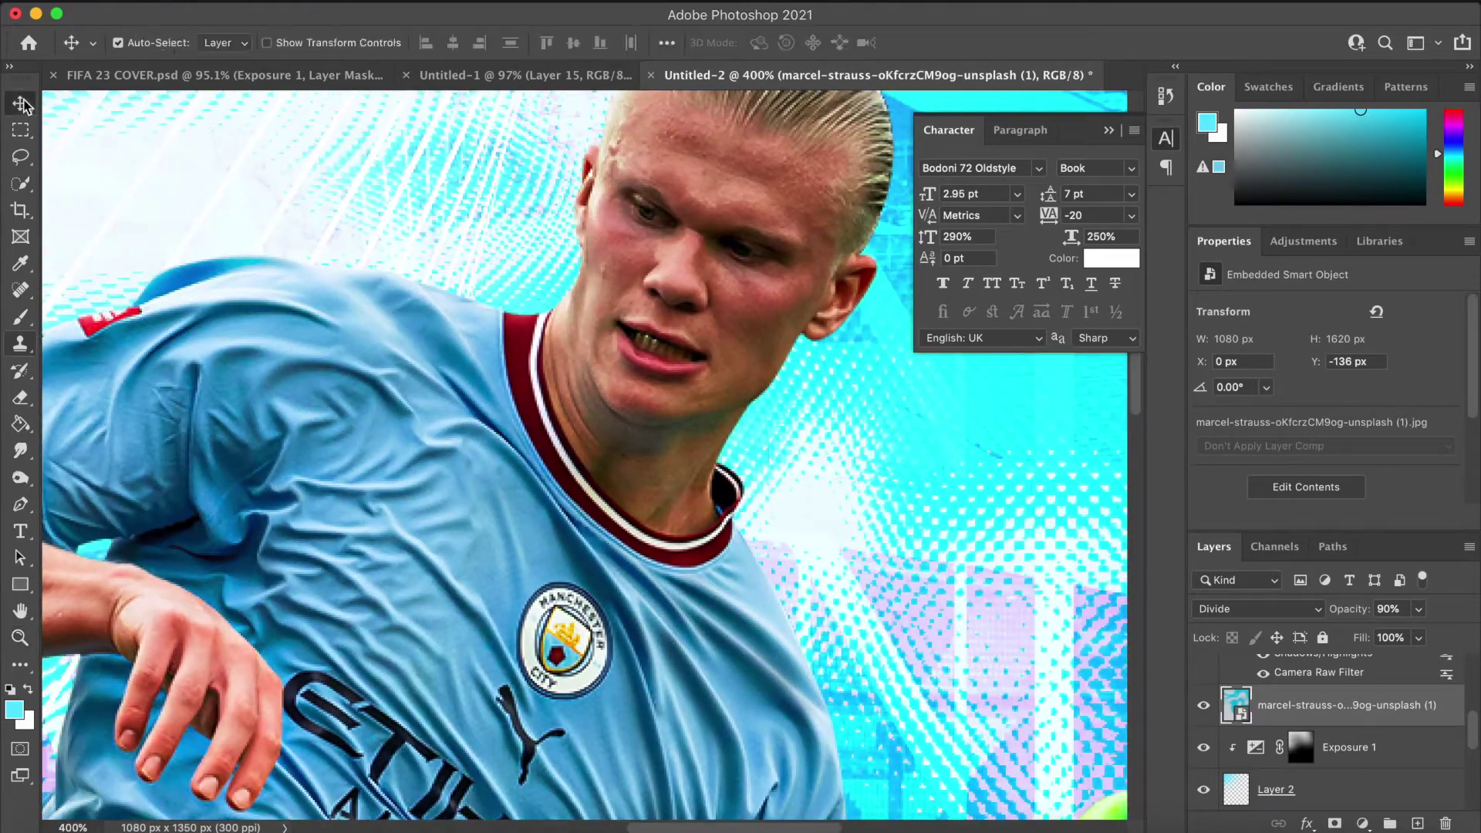
left_click(21, 104)
left_click(147, 351)
left_click(21, 478)
scroll(284, 459, "up", 1)
left_click(283, 459)
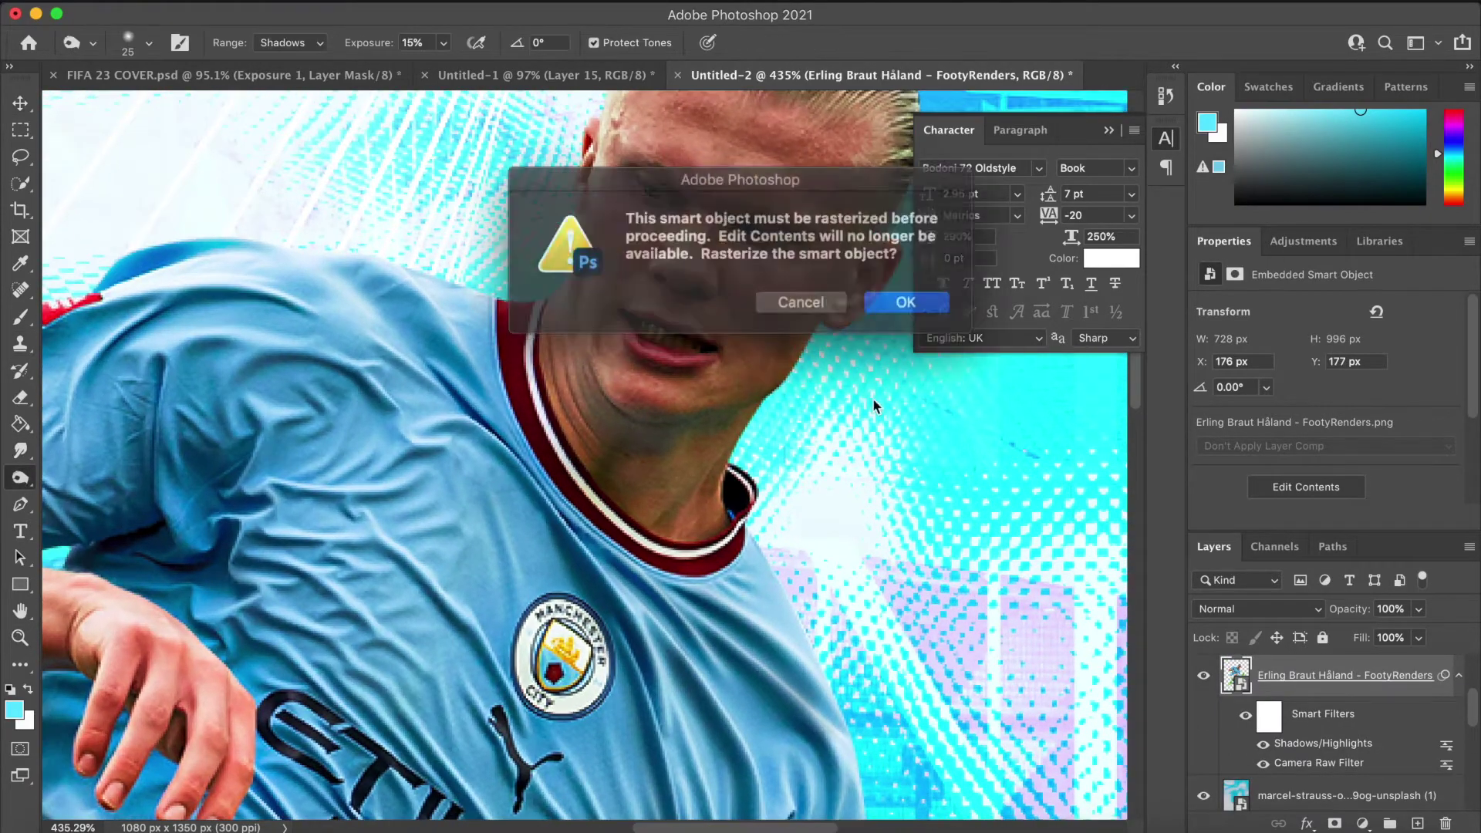
left_click(925, 308)
scroll(758, 325, "right", 2)
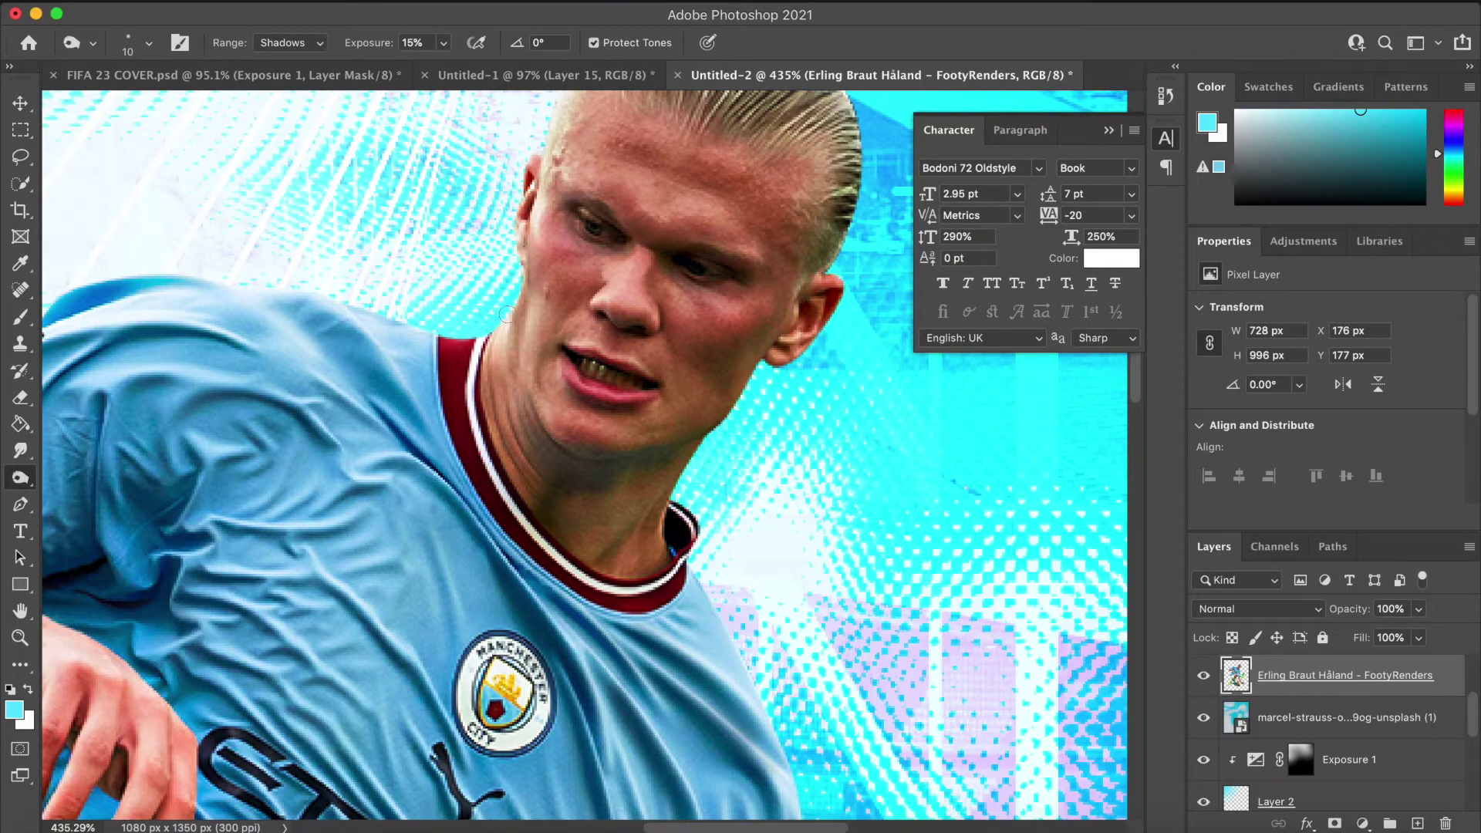
Step: Burn the shadows on the shirt and the bent arm with a 25 px brush
scroll(507, 315, "down", 5)
scroll(507, 315, "up", 3)
scroll(351, 367, "left", 4)
scroll(351, 367, "down", 3)
key("bracketright")
key("bracketright")
key("bracketright")
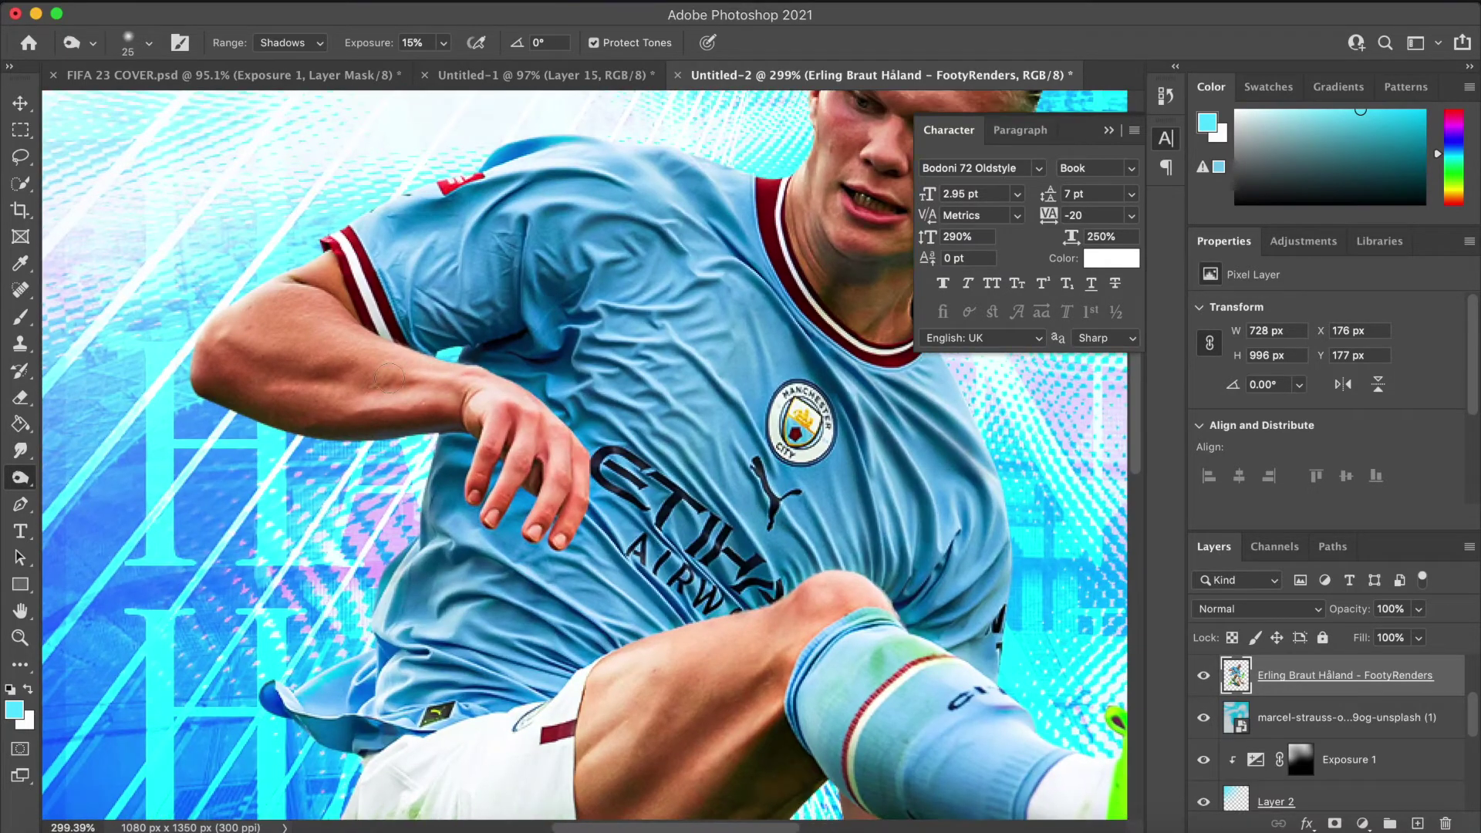
Step: Burn the shadows on the thighs, shorts, lower arm and trailing leg
scroll(445, 417, "down", 5)
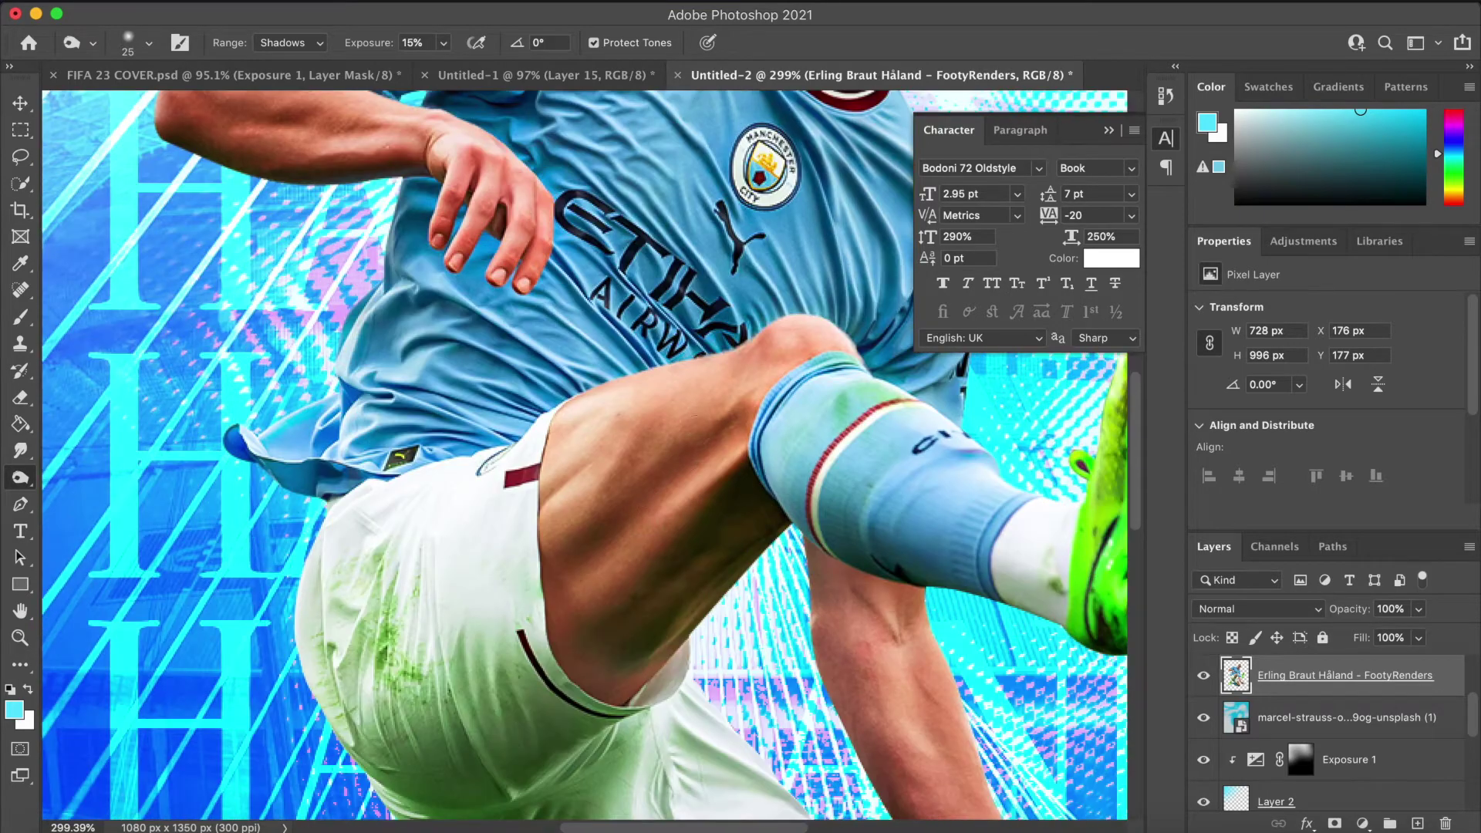
scroll(705, 577, "down", 5)
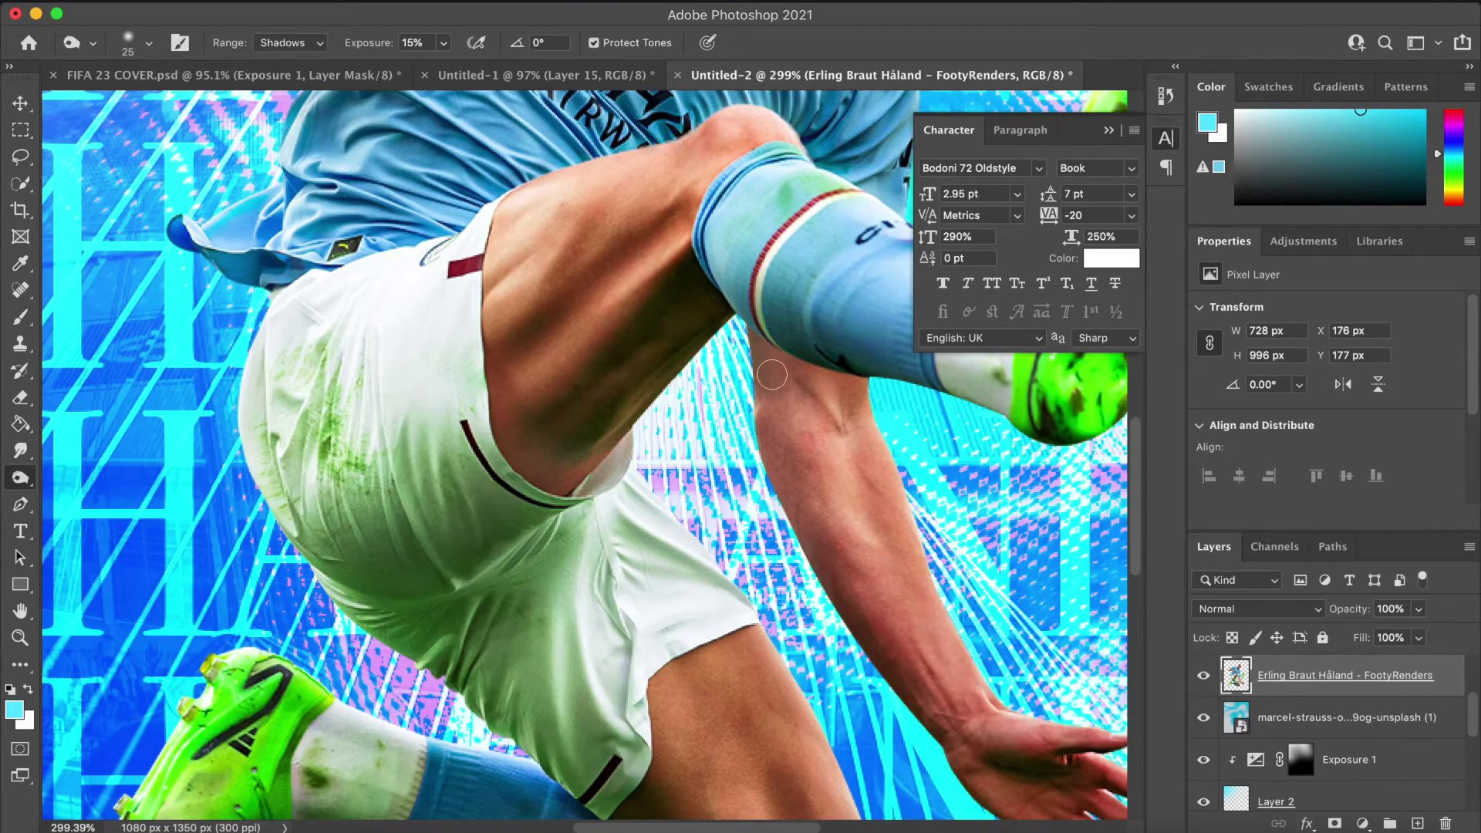
scroll(872, 643, "down", 5)
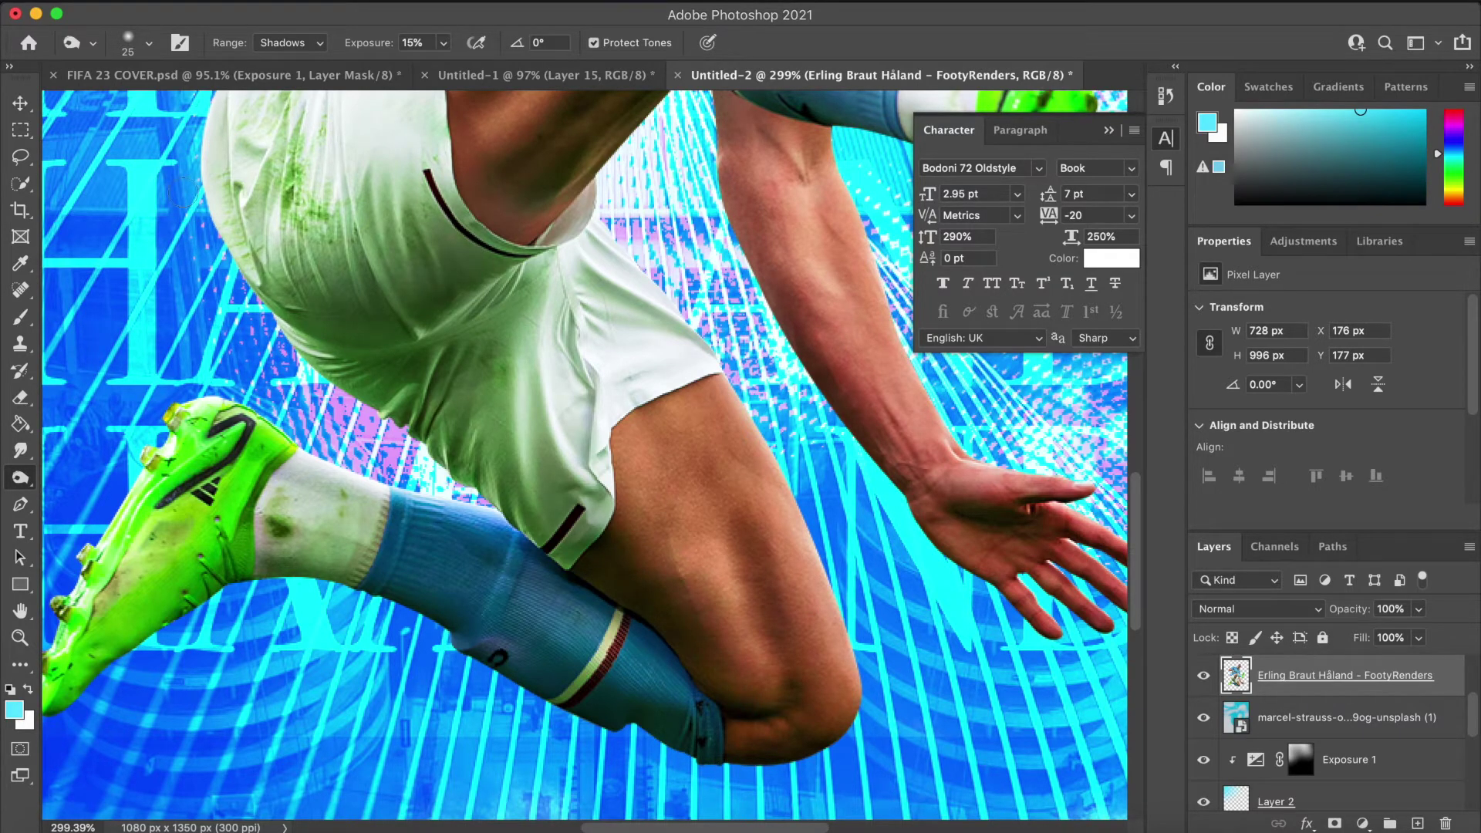
scroll(183, 193, "down", 10)
scroll(182, 193, "up", 8)
Step: Dodge the face highlights with a 9 px brush, range Midtones and 20% exposure
right_click(24, 477)
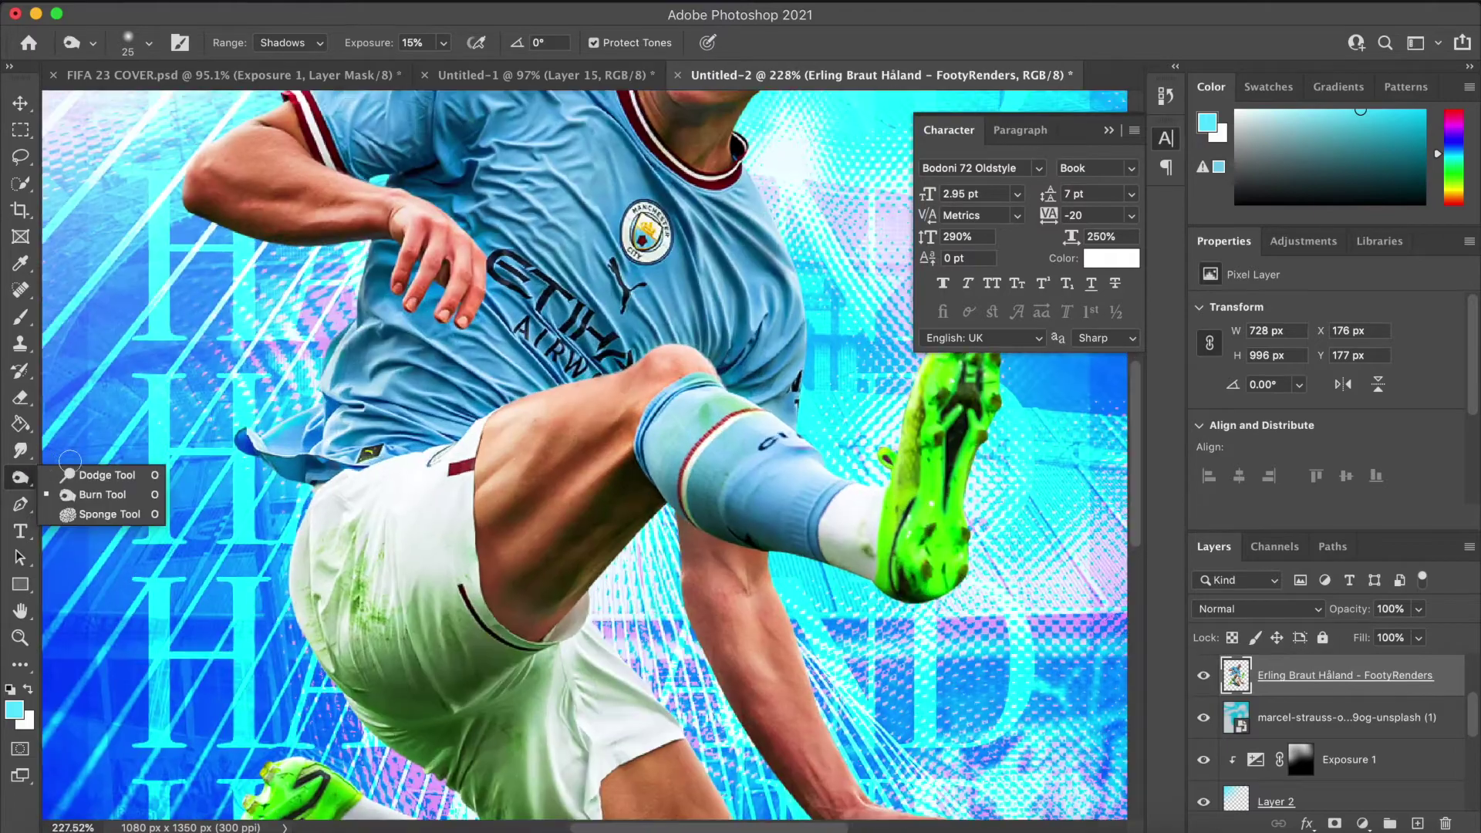
left_click(96, 475)
scroll(354, 288, "up", 6)
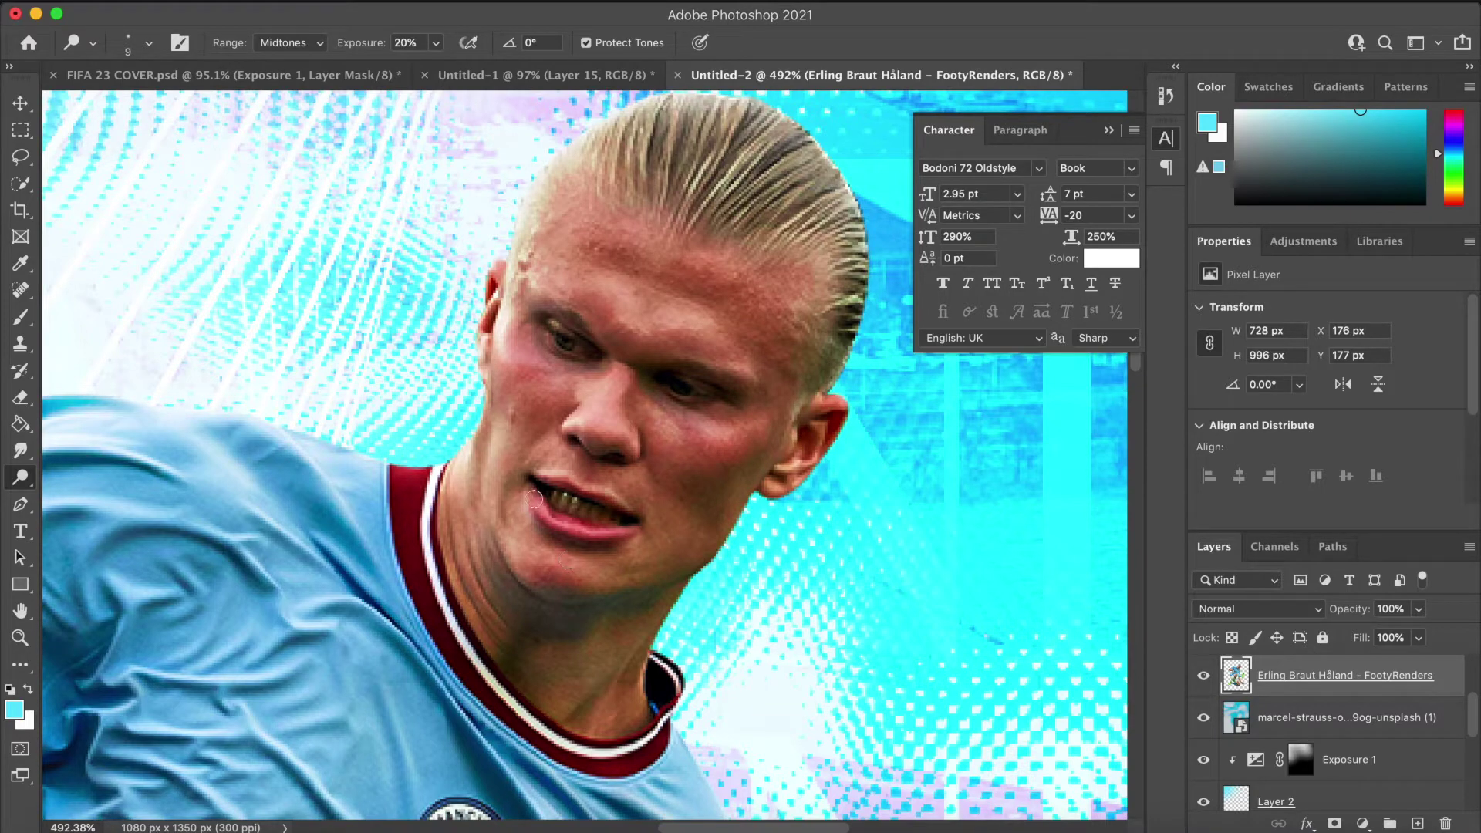
scroll(611, 519, "down", 8)
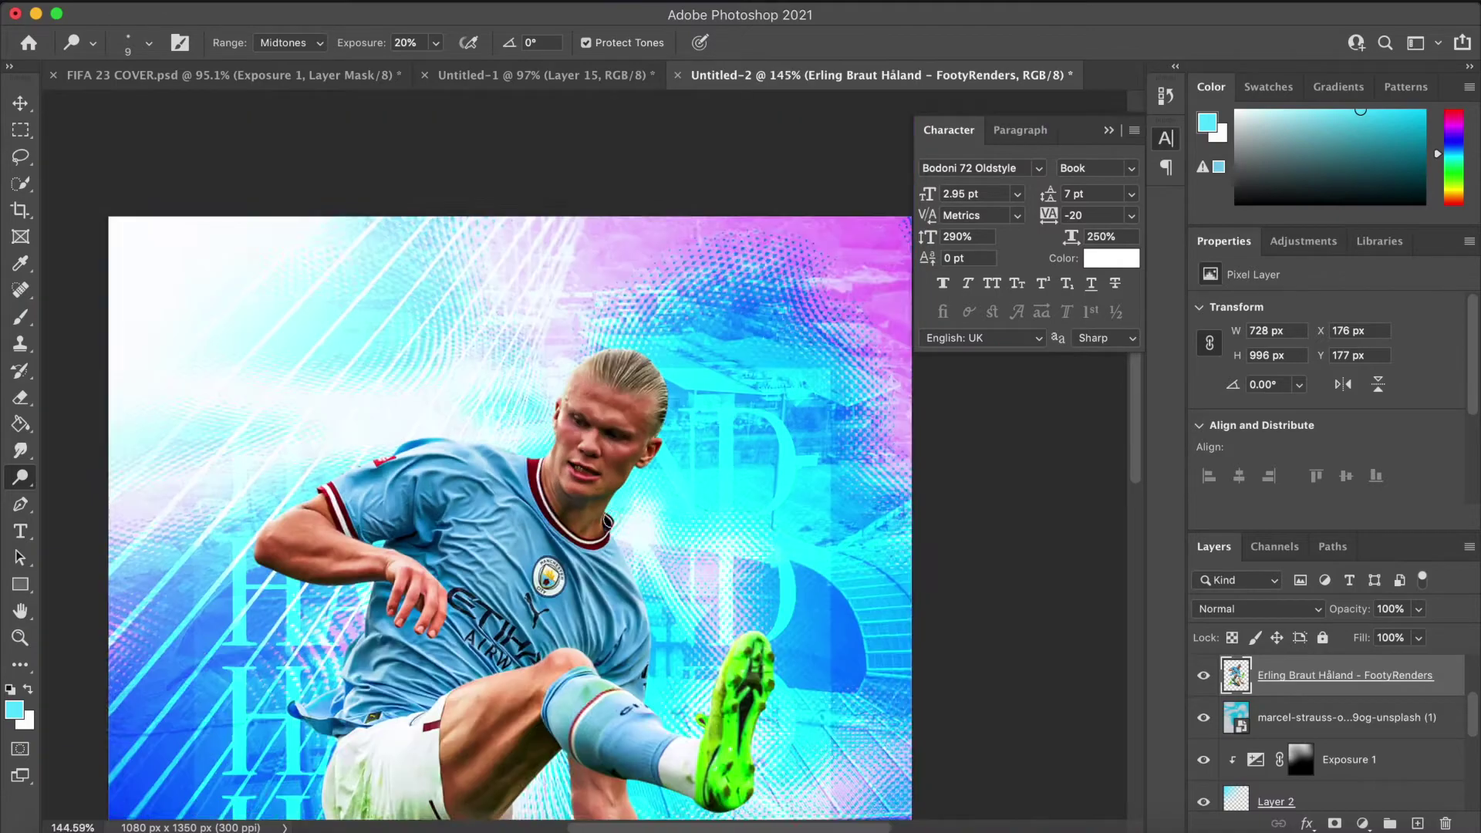
scroll(614, 517, "up", 4)
scroll(614, 517, "down", 5)
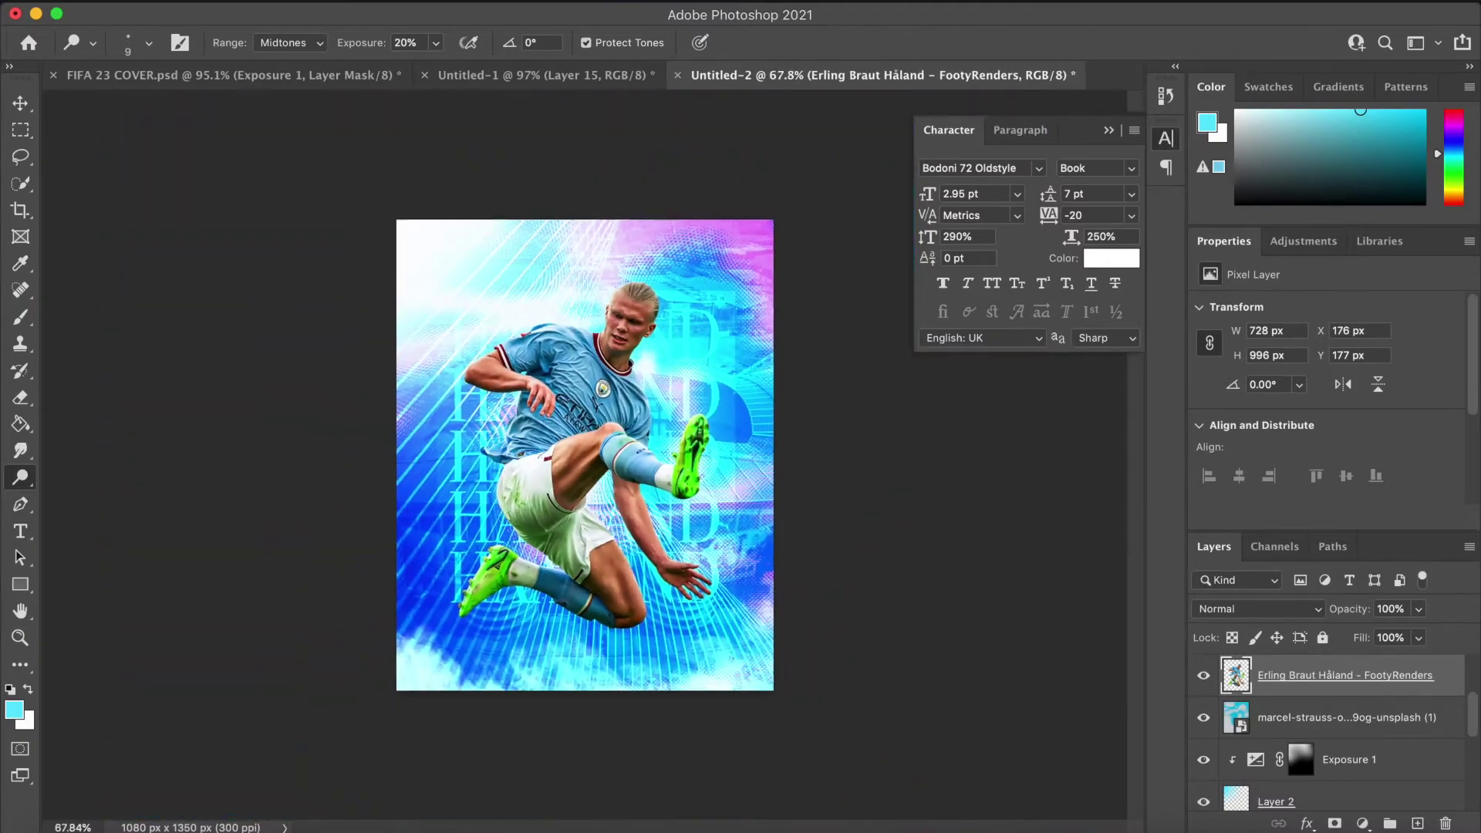
Step: Add a new empty layer between the player and the halftone texture and activate a white brush
left_click(20, 103)
scroll(1025, 464, "up", 2)
left_click(1206, 717)
left_click(1206, 716)
scroll(816, 471, "down", 2)
scroll(815, 470, "up", 3)
scroll(815, 469, "up", 2)
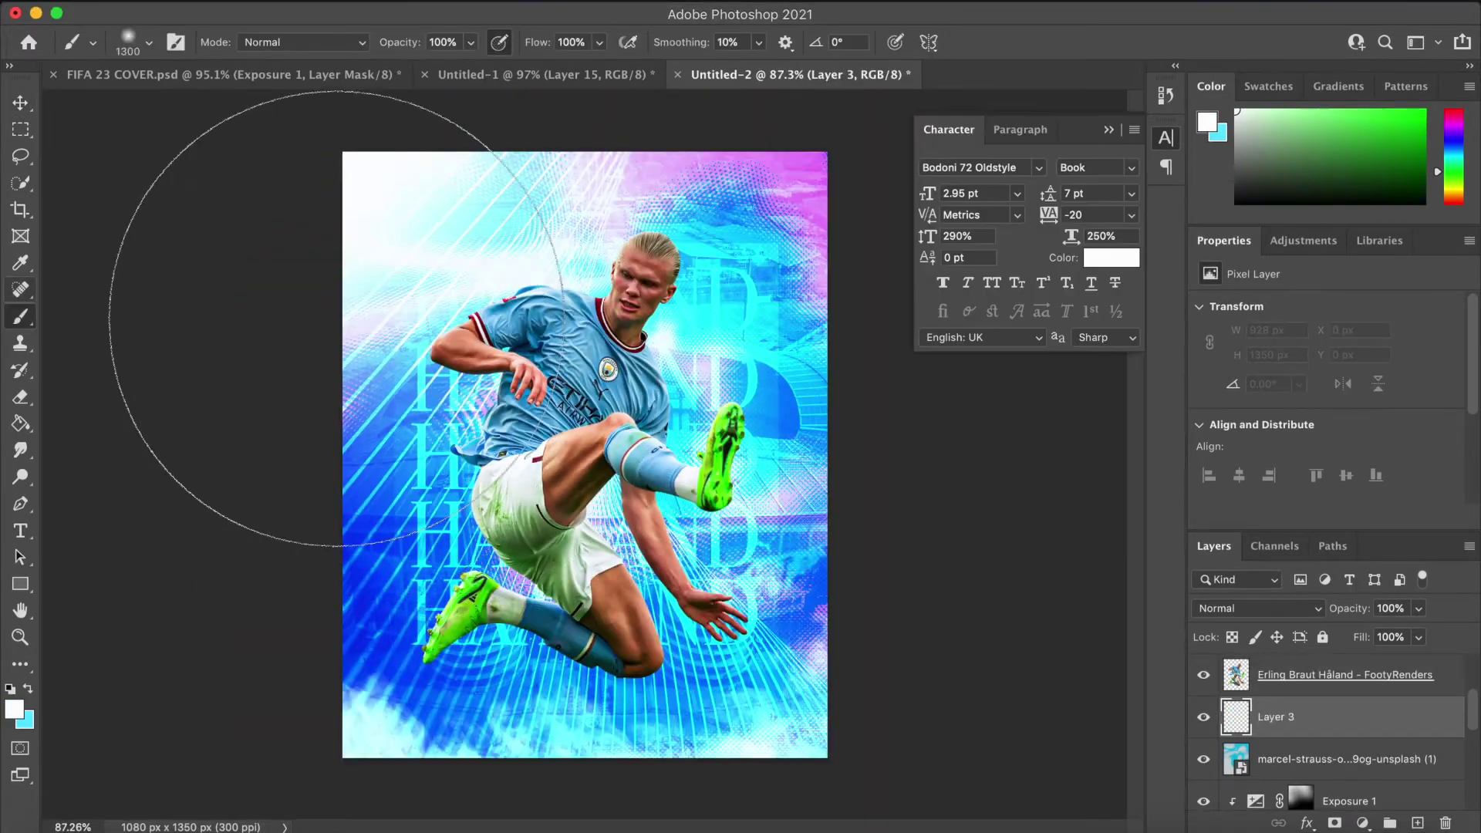
Step: Choose a particle brush, reduce it to 1000 px and stamp white specks on the poster's lower-left area
right_click(533, 455)
left_click(627, 628)
key("Return")
scroll(567, 355, "up", 1)
key("[")
key("[")
key("[")
left_click(473, 555)
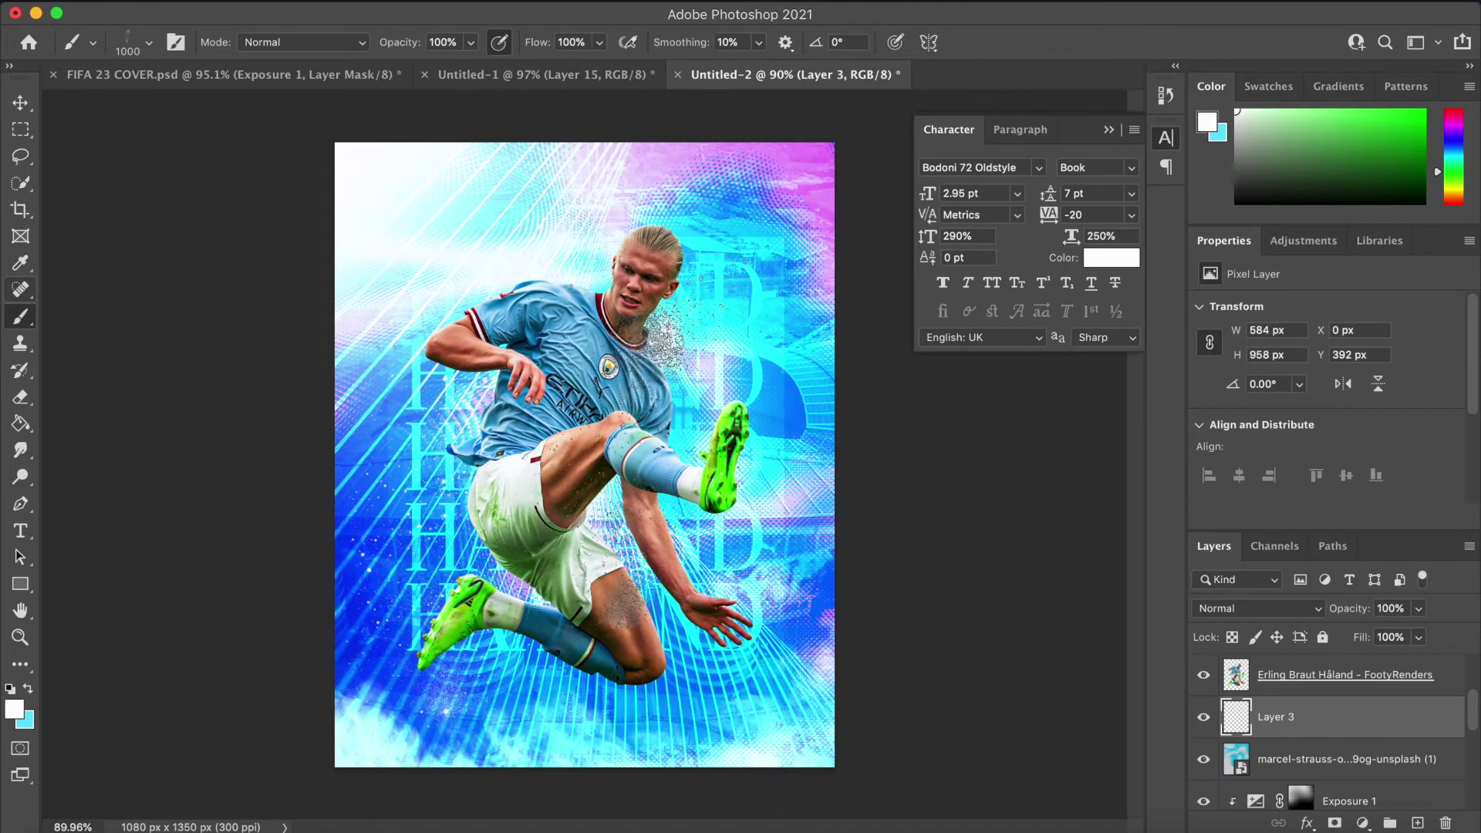
Step: Stamp more white particles across the rest of the background, enlarging the brush to 1100 px
left_click(711, 398)
scroll(868, 737, "down", 2)
scroll(903, 685, "up", 3)
key("]")
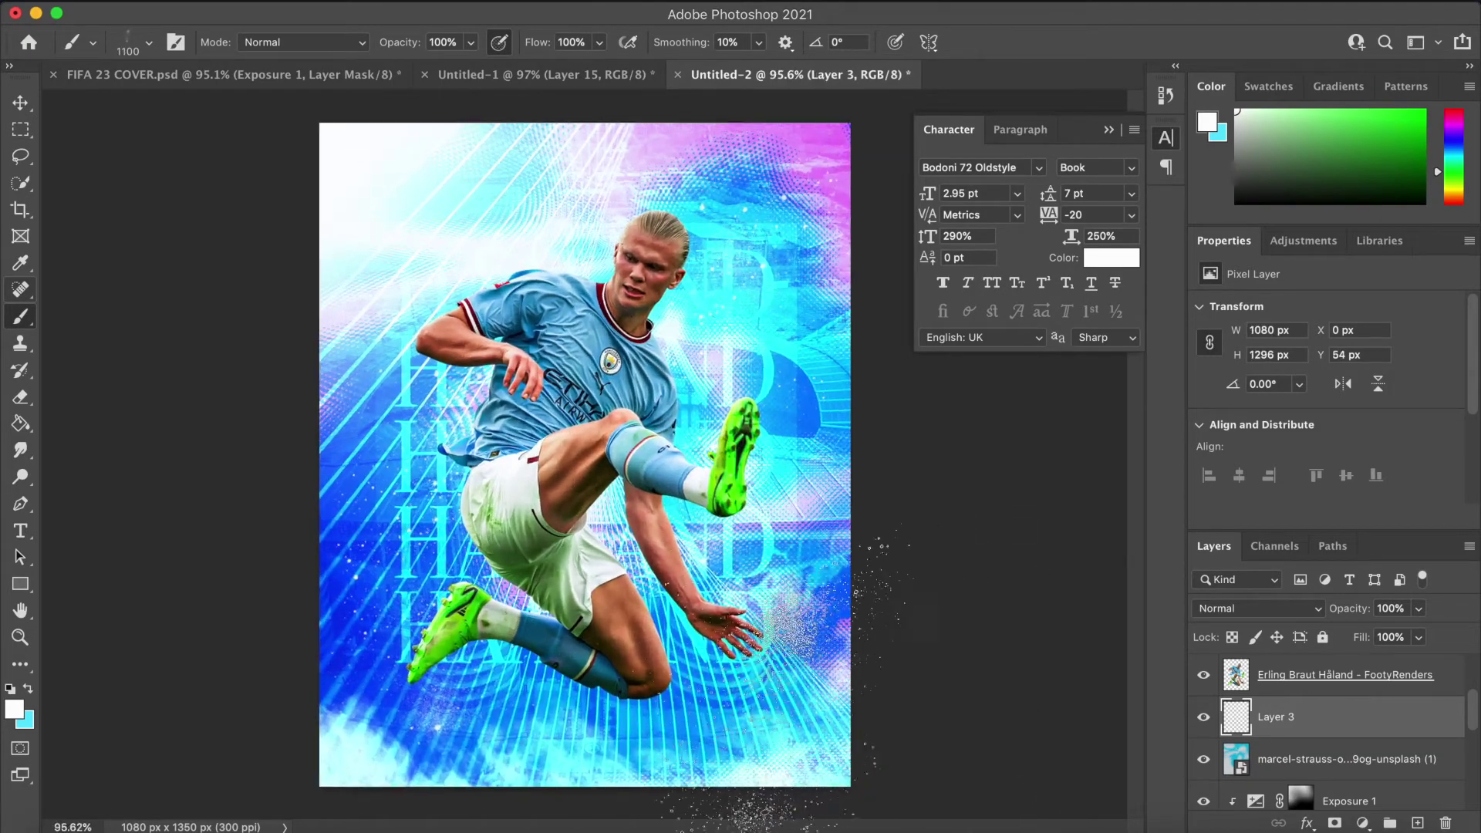
left_click(496, 469)
scroll(918, 710, "down", 5)
scroll(1038, 679, "up", 2)
scroll(1119, 679, "down", 1)
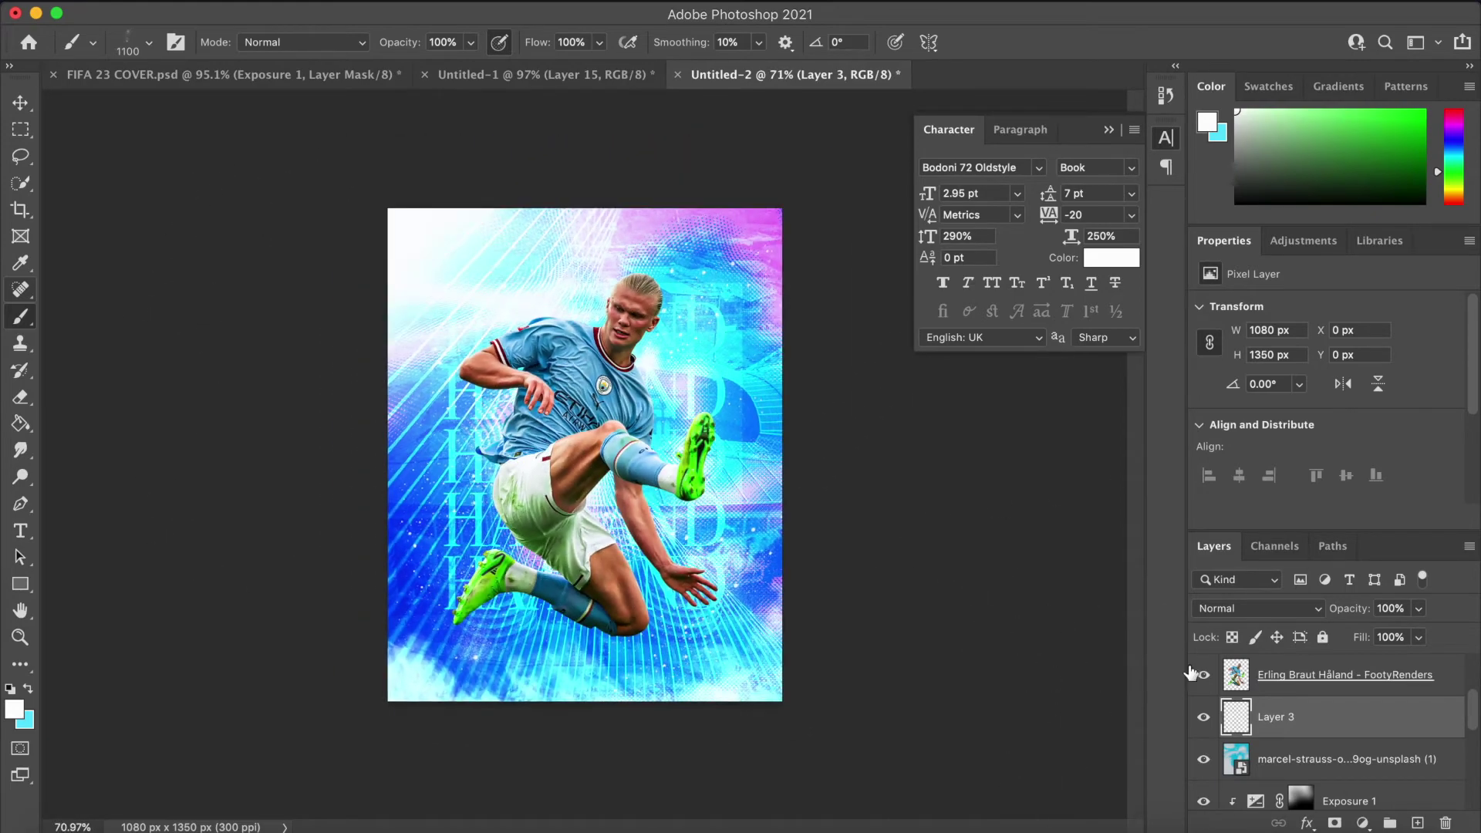
scroll(614, 299, "up", 1)
Step: Add the white text "MAN CITY" at the left edge of the poster, behind the player
left_click(20, 102)
scroll(532, 355, "up", 2)
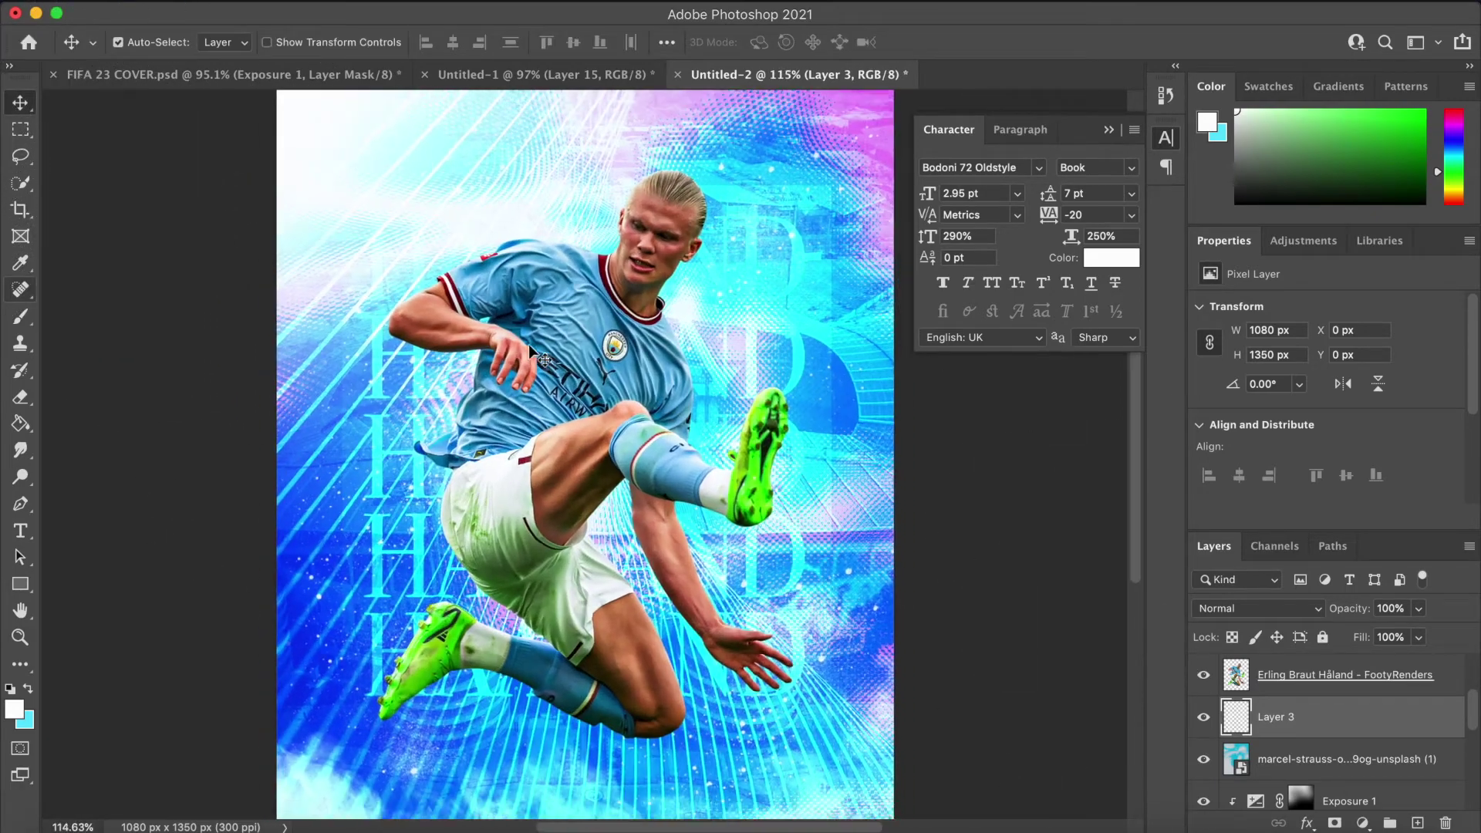
scroll(533, 357, "down", 1)
left_click(20, 530)
scroll(460, 515, "down", 2)
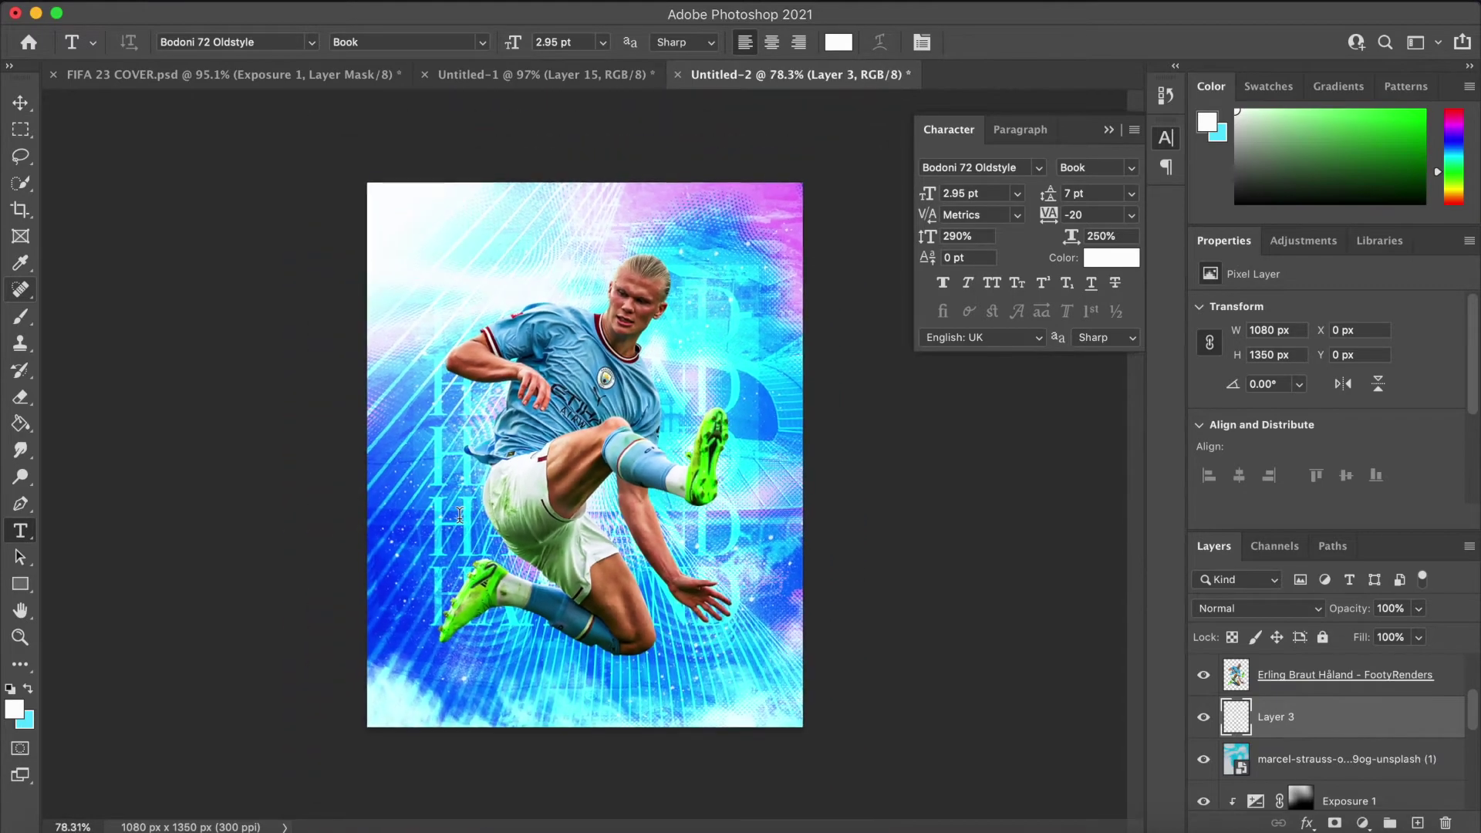
scroll(460, 514, "up", 2)
left_click(323, 474)
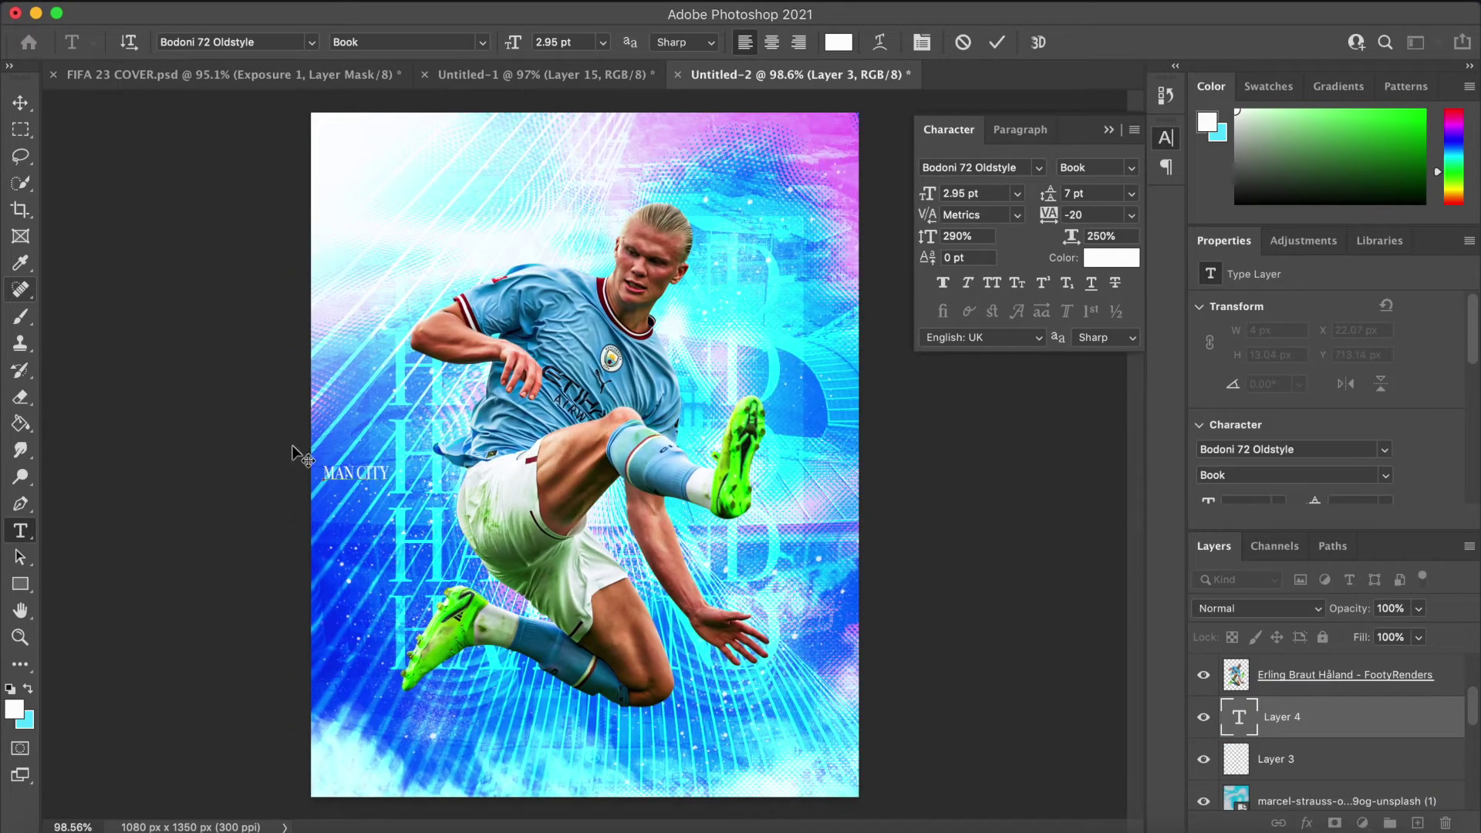
key("super+Return")
Step: Scale the MAN CITY text up to about 1056 px wide and position it across the poster's middle
key("super+t")
left_click_drag(392, 476, 859, 506)
mouse_move(735, 445)
left_mouse_down()
mouse_move(739, 748)
mouse_move(745, 460)
left_mouse_up()
key("Return")
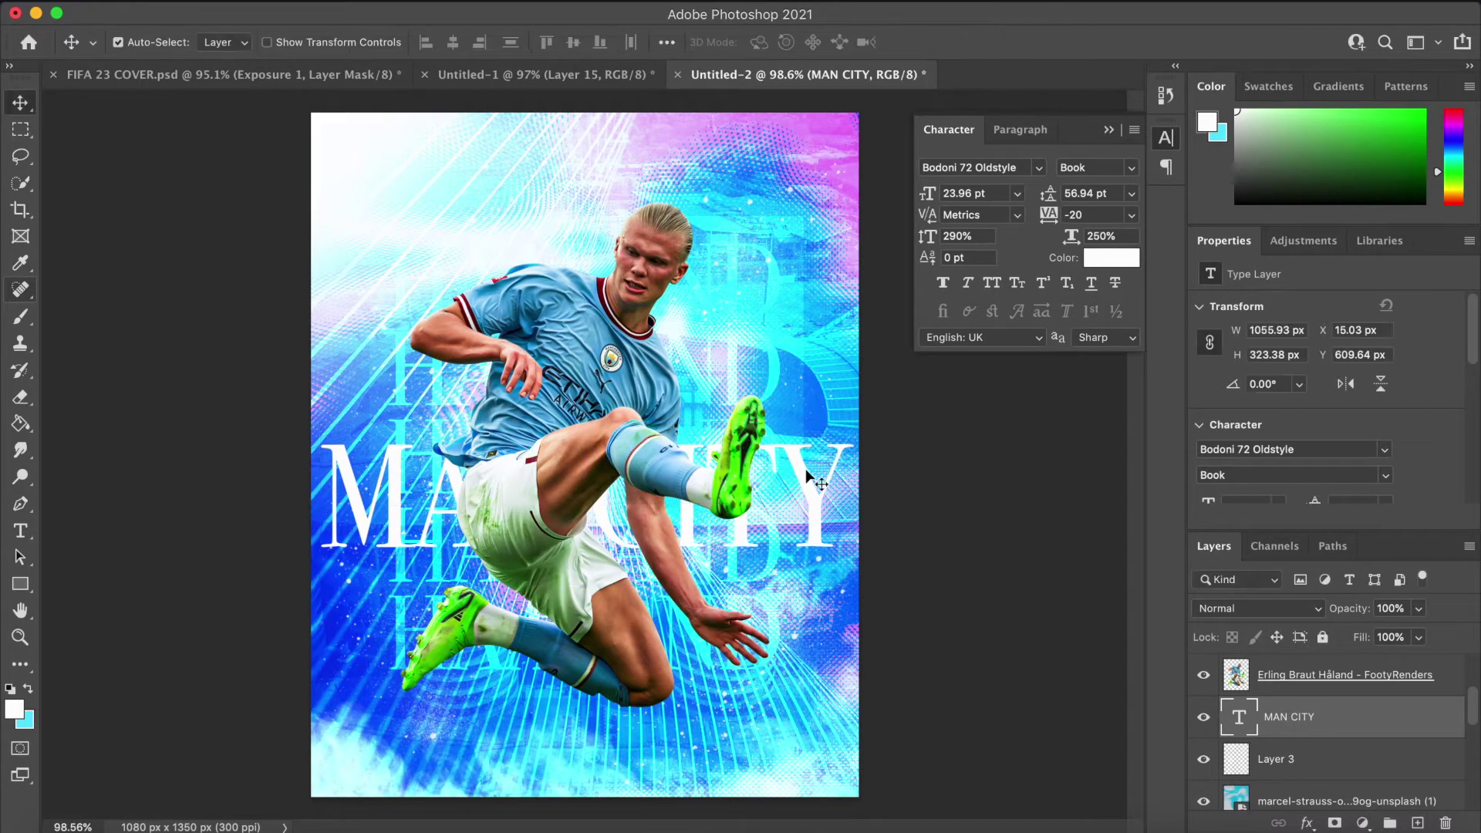
Step: Change the MAN CITY text to Arial Black at 21 pt with tracking of -120
double_click(808, 477)
left_click(1039, 167)
left_click(1063, 290)
left_click_drag(1050, 215, 1049, 218)
left_click_drag(930, 195, 924, 196)
left_click_drag(1051, 218, 1062, 223)
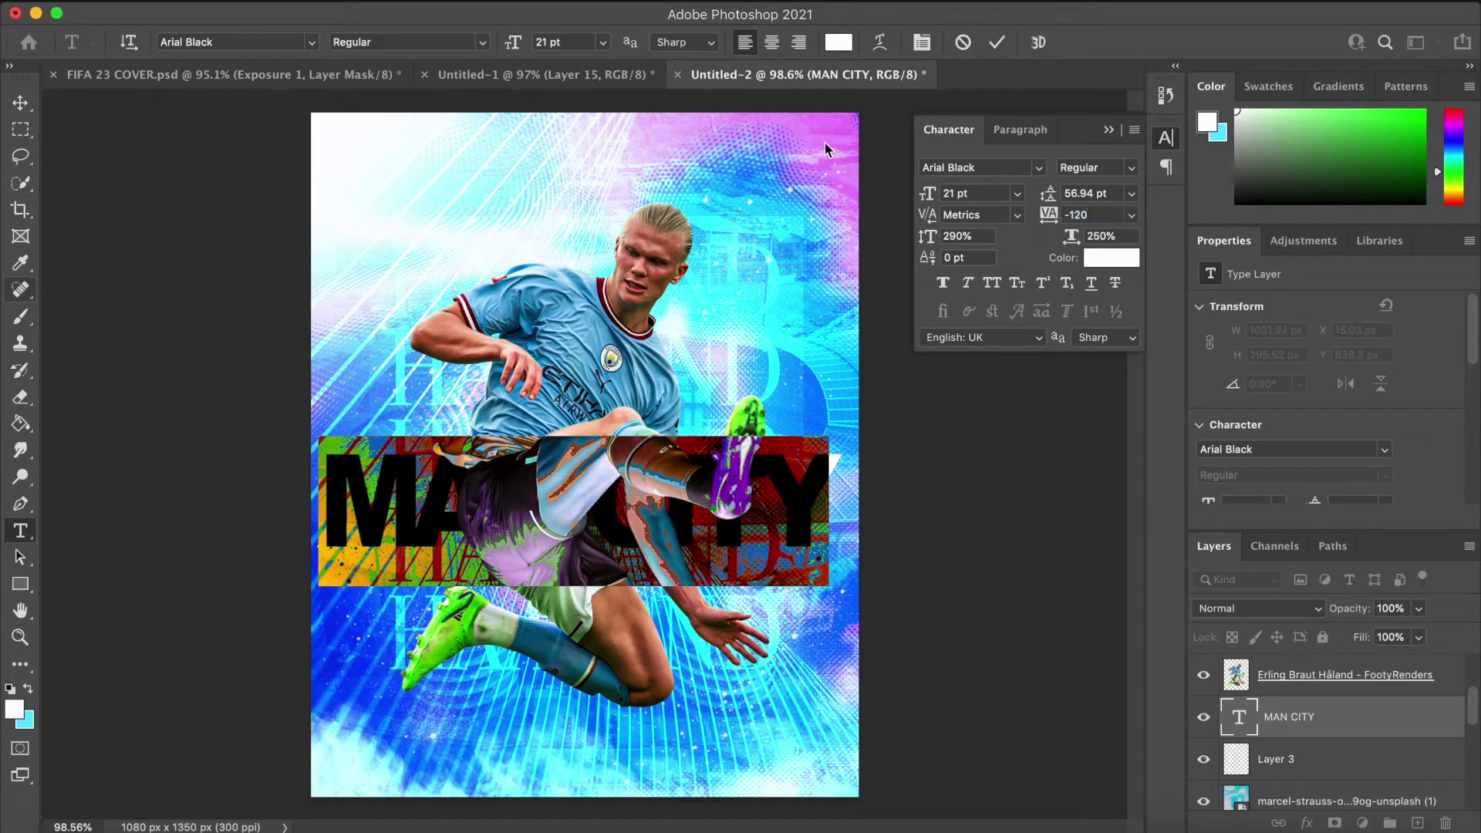
left_click(20, 102)
Step: Set the MAN CITY text's vertical scale to 296% and horizontal scale to 253%, and nudge it to fit the poster's width
scroll(329, 287, "up", 5)
left_click_drag(861, 520, 886, 517)
double_click(885, 518)
left_click_drag(939, 241, 944, 241)
left_click_drag(1069, 238, 1072, 240)
left_click(20, 102)
left_click_drag(310, 530, 310, 532)
scroll(810, 669, "down", 8)
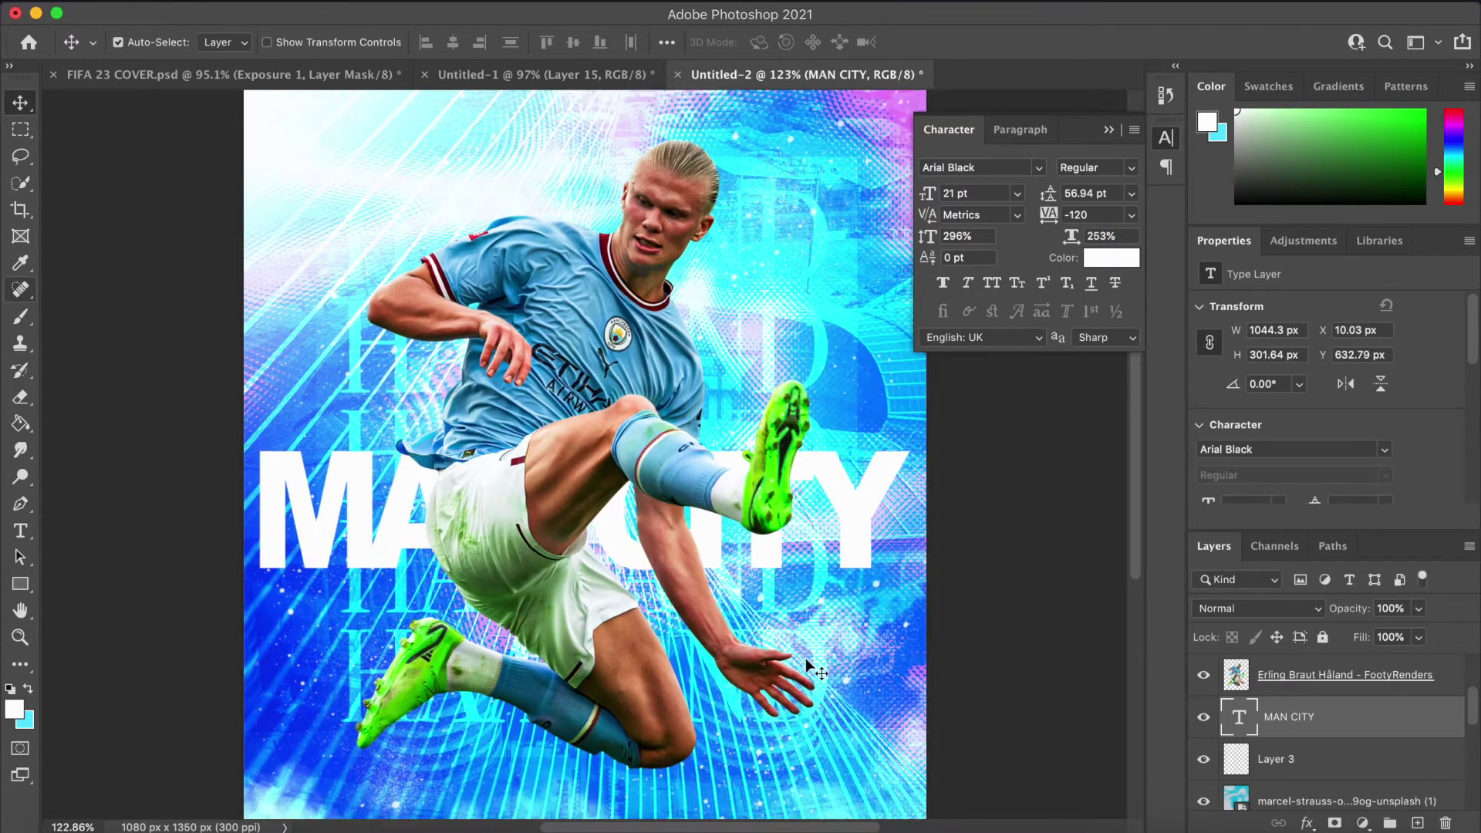
Step: Move the MAN CITY text up to about 546 px from the poster's top edge
scroll(810, 670, "up", 7)
left_click_drag(828, 501, 825, 452)
scroll(829, 455, "down", 7)
scroll(832, 460, "up", 8)
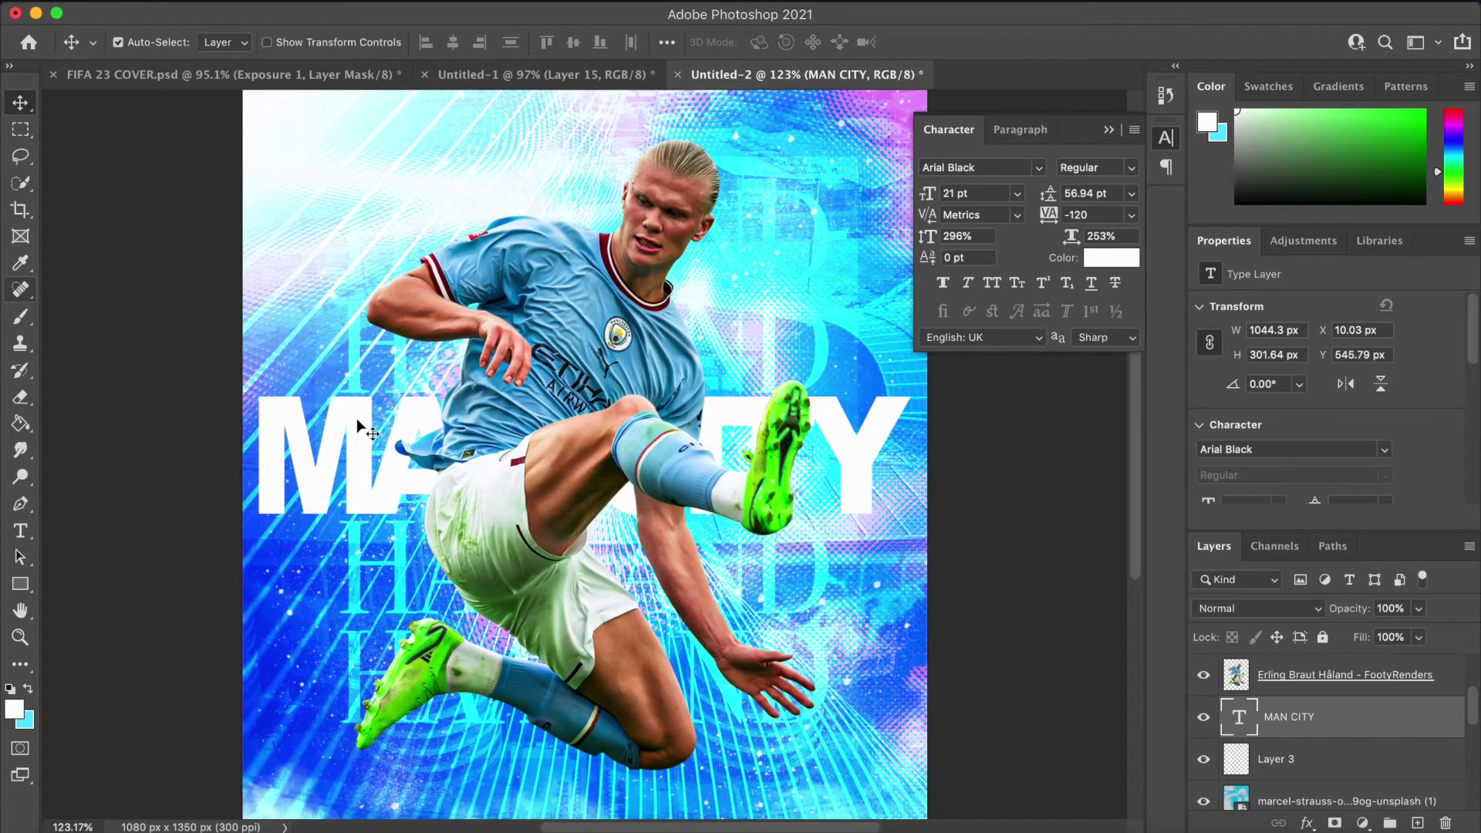
Step: Move the MAN CITY text lower to uncover the HAALAND row behind it, and remove the HAALAND copy 2 row from Group 1
left_click_drag(358, 420, 357, 559)
left_click(355, 479)
scroll(1312, 795, "down", 5)
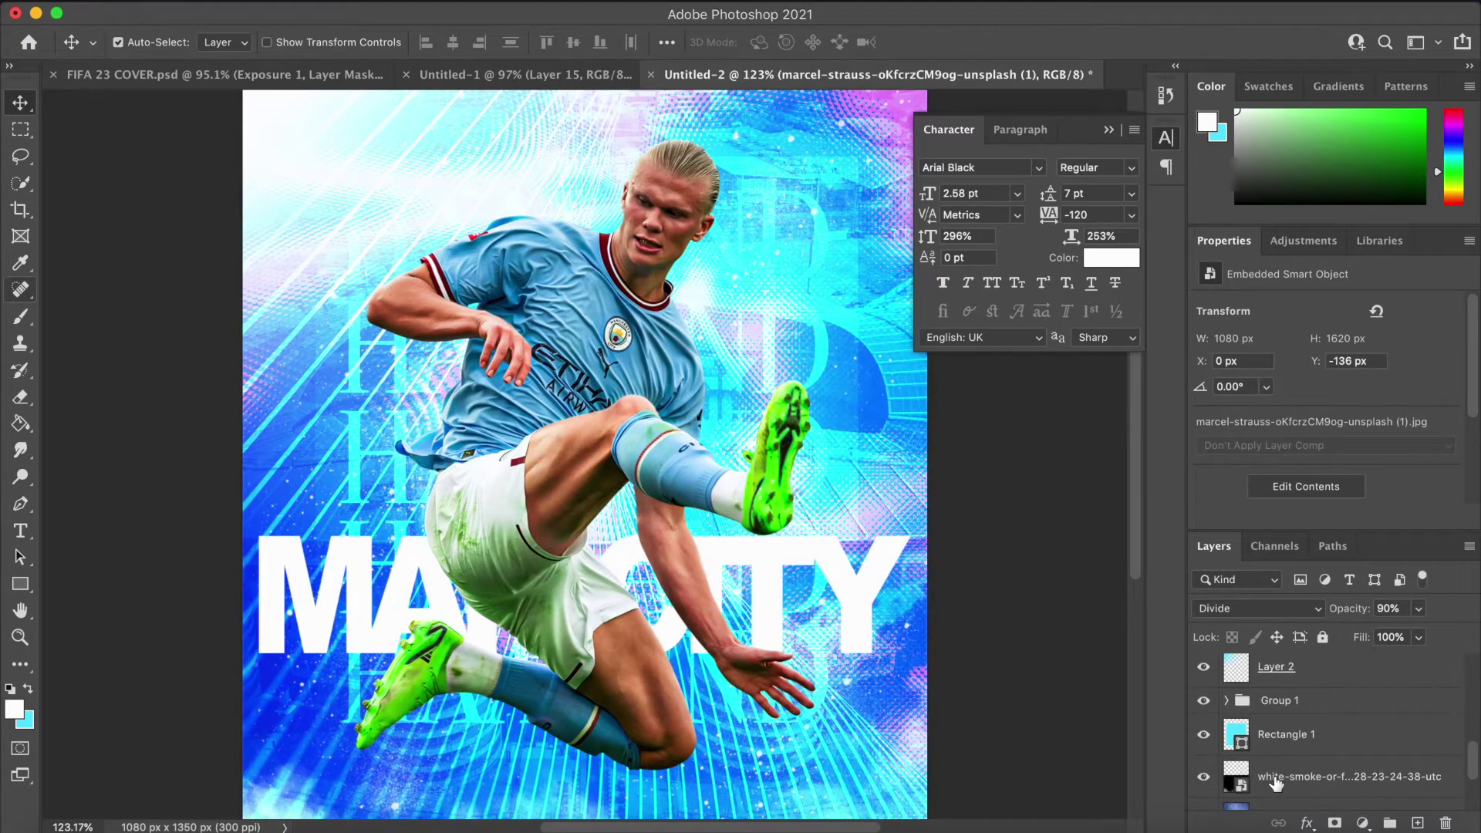
left_click(1228, 700)
scroll(590, 397, "up", 2)
scroll(1323, 775, "down", 2)
left_click(1375, 752)
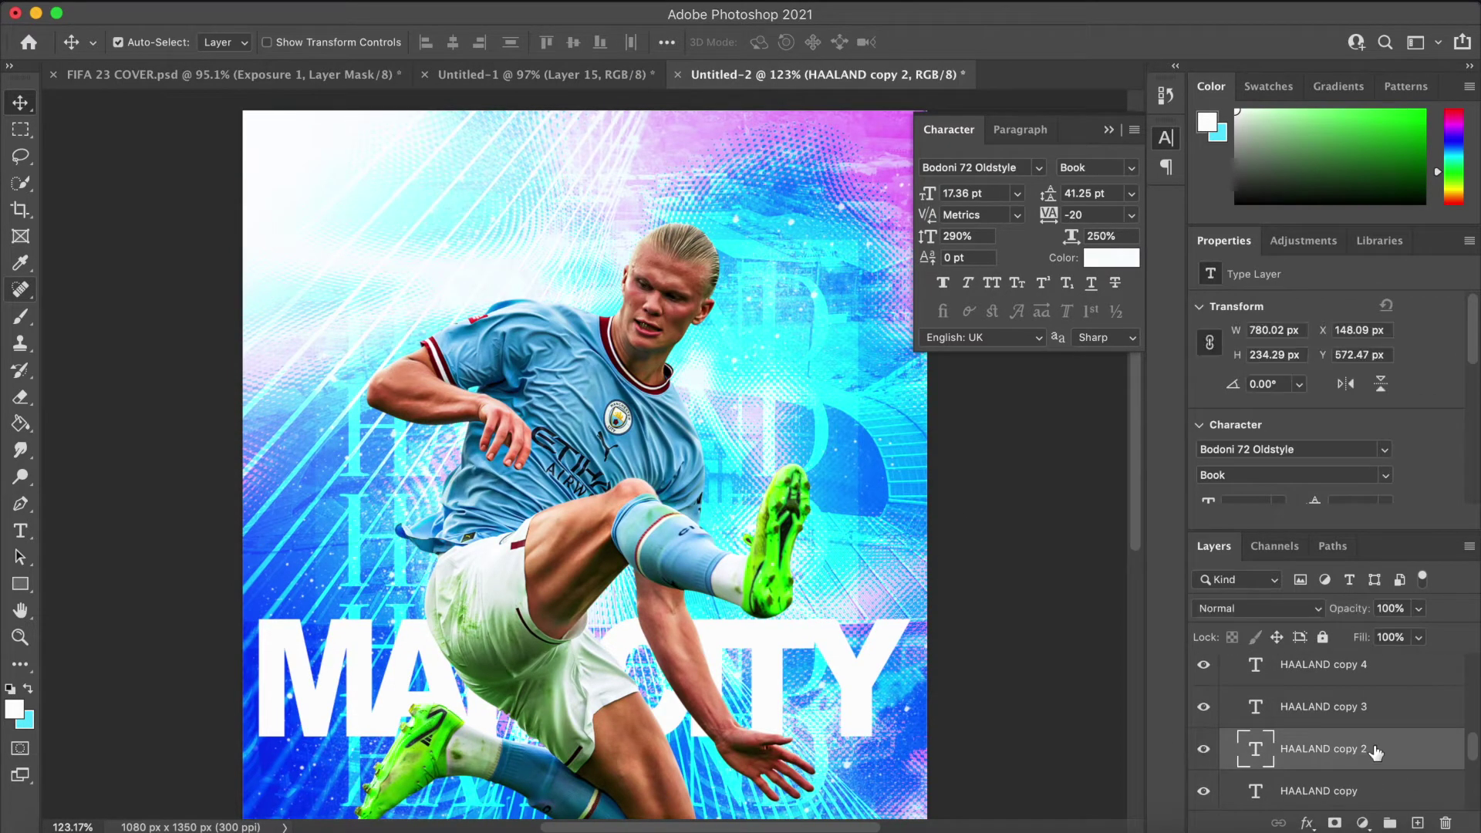
scroll(1304, 721, "down", 3)
Step: Move the MAN CITY text back up into the gap between the HAALAND rows, at about 549 px vertically
left_click_drag(887, 675, 869, 535)
scroll(868, 534, "down", 5)
scroll(869, 534, "up", 5)
scroll(867, 530, "down", 4)
key("super+plus")
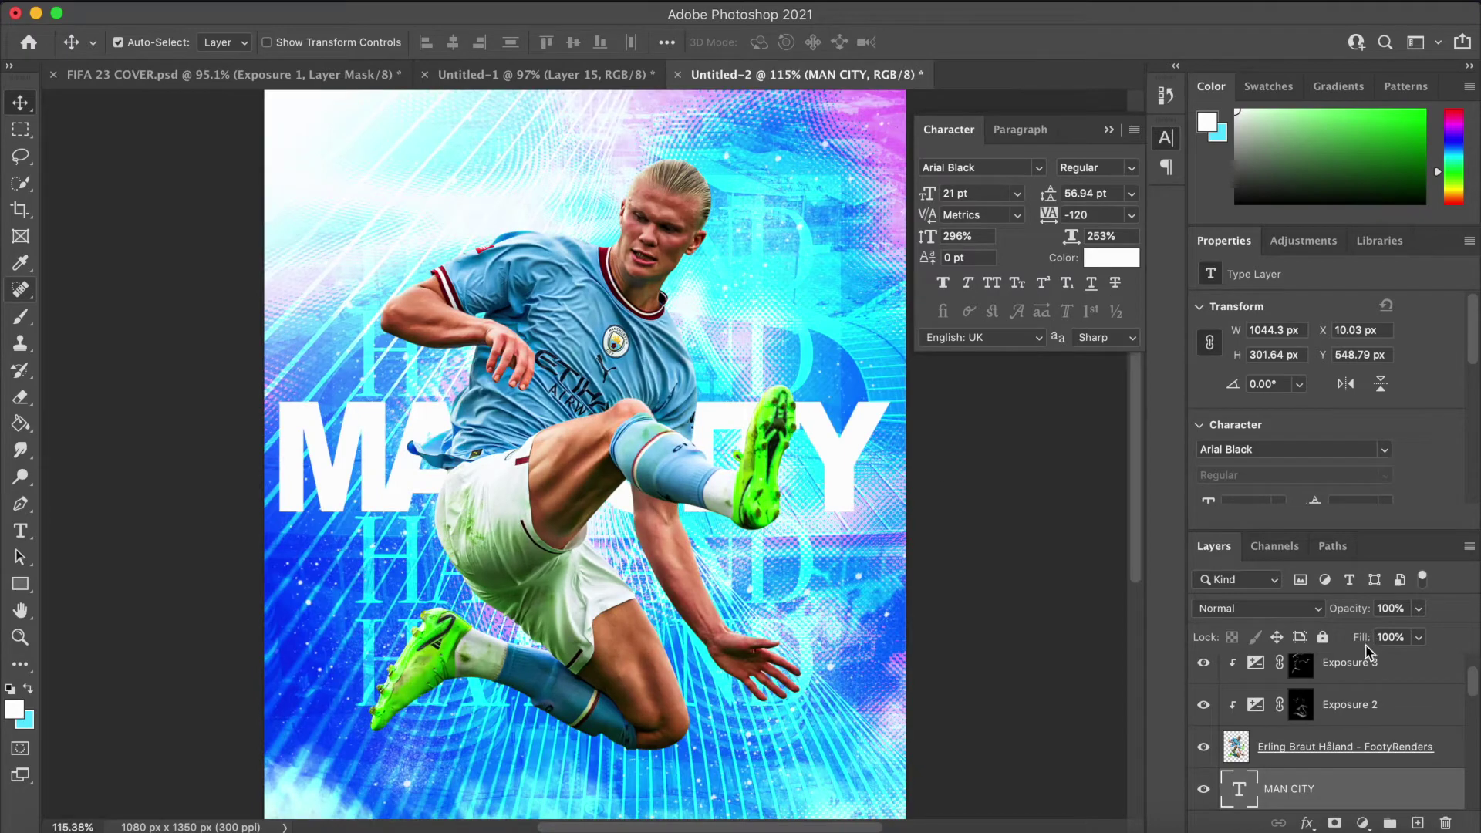
Step: Try an outlined MAN CITY text with 0% fill and a thin white (fdfdfd) outside stroke
left_click_drag(1368, 650, 1327, 651)
double_click(1415, 795)
left_click(699, 261)
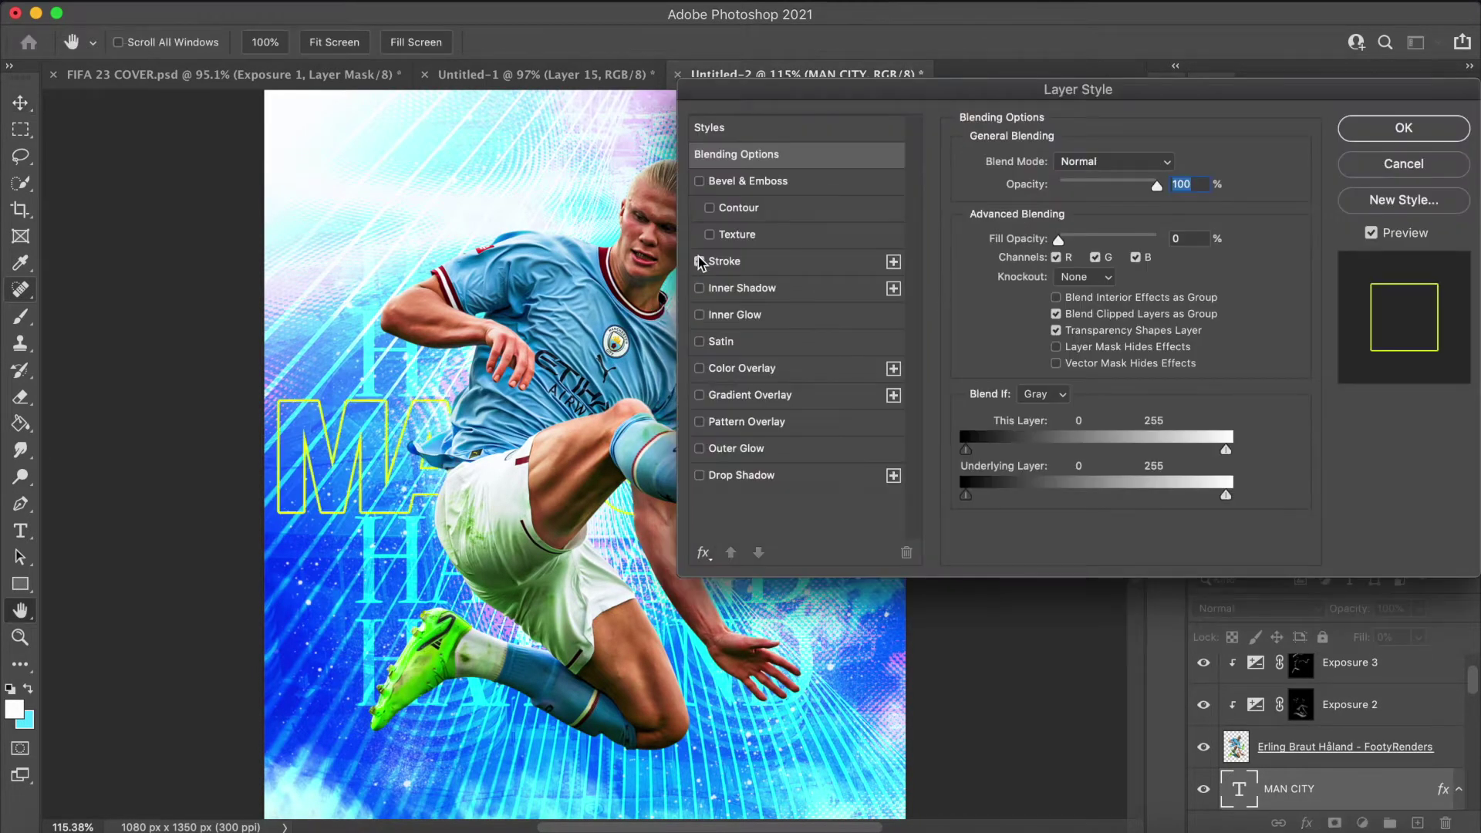
left_click(729, 261)
left_click(1011, 313)
left_click(942, 495)
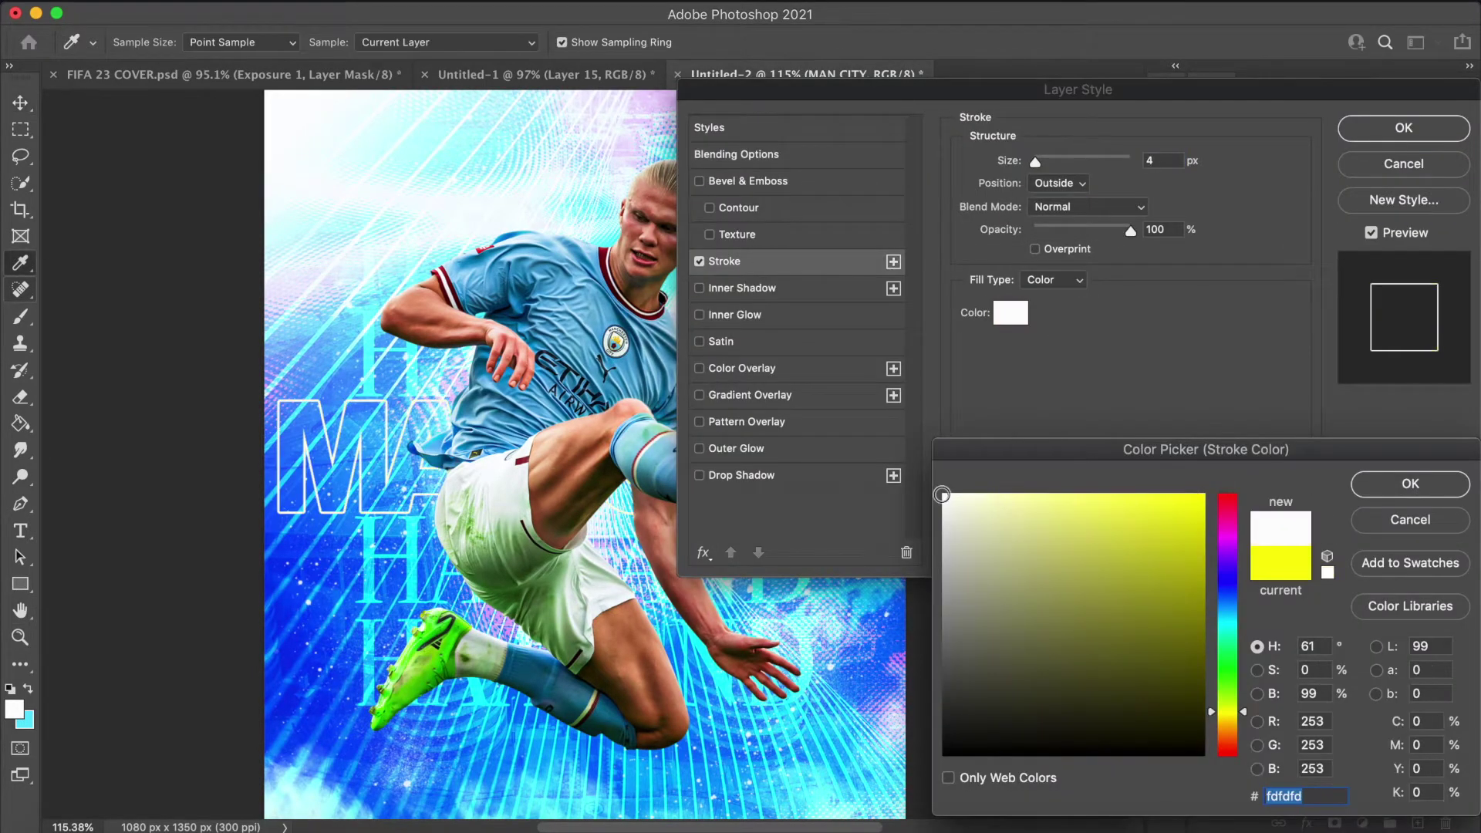
left_click(1380, 485)
left_click_drag(1037, 160, 1040, 164)
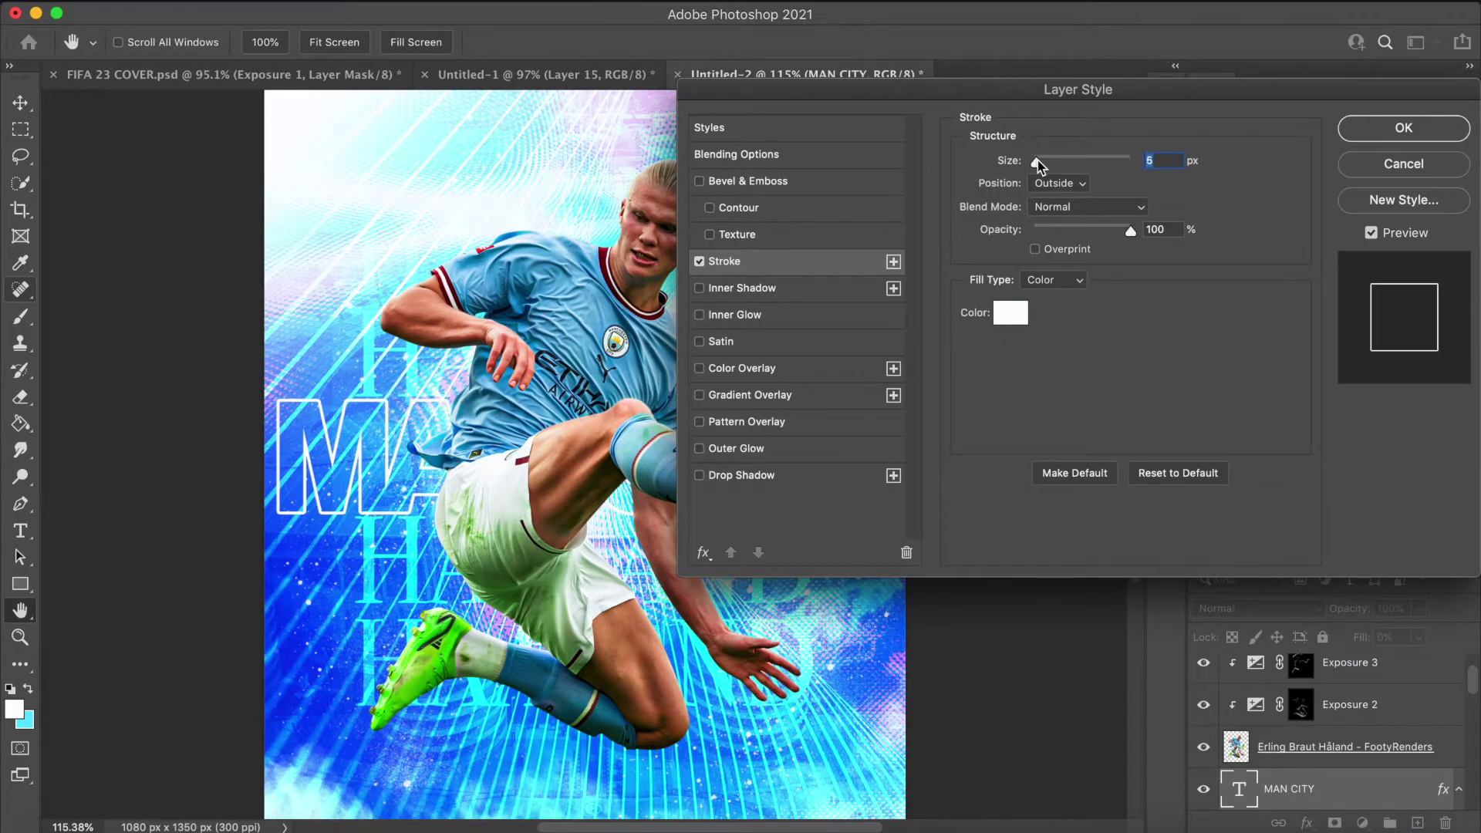
left_click(1373, 128)
Step: Undo the stroke and the fill reduction on the MAN CITY text
scroll(695, 369, "down", 8)
key("super+z")
key("super+z")
scroll(695, 369, "up", 10)
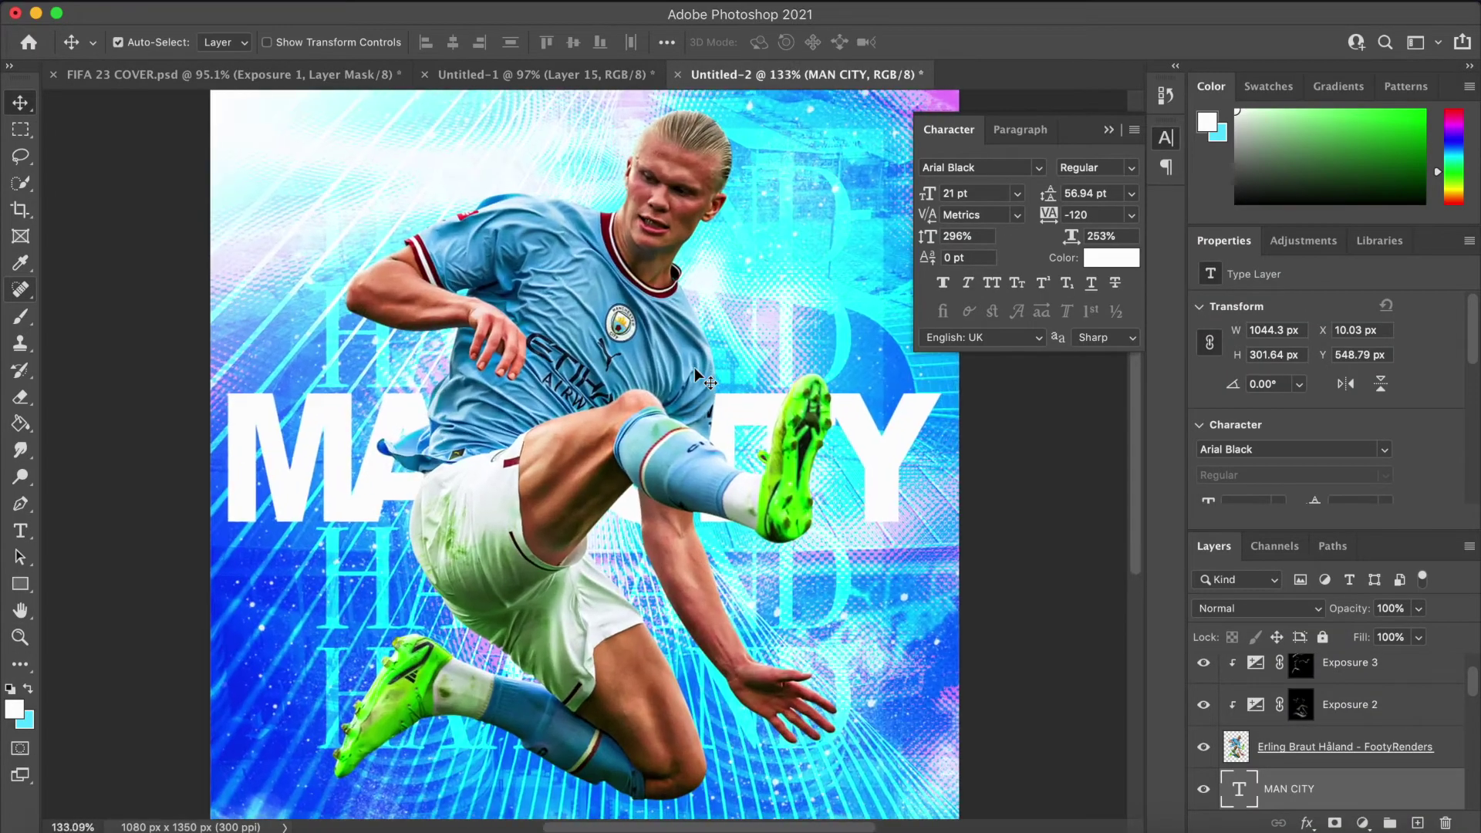
left_click(1039, 167)
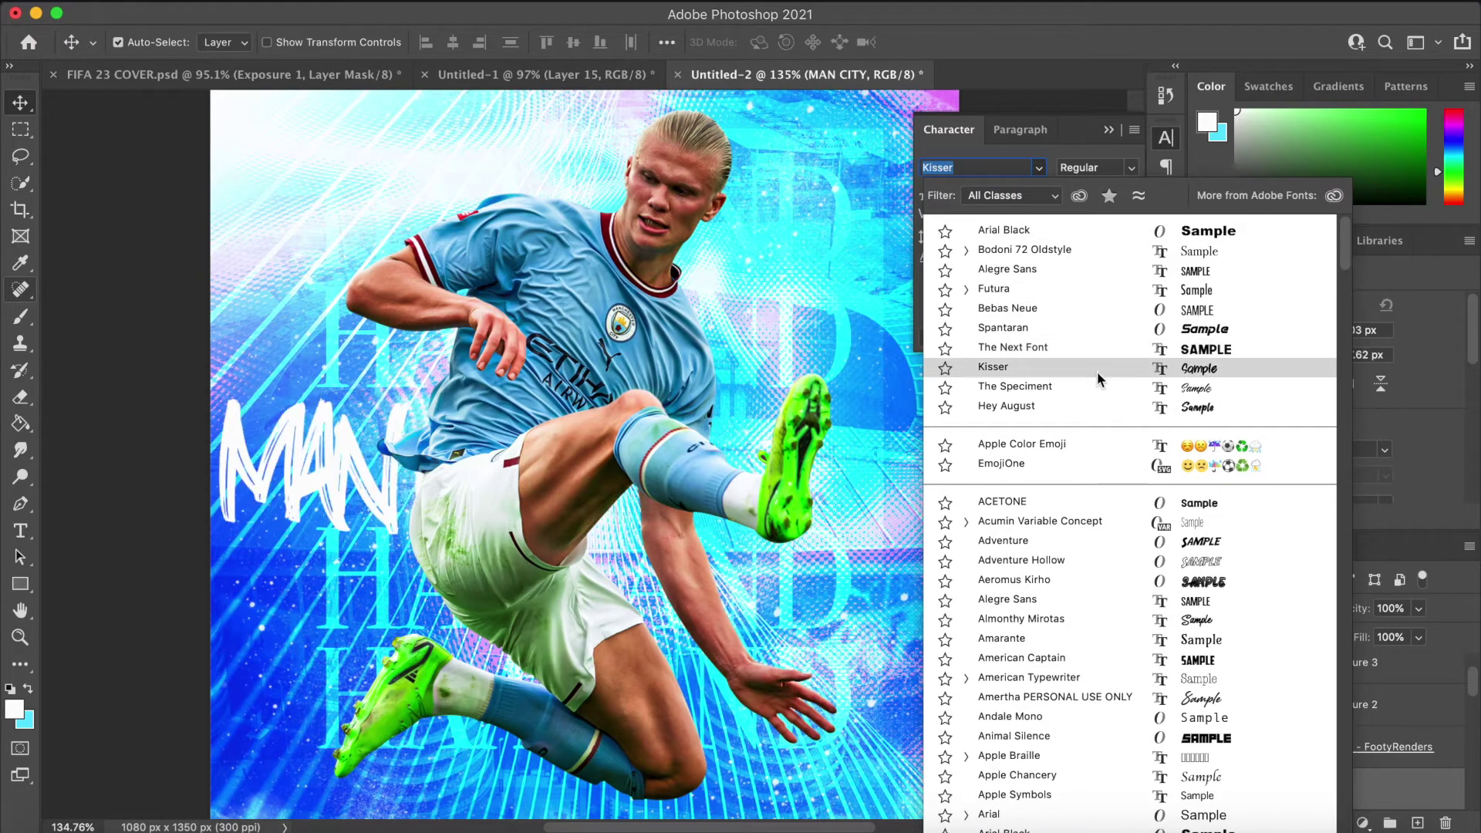
left_click(749, 330)
scroll(748, 331, "down", 5)
scroll(748, 330, "up", 7)
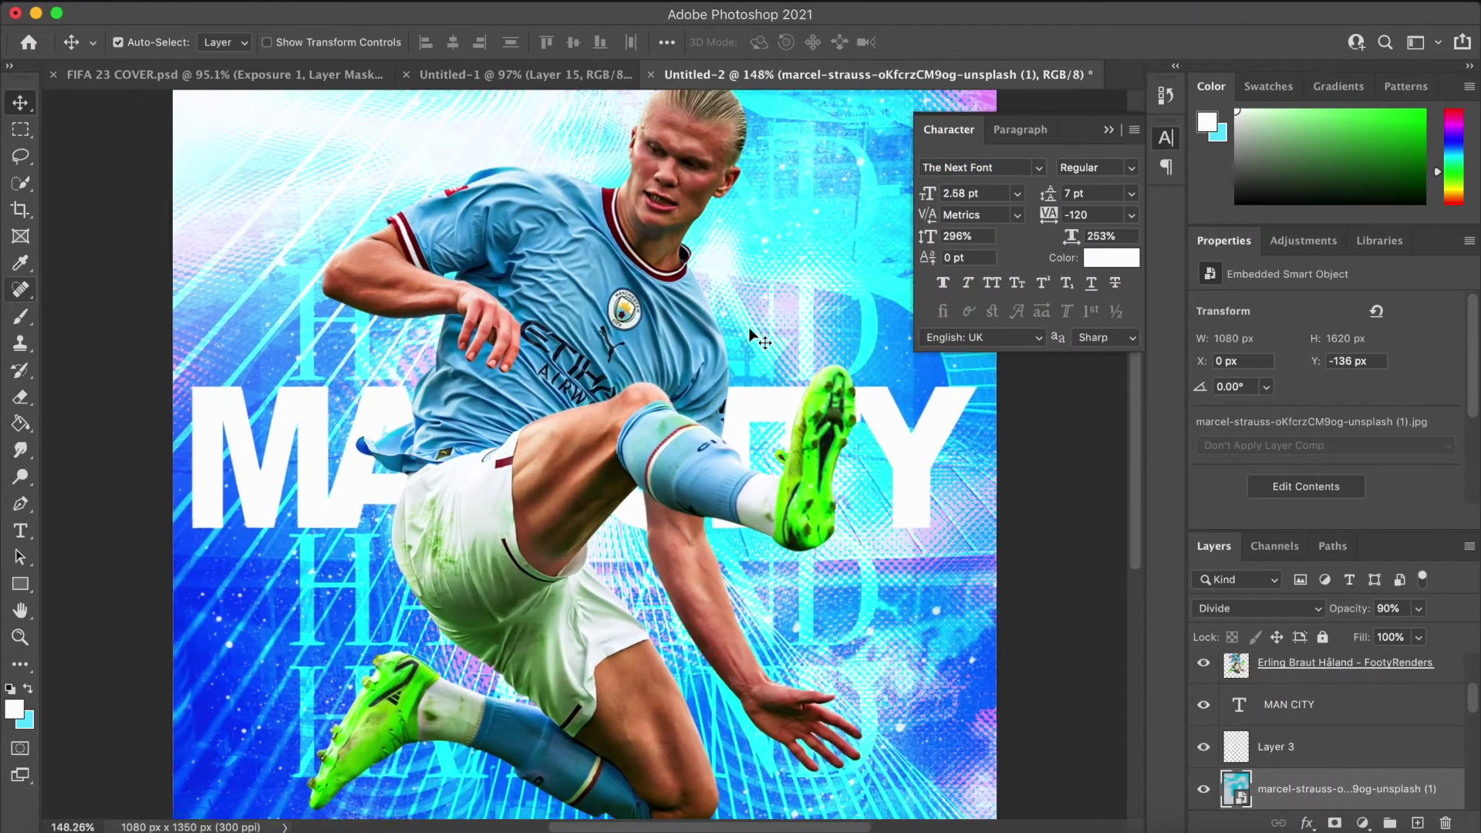
scroll(749, 327, "up", 1)
left_click(900, 462)
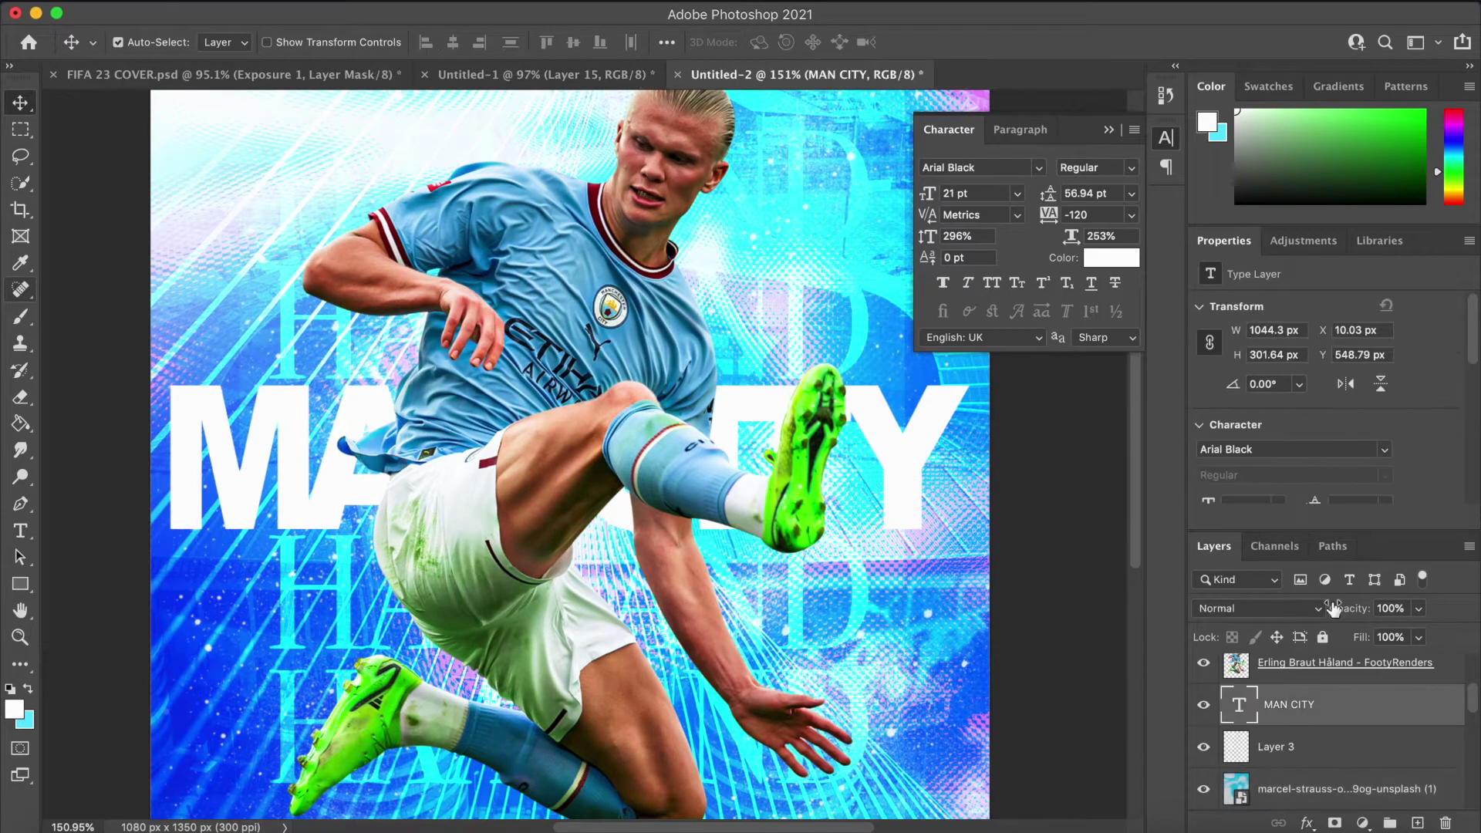
left_click(1101, 263)
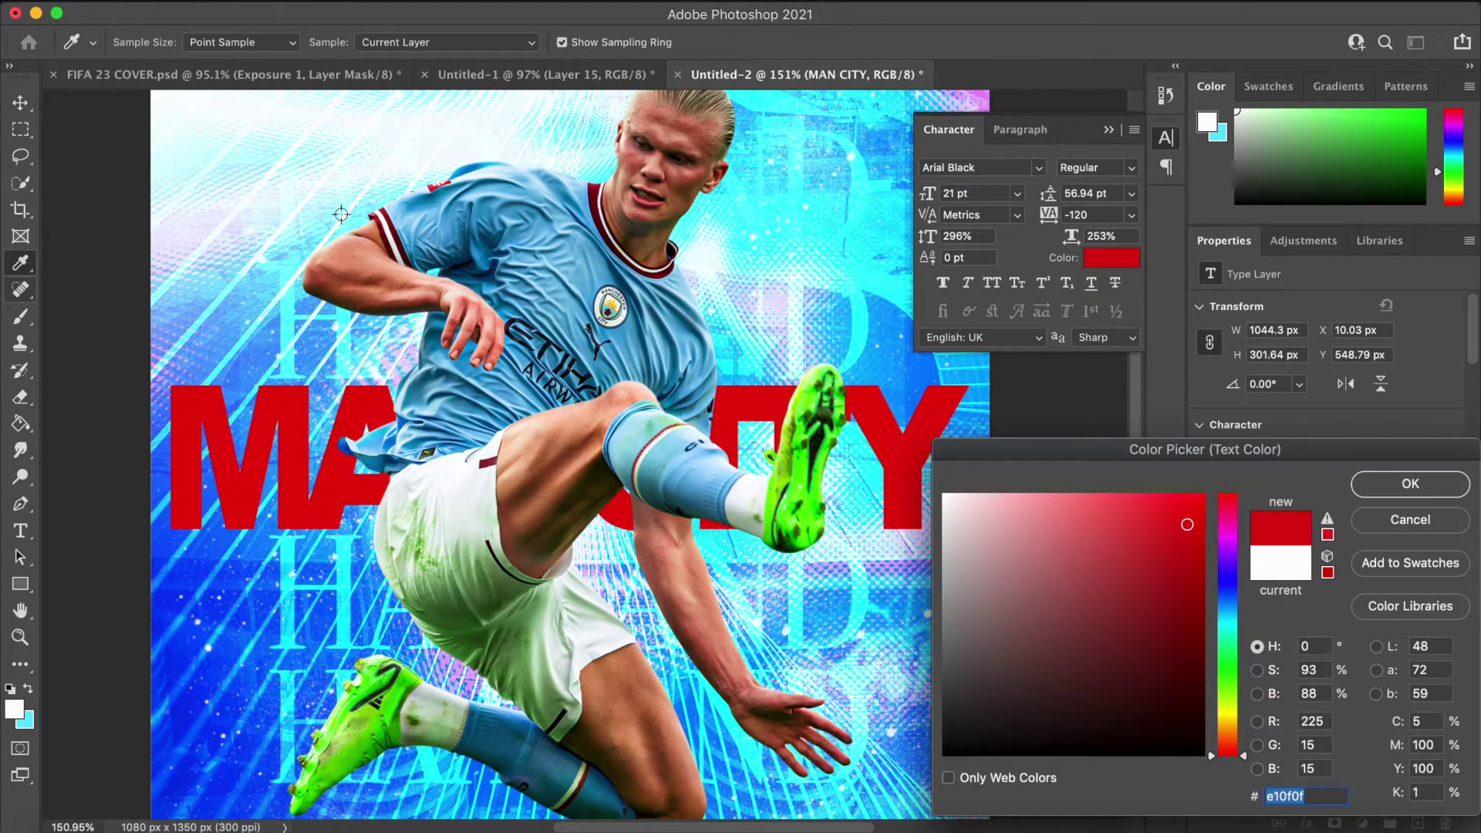
mouse_move(1204, 625)
left_mouse_down()
mouse_move(1180, 661)
mouse_move(1161, 628)
mouse_move(1177, 638)
left_mouse_up()
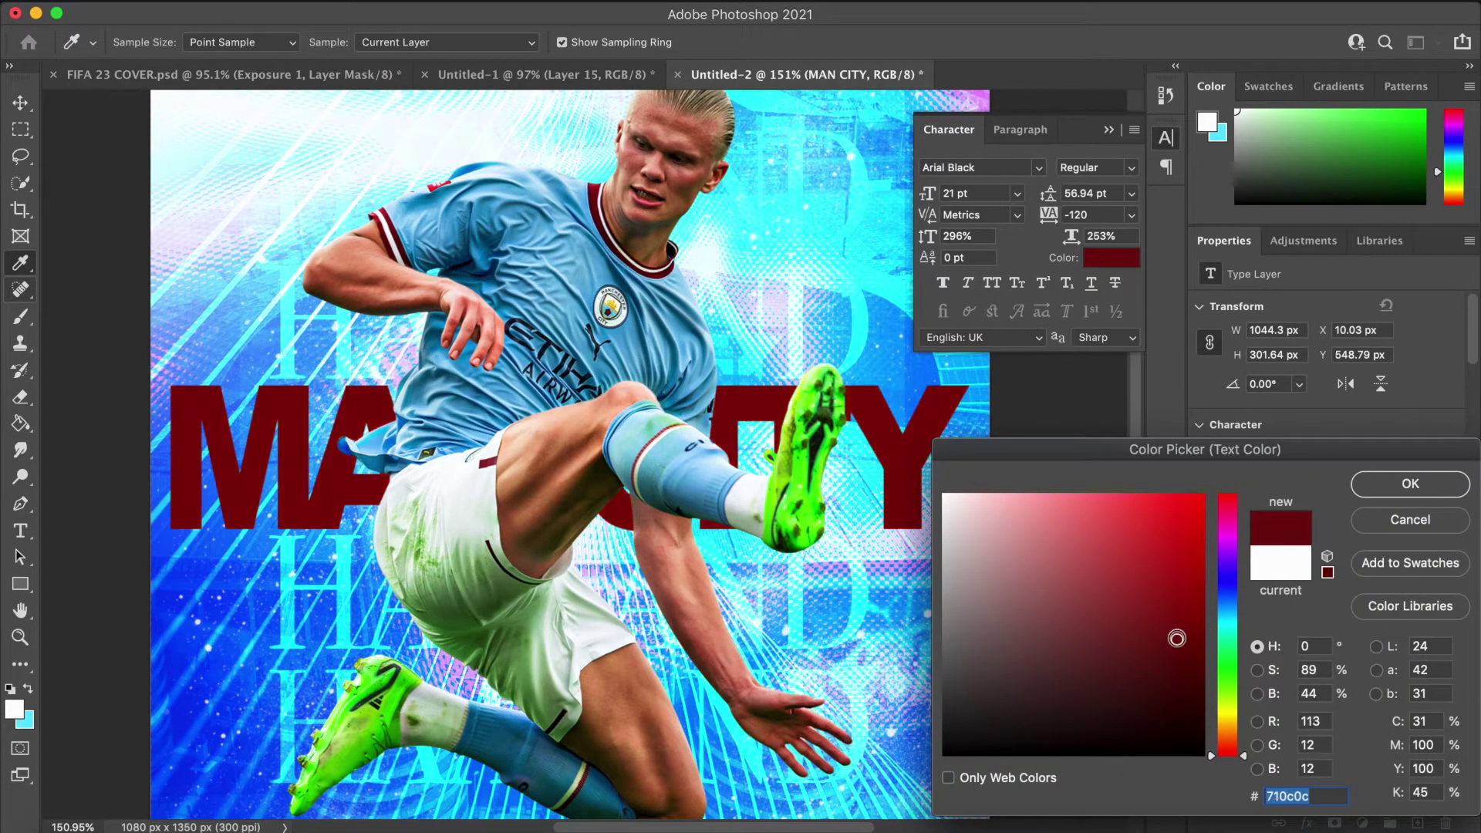
left_click(1222, 669)
left_click(1201, 495)
left_click(1407, 522)
scroll(374, 238, "down", 8)
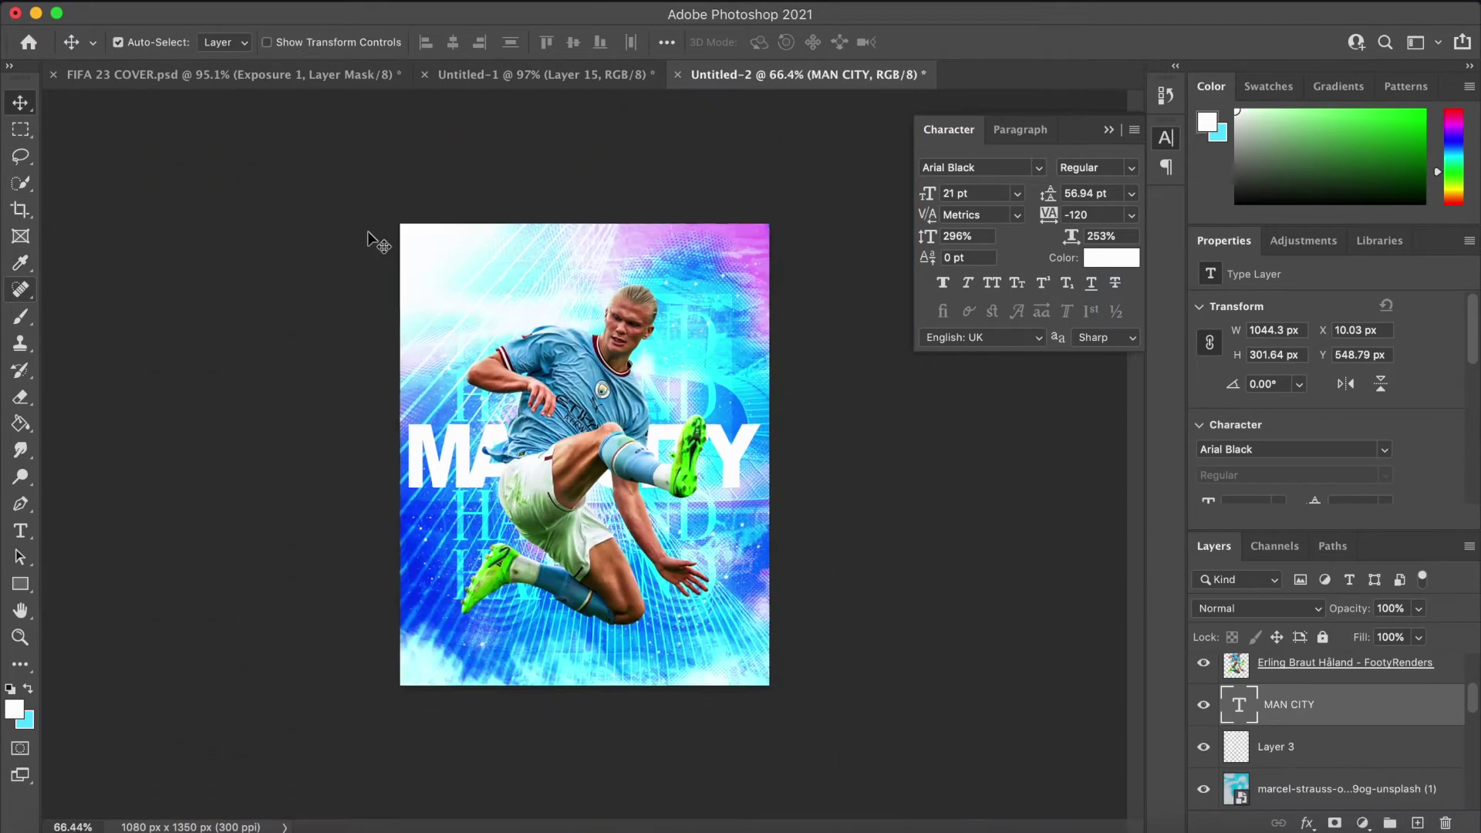
Step: Add a new layer clipped to the MAN CITY text and stamp cyan particles over both ends with the 1100 px brush
scroll(349, 319, "up", 4)
scroll(349, 320, "up", 3)
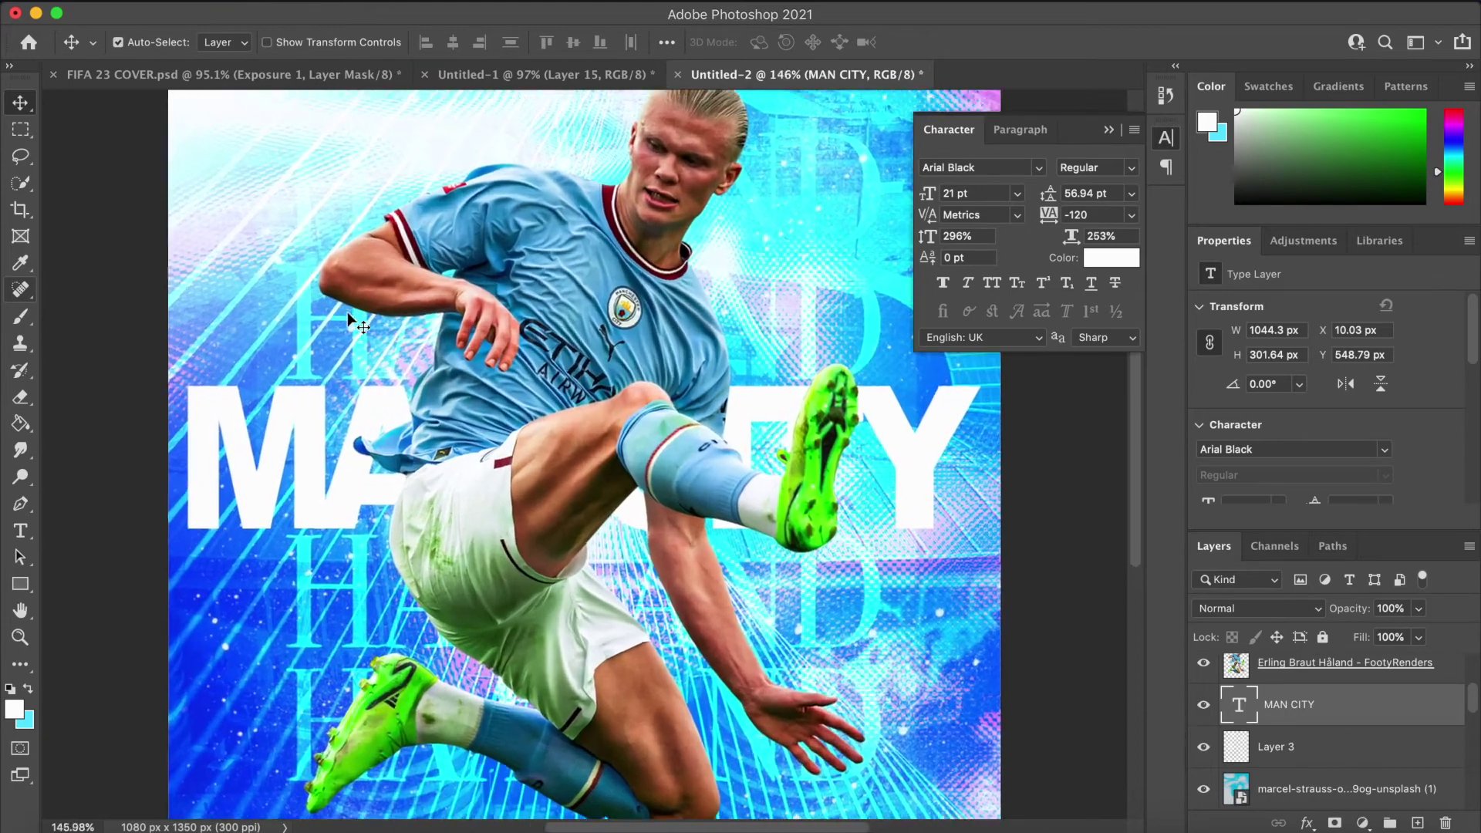
scroll(349, 320, "up", 1)
left_click(1419, 823)
key("alt+super+g")
left_click(21, 318)
left_click(28, 689)
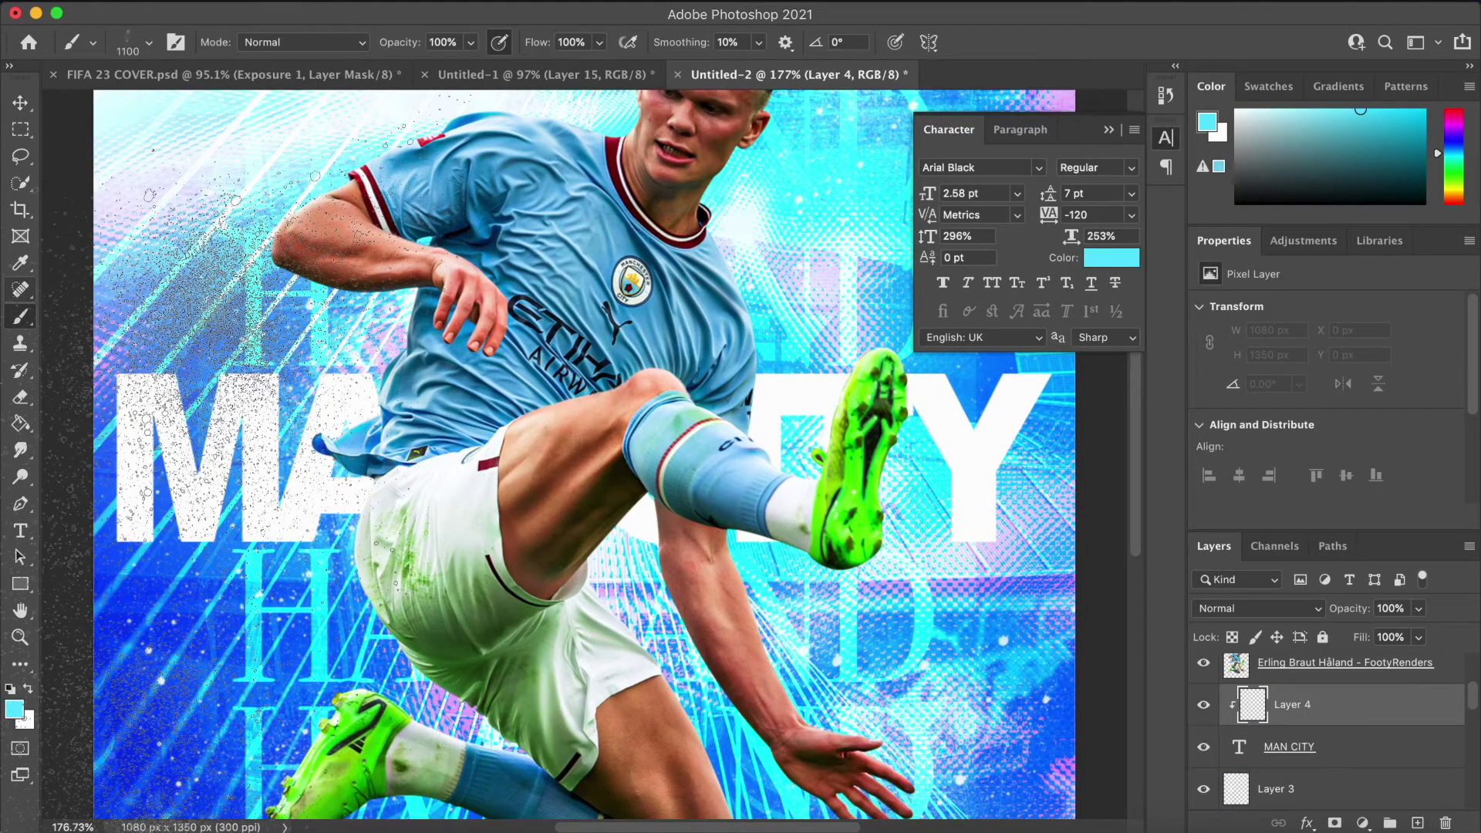
left_click(146, 575)
left_click(923, 687)
scroll(925, 714, "down", 2)
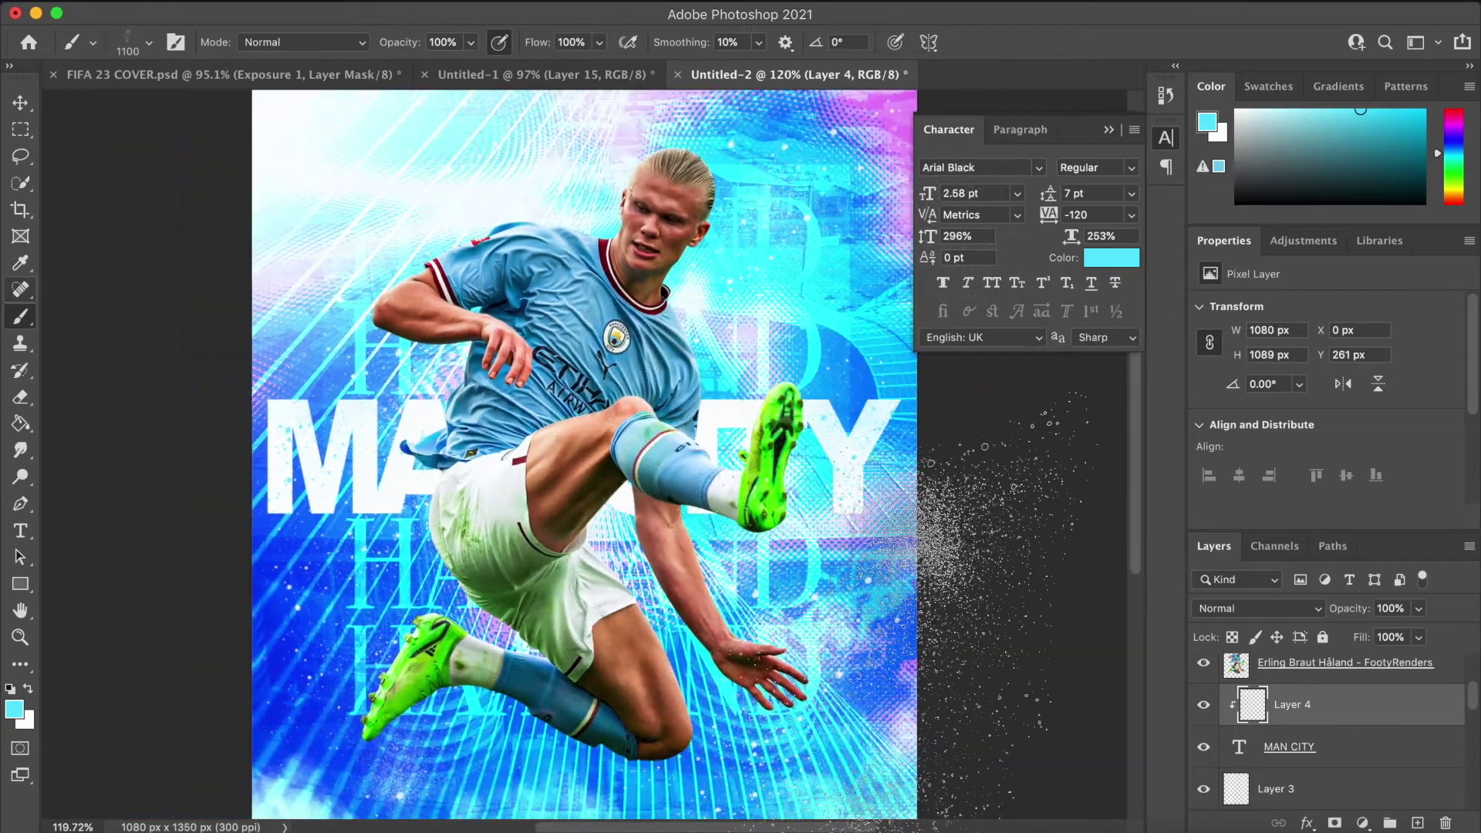
Step: Set the brush colour to blue 0064fa and stamp particles over both ends of the MAN CITY text on the clipped layer
scroll(928, 719, "up", 1)
left_click(13, 709)
left_click_drag(1230, 618, 1245, 596)
left_click(1205, 496)
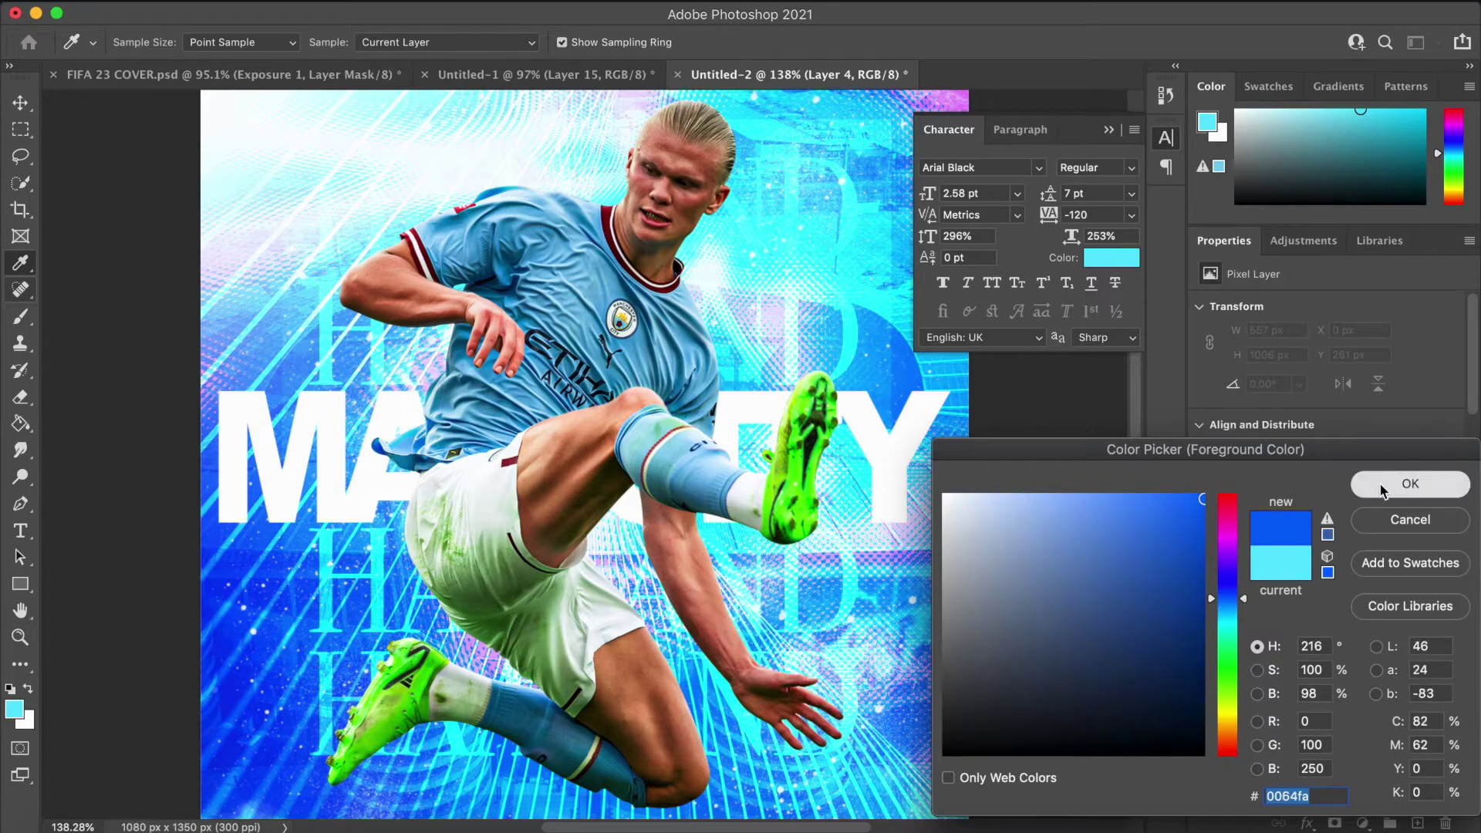
left_click(1372, 483)
key("b")
left_click(263, 501)
left_click(965, 563)
scroll(1080, 695, "down", 5)
scroll(1142, 772, "up", 2)
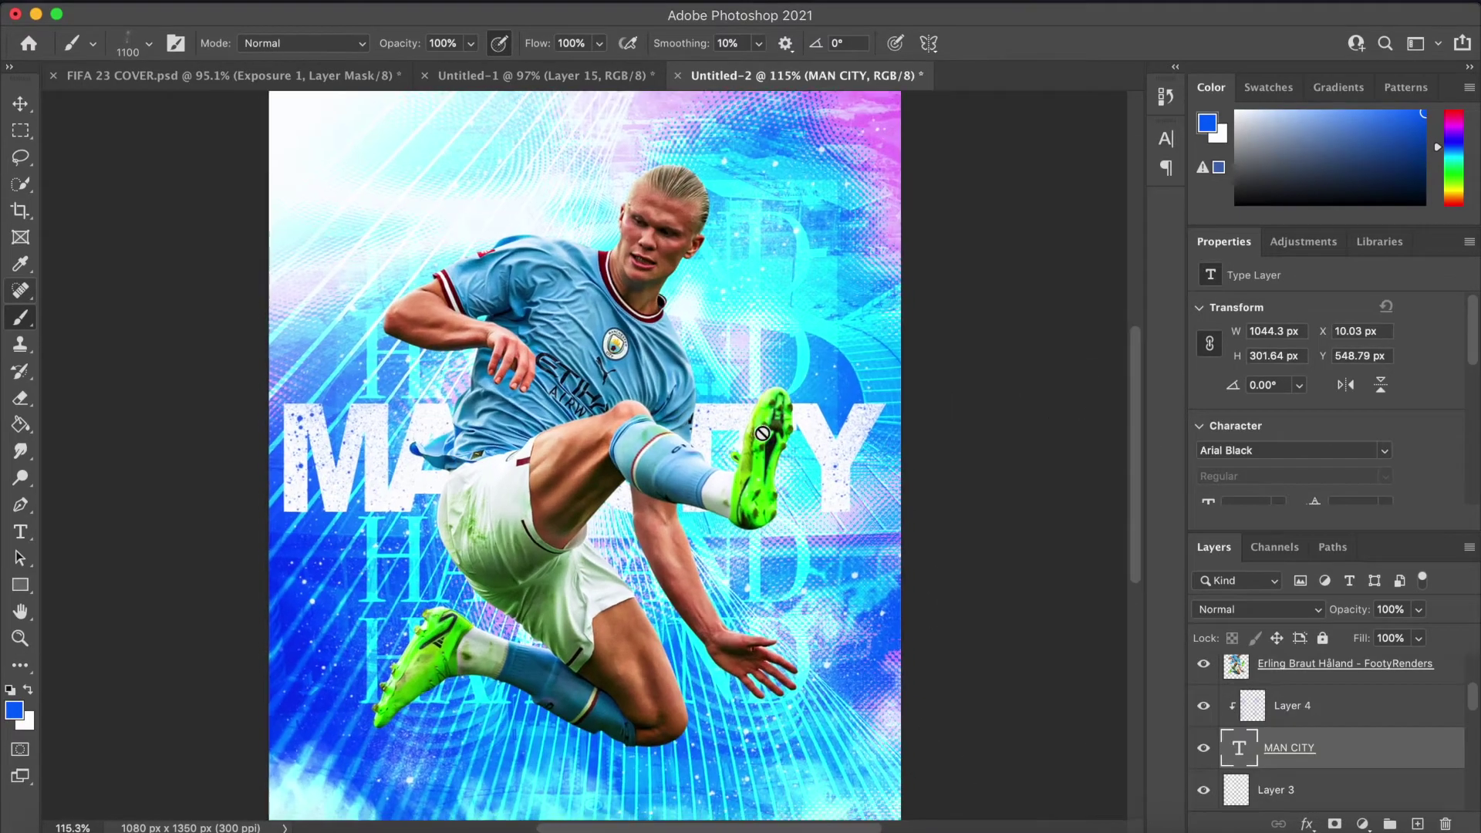
Step: Add a saturated blue drop shadow to the MAN CITY text with a 45° angle and 14 px distance
scroll(763, 434, "down", 2)
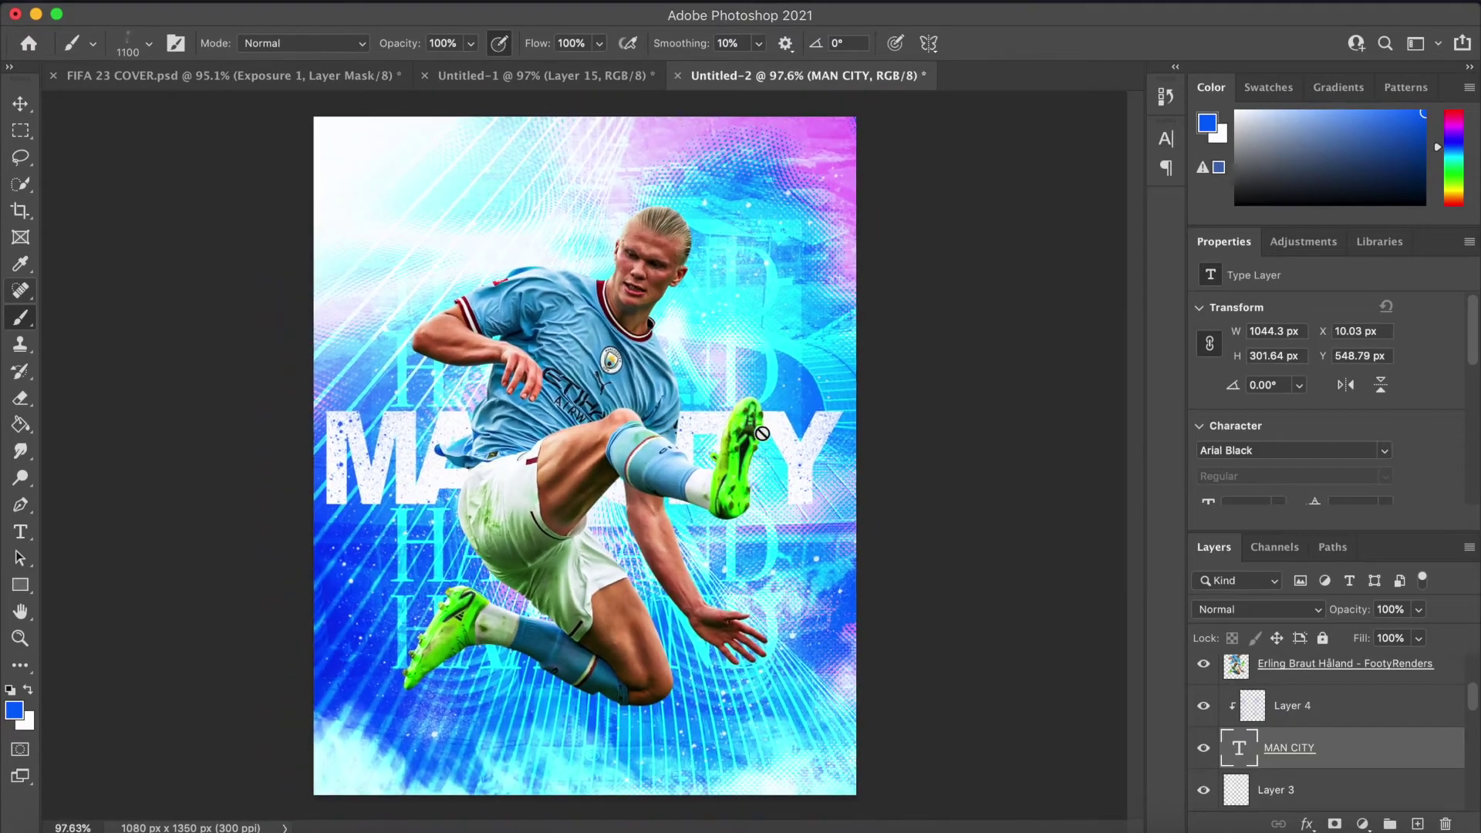
double_click(1384, 774)
left_click(753, 476)
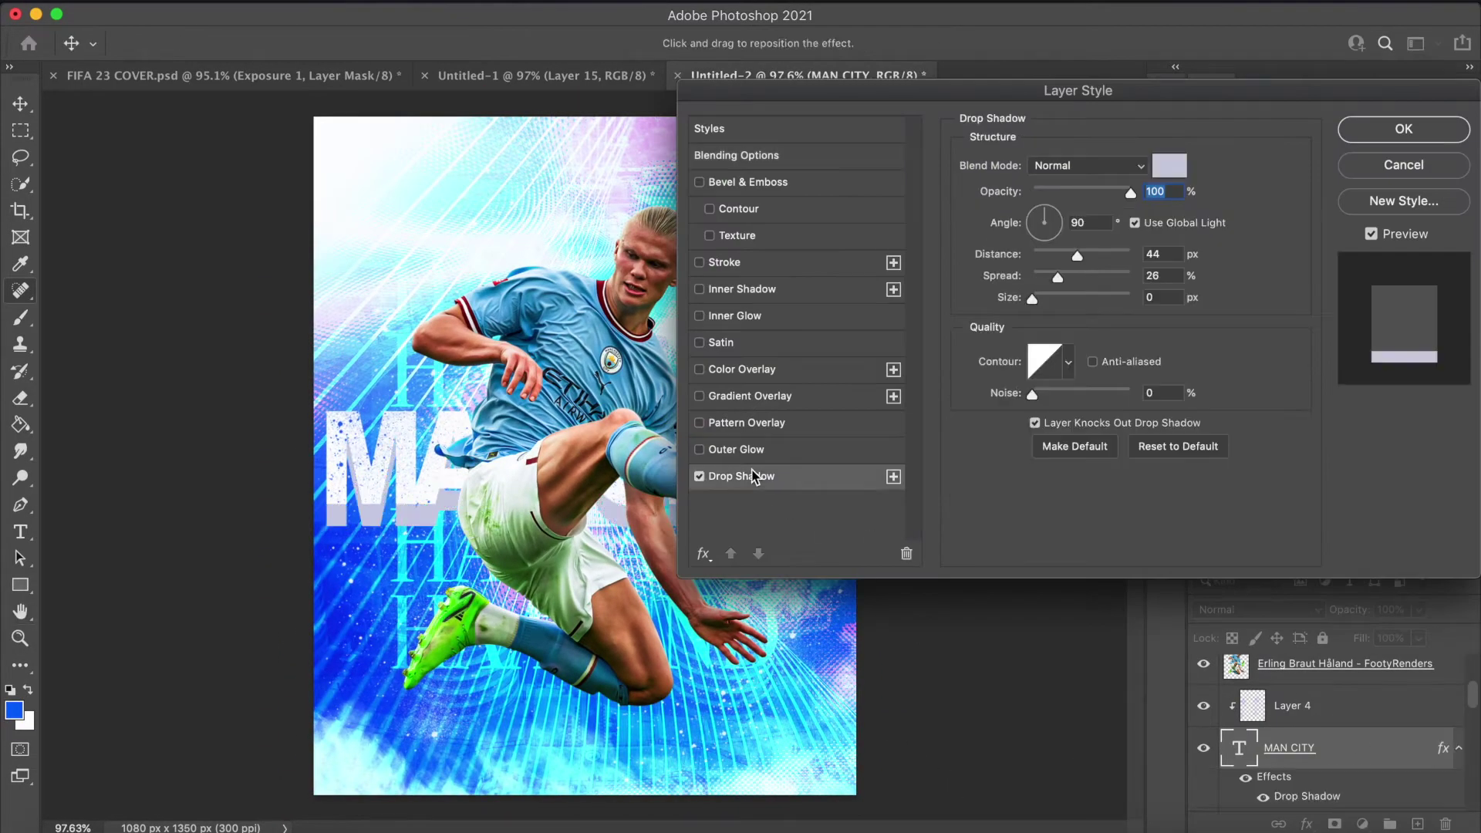
left_click(1059, 218)
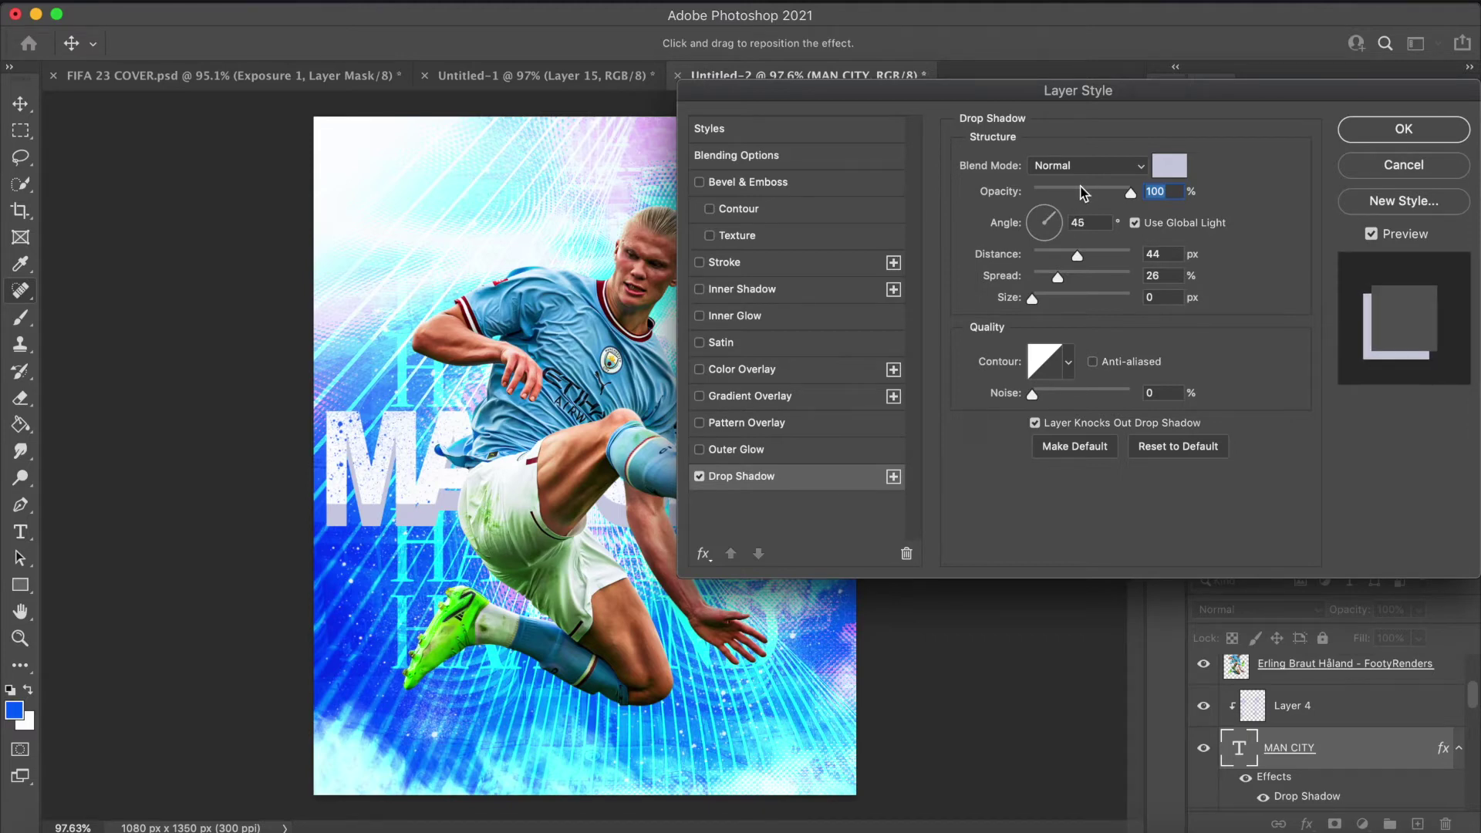
left_click(1168, 168)
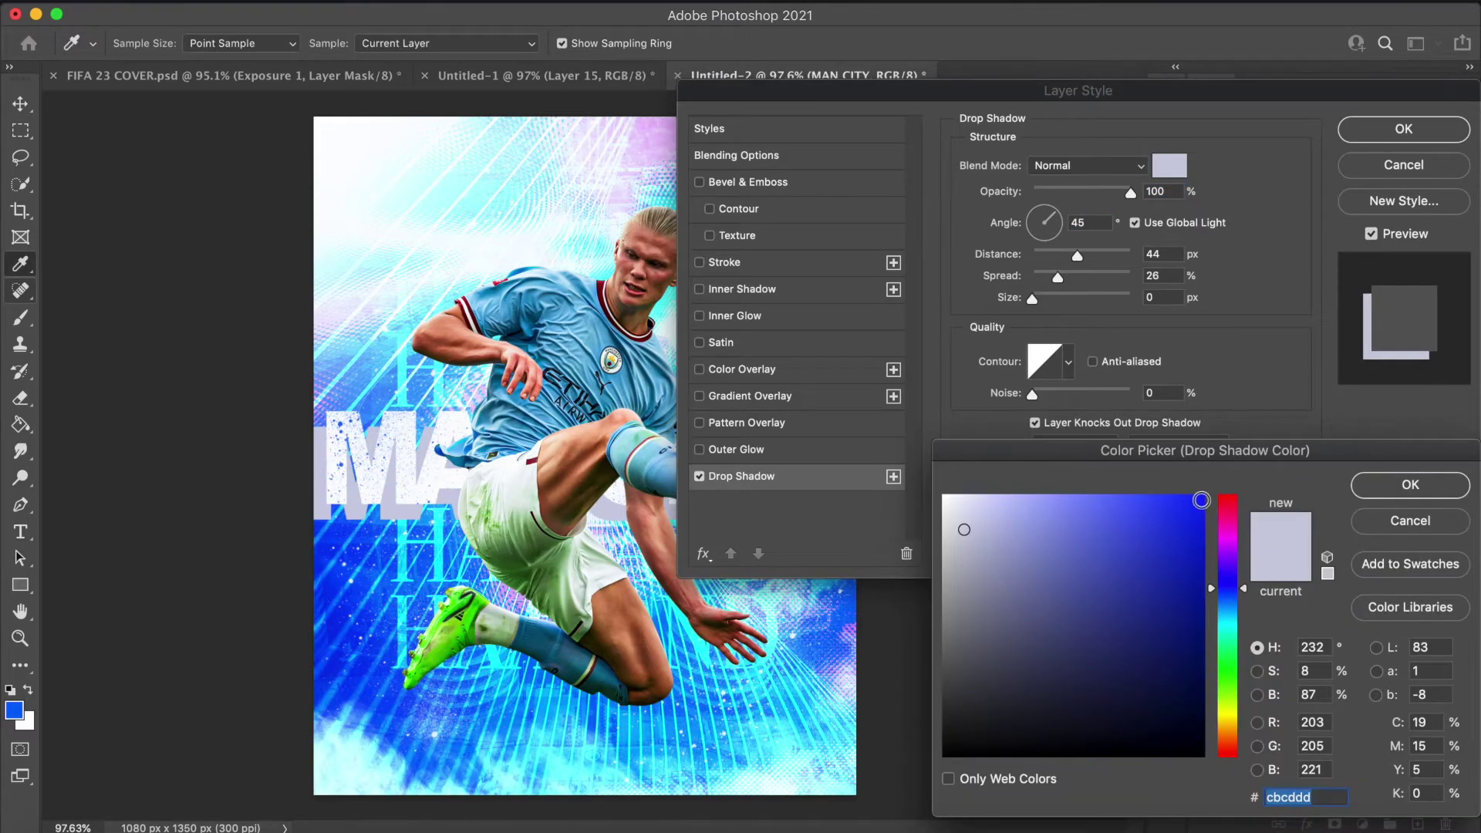
left_click(1201, 499)
left_click(1409, 485)
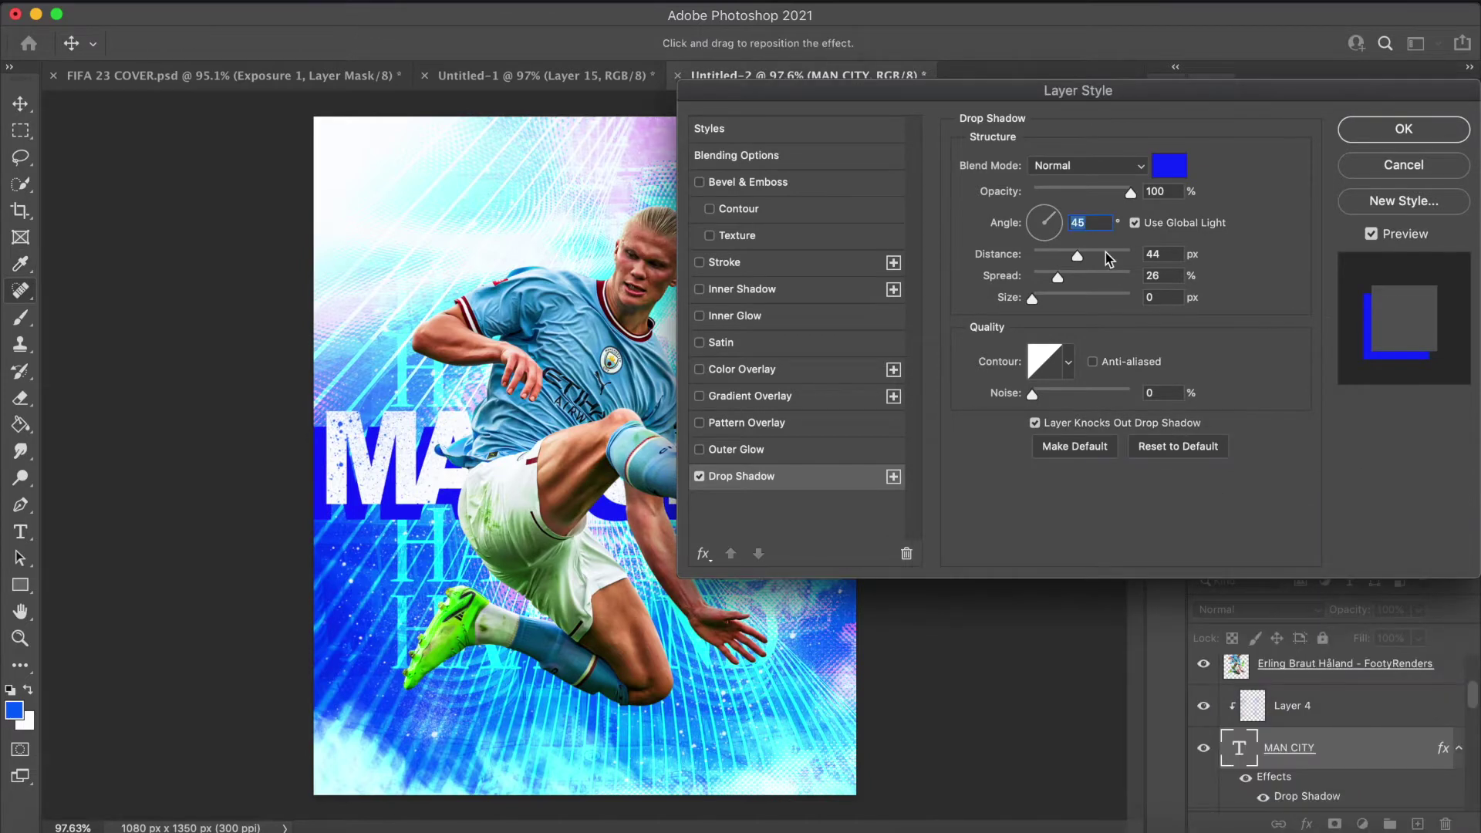
left_click_drag(1054, 255, 1045, 258)
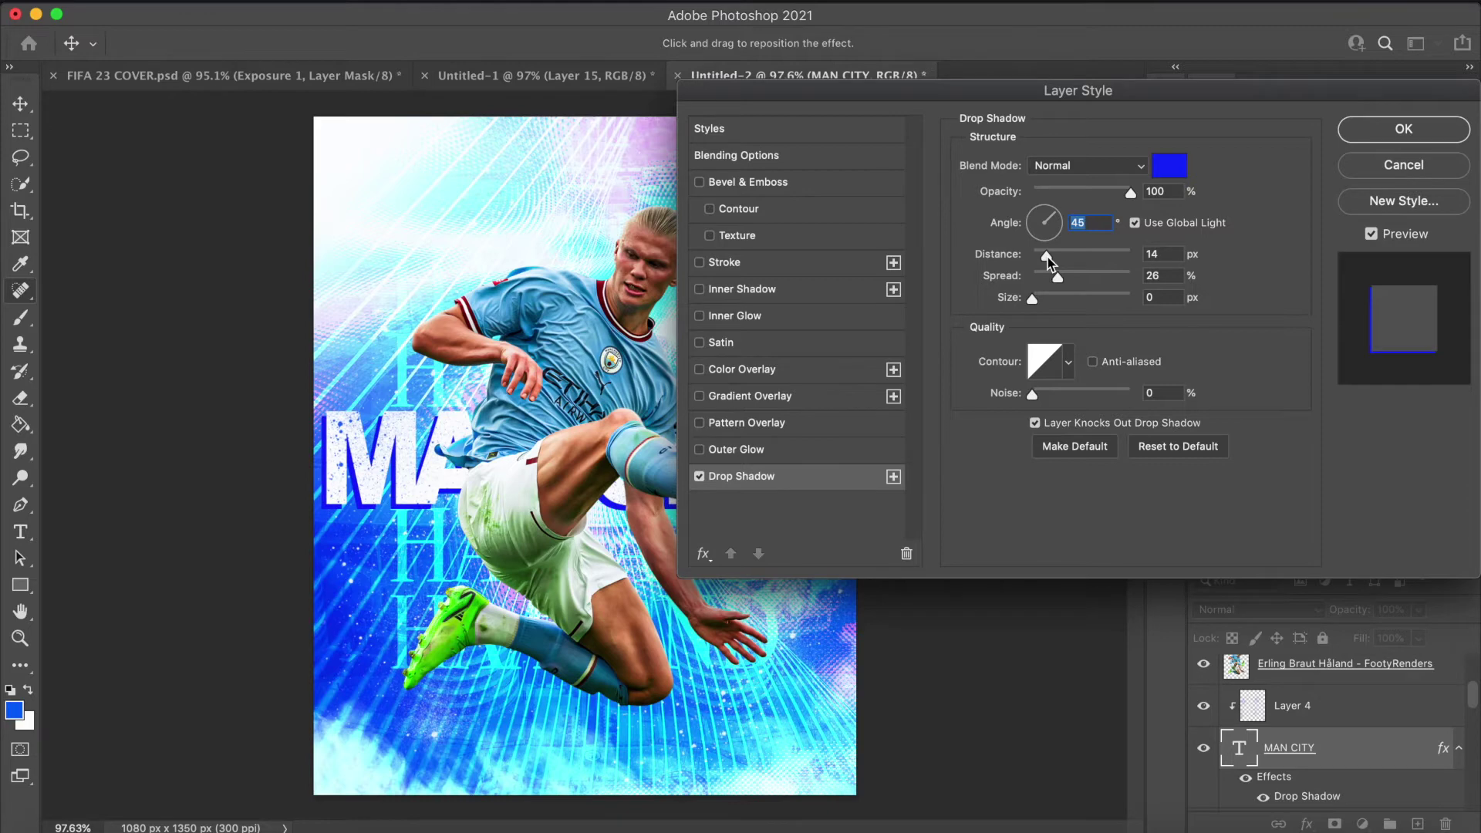
key("Tab")
Step: Try the Satin and Inner Glow effects on the MAN CITY text
left_click(700, 343)
left_click(700, 343)
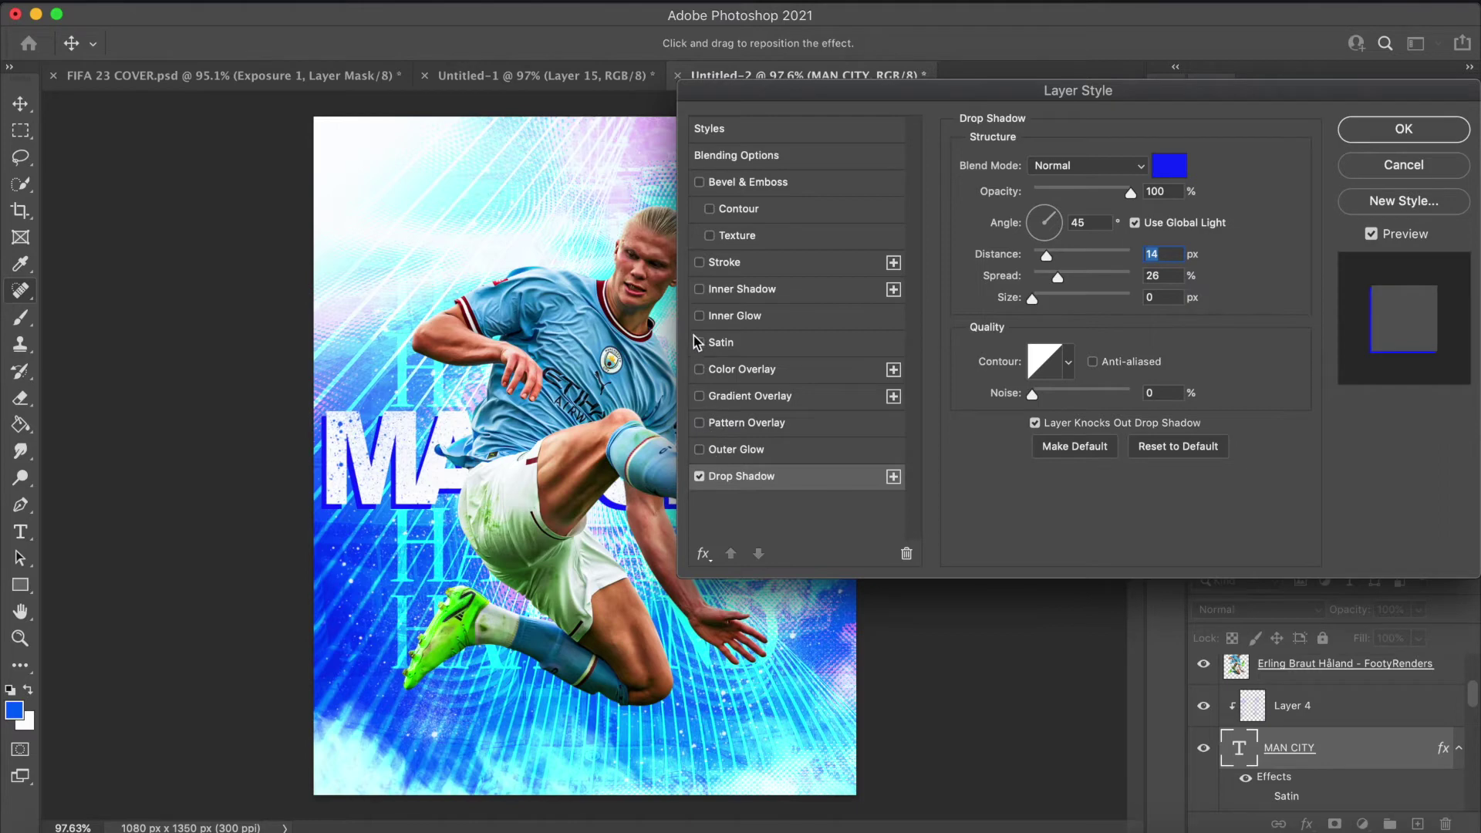
left_click(700, 317)
left_click(700, 316)
Step: Apply the drop shadow layer style to the MAN CITY text
left_click(1343, 132)
scroll(854, 390, "down", 5)
scroll(854, 389, "up", 5)
scroll(854, 389, "down", 2)
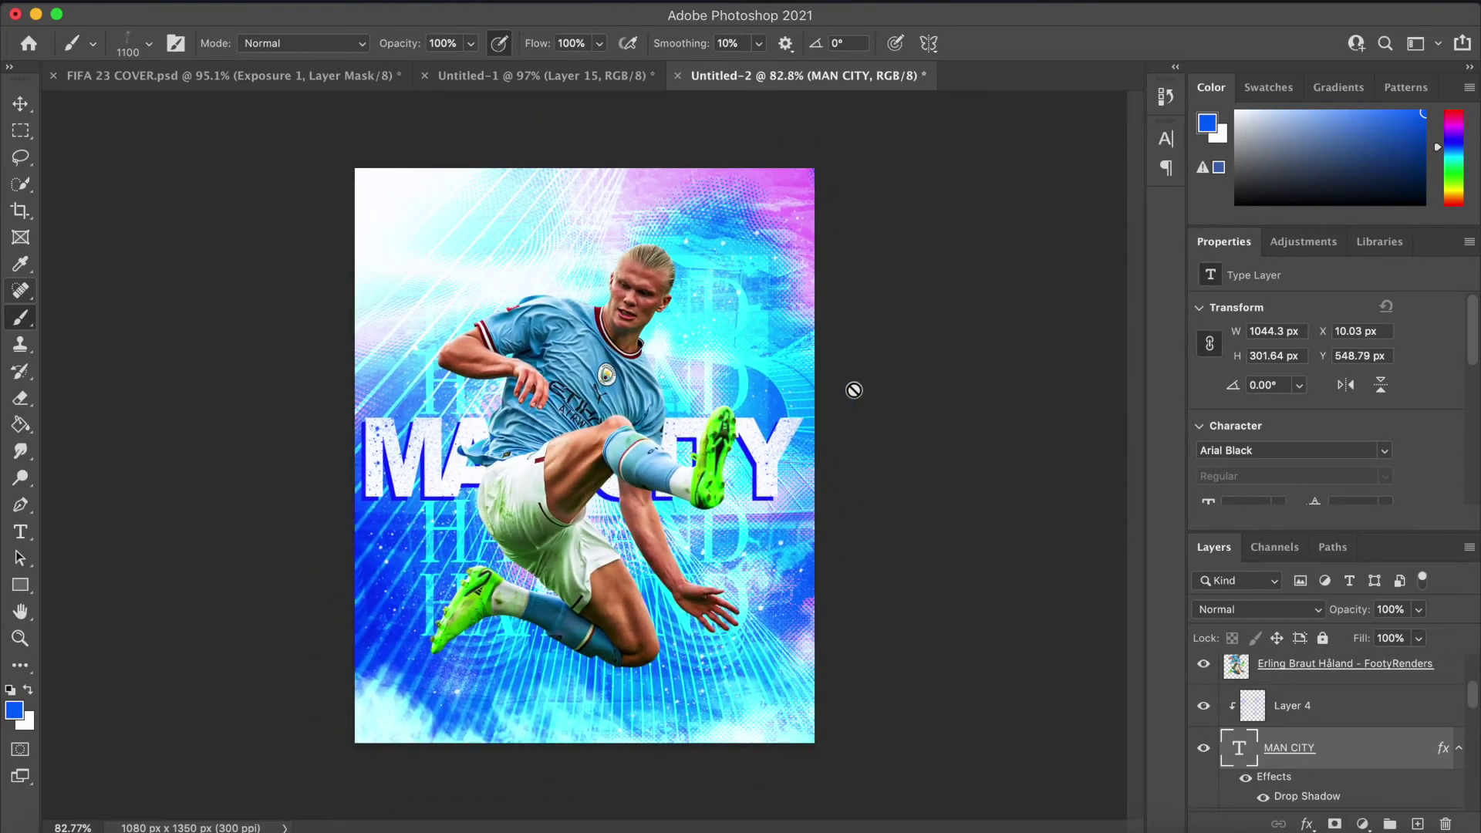
Step: Add a Brightness/Contrast adjustment clipped to the Erling Braut Håland render layer and set its brightness to 9
scroll(855, 390, "up", 3)
left_click(20, 105)
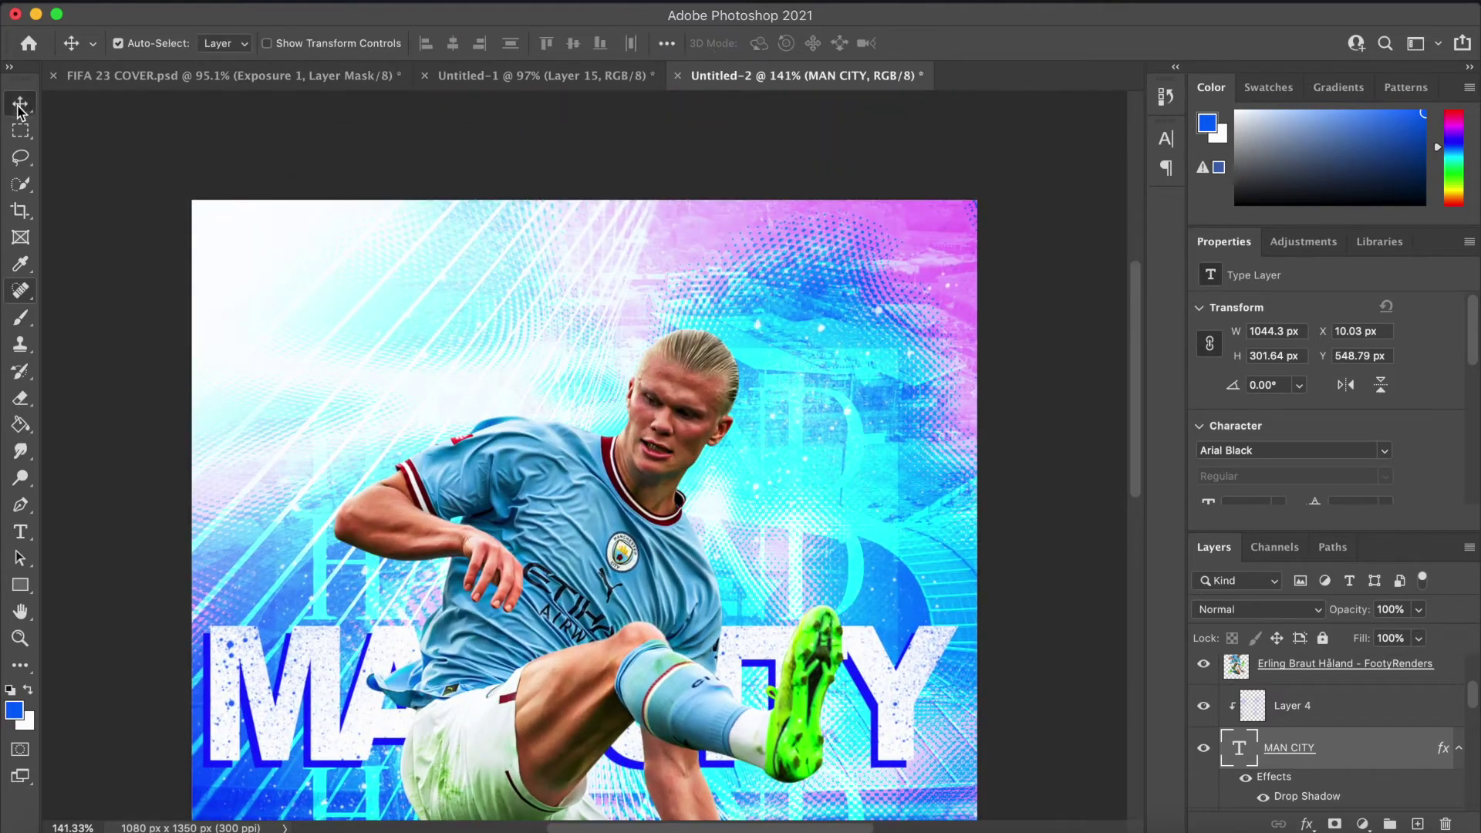
scroll(449, 319, "down", 4)
scroll(448, 319, "up", 2)
left_click(448, 320)
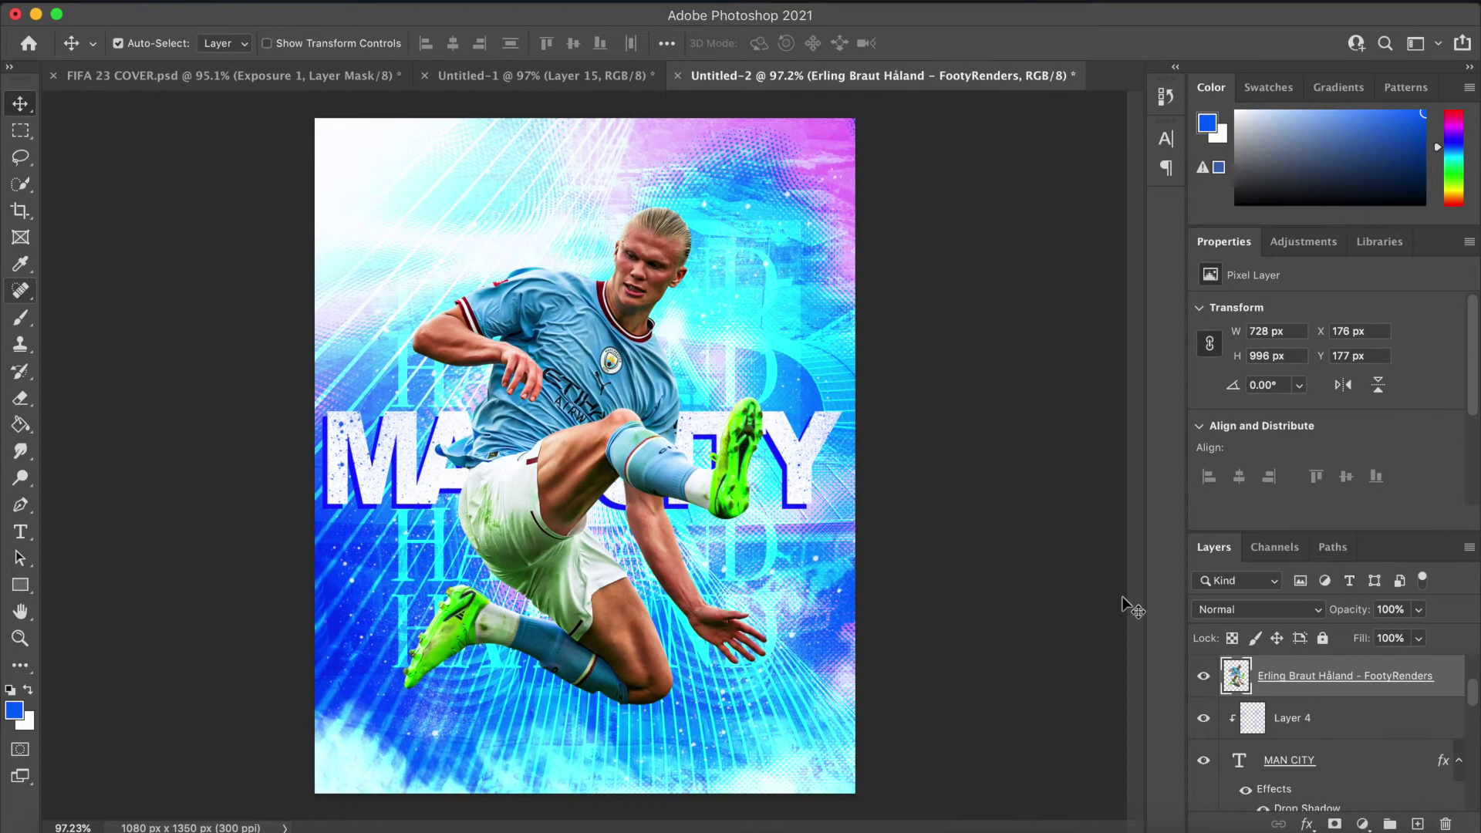
left_click(1363, 824)
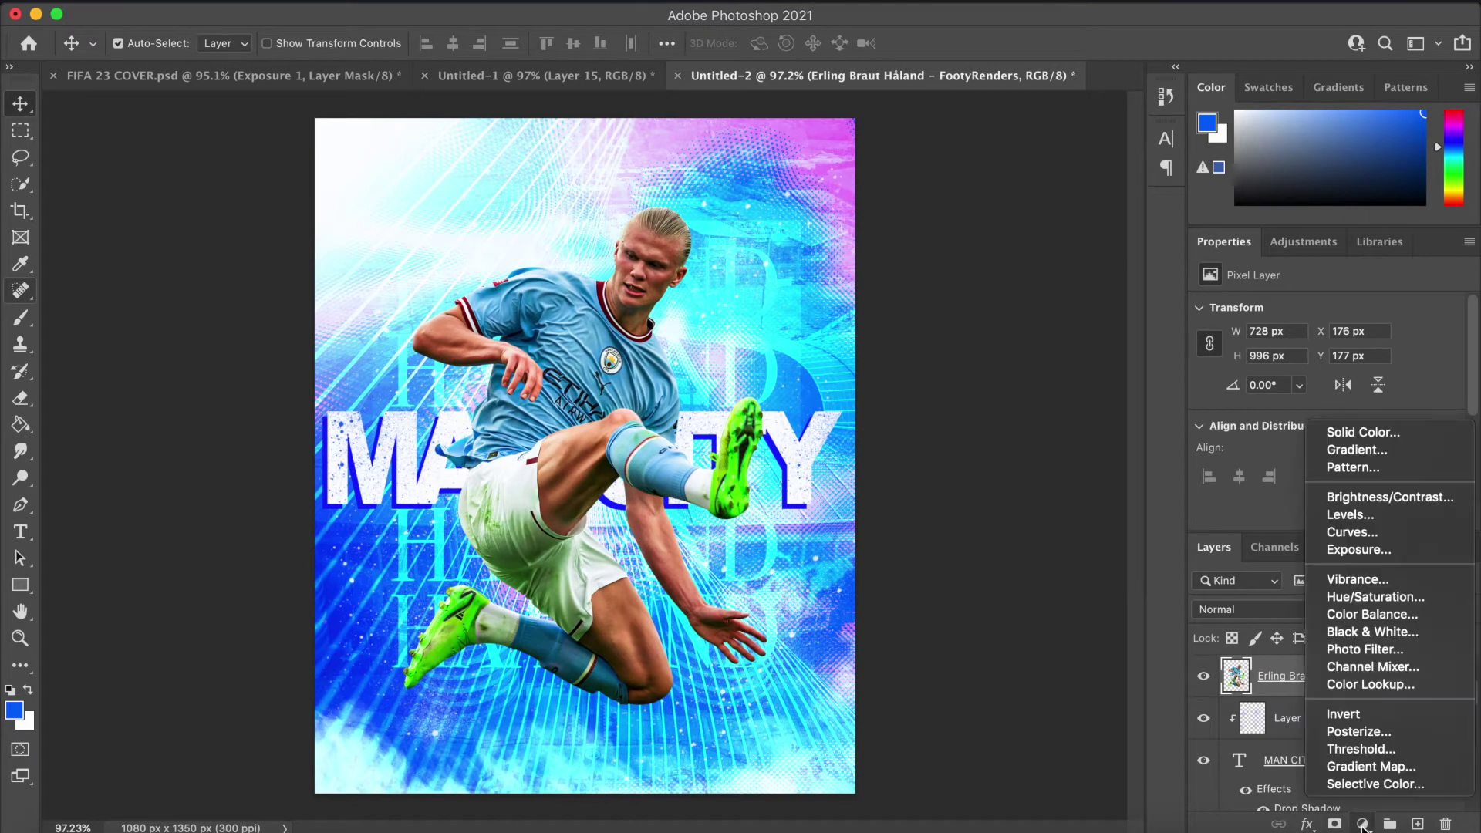
left_click(1353, 500)
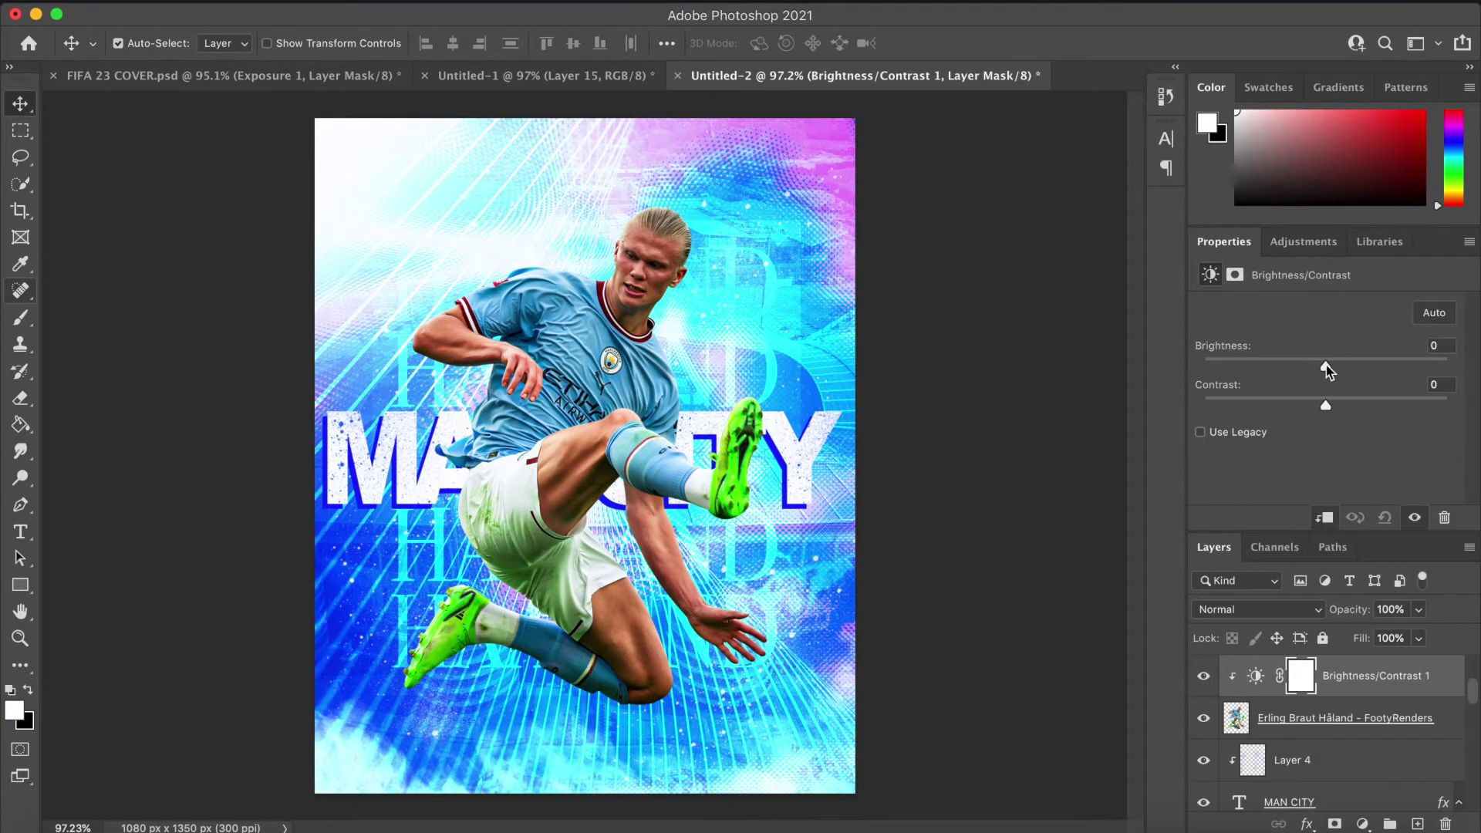
left_click_drag(1329, 367, 1335, 365)
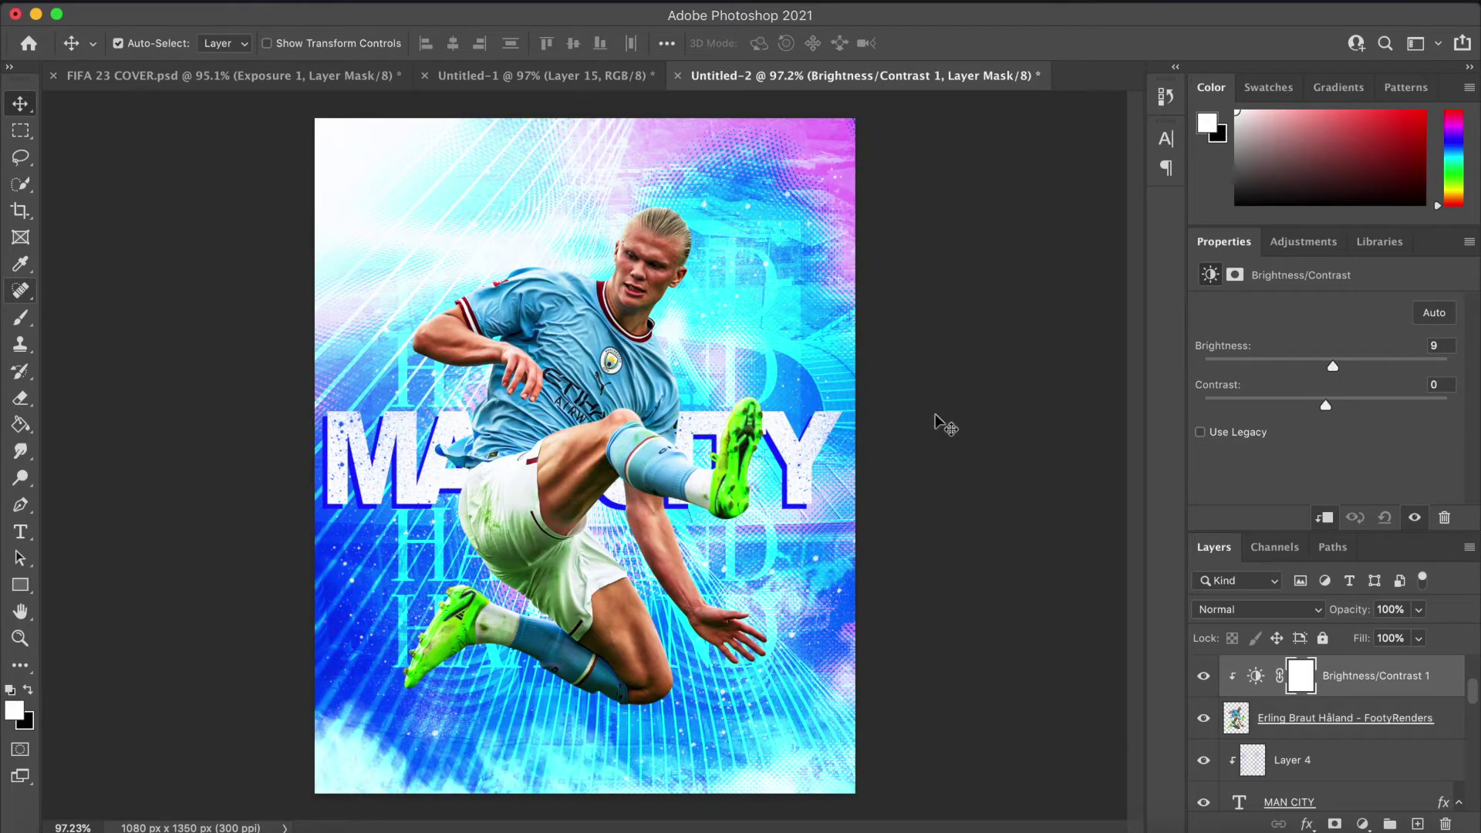
Step: Compare the player with and without the Brightness/Contrast adjustment
scroll(935, 413, "down", 2)
scroll(935, 414, "up", 1)
left_click(1223, 688)
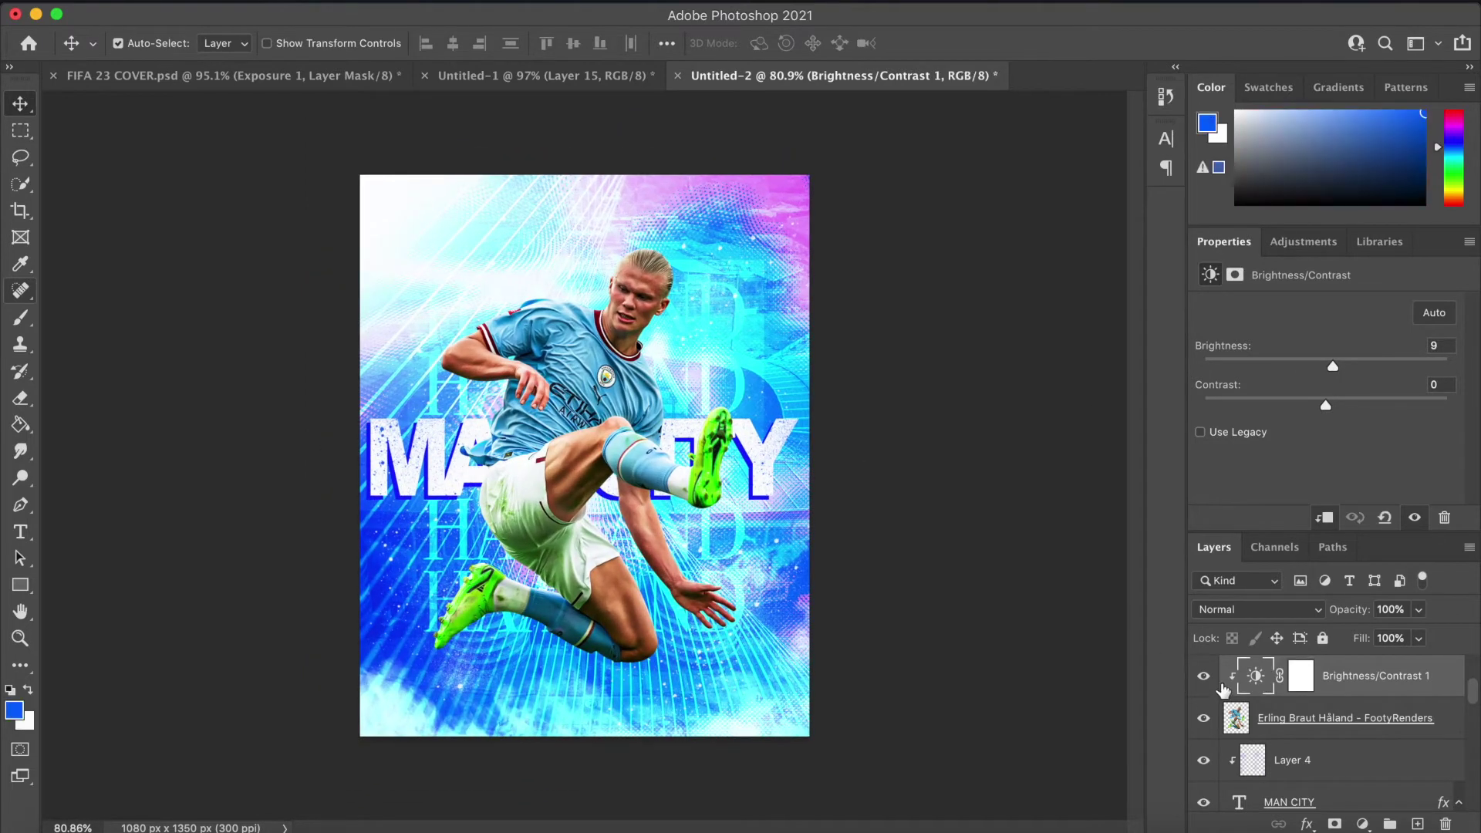
left_click(1208, 682)
left_click(1205, 682)
scroll(1055, 595, "down", 2)
scroll(1056, 595, "up", 3)
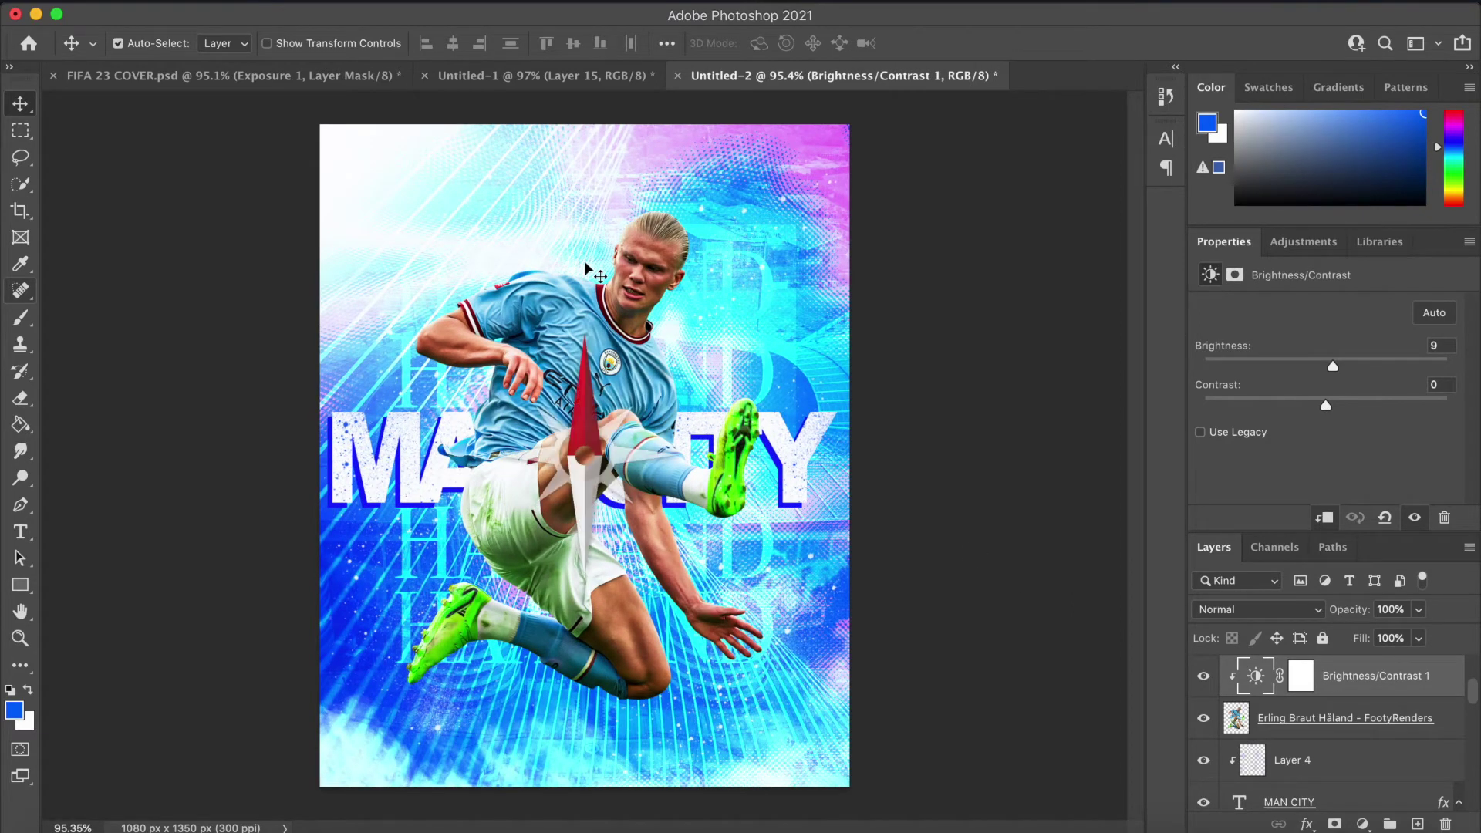
Step: Switch to the browser, search Google Images for MAN CITY PNG and bring the Manchester City badge into the poster document
key("ctrl+Right")
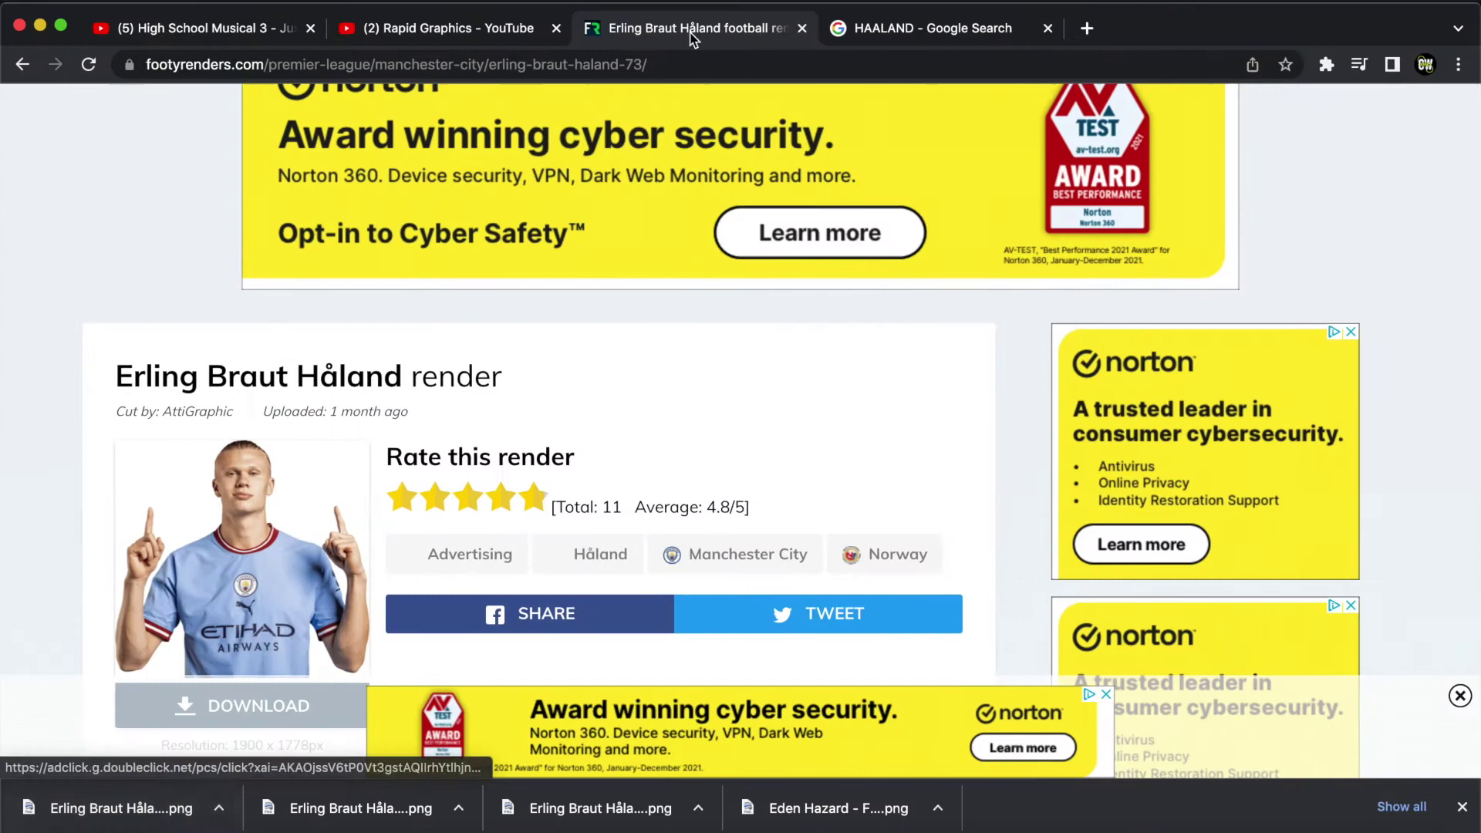
left_click(1085, 28)
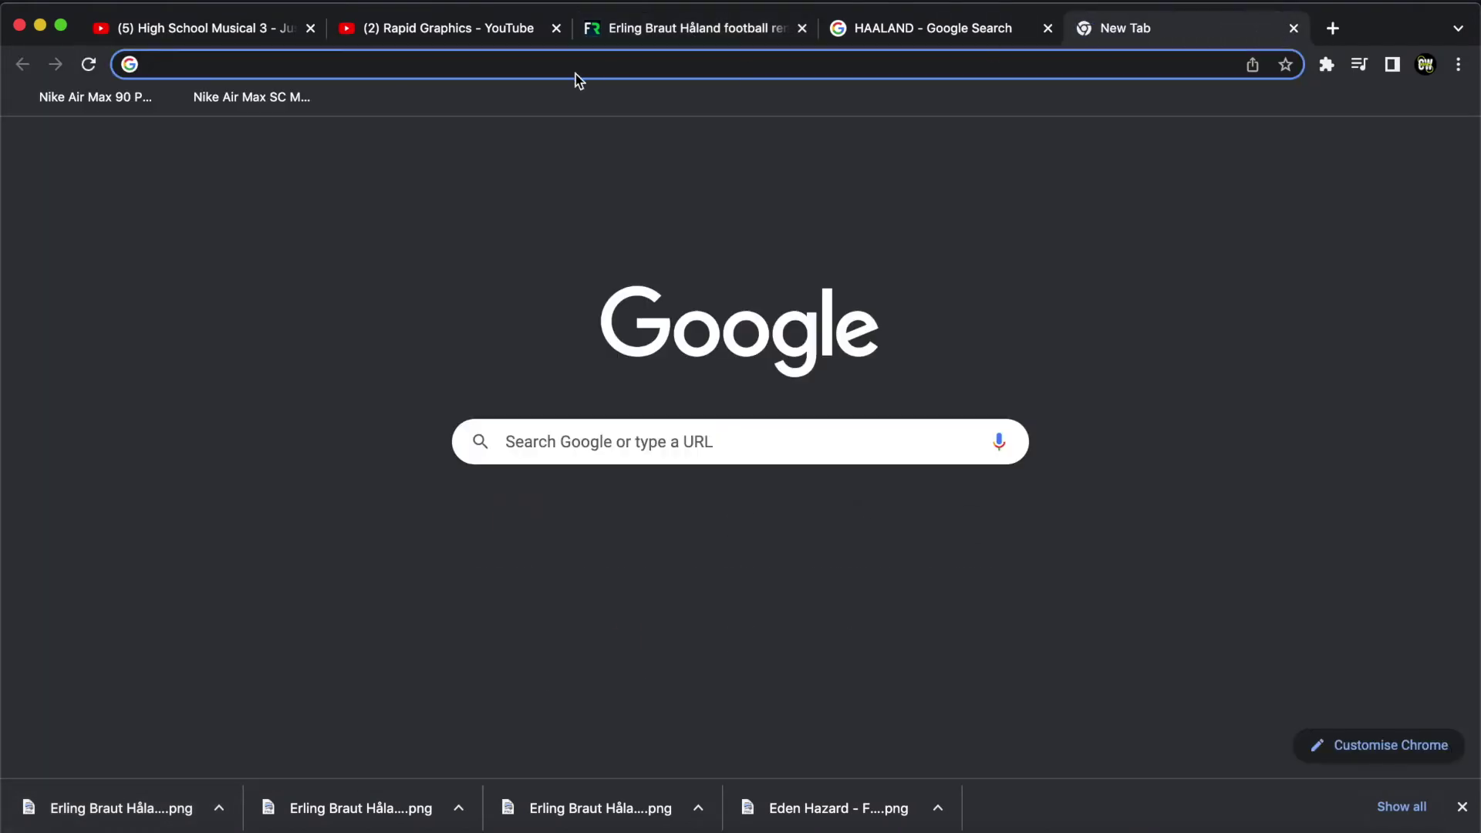
type("MAN CITY PNG")
key("Return")
left_click(278, 198)
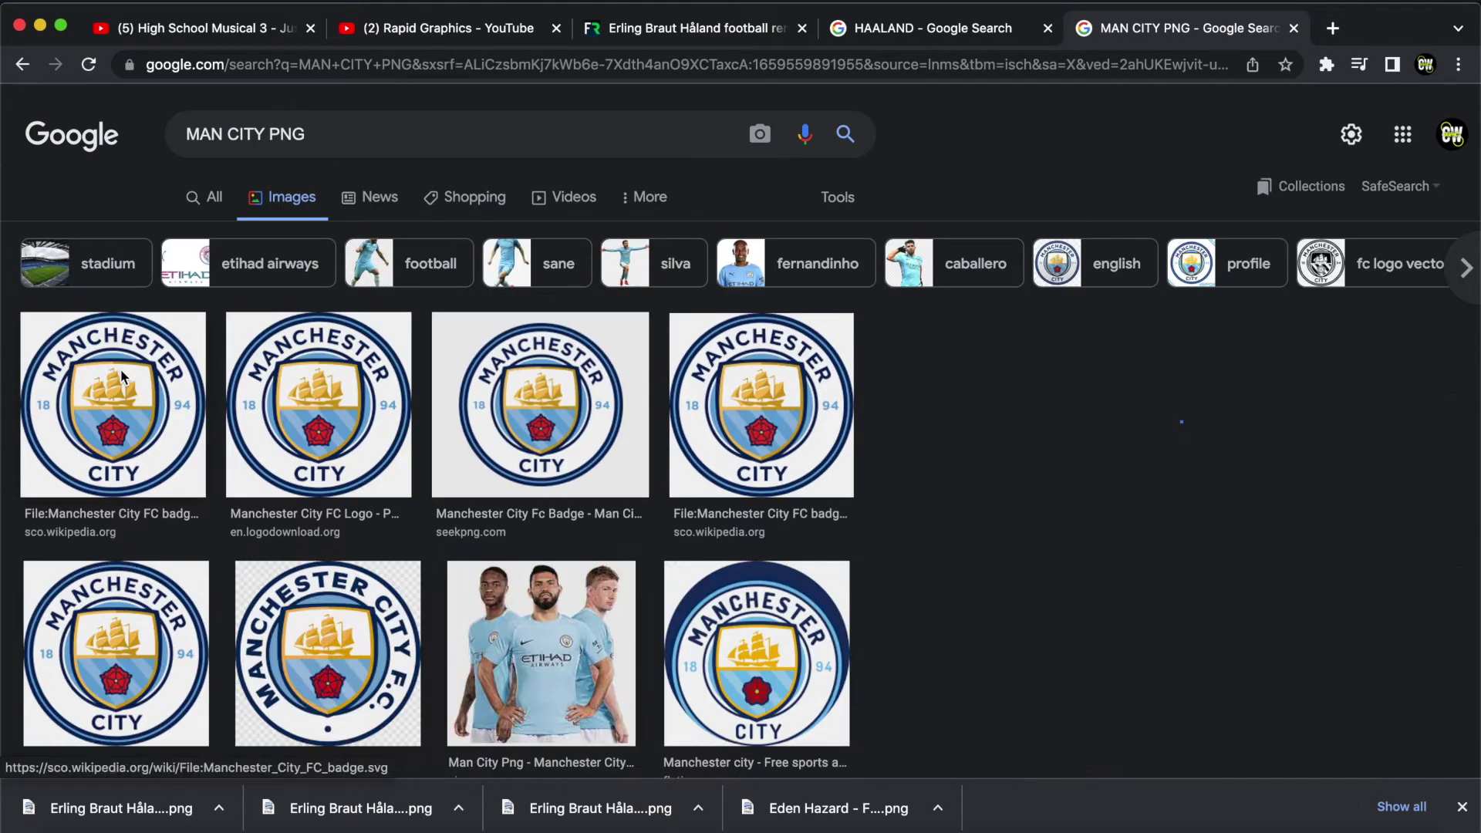
left_click(124, 376)
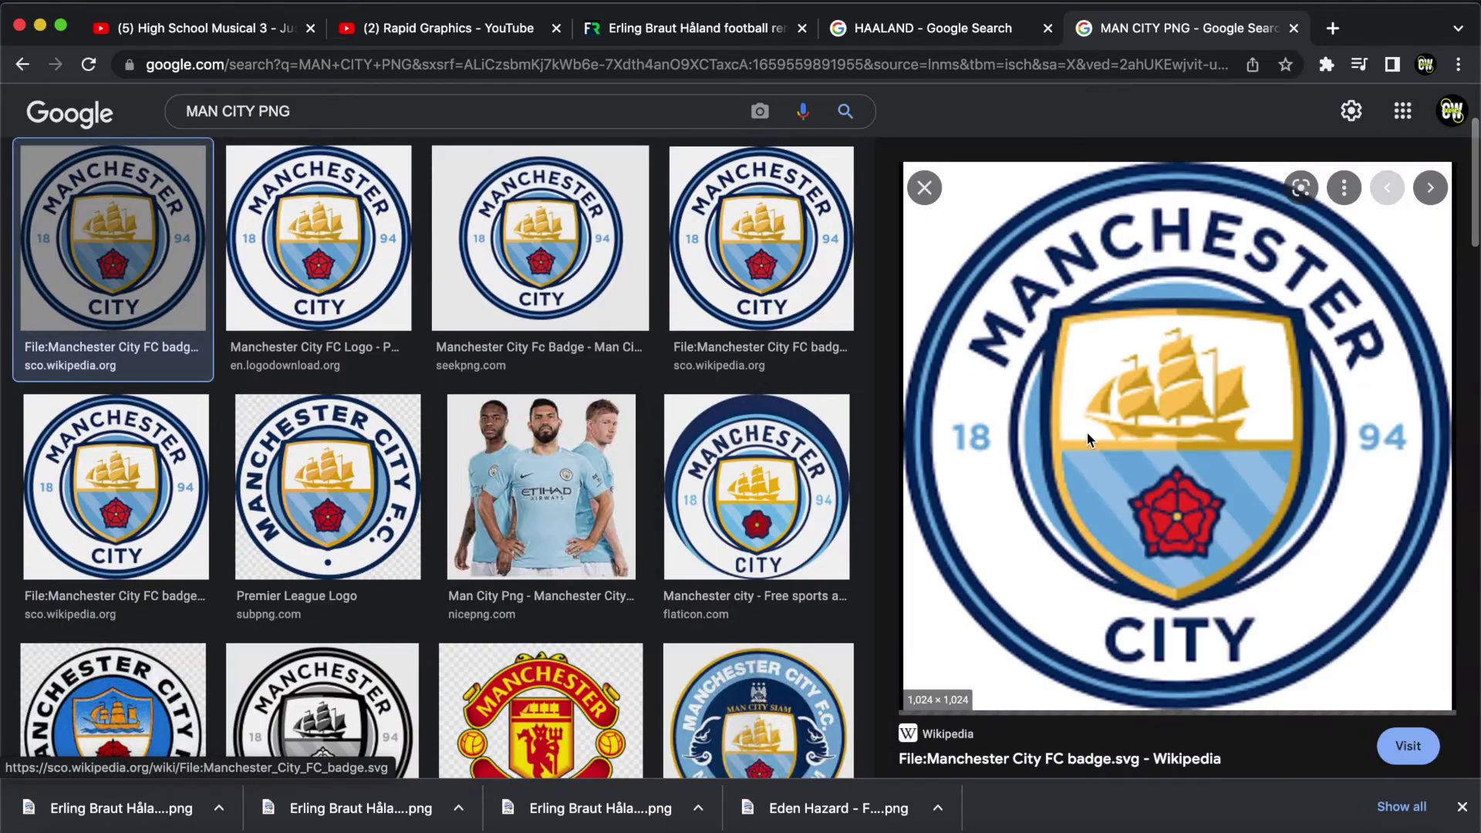
left_click_drag(1038, 376, 512, 165)
Step: Move the badge layer out of the clipped player layers to directly beneath the Color Lookup 1 layer
key("super+t")
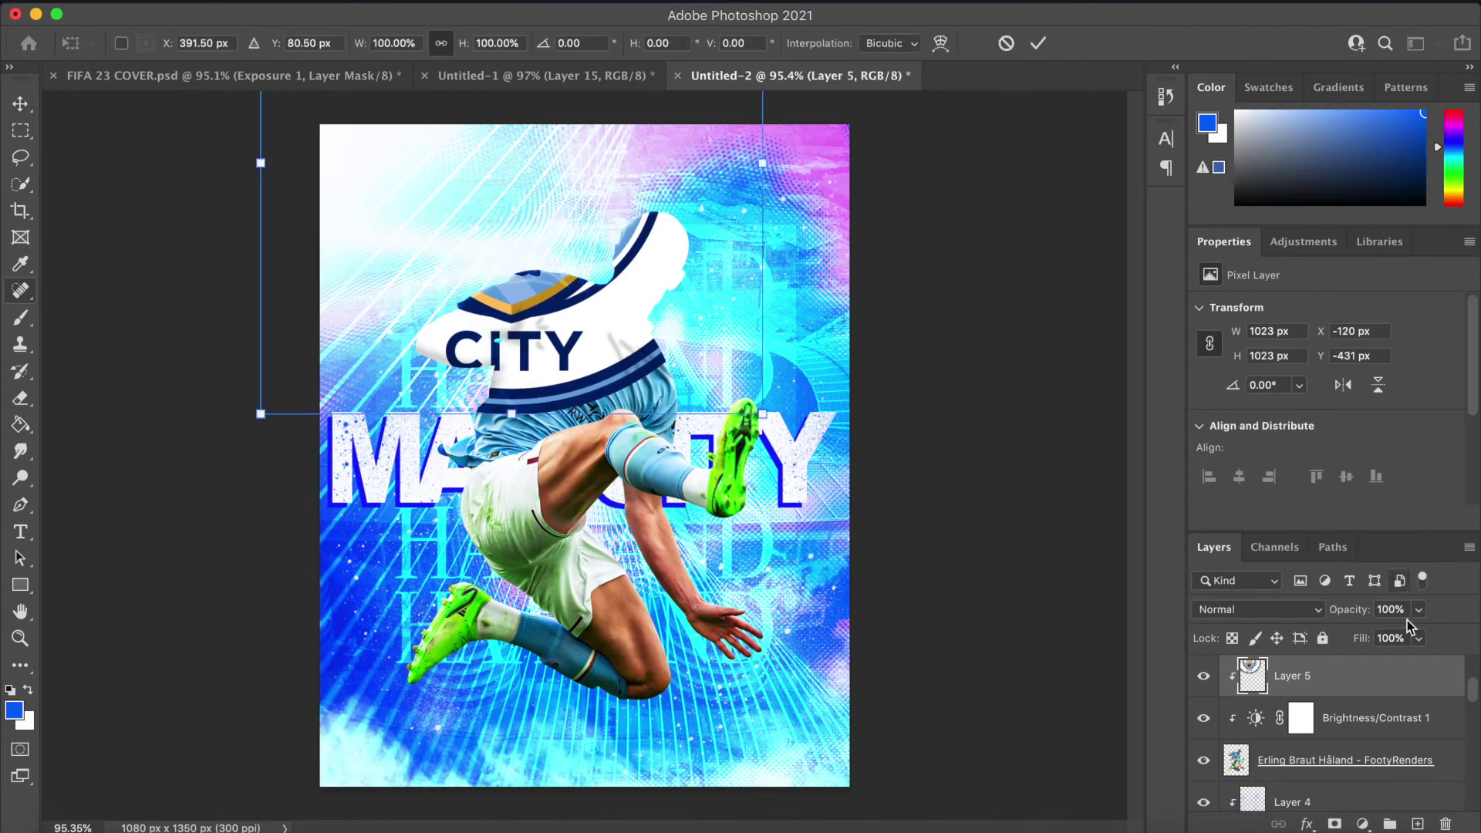
key("Return")
left_click_drag(1366, 677, 1306, 732)
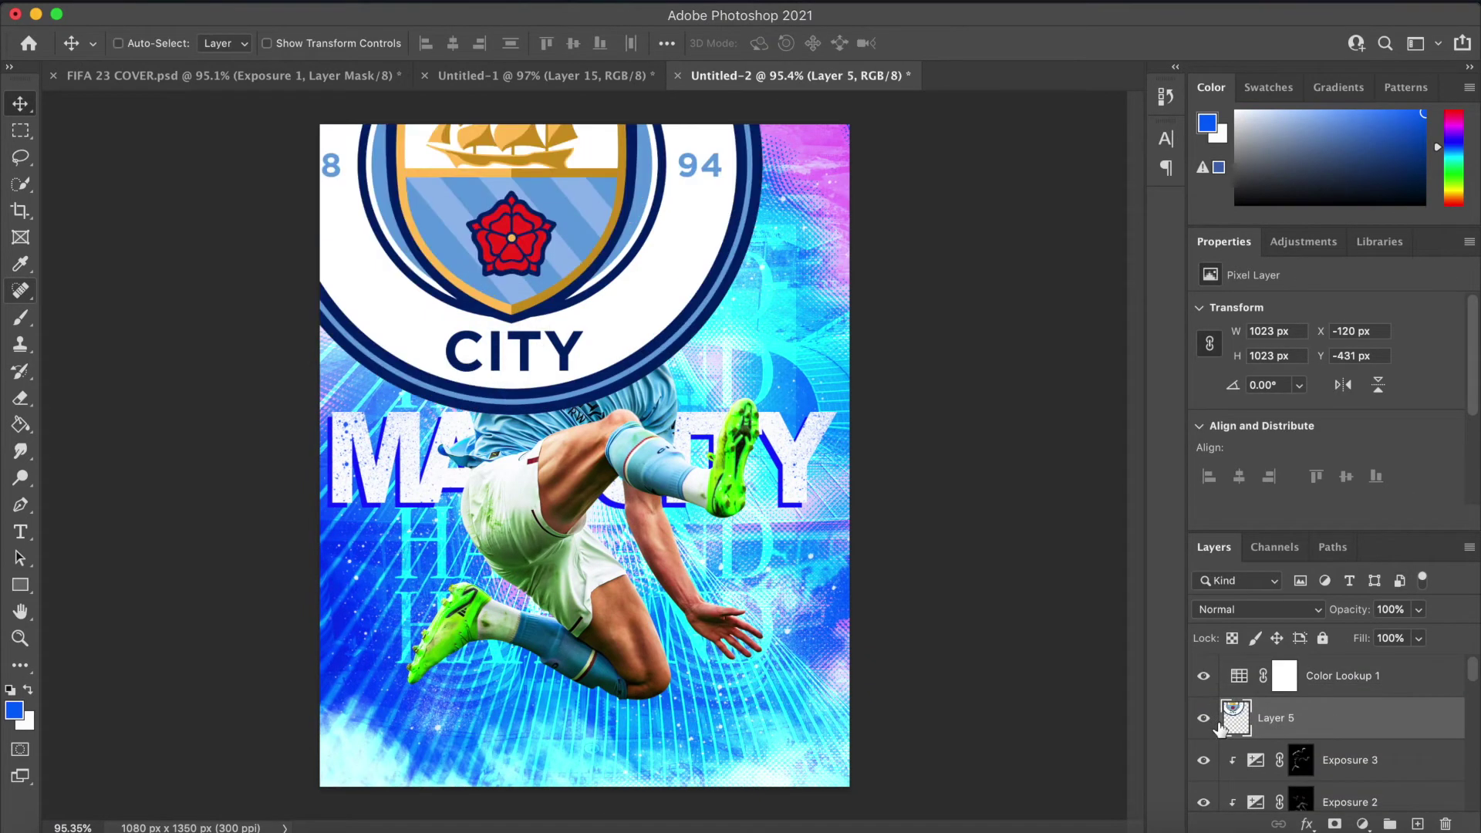
Step: Scale the Manchester City badge down to about 86 px wide and place it near the poster's top centre
key("ctrl+t")
left_click_drag(759, 162, 525, 165)
scroll(525, 165, "up", 5)
left_click_drag(600, 270, 656, 258)
key("Return")
key("ctrl+0")
scroll(650, 295, "up", 2)
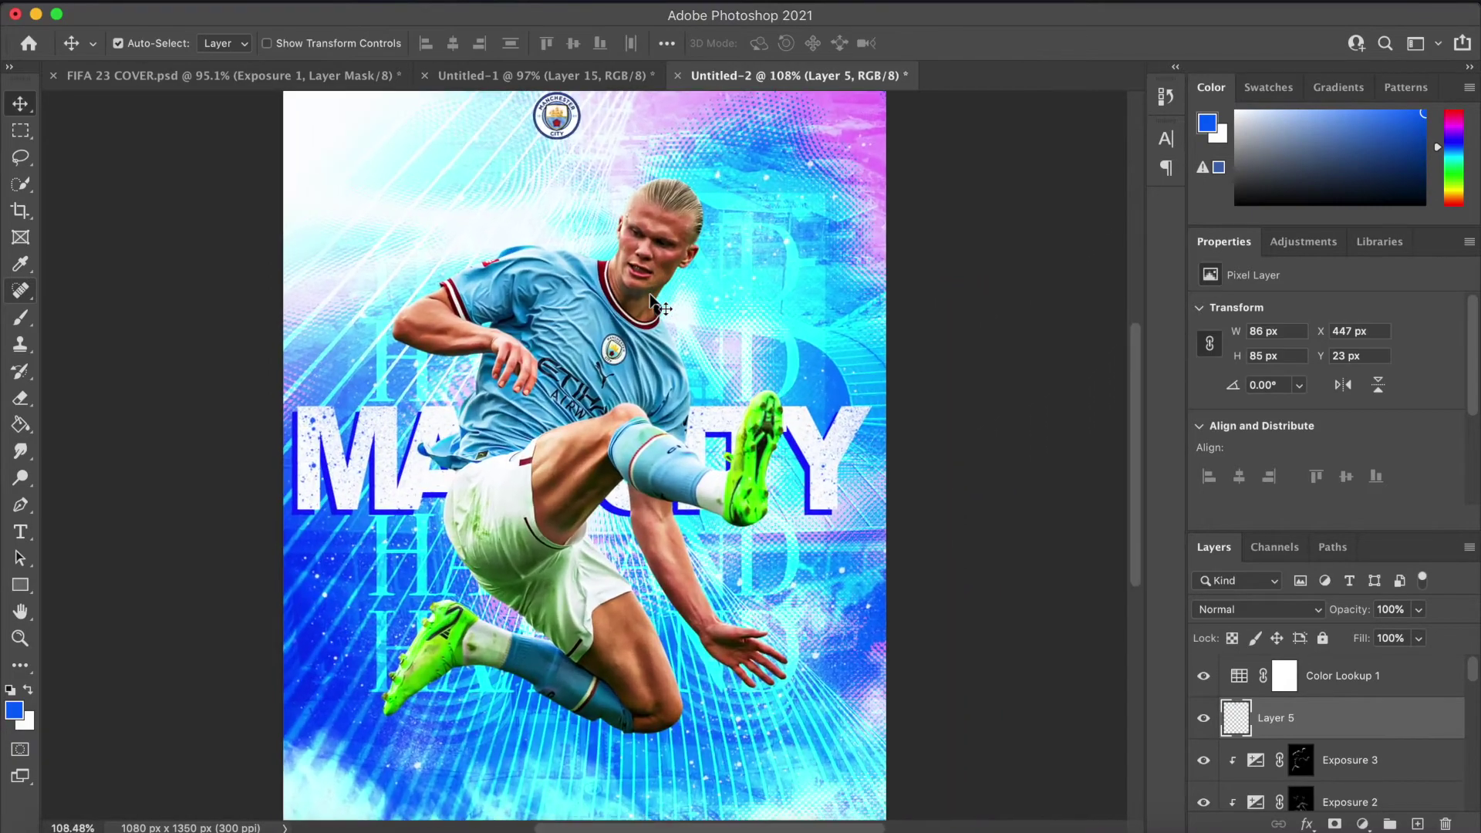
Step: Switch to the browser, search Google Images for PUMA PNG and bring the black Puma logo into the poster document
key("super+Tab")
left_click(395, 105)
left_click_drag(395, 105, 264, 80)
key("Escape")
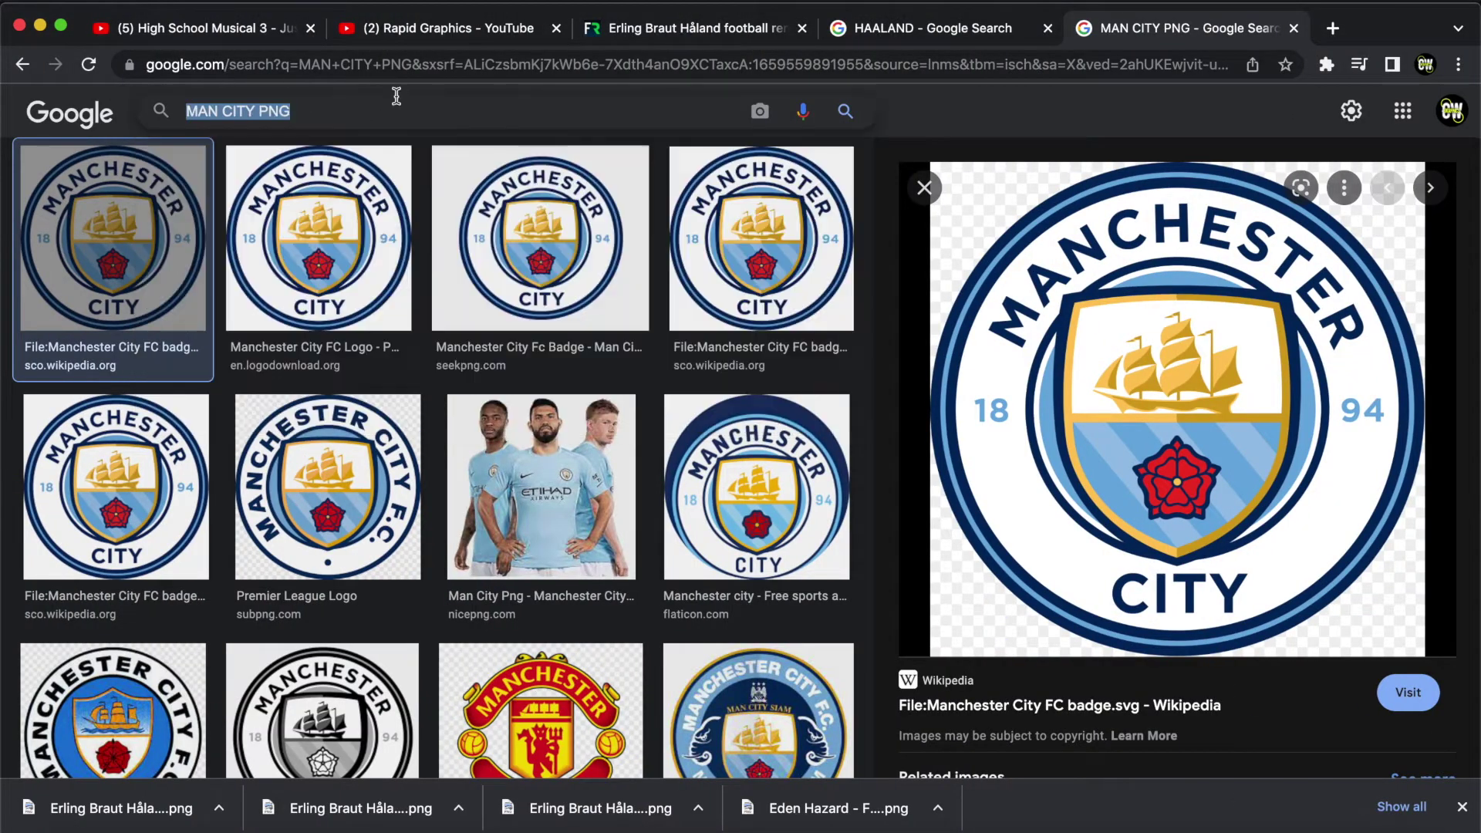
key("BackSpace")
type("PUMA PNG")
key("Return")
left_click(261, 430)
left_click_drag(1157, 324, 670, 213)
key("super+Tab")
Step: Scale the Puma logo to about 8% and place it beside the badge, nudging the two logos closer together
scroll(669, 213, "up", 2)
key("super+t")
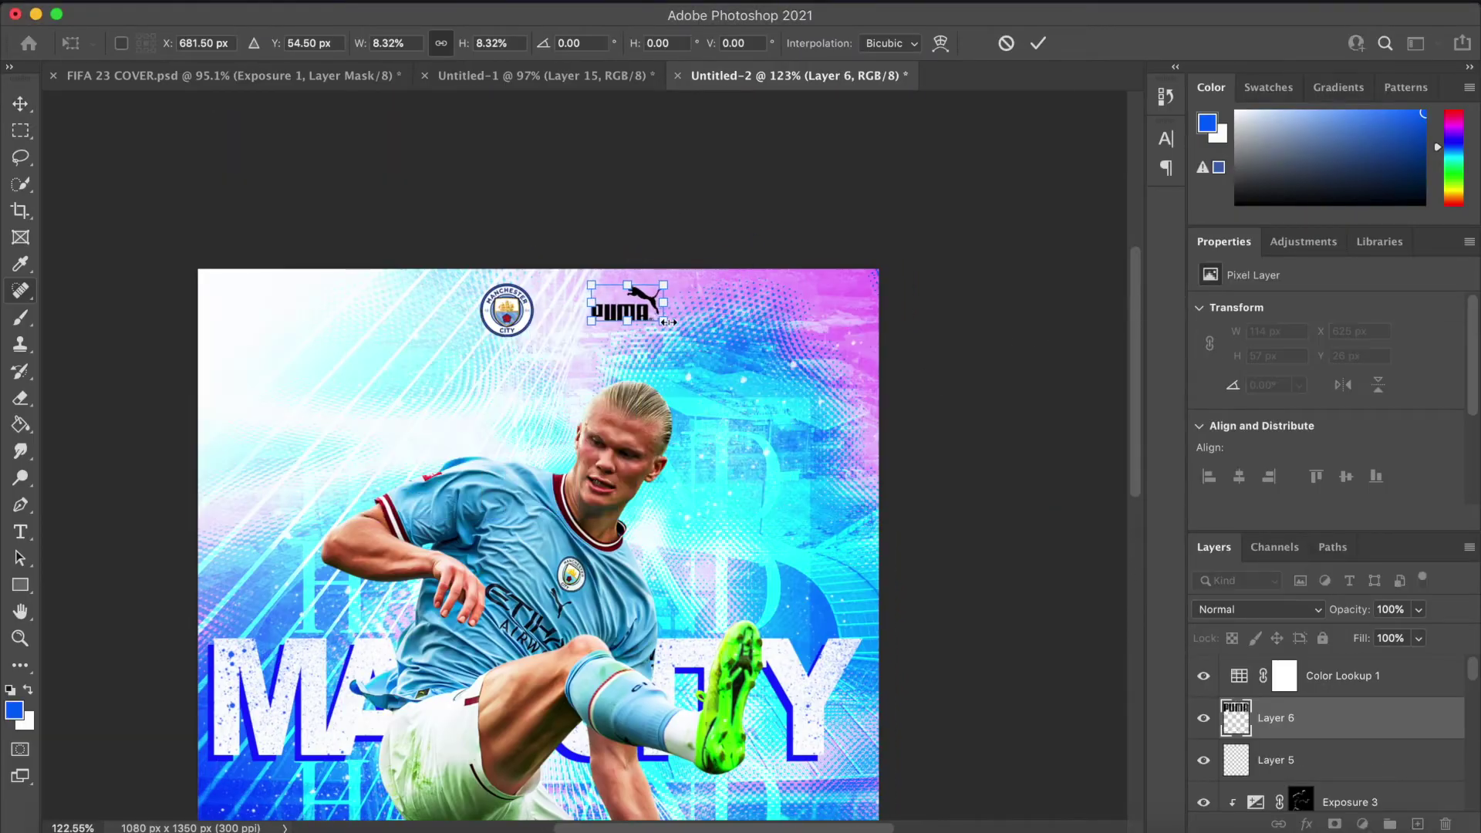
scroll(583, 230, "up", 3)
mouse_move(609, 358)
left_mouse_down()
mouse_move(645, 316)
mouse_move(587, 362)
left_mouse_up()
left_click(482, 363)
left_click_drag(477, 357, 481, 357)
scroll(493, 358, "down", 4)
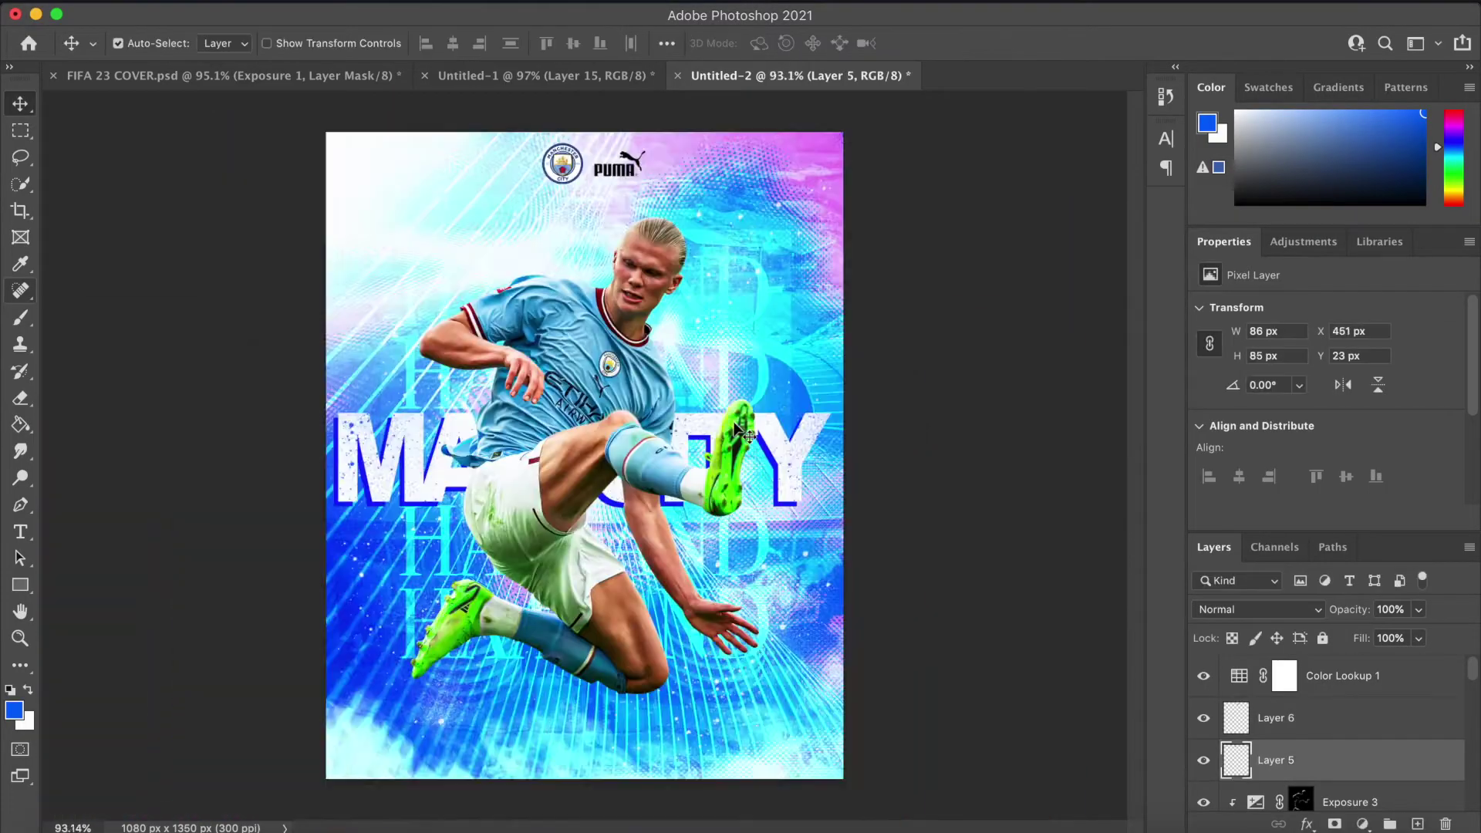
Step: Scale the badge and Puma logo down together and centre the pair along the poster's top edge
scroll(608, 178, "up", 3)
left_click(1304, 719, "shift")
key("super+t")
left_click_drag(684, 291, 575, 355)
key("Return")
key("super+minus")
scroll(662, 446, "down", 5)
scroll(617, 432, "up", 2)
scroll(618, 432, "down", 1)
Step: Convert all layers from Color Lookup 1 down to Background into one smart object
left_click(1337, 677)
scroll(1337, 678, "down", 20)
left_click(1329, 796, "shift")
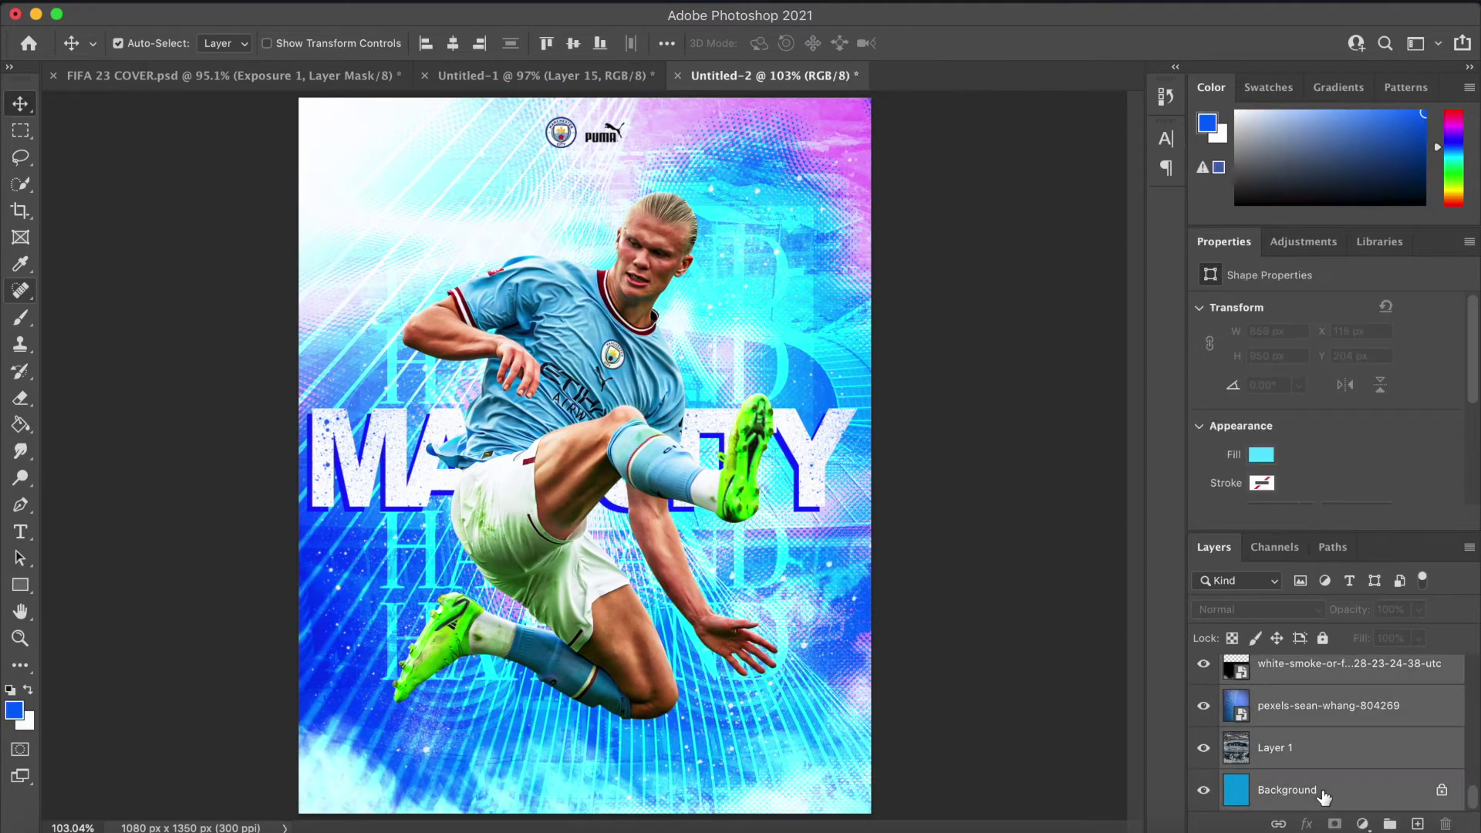
right_click(1329, 796)
left_click(1269, 711)
Step: Open the Camera Raw Filter on the smart object and set Texture to +20, Whites to +13 and Saturation to +10
left_click(481, 1)
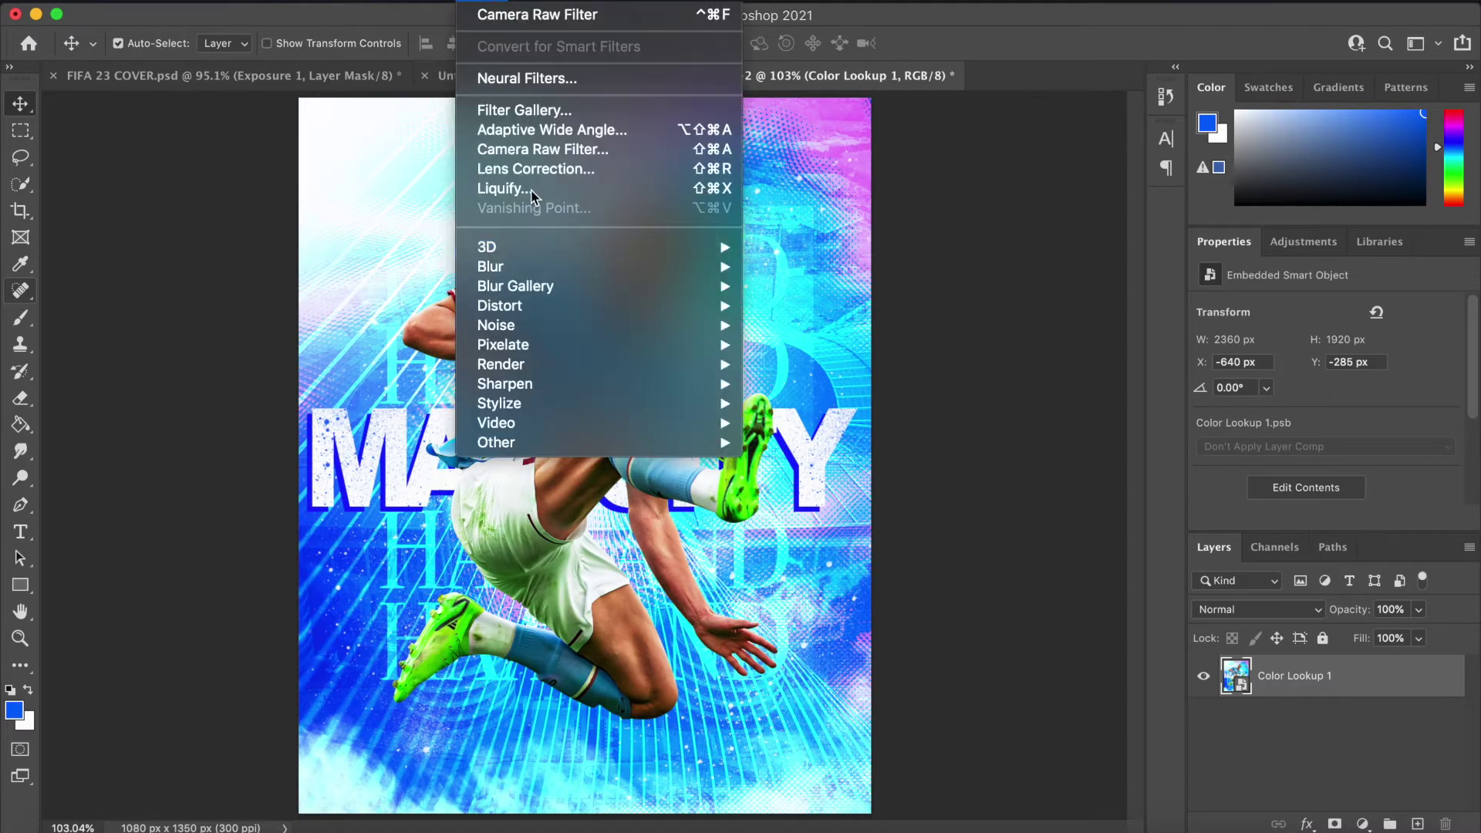
left_click(521, 155)
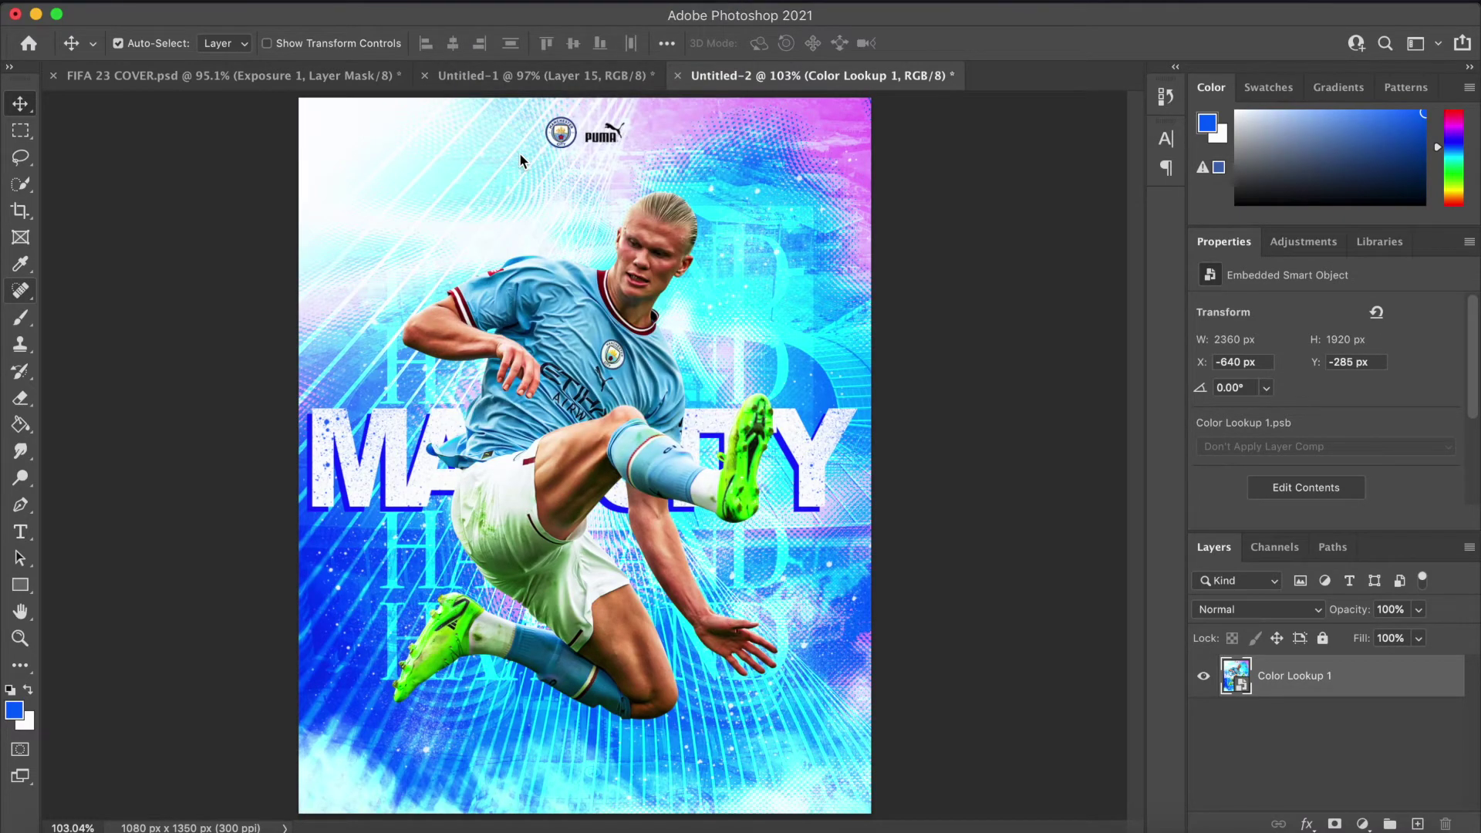
scroll(572, 325, "up", 7)
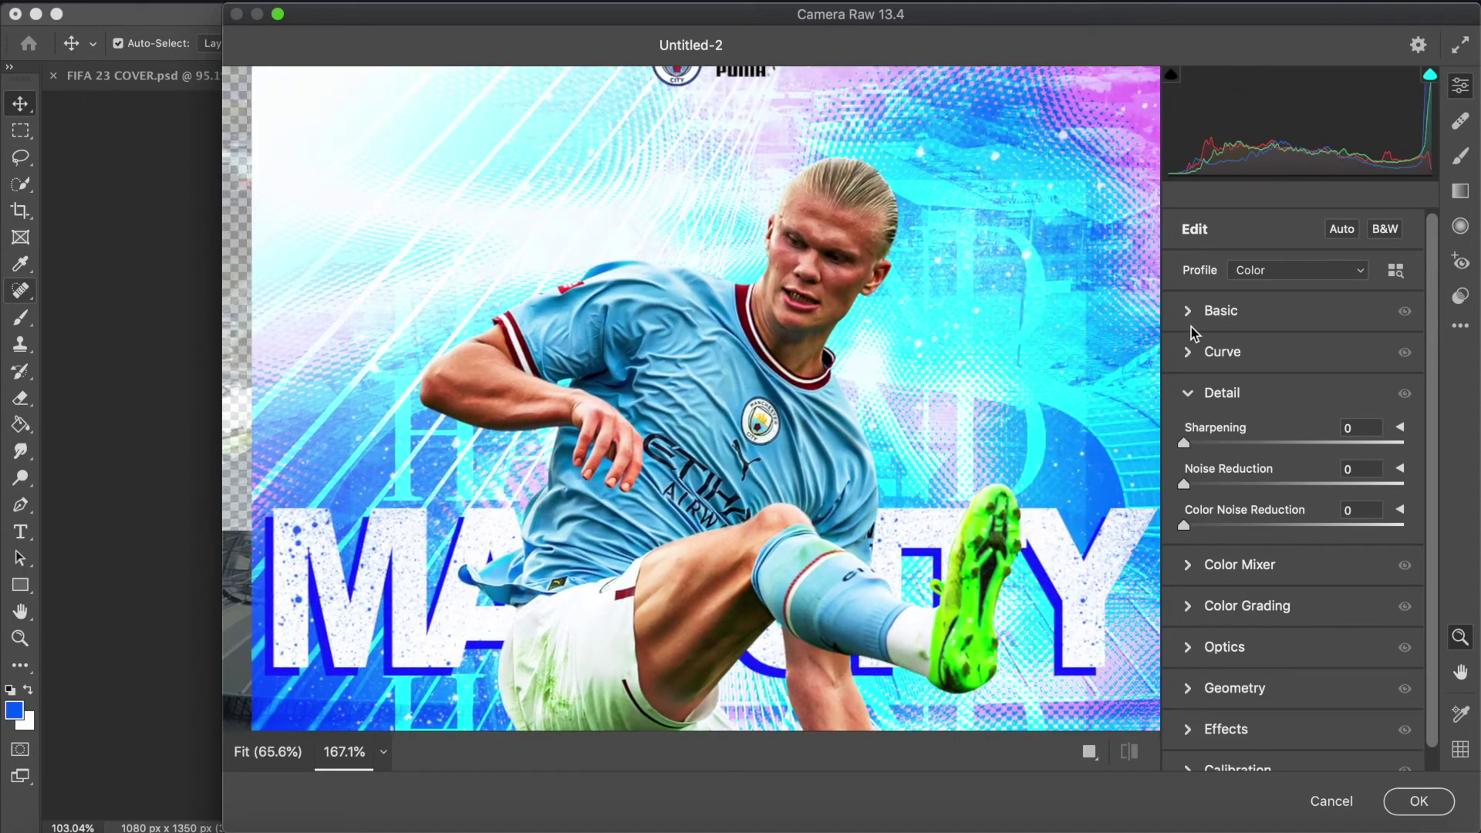
left_click(1201, 312)
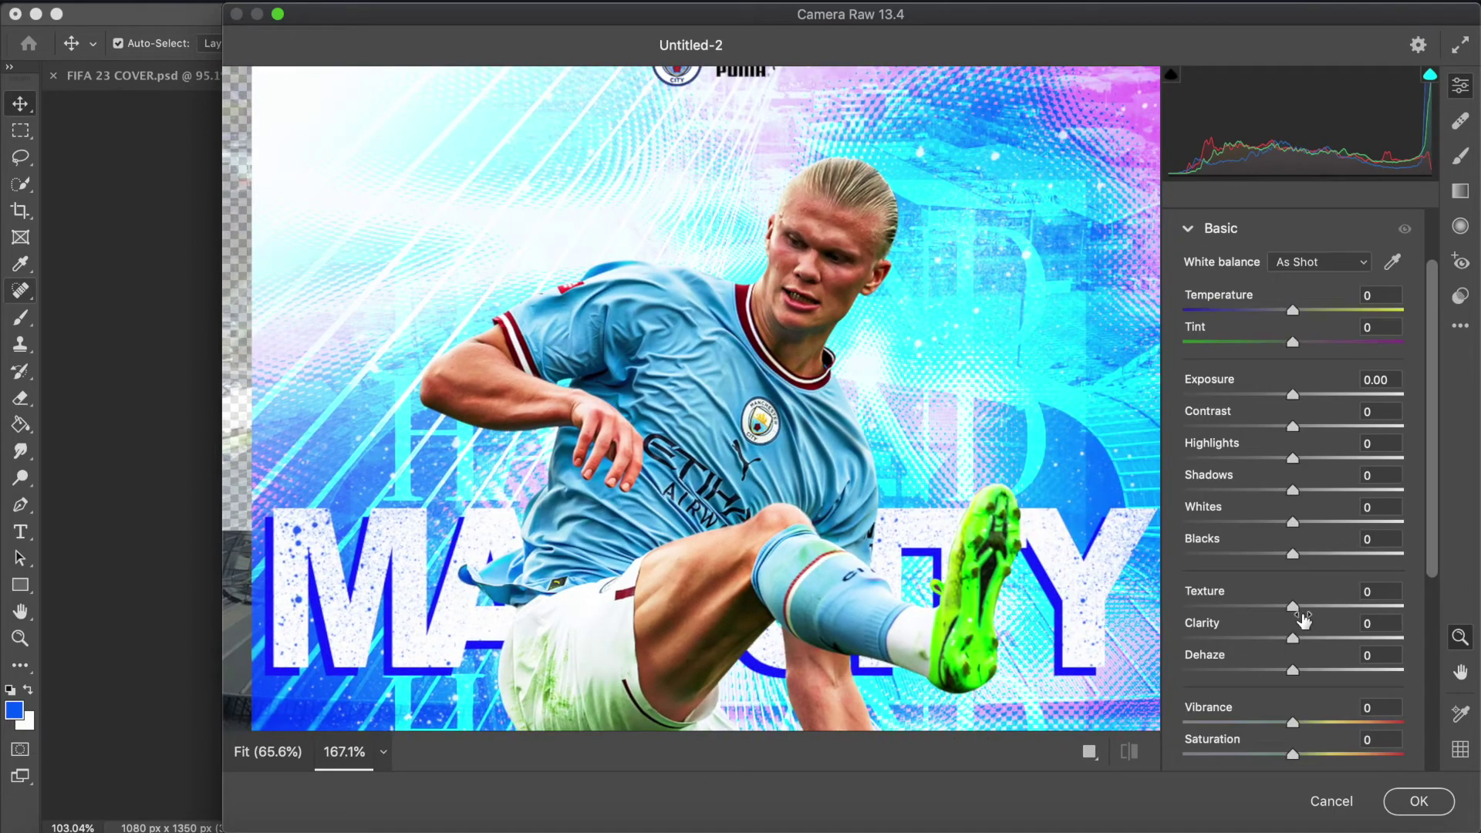
left_click_drag(1294, 611, 1317, 609)
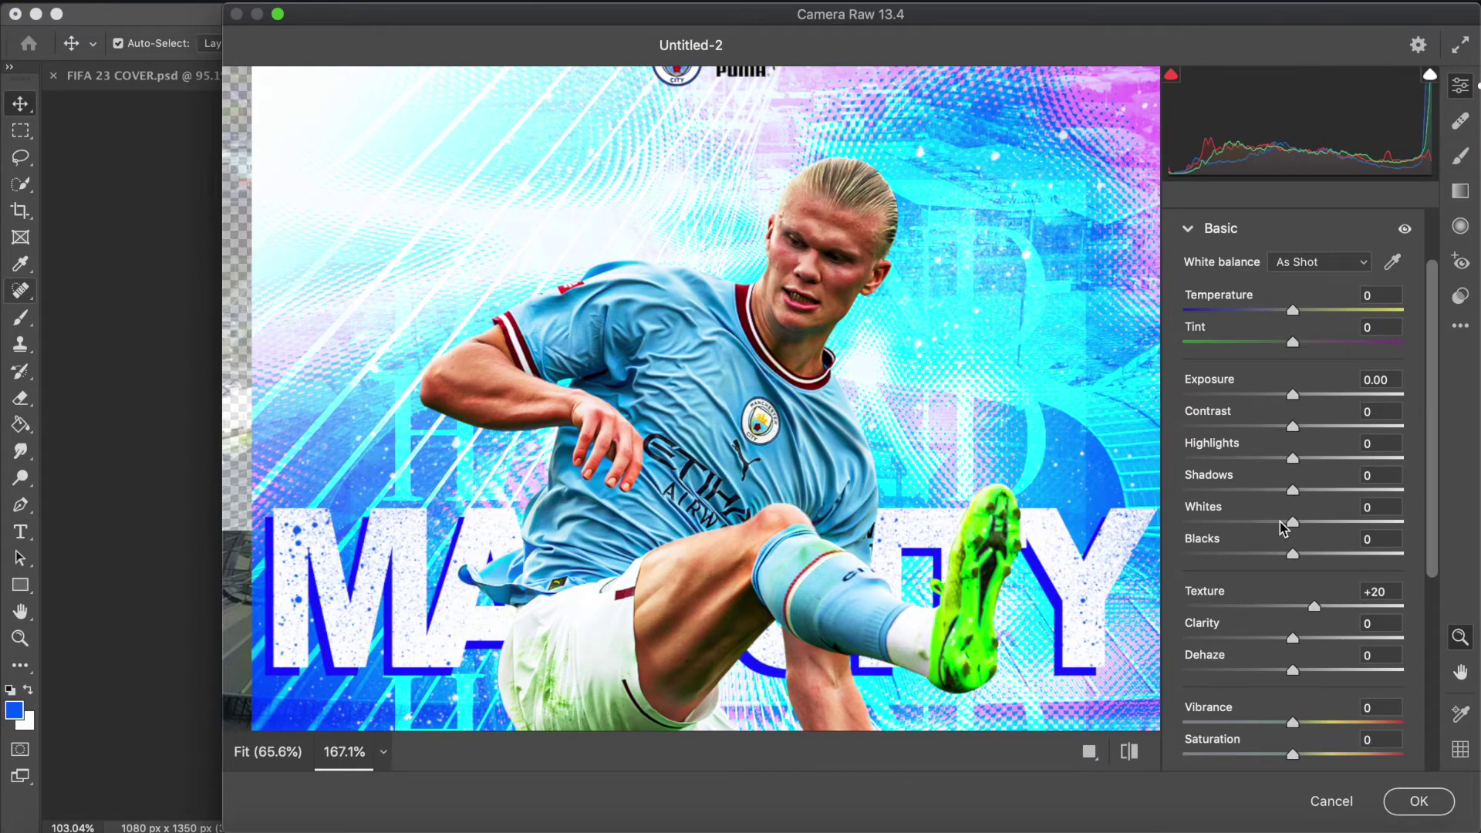
left_click_drag(1294, 524, 1309, 525)
scroll(1308, 524, "down", 3)
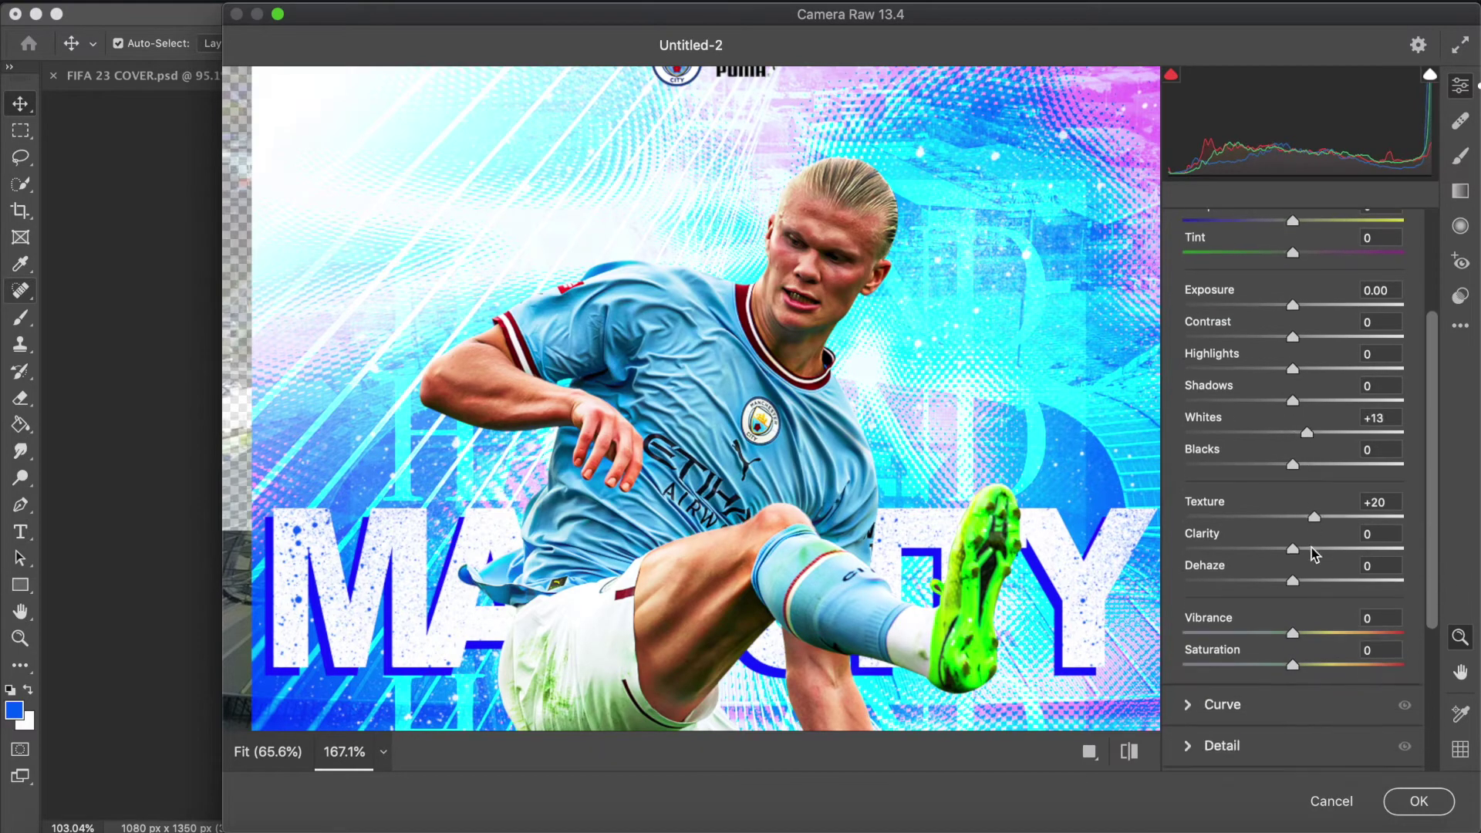
left_click_drag(1293, 664, 1310, 673)
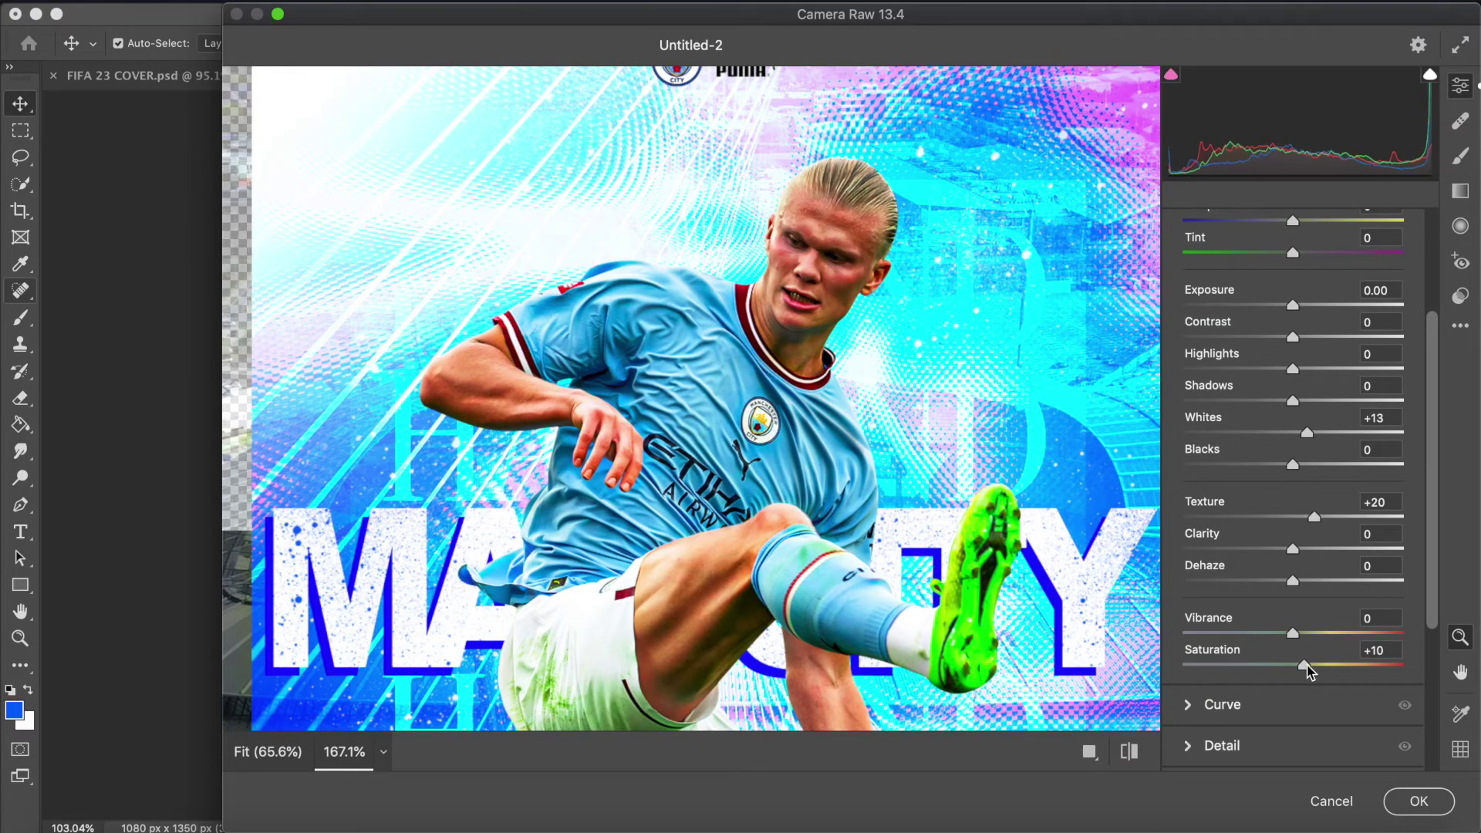
Step: Raise the Lights value of the Camera Raw curve to +5
scroll(1309, 670, "down", 2)
left_click(1235, 653)
left_click_drag(1296, 654, 1303, 655)
scroll(1032, 489, "down", 5)
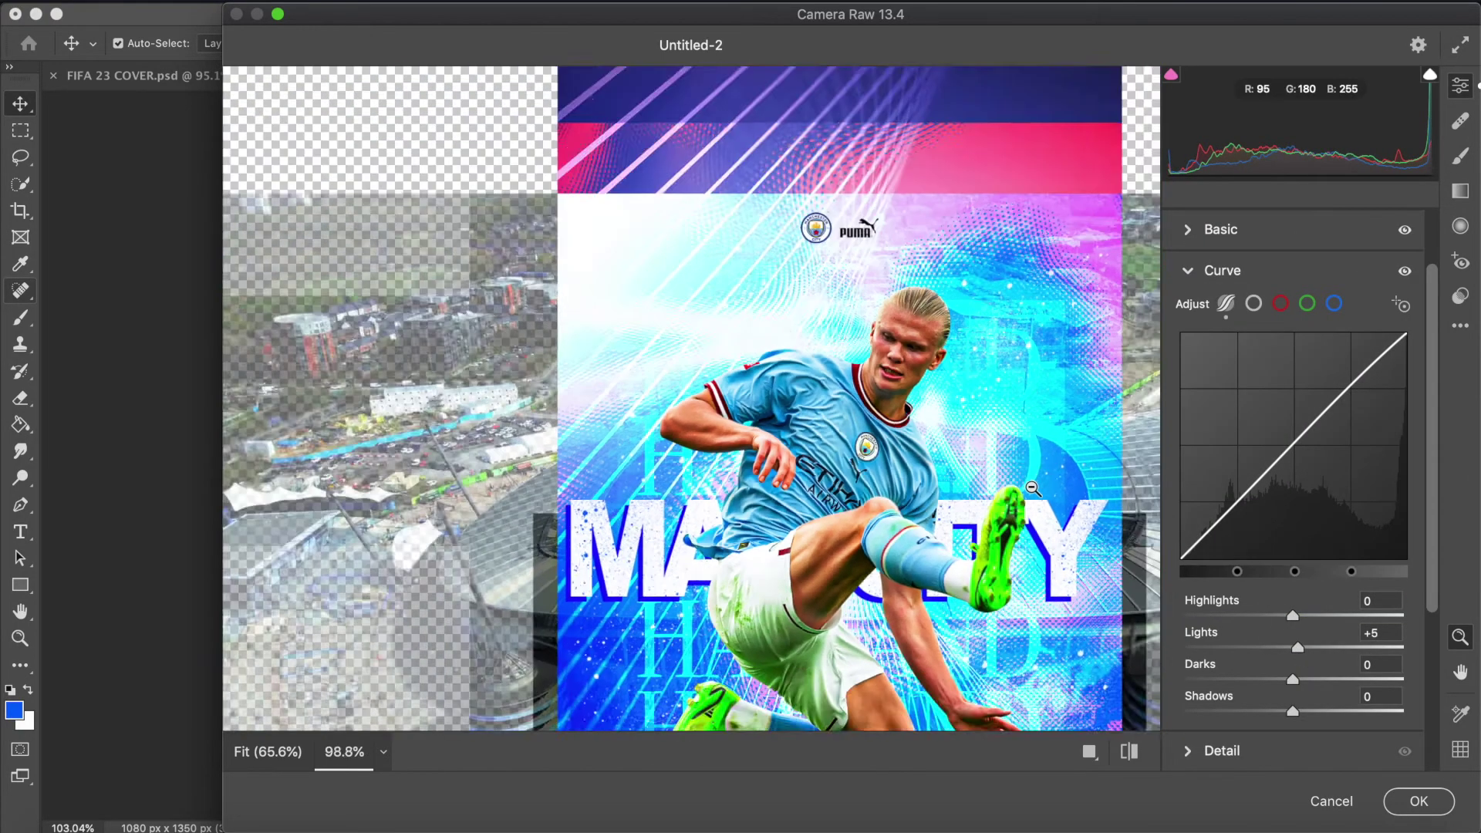
scroll(1032, 488, "down", 3)
Step: Color grade midtones to hue 251, saturation 13, shadows to 349, 26 and highlights to 262, 35, and apply the Camera Raw filter
scroll(1217, 699, "down", 3)
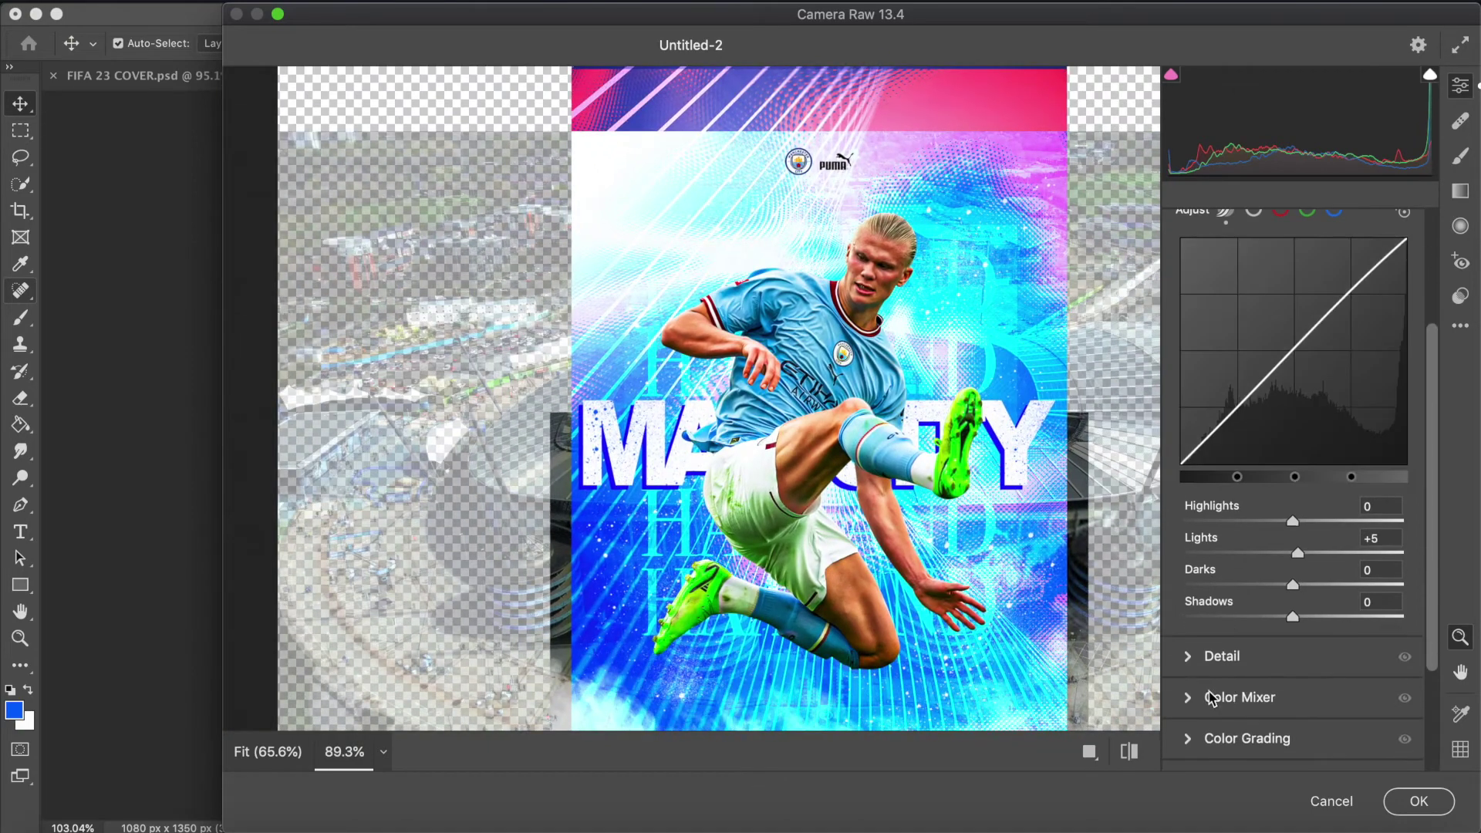
scroll(1196, 731, "down", 3)
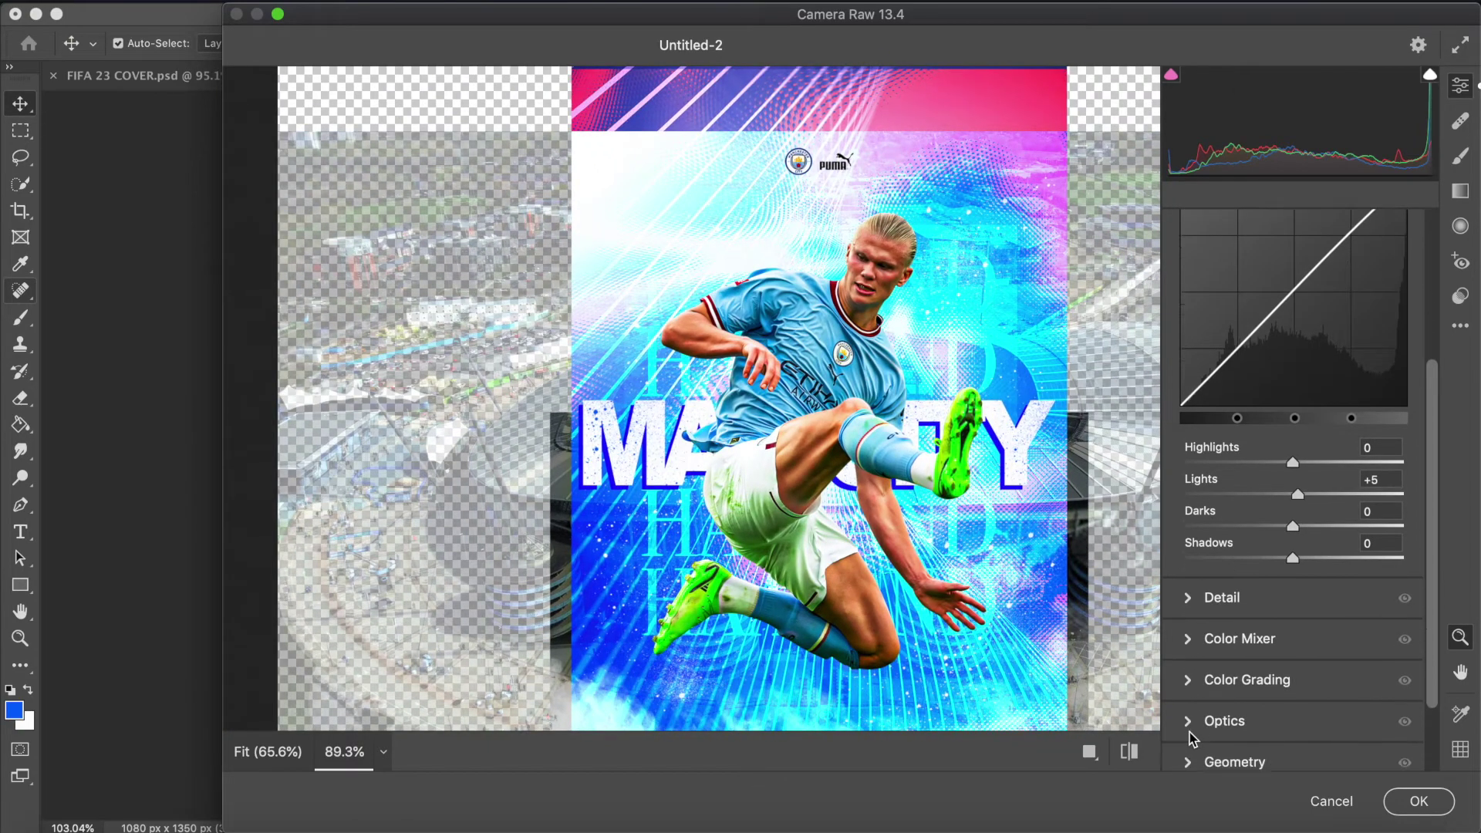
left_click(1190, 627)
scroll(1112, 307, "up", 2)
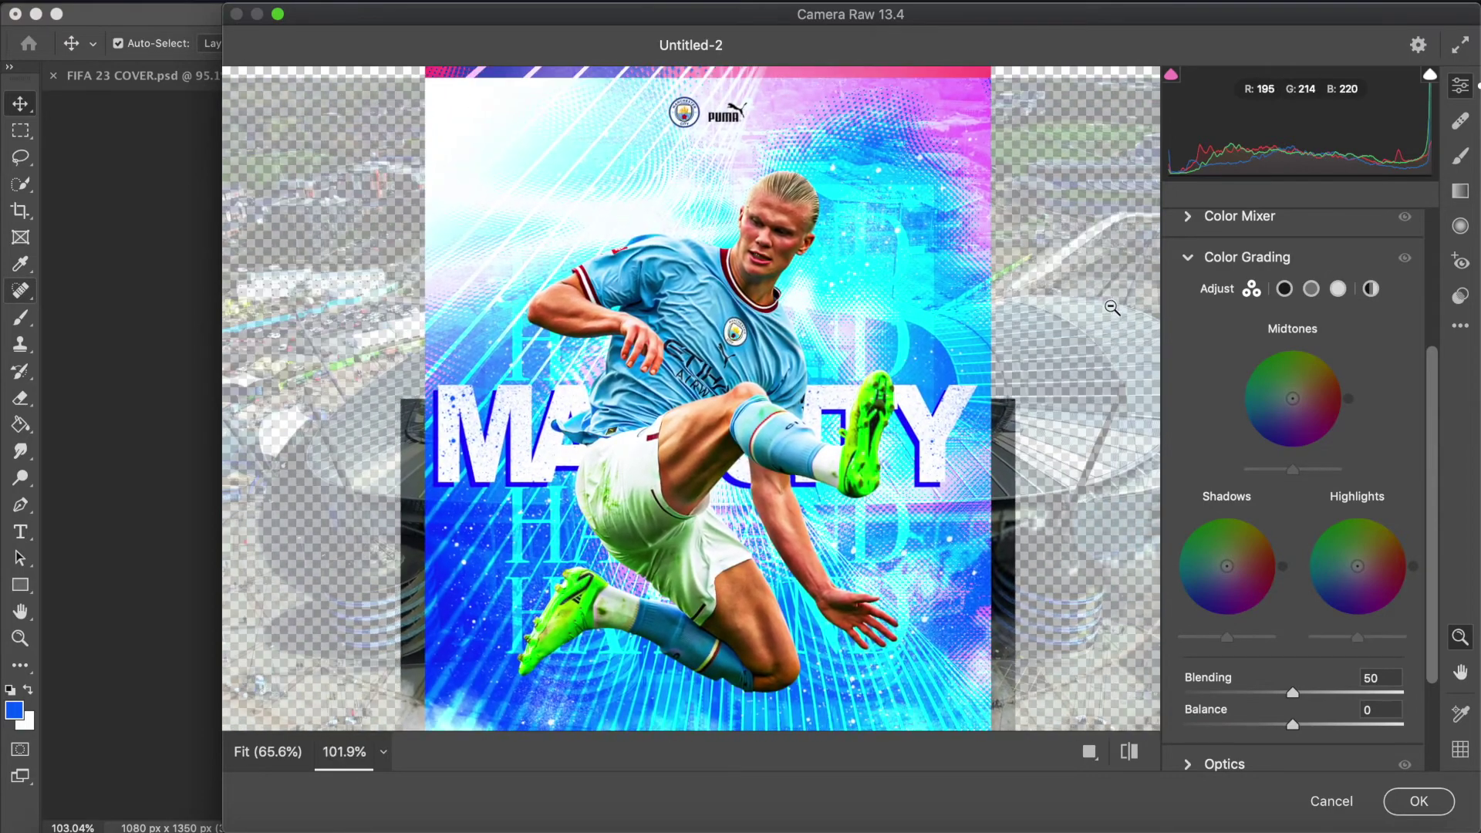
mouse_move(1293, 399)
left_mouse_down()
mouse_move(1306, 402)
mouse_move(1291, 405)
left_mouse_up()
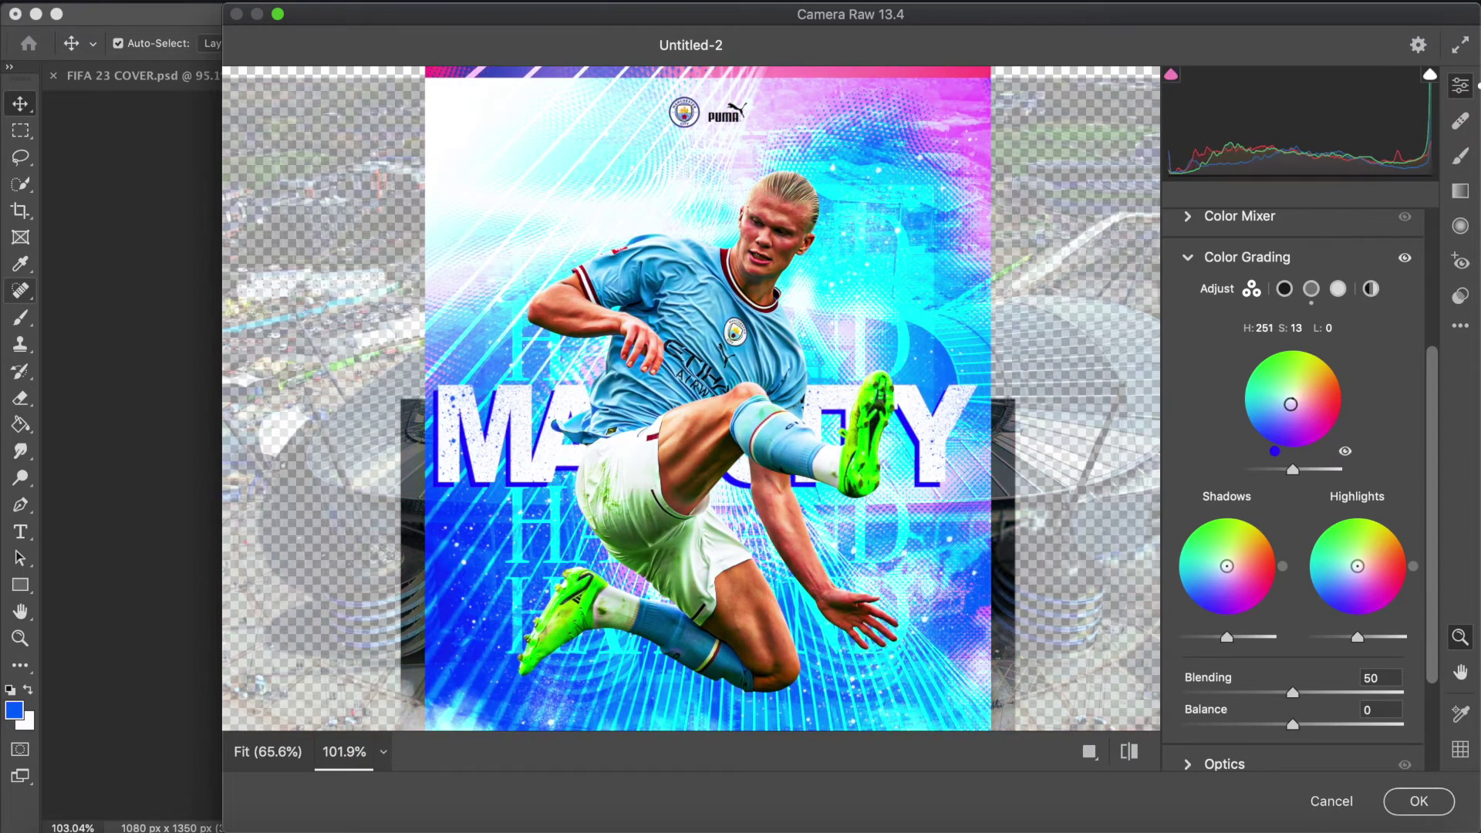
left_click_drag(1227, 566, 1239, 569)
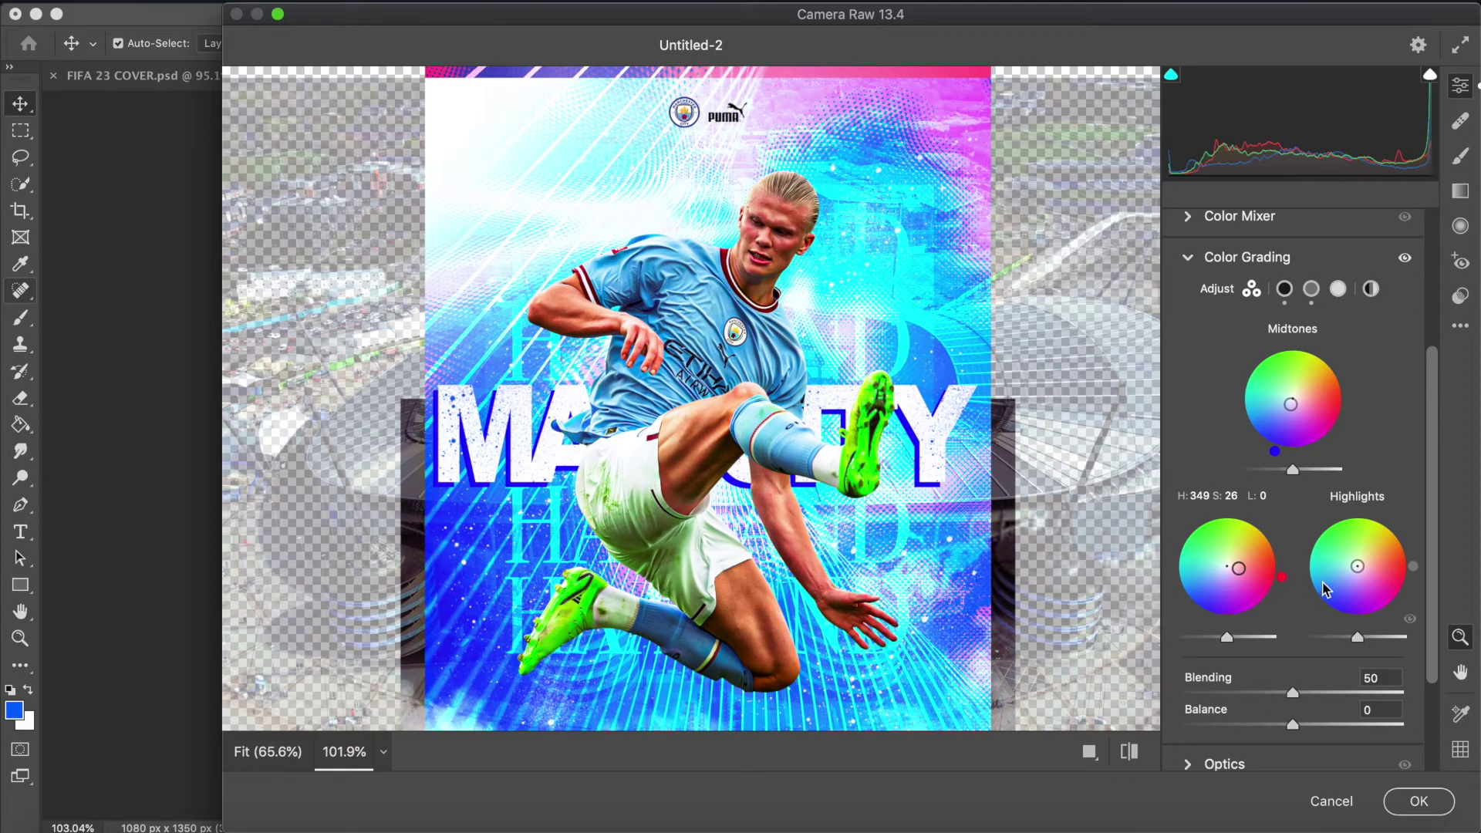
left_click_drag(1358, 567, 1356, 582)
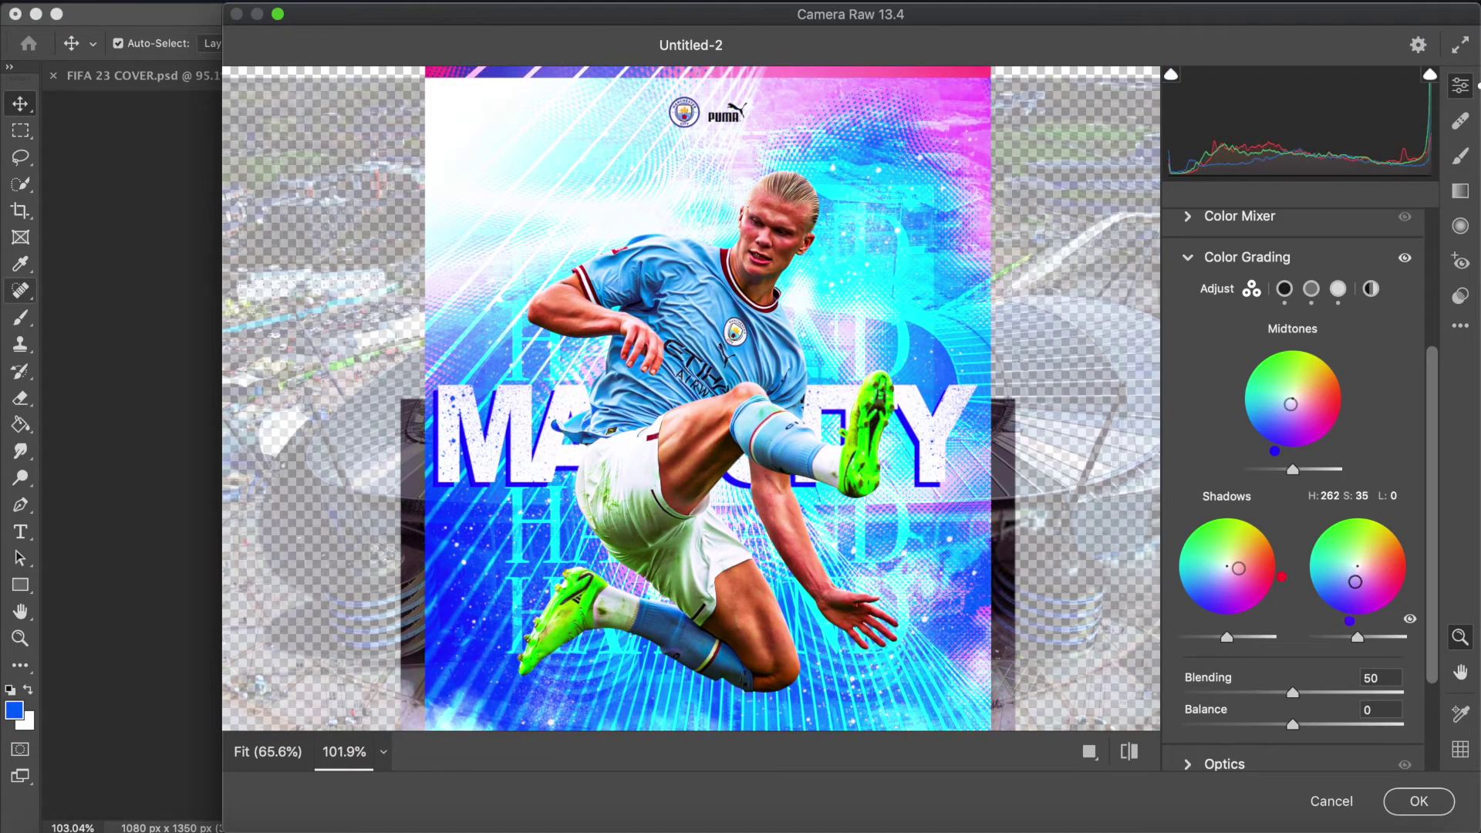
left_click(1419, 801)
scroll(899, 390, "down", 5)
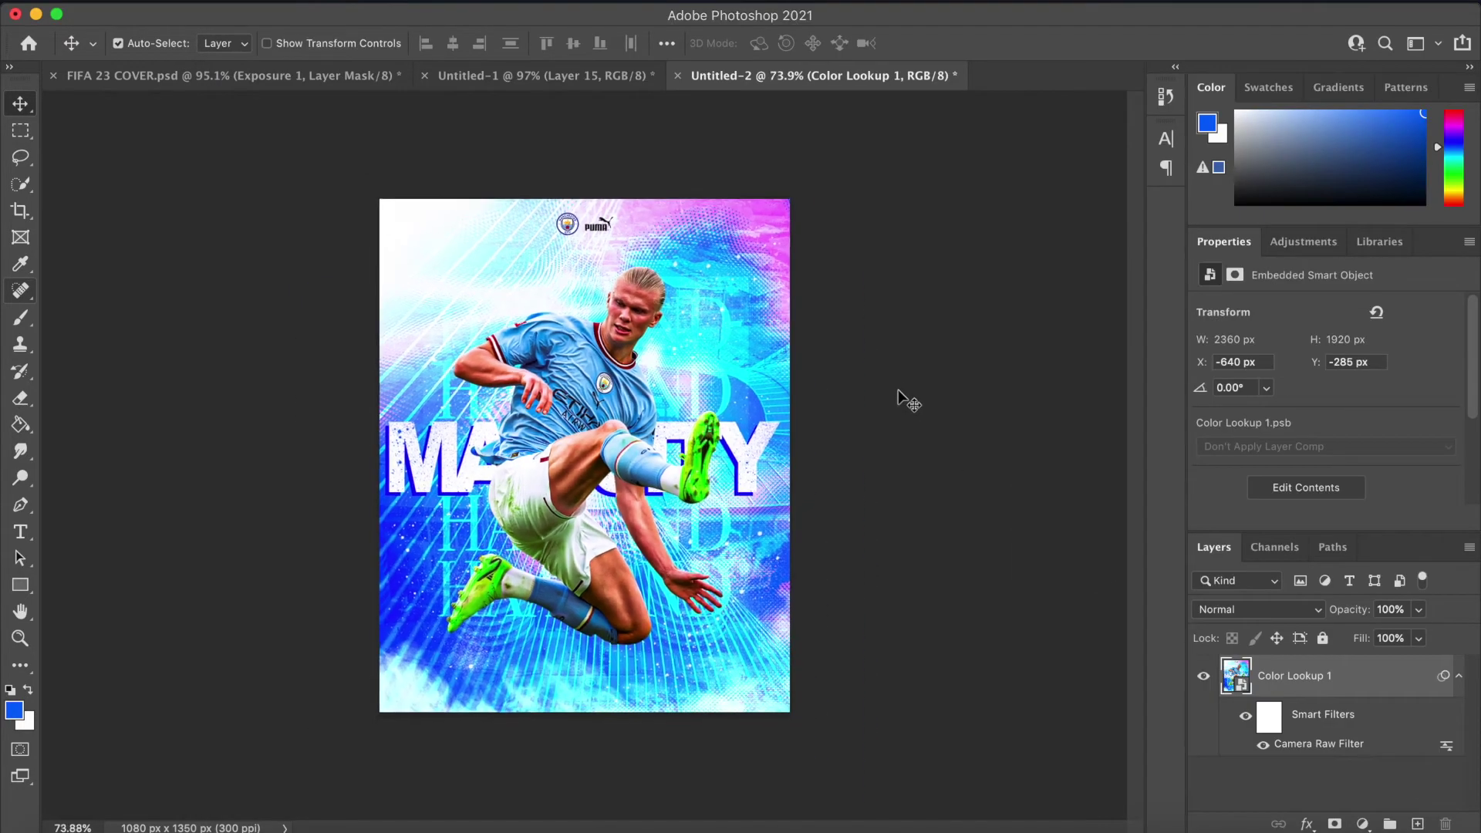
scroll(898, 390, "up", 5)
scroll(899, 390, "down", 1)
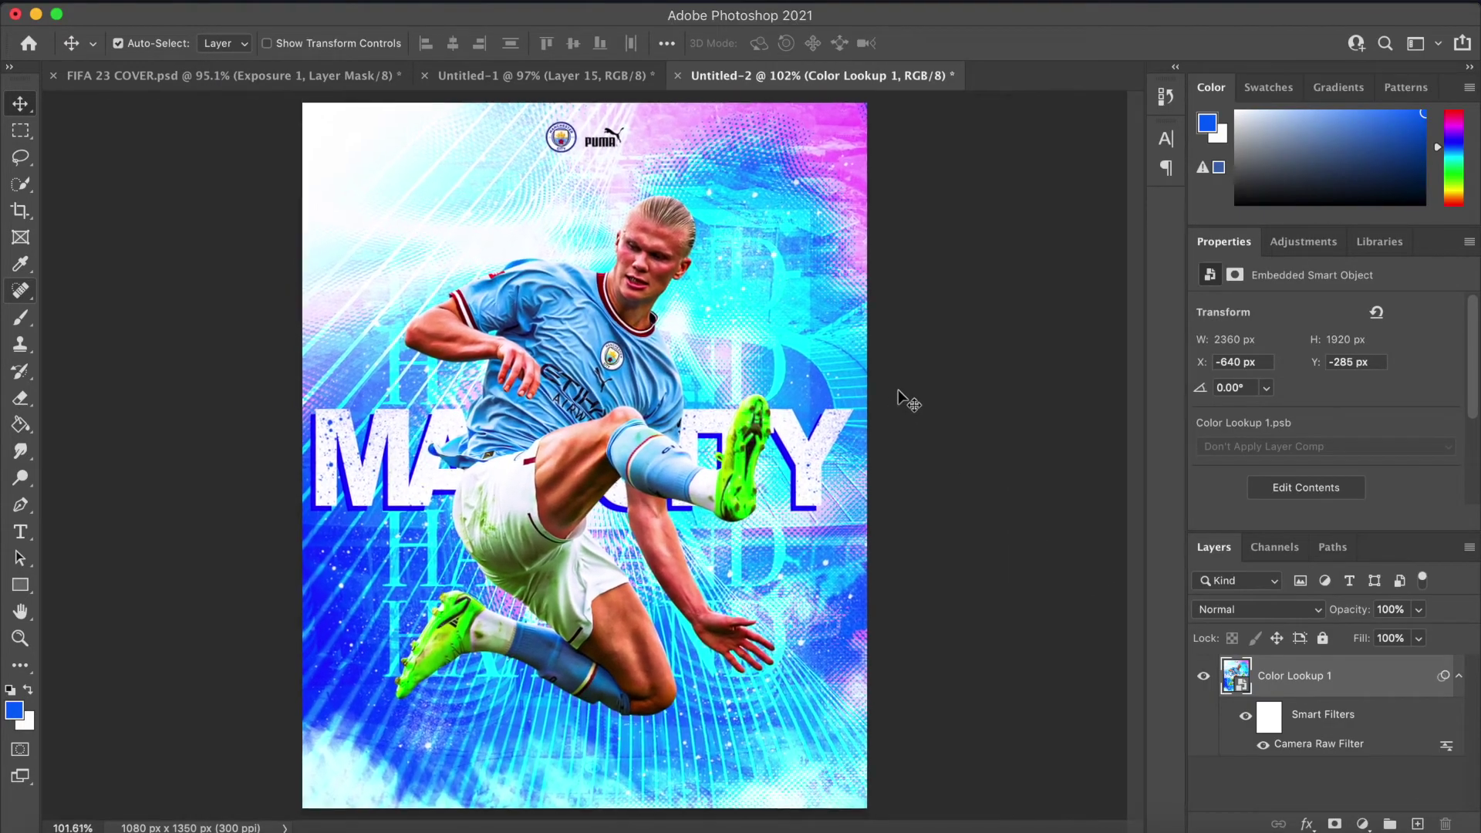
scroll(898, 390, "up", 1)
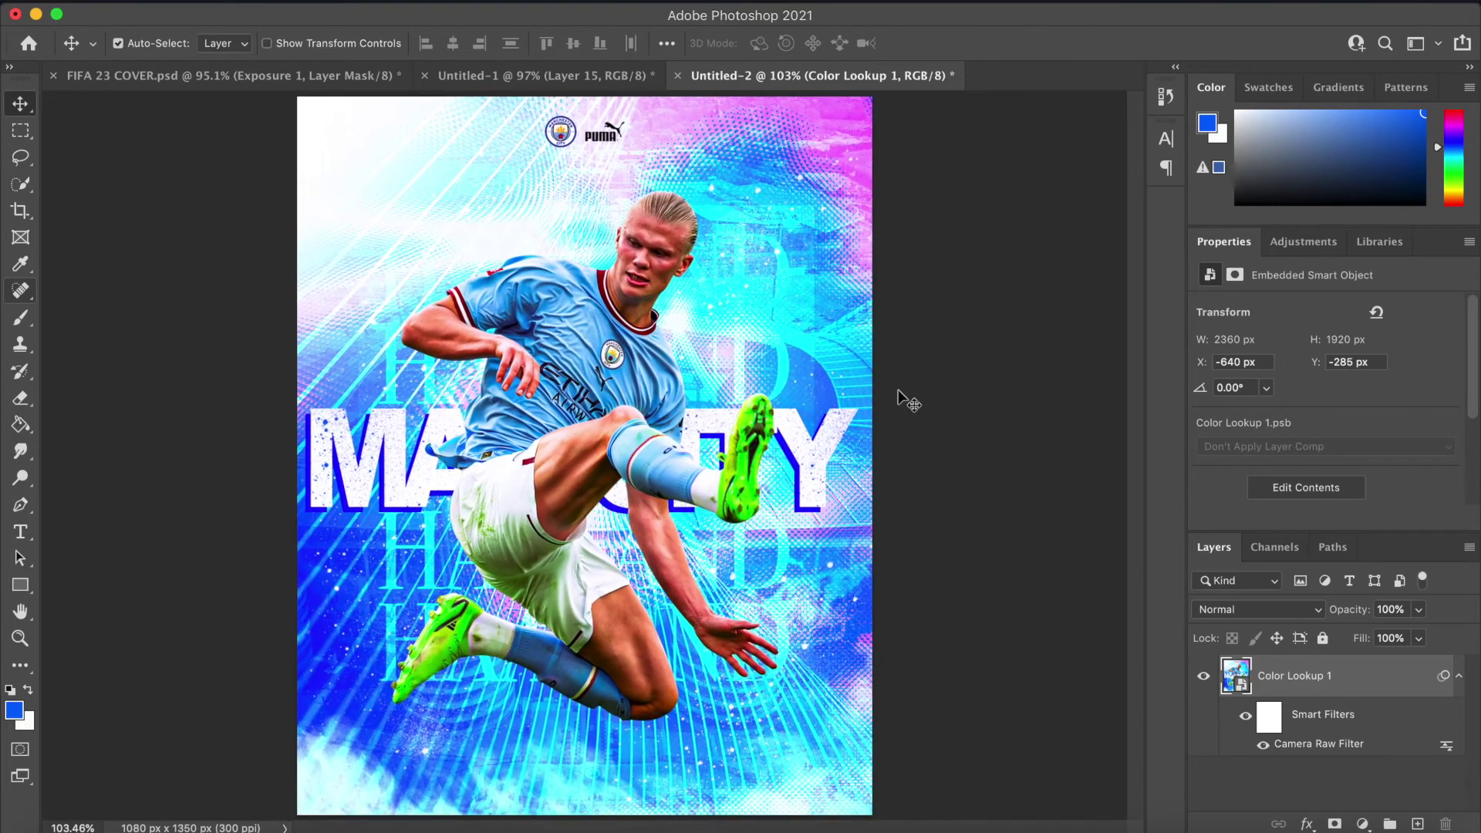